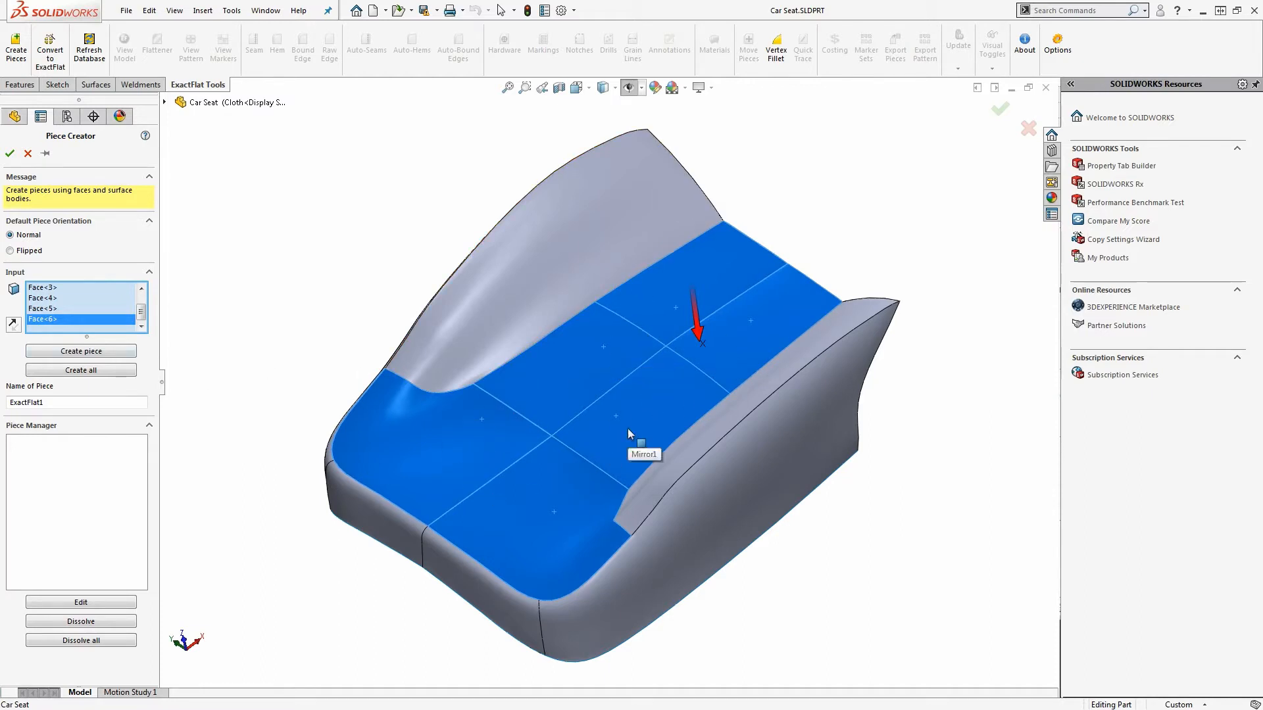
Reverse the orientation of the six selected centre seat faces and create one piece from them.
middle_drag(551, 445, 521, 545)
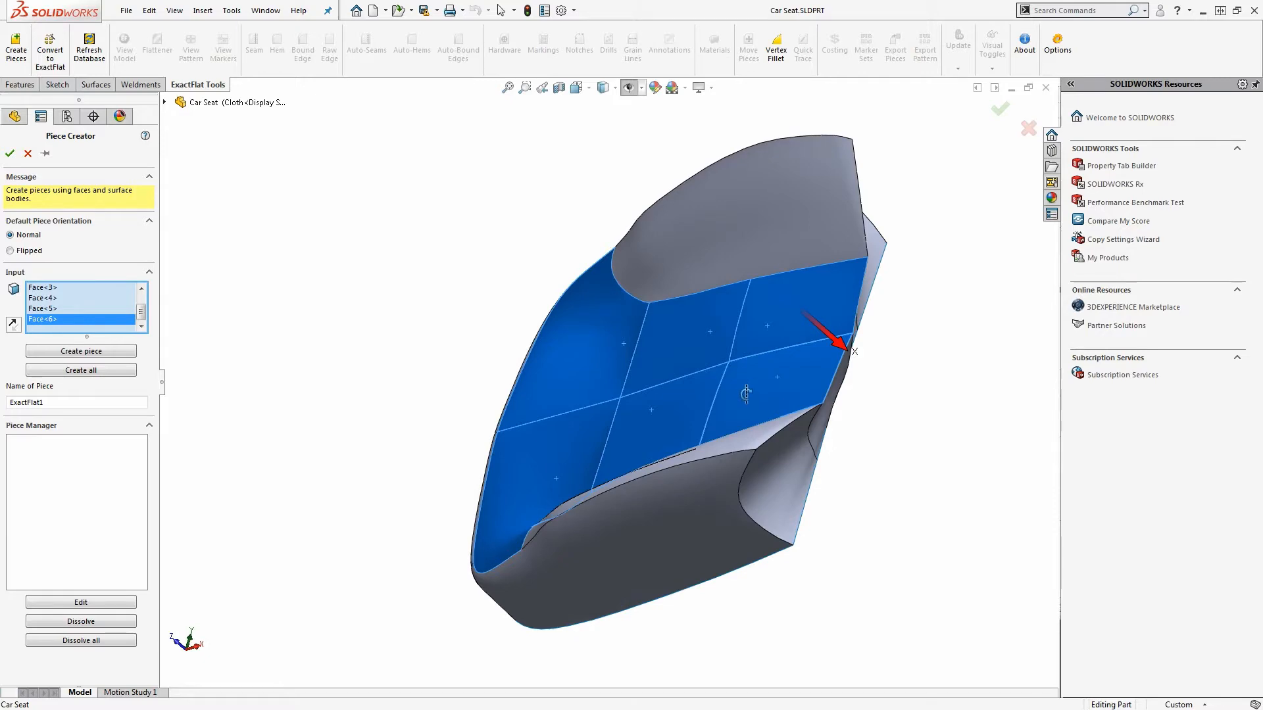
middle_drag(743, 395, 883, 398)
middle_drag(661, 372, 668, 334)
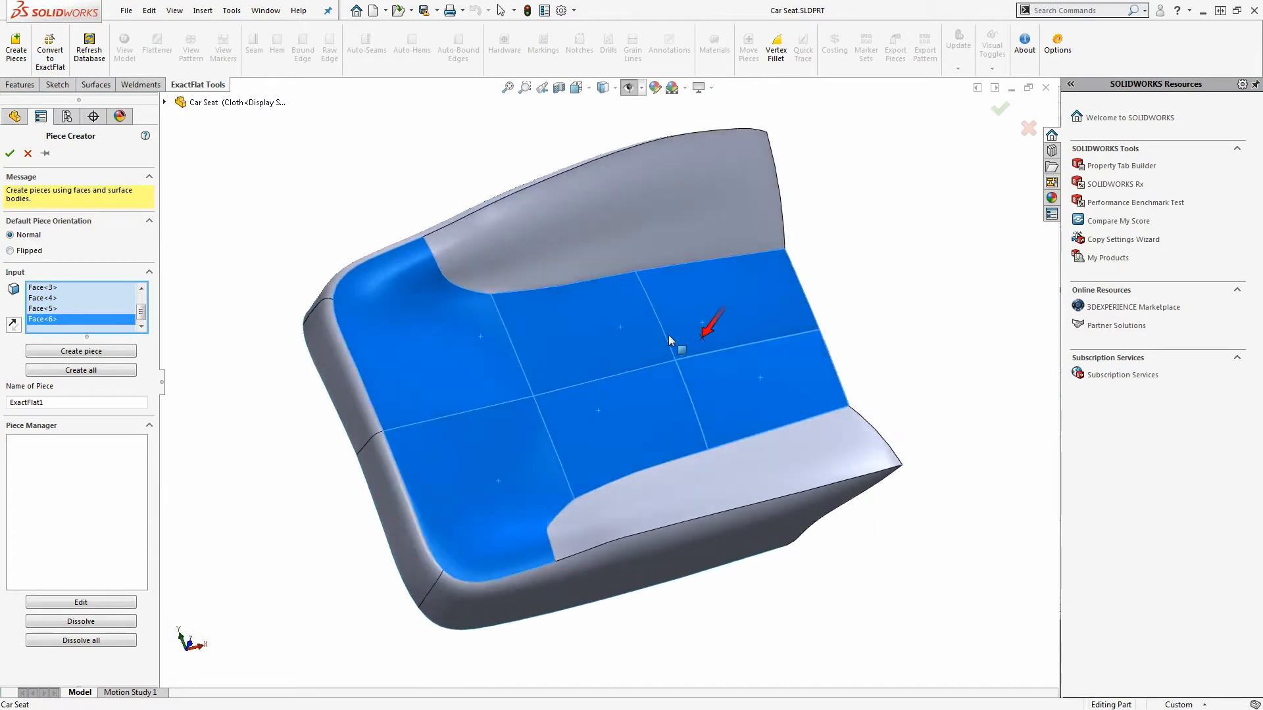
click(707, 332)
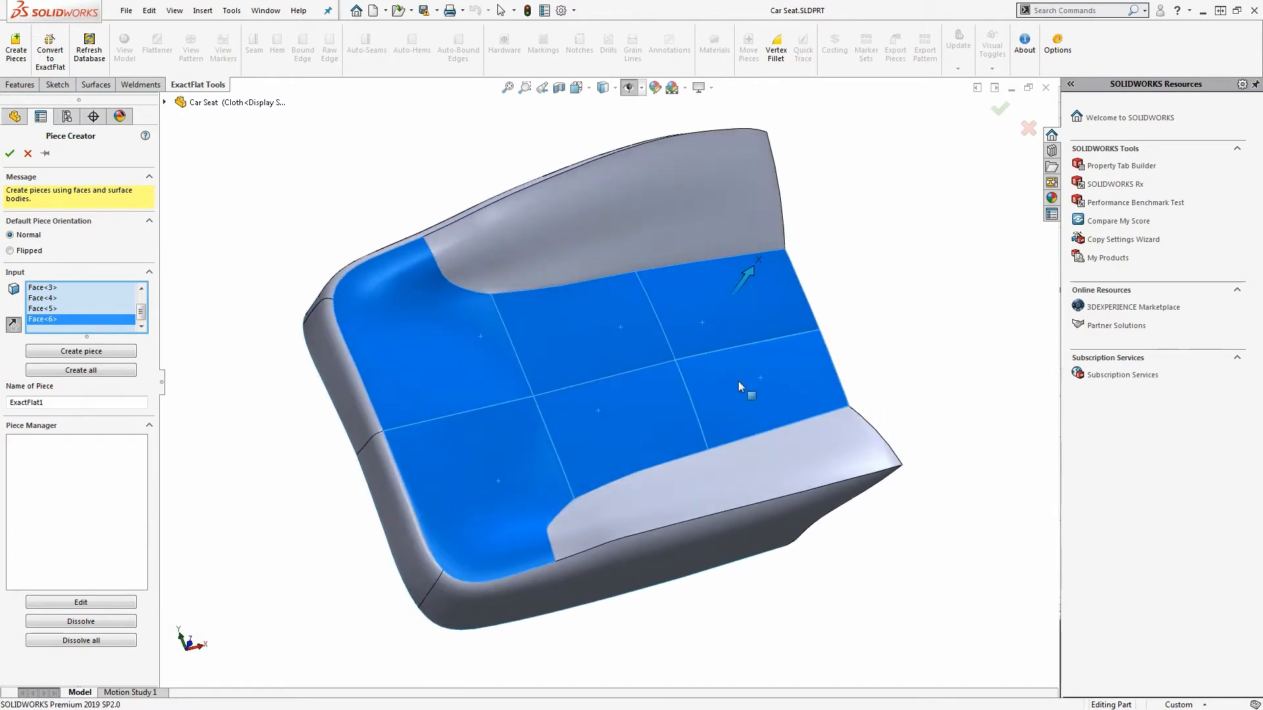
middle_drag(738, 381, 628, 360)
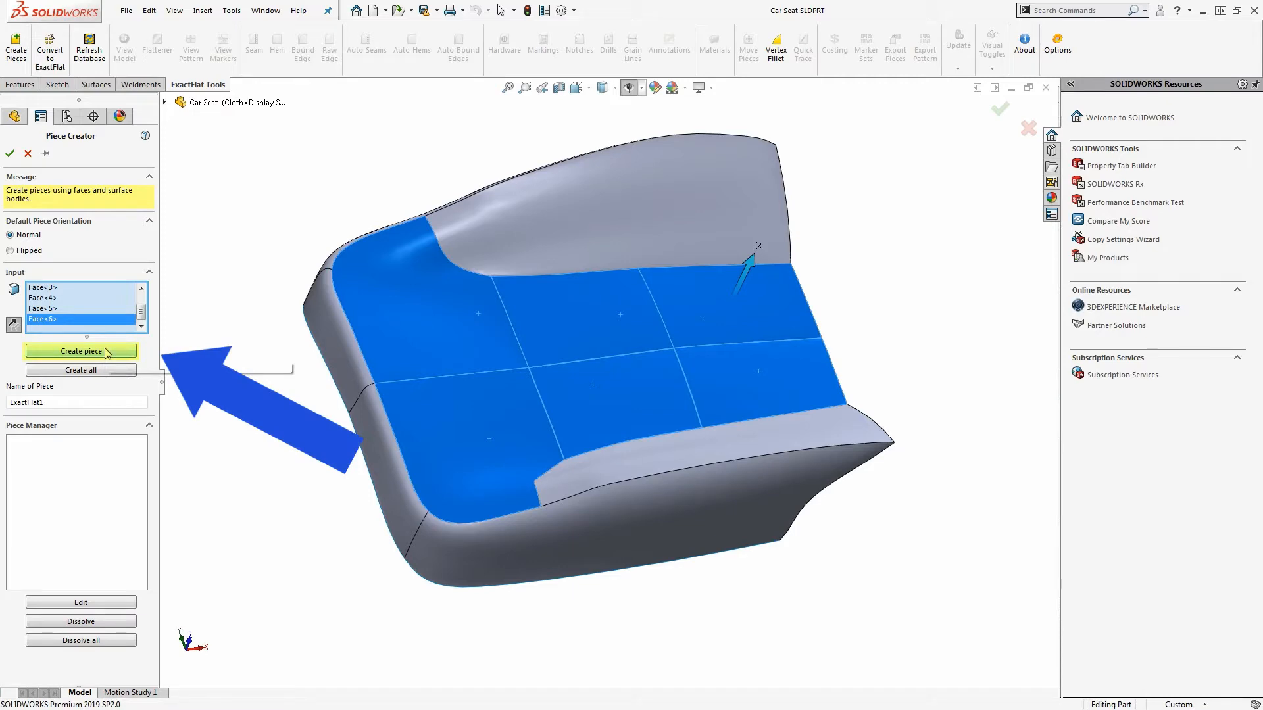
click(107, 351)
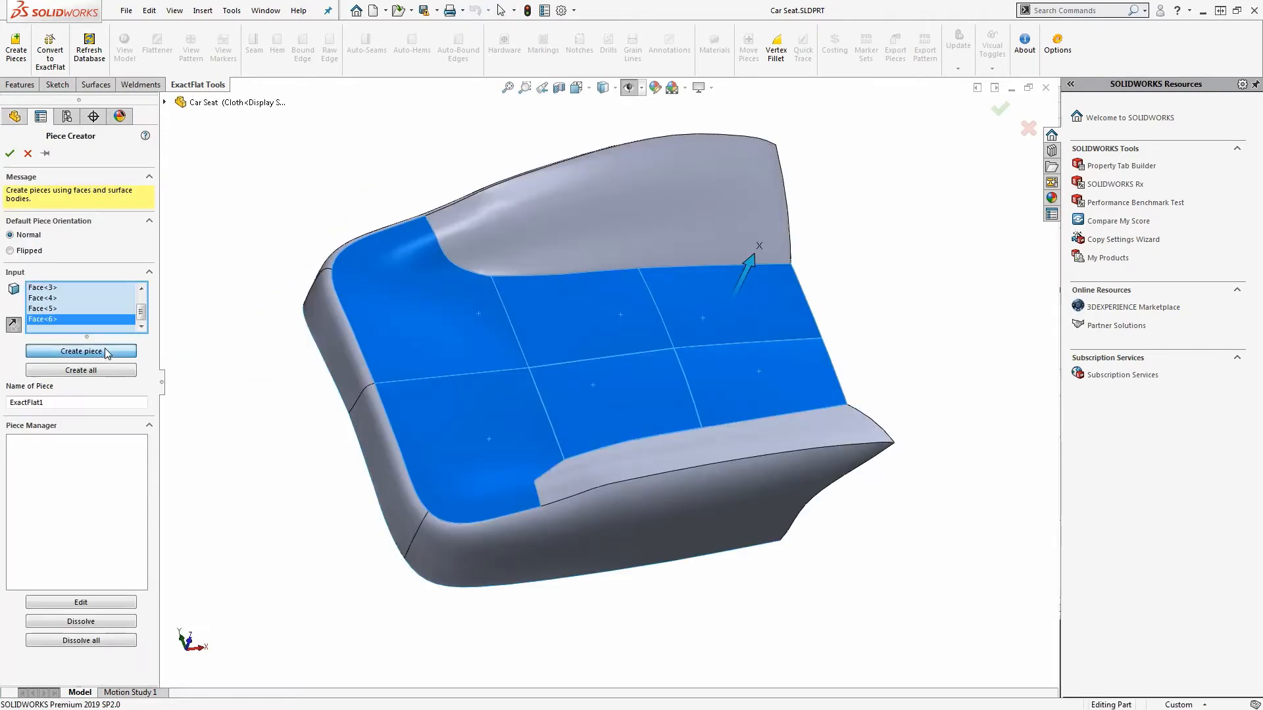
click(105, 352)
Create a separate piece from the inner side bolster face adjoining the seat centre.
click(581, 232)
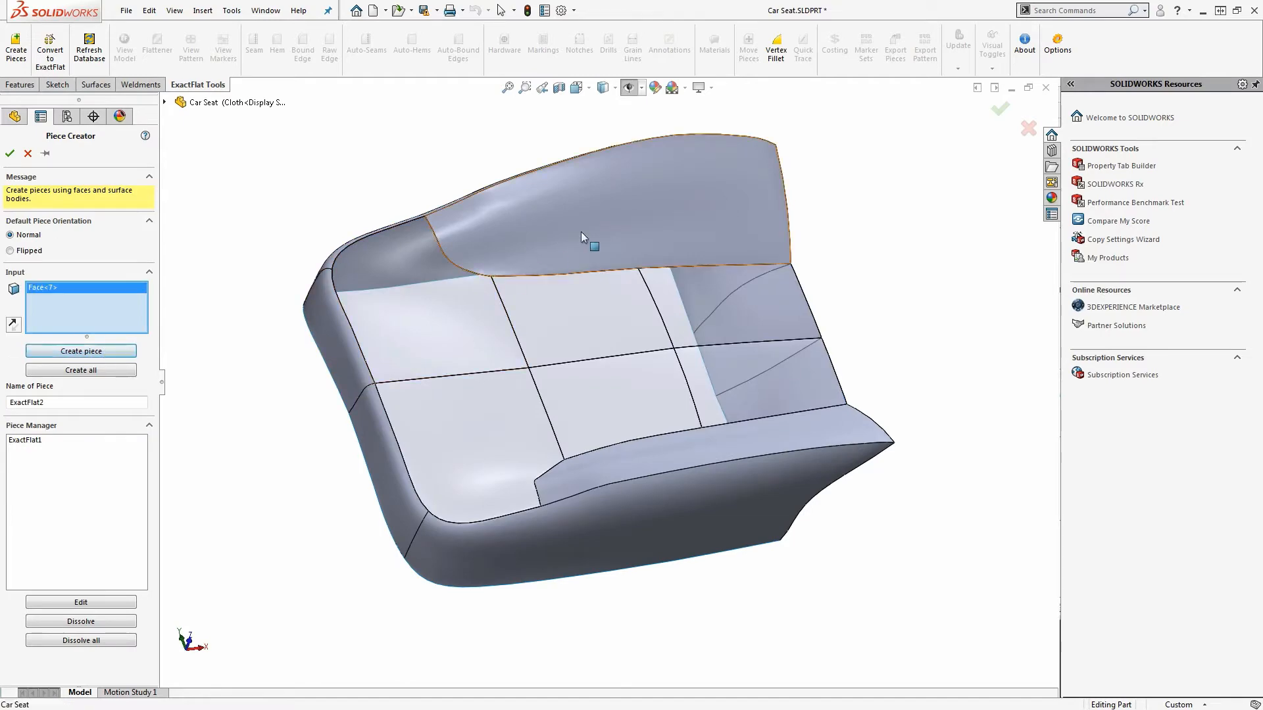
middle_drag(602, 335, 570, 250)
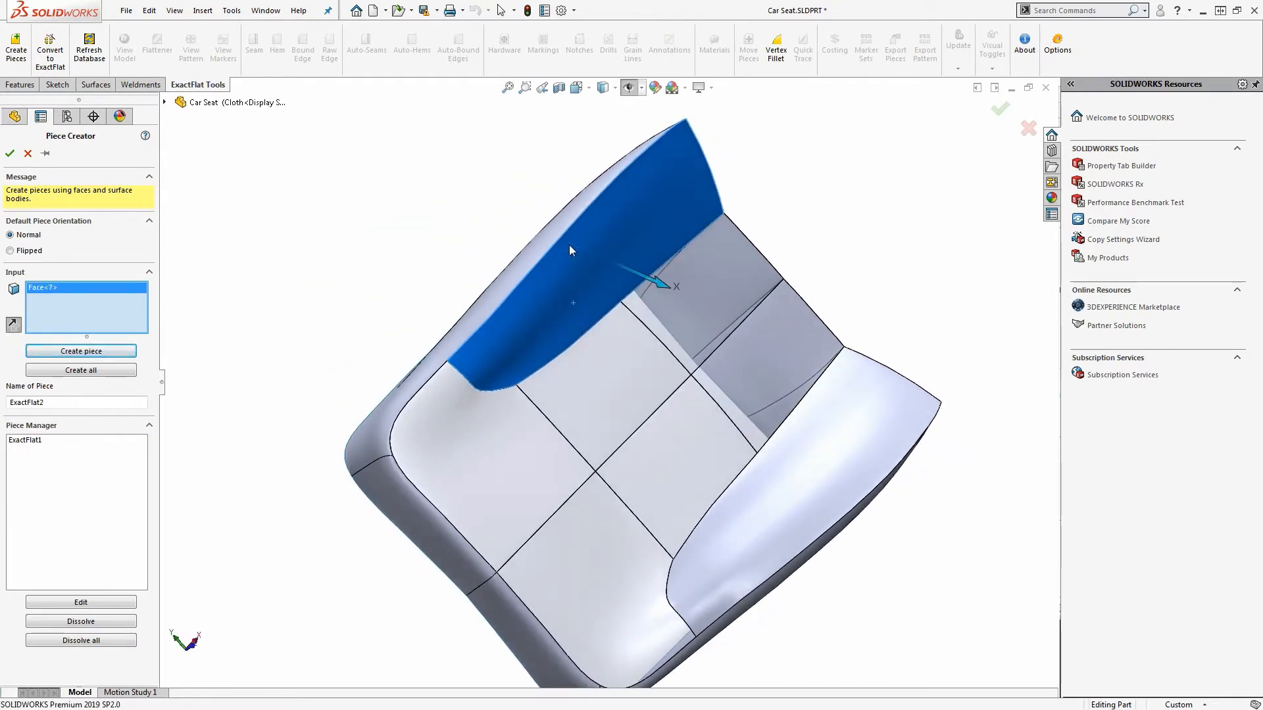
click(100, 349)
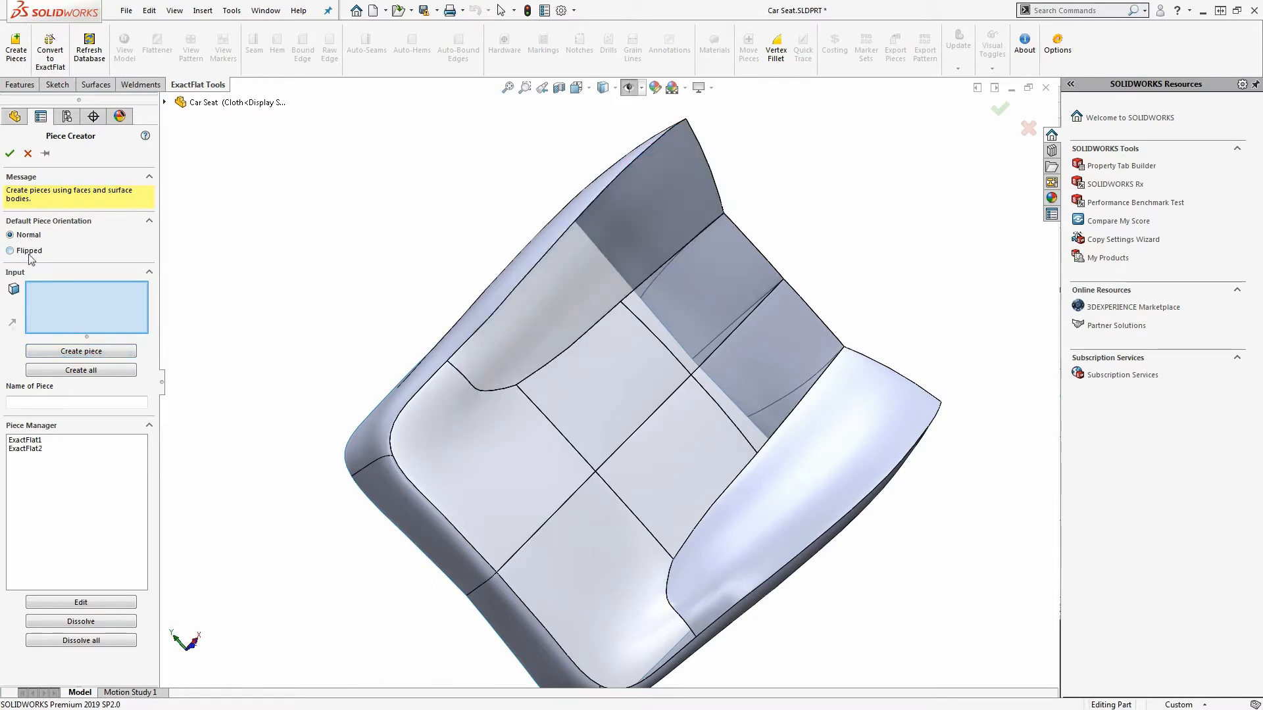
Set the default piece orientation to Flipped and create a piece from the opposite inner bolster face.
click(25, 252)
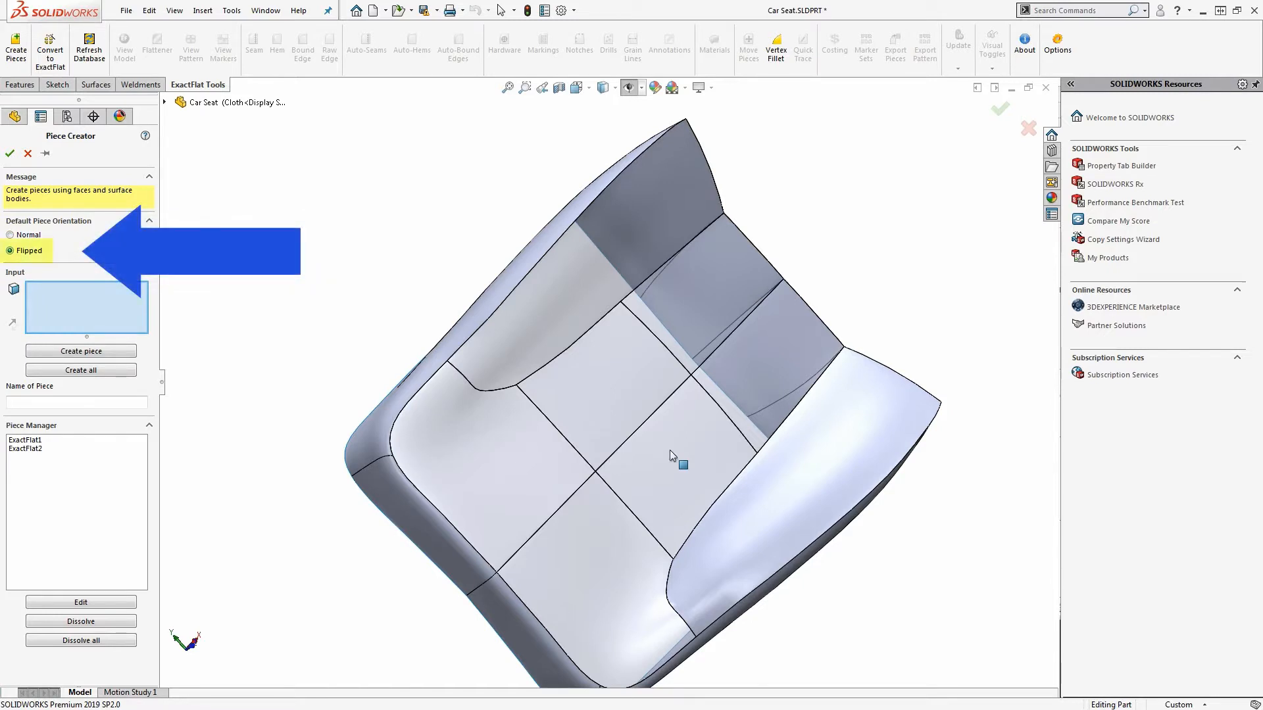
click(735, 503)
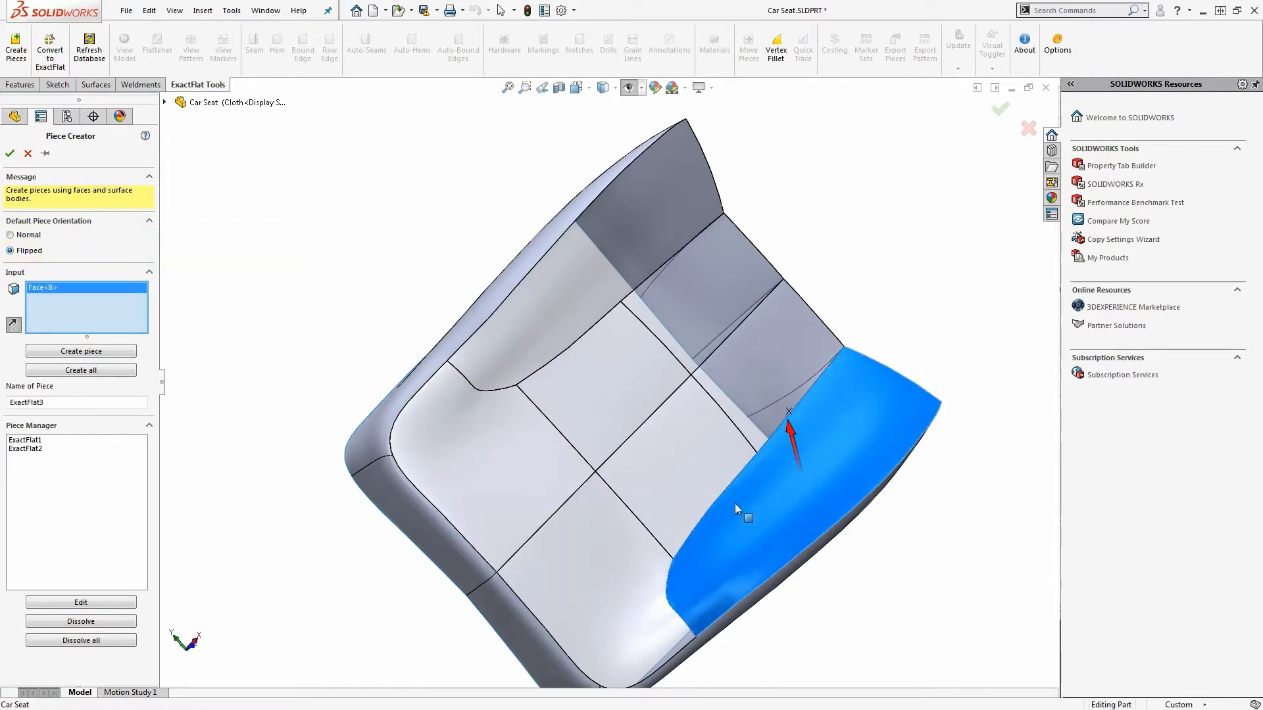
middle_drag(682, 526, 705, 423)
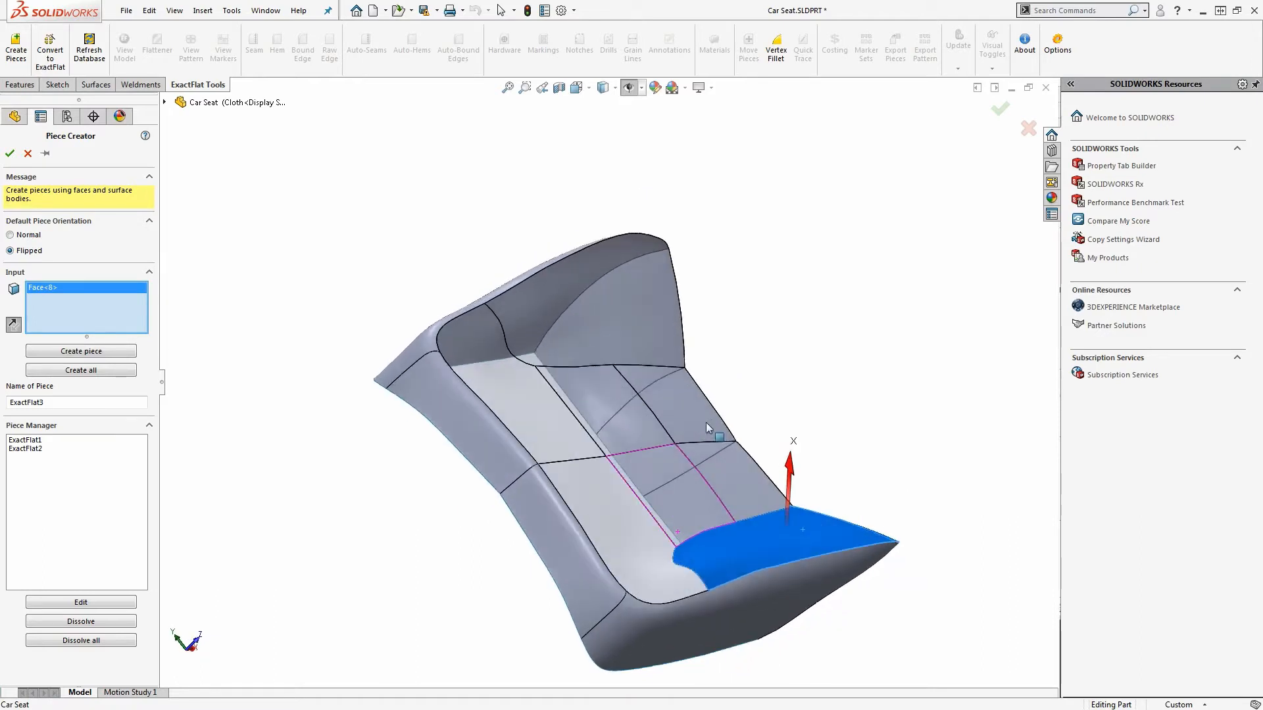
Create one piece from the four faces that form the seat's rear panel between the two sides.
click(660, 472)
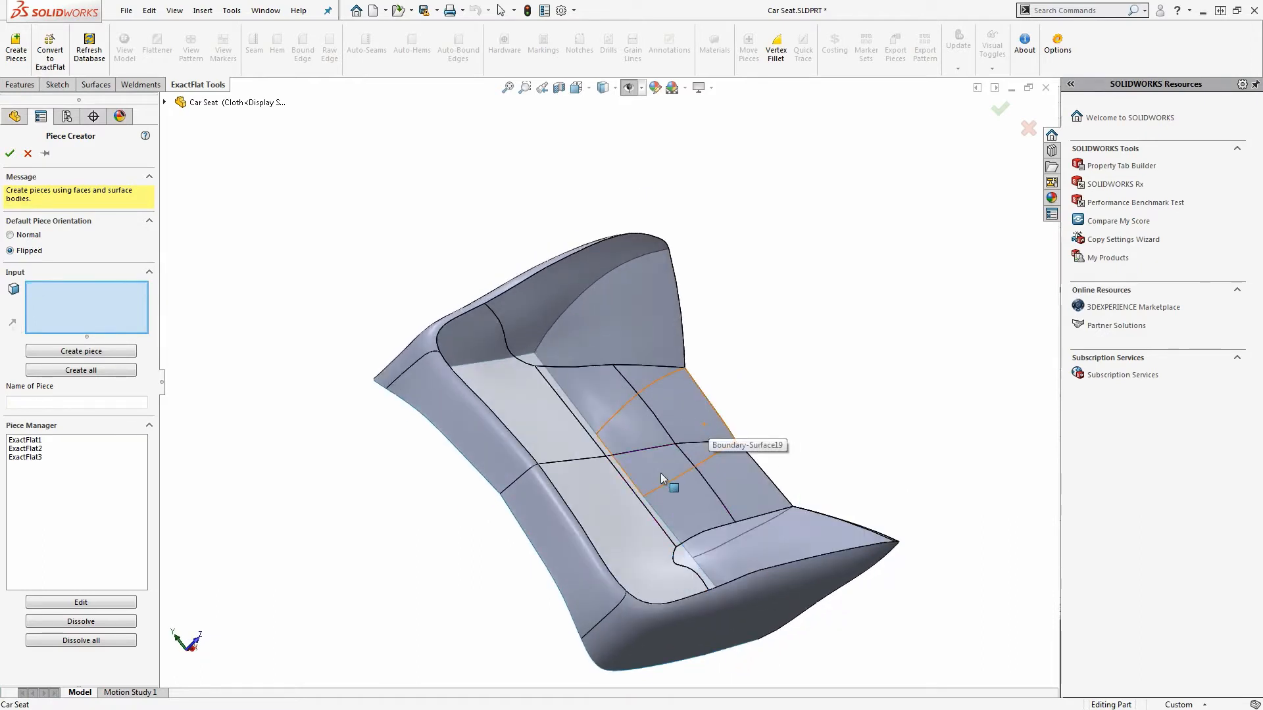
click(673, 428)
click(716, 494)
click(743, 542)
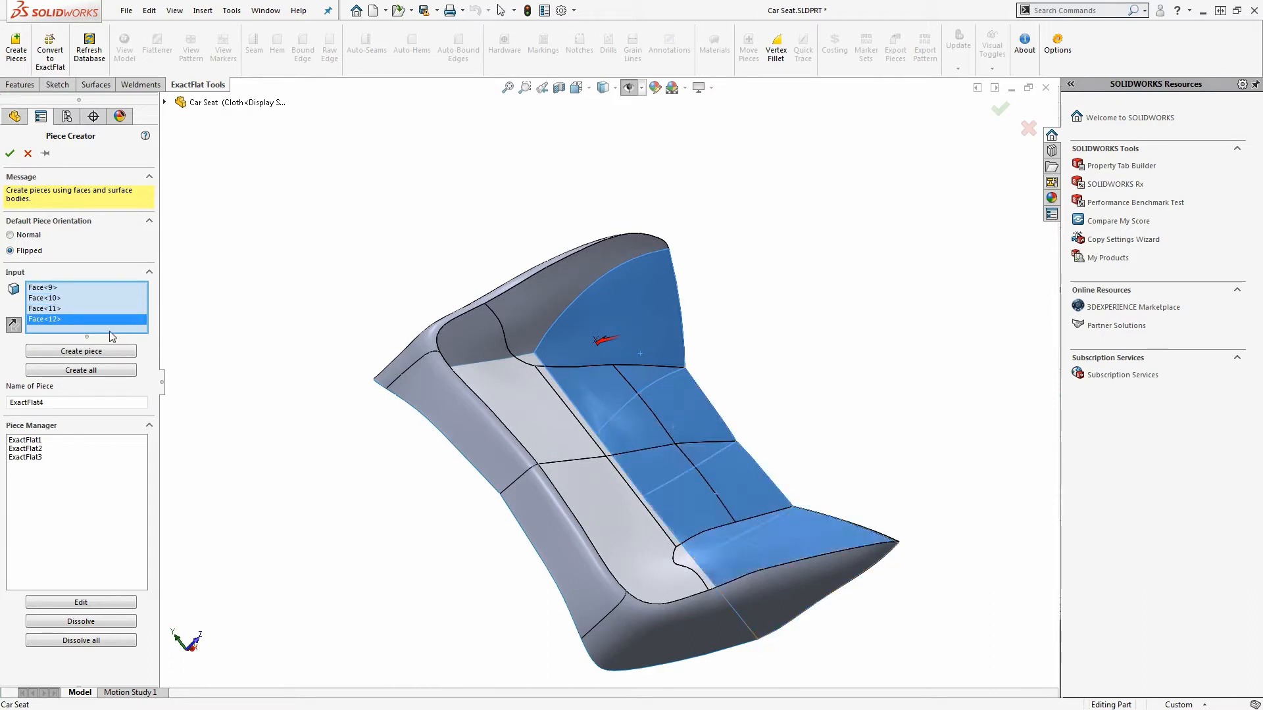
click(104, 353)
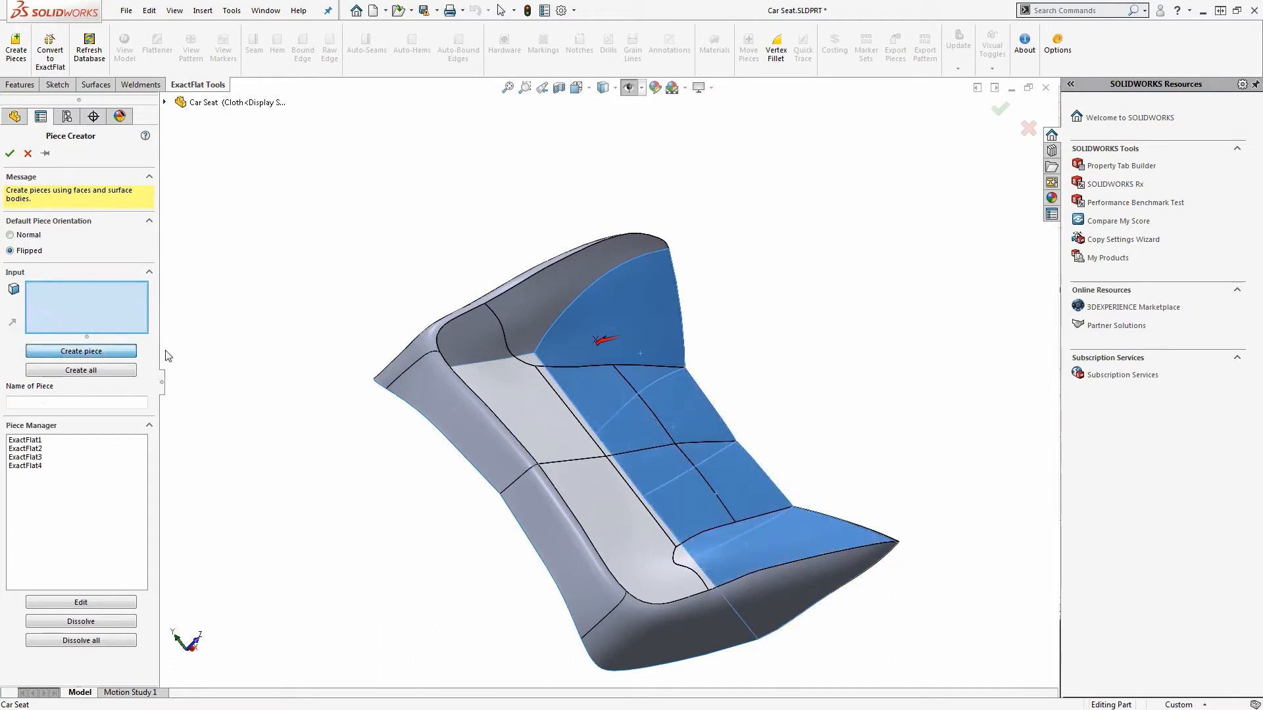
Create a separate piece from each of the two long outer side faces of the seat.
middle_drag(703, 430, 673, 437)
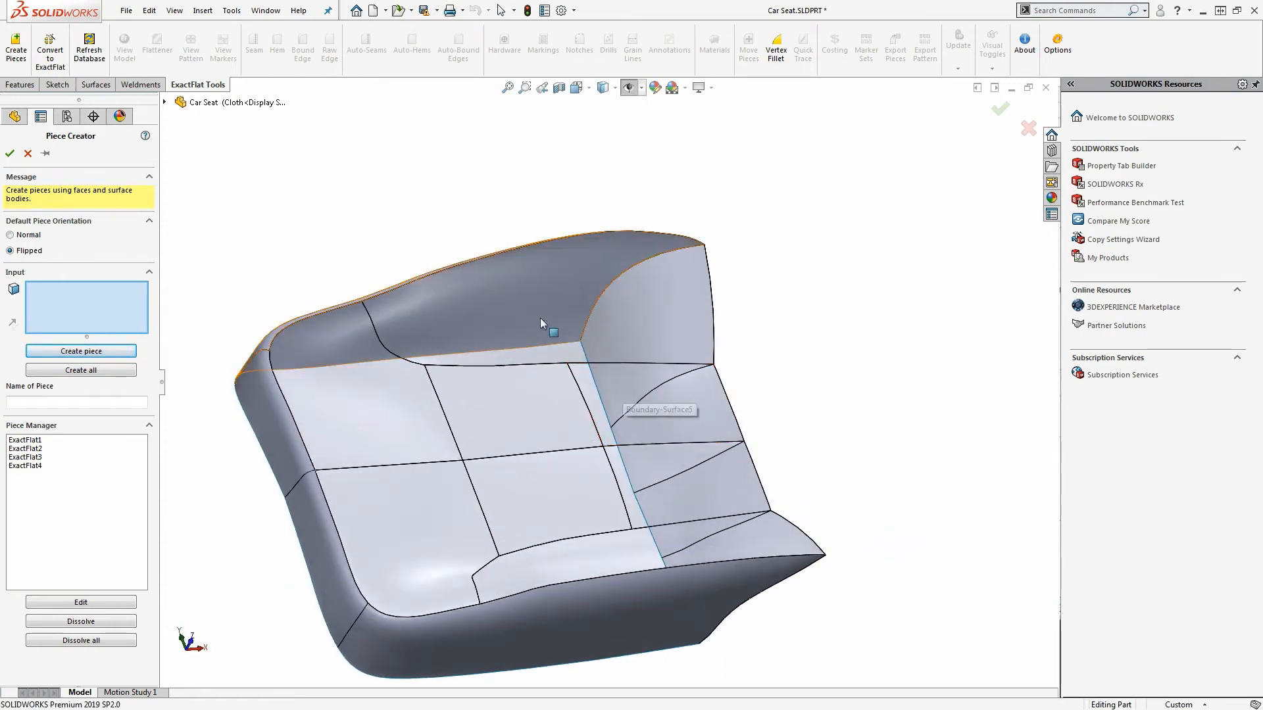
click(504, 306)
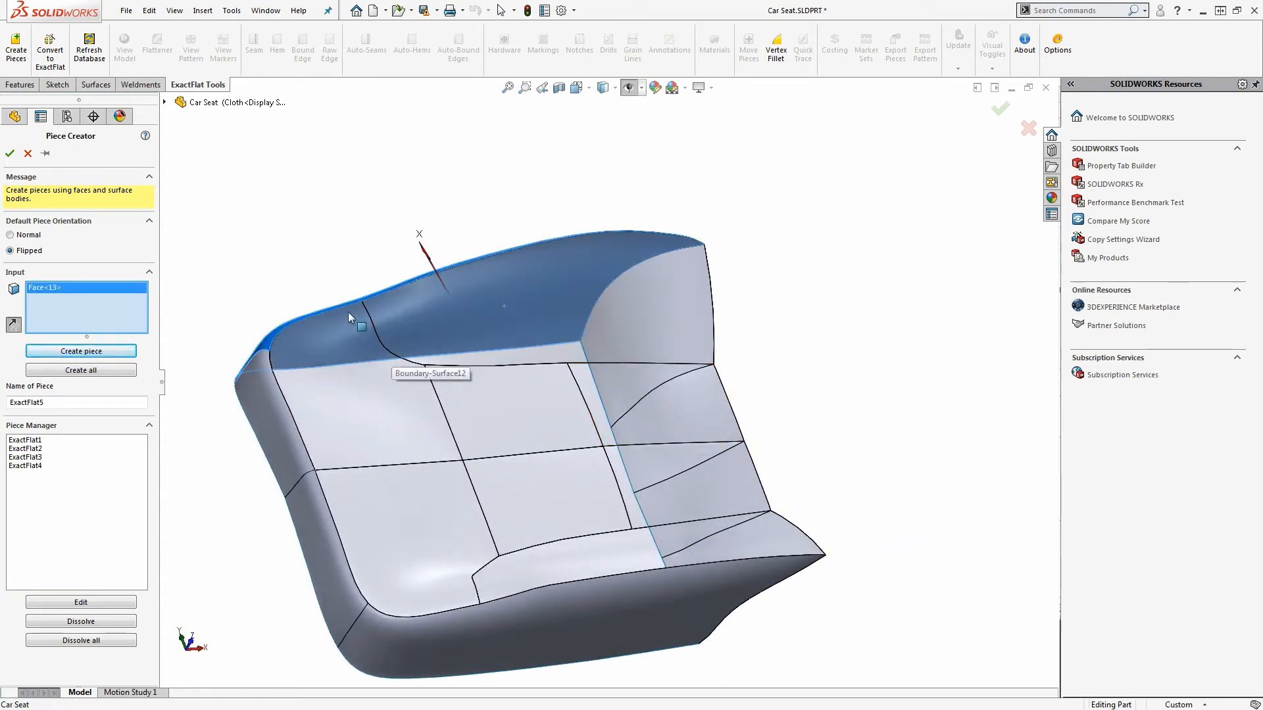
key(Return)
middle_drag(456, 410, 577, 502)
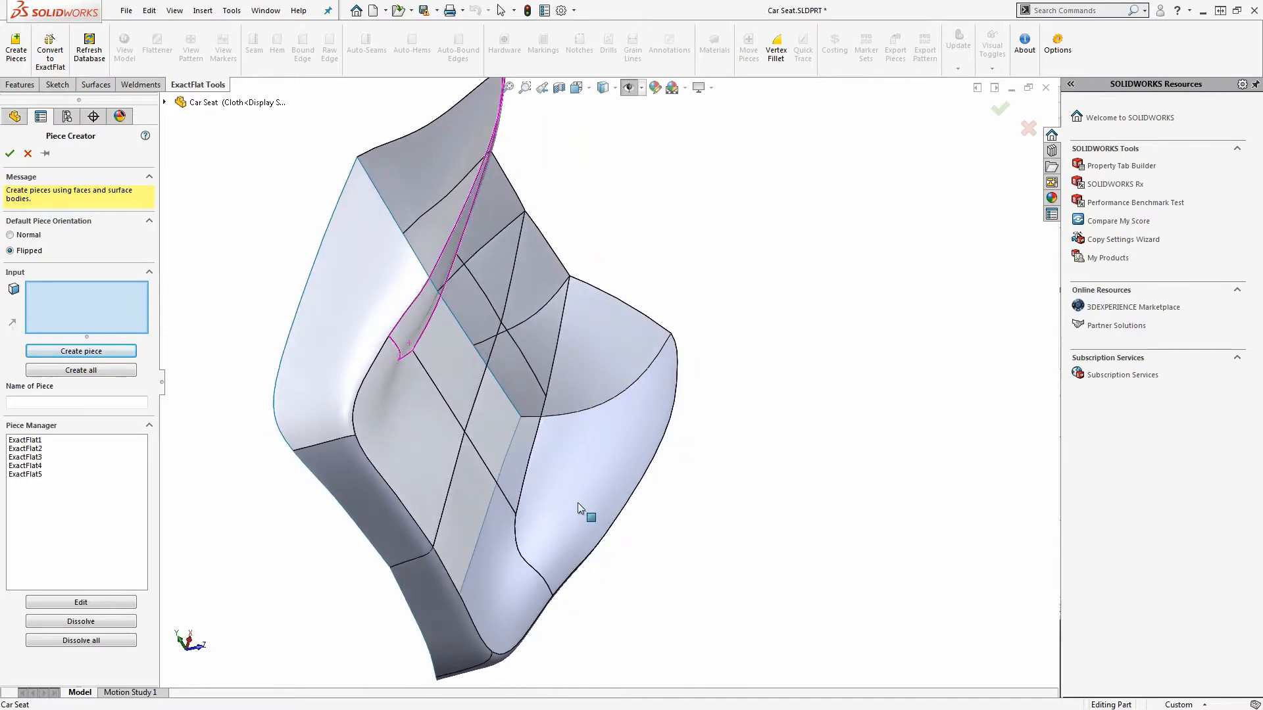
click(571, 490)
key(Return)
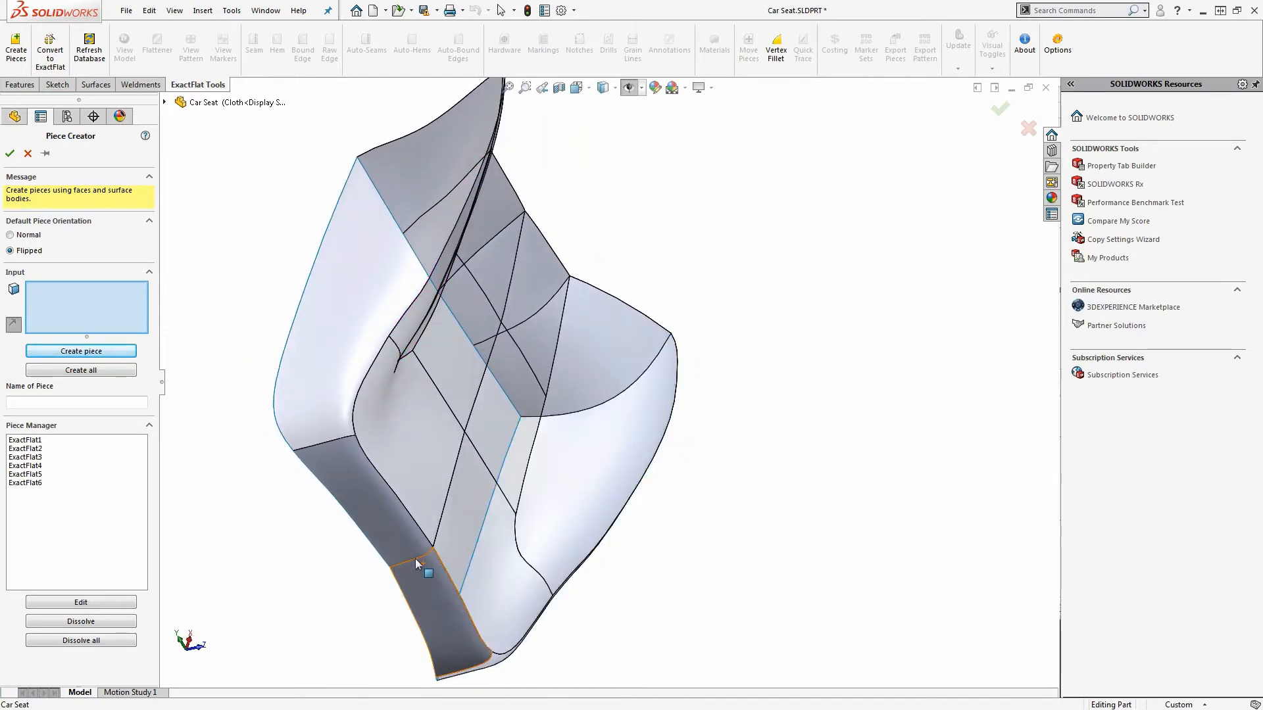
Create one piece from the two front edge faces and accept the whole set of pieces.
click(416, 563)
click(386, 523)
key(Return)
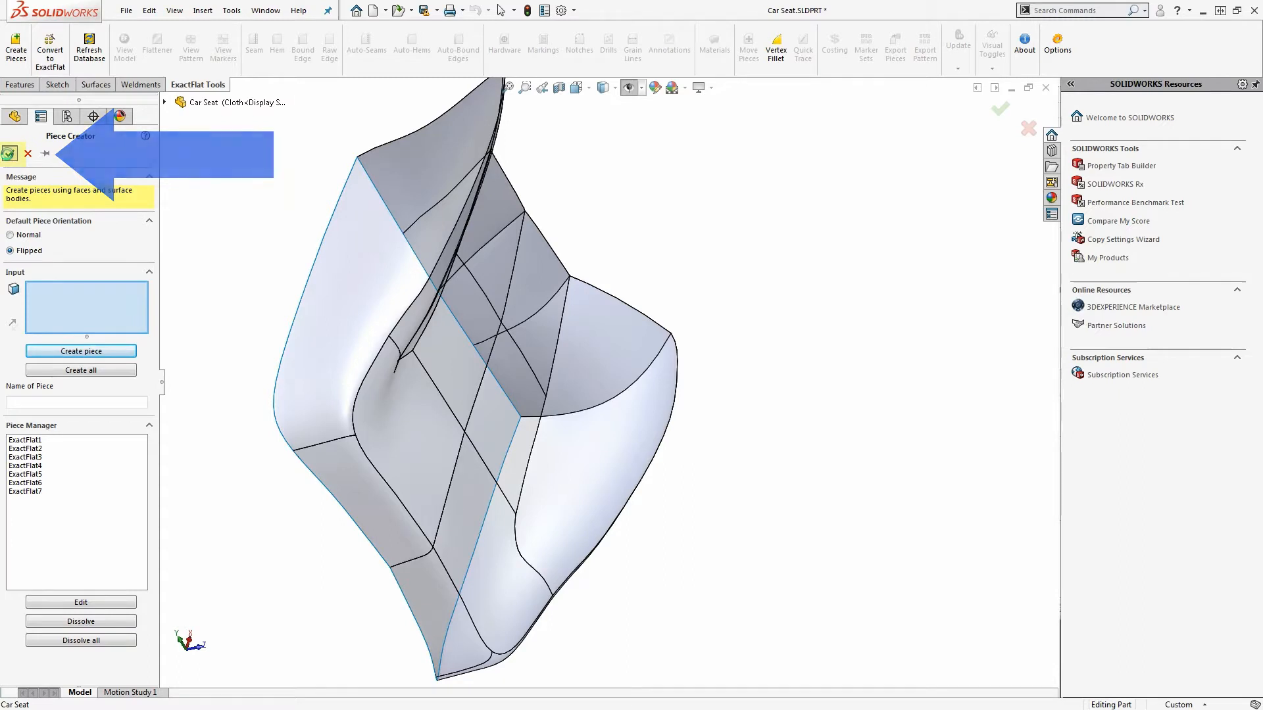
click(9, 154)
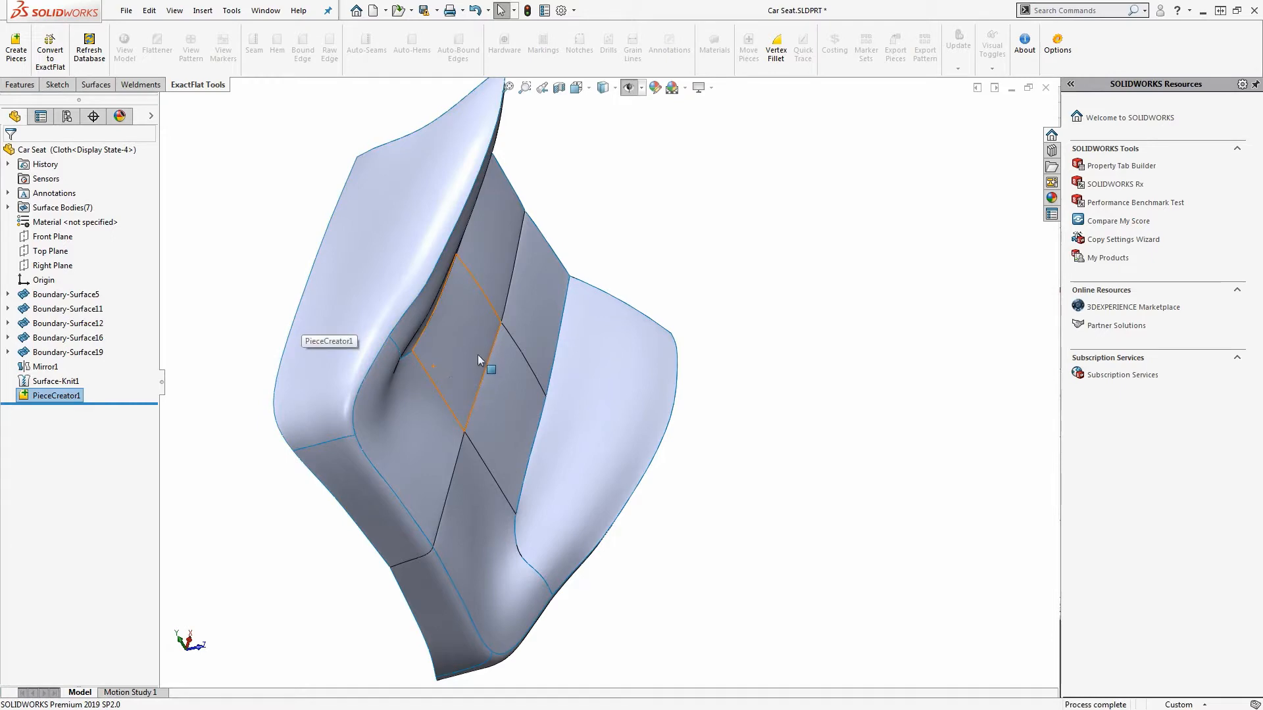
Review the created pieces under Surface Bodies and in the reopened Piece Creator, leaving it without changes.
middle_drag(477, 358, 394, 250)
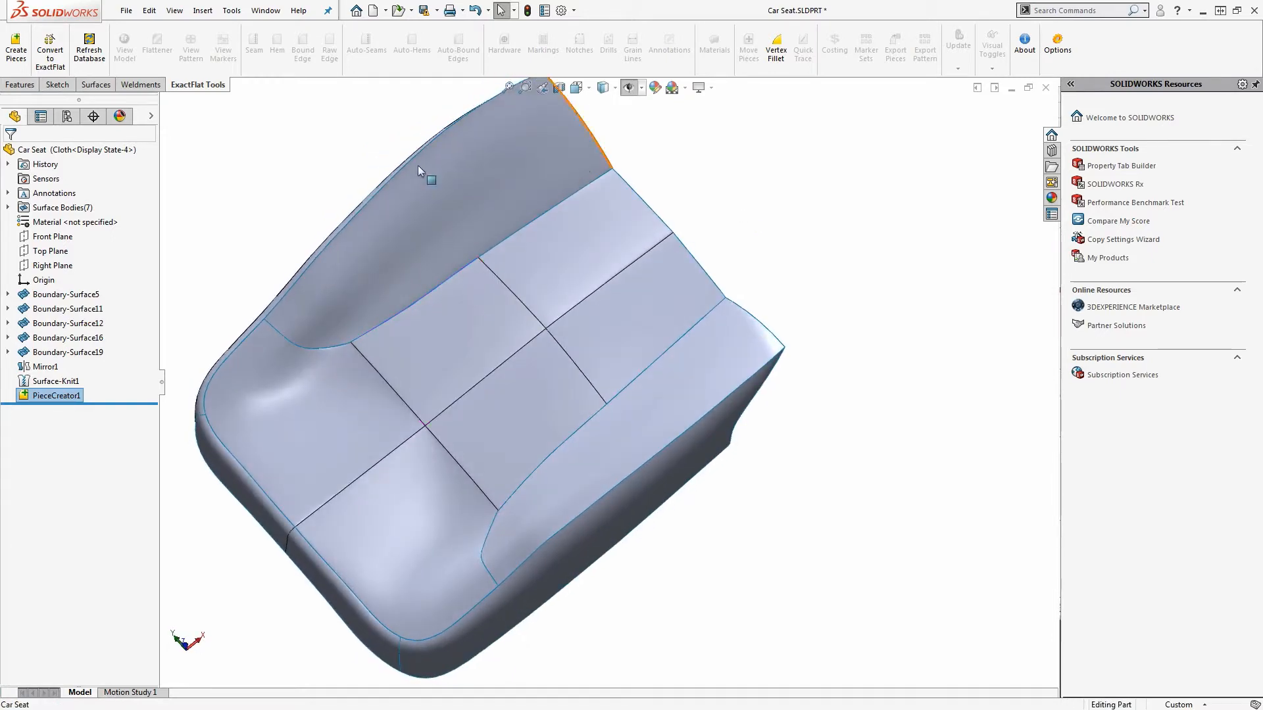
click(8, 207)
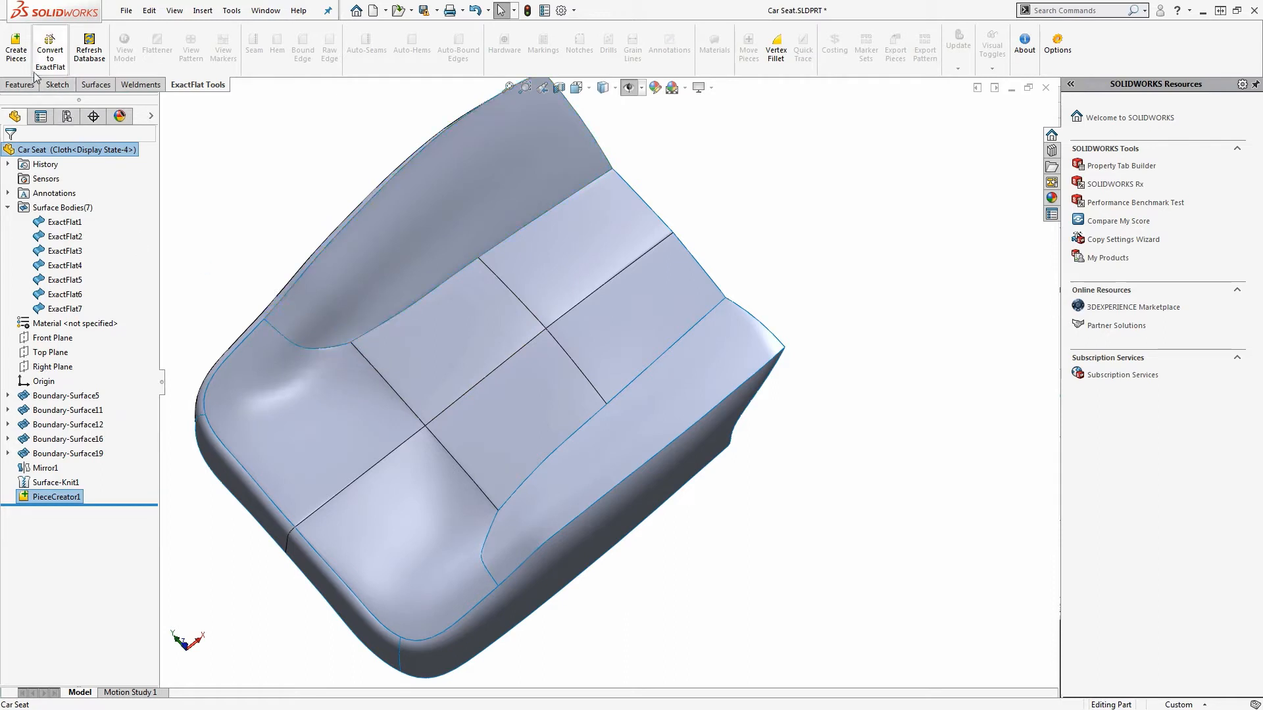
click(8, 49)
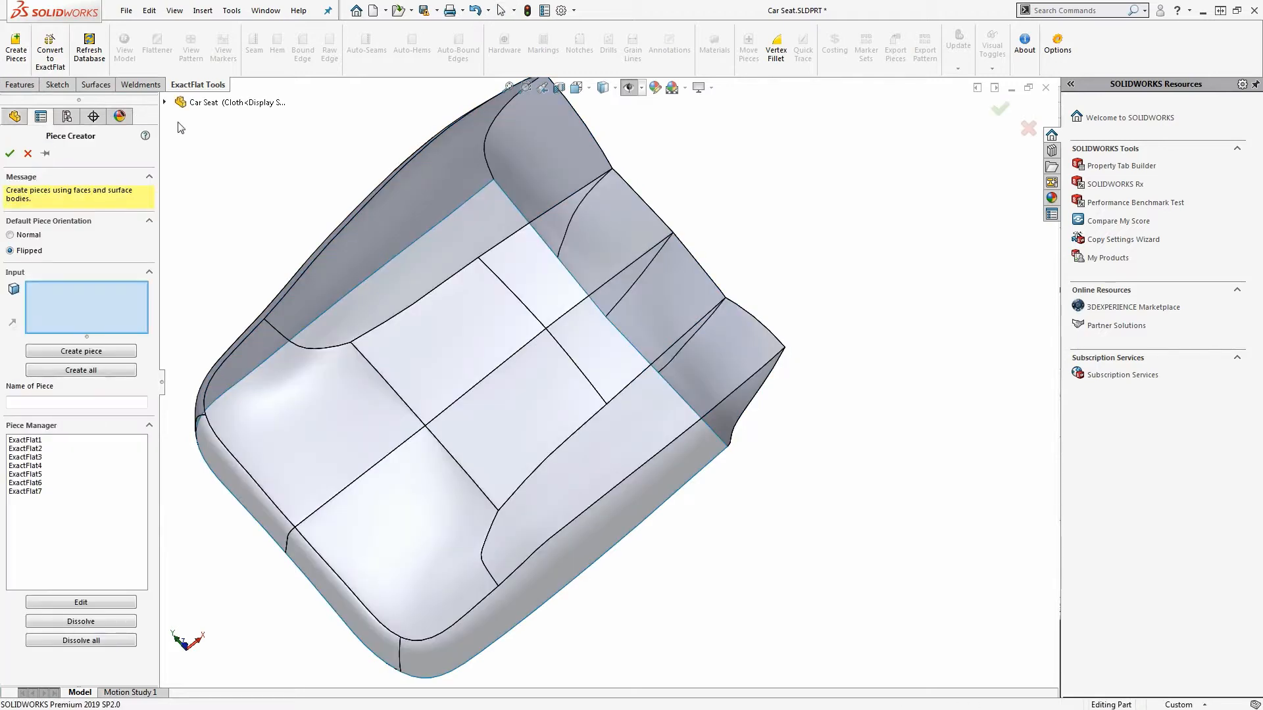
click(165, 102)
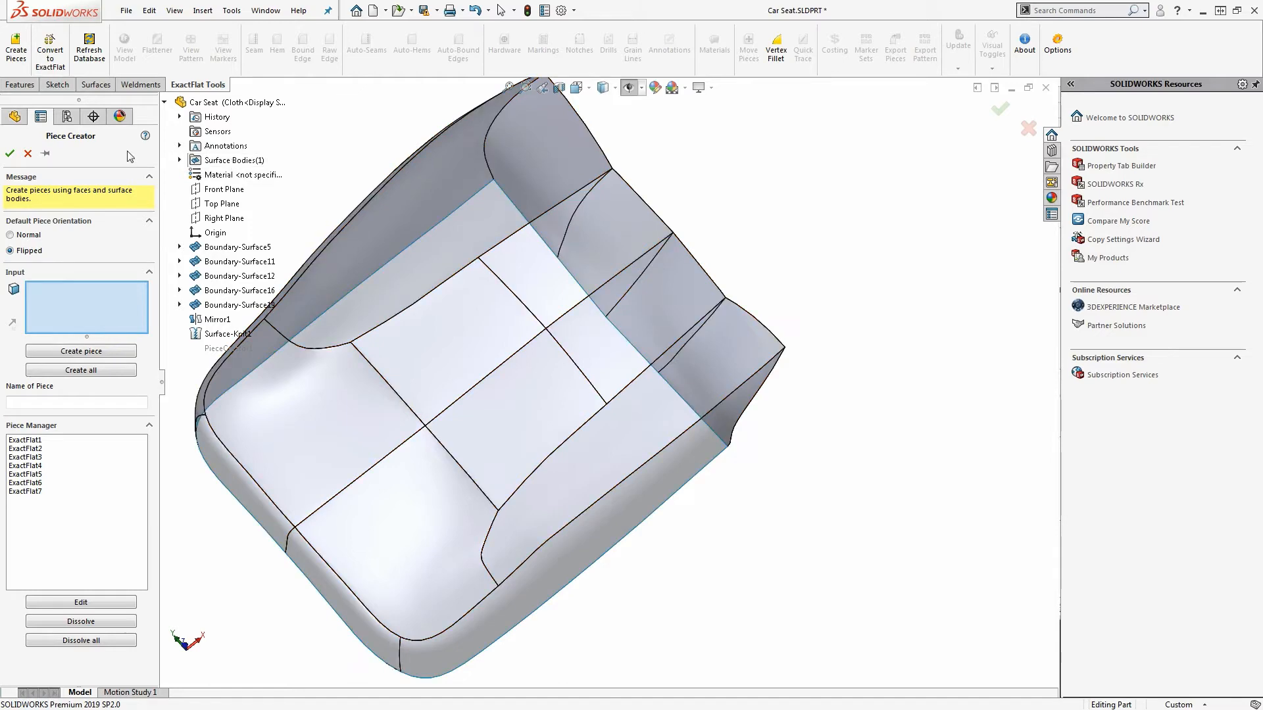
click(28, 154)
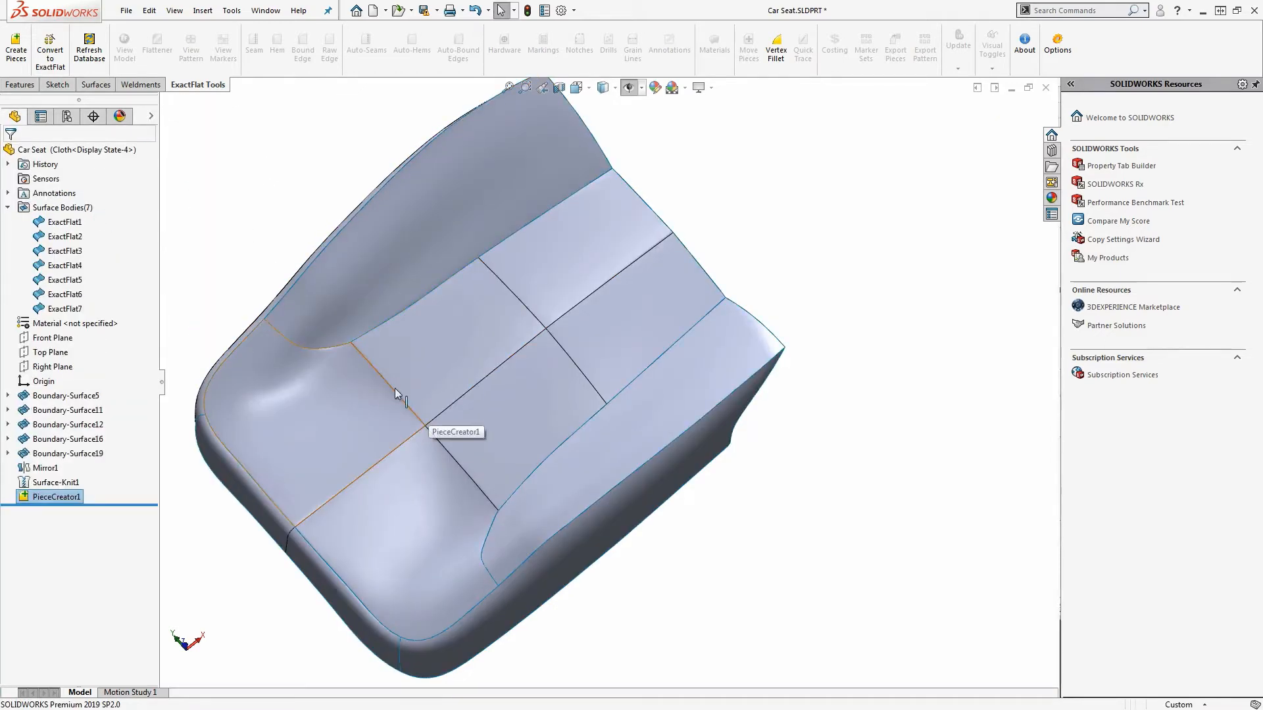
Convert the part to ExactFlat with the material EF Sample - Brushed Warp Knit assigned to all seven pieces.
click(54, 59)
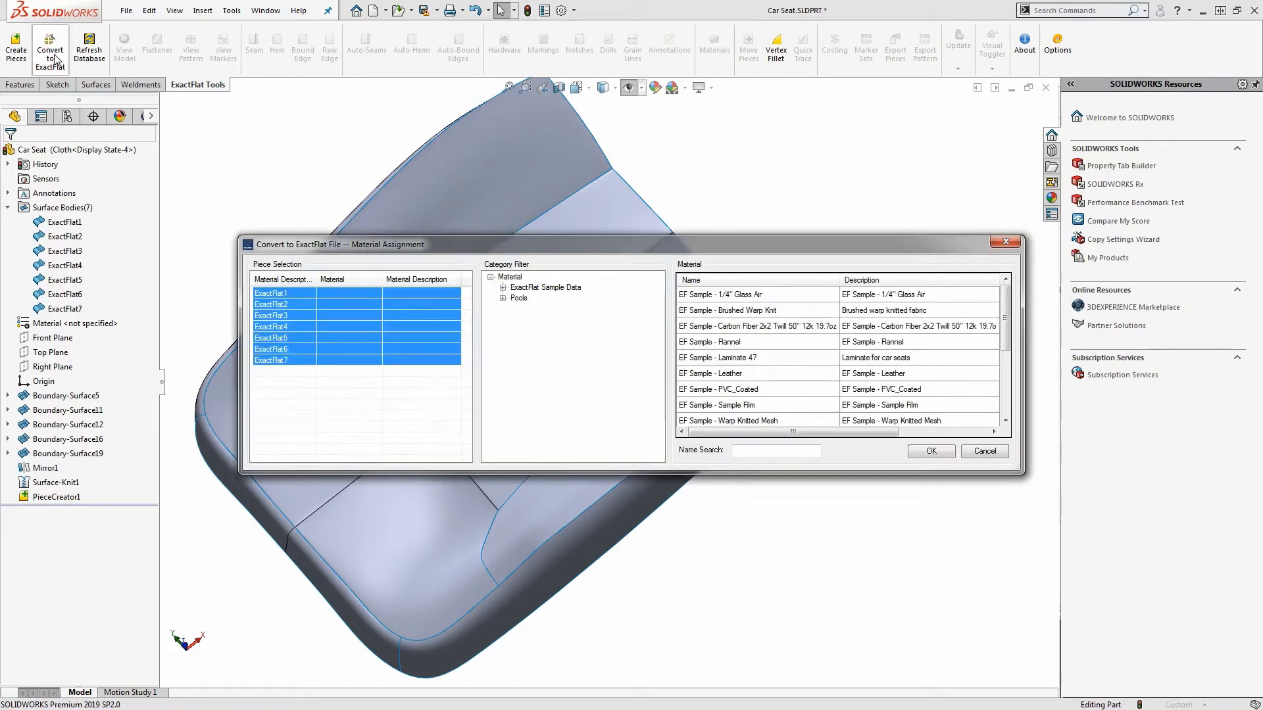
double_click(740, 310)
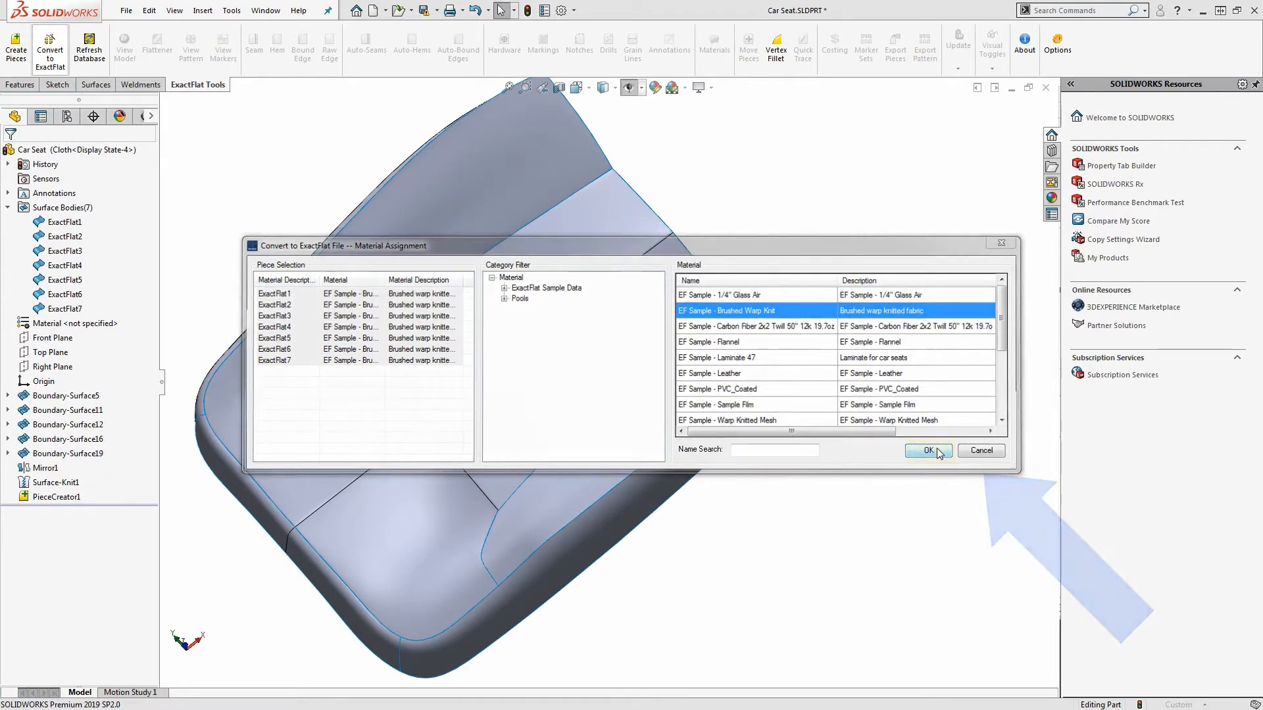
click(929, 450)
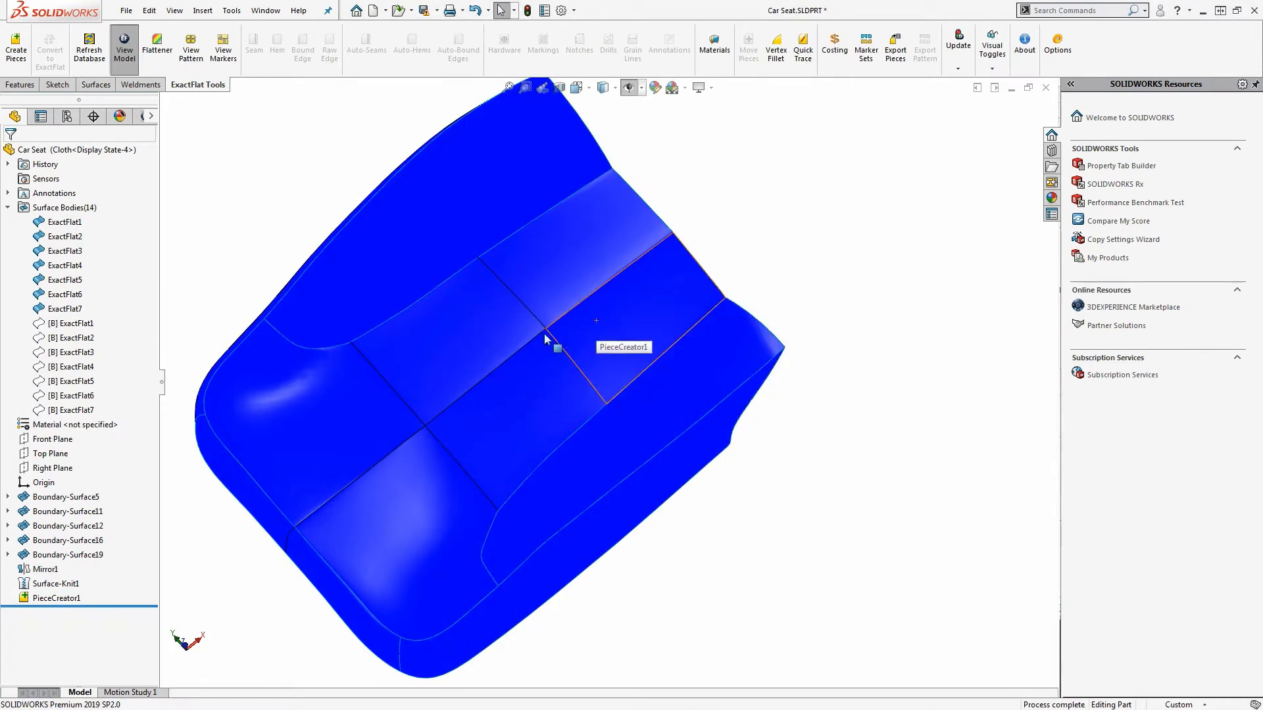
Display the flat pattern view with all the car seat pieces in sight.
click(191, 46)
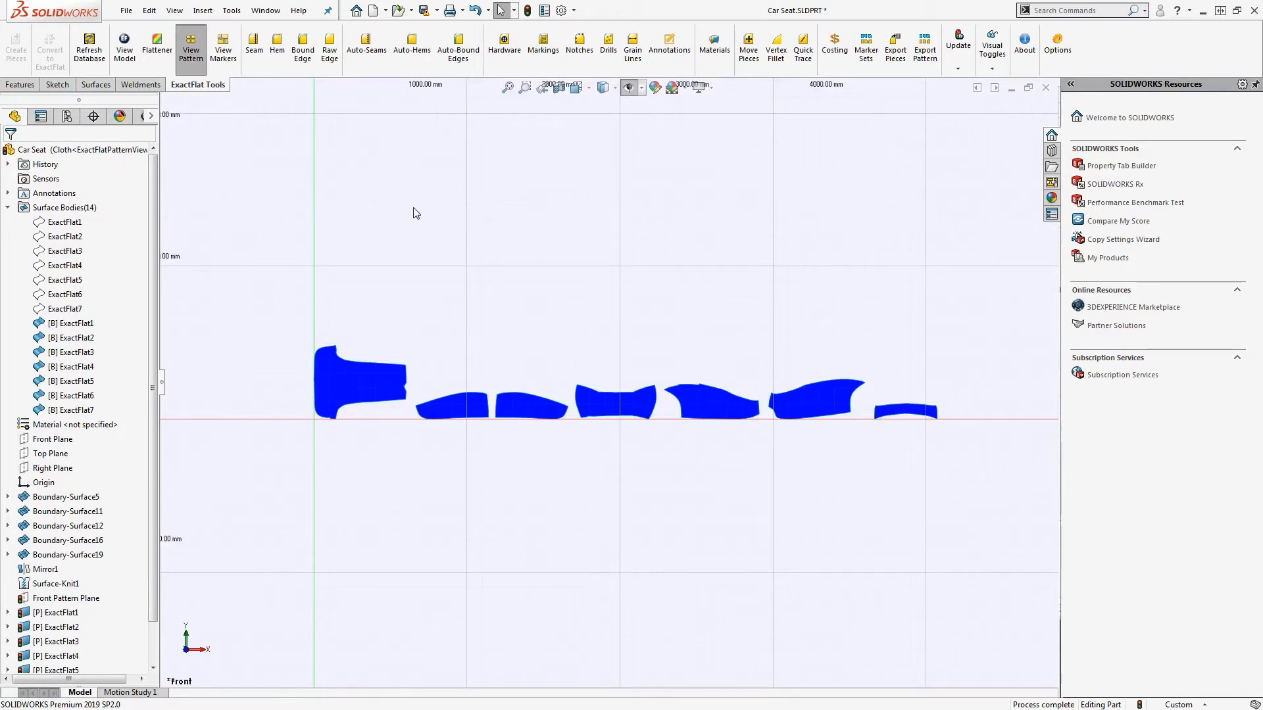
ctrl+middle_drag(413, 208, 491, 336)
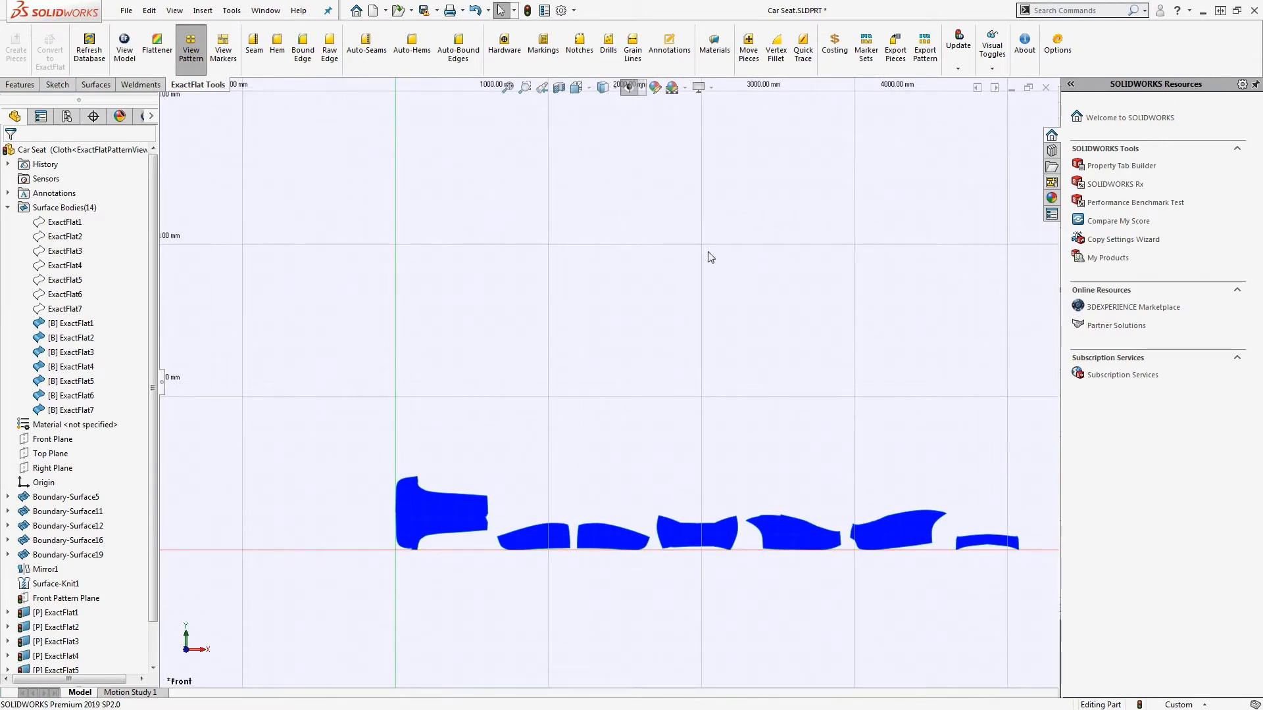
ctrl+middle_drag(806, 301, 702, 275)
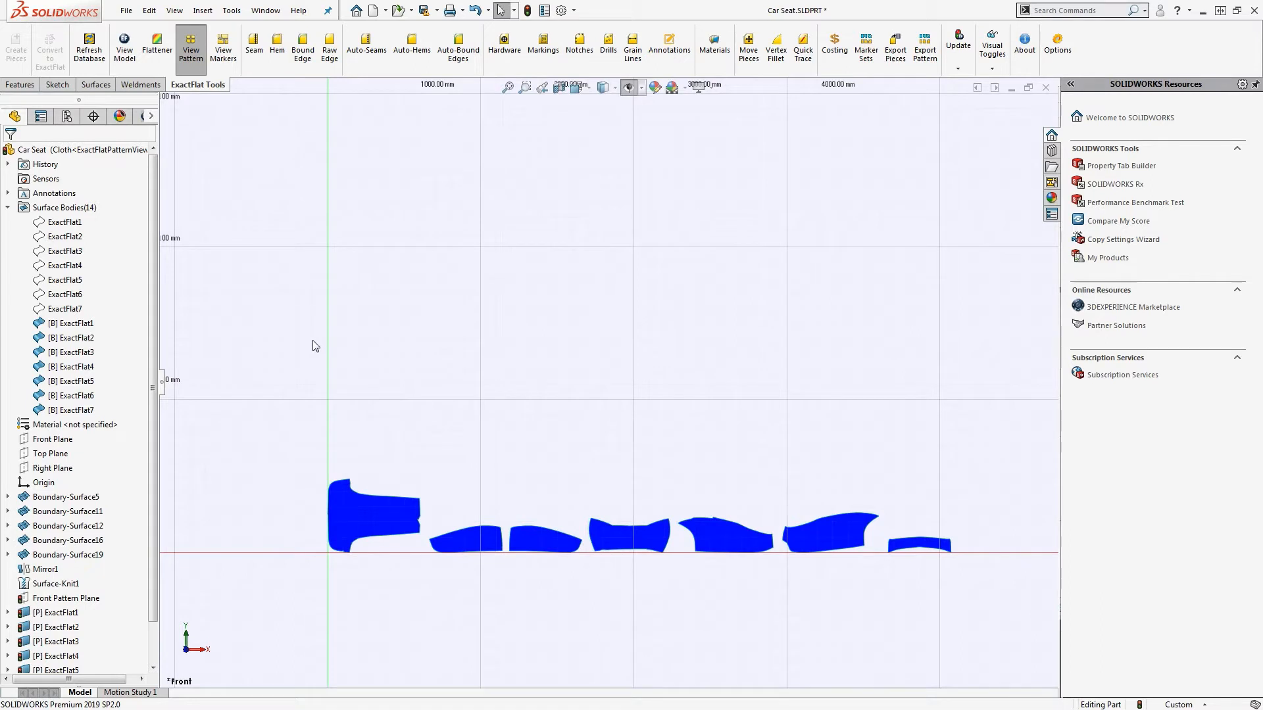
Bring up the 3D to 2D Flattener at full size and apply adaptive remeshing to all seven pieces.
click(157, 52)
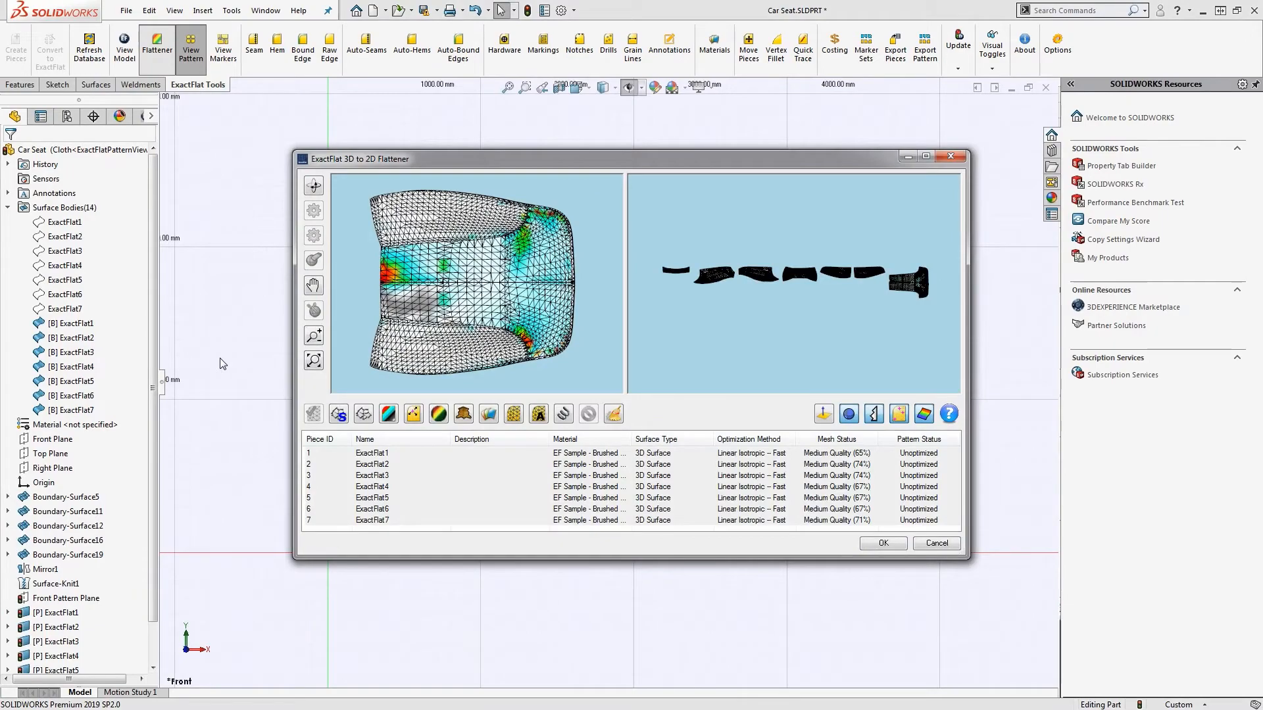
double_click(512, 156)
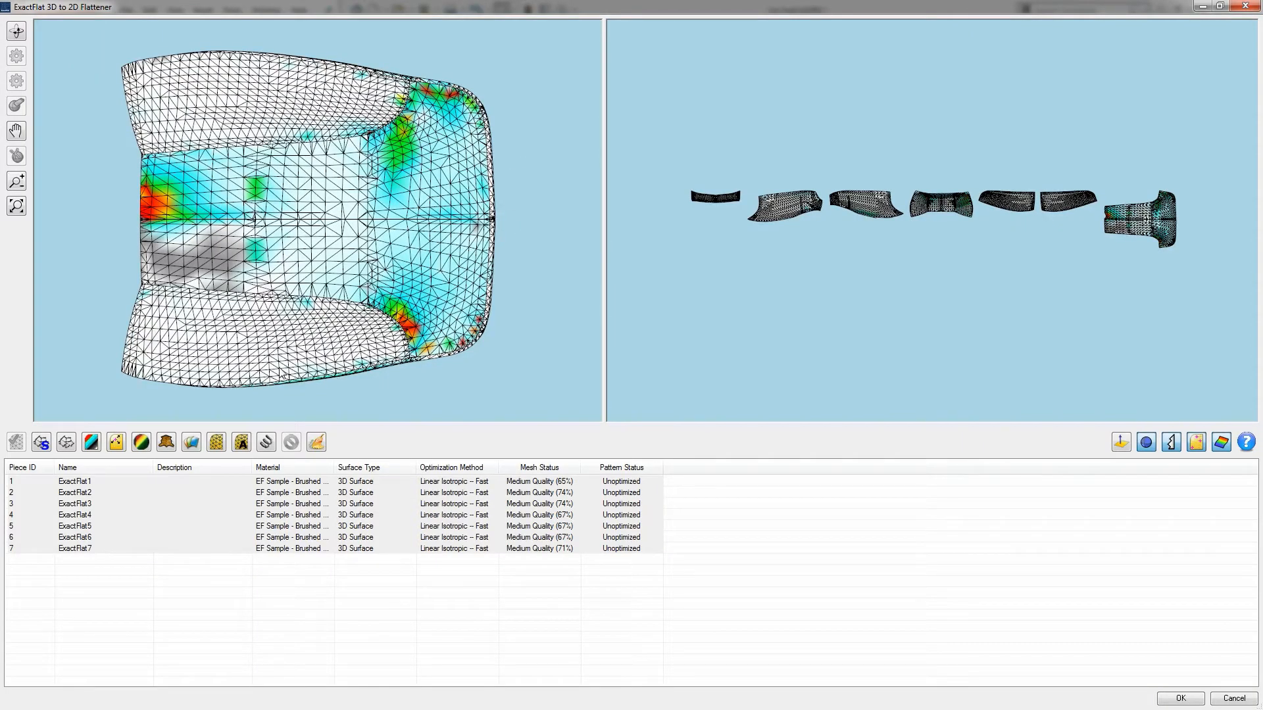
click(242, 444)
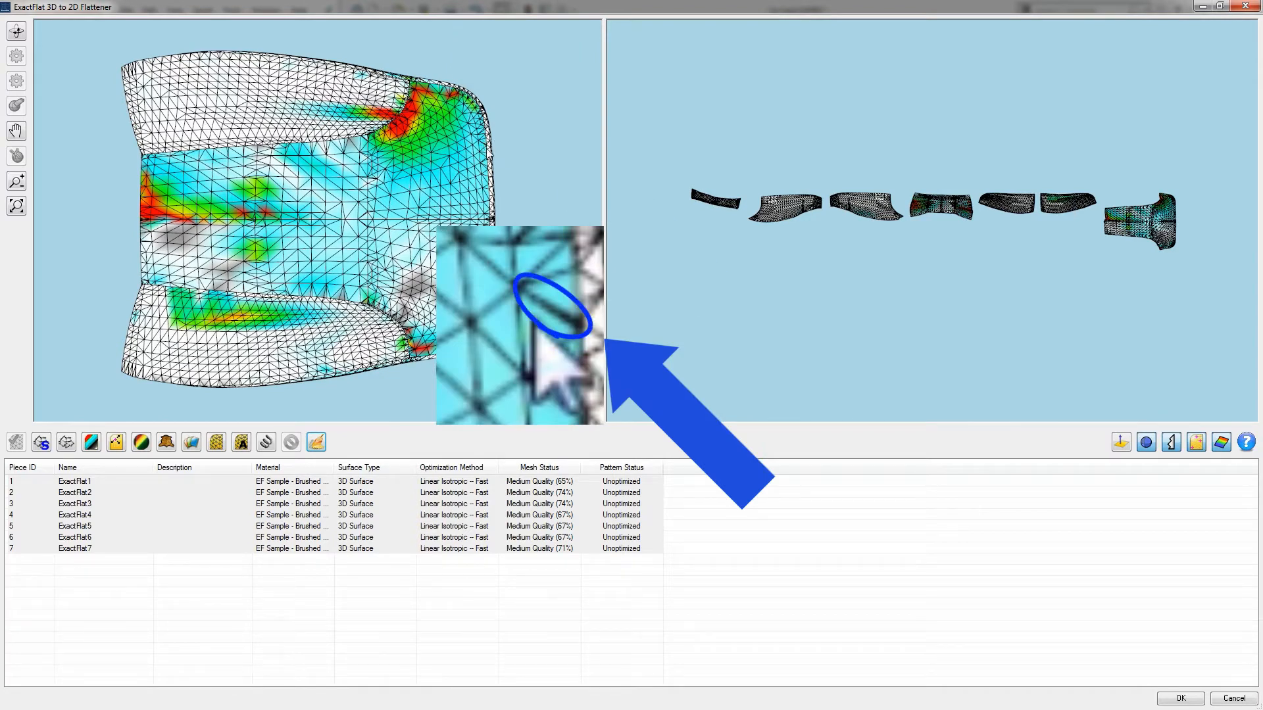
click(243, 445)
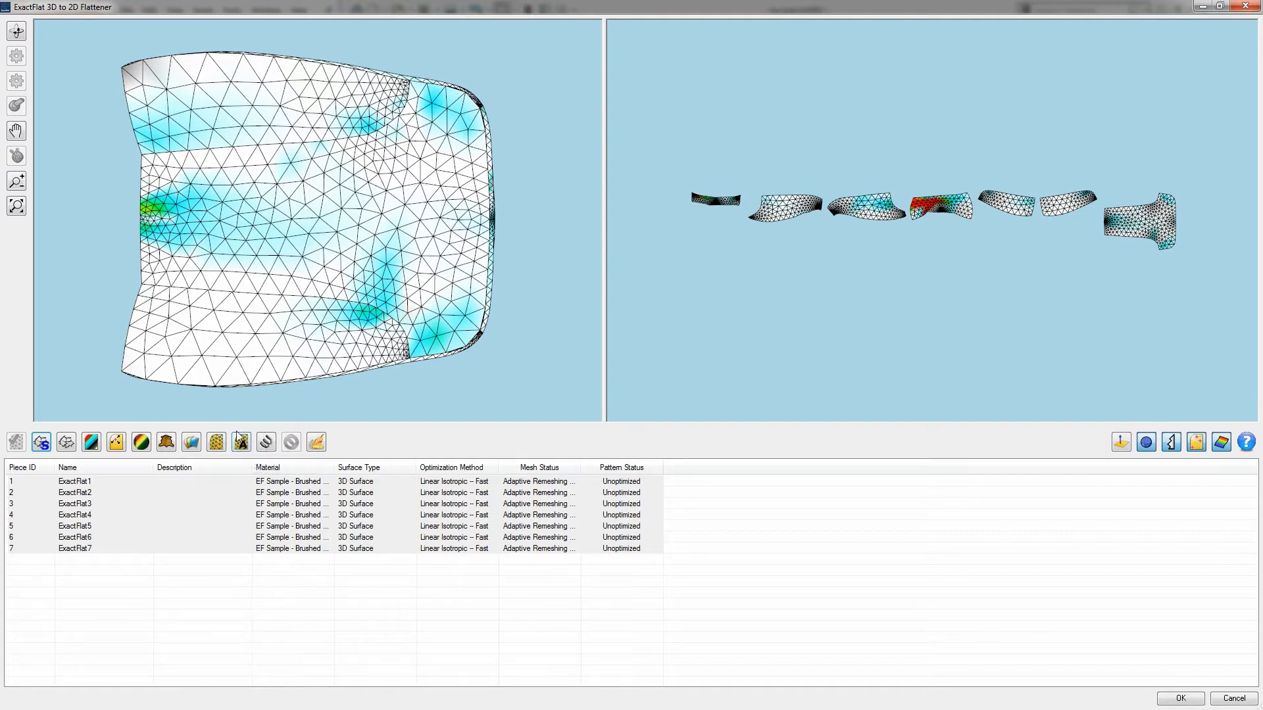
Optimize the flat patterns of all seven pieces, inspect the strain colouring around the 3D seat, and accept the flattening.
click(270, 443)
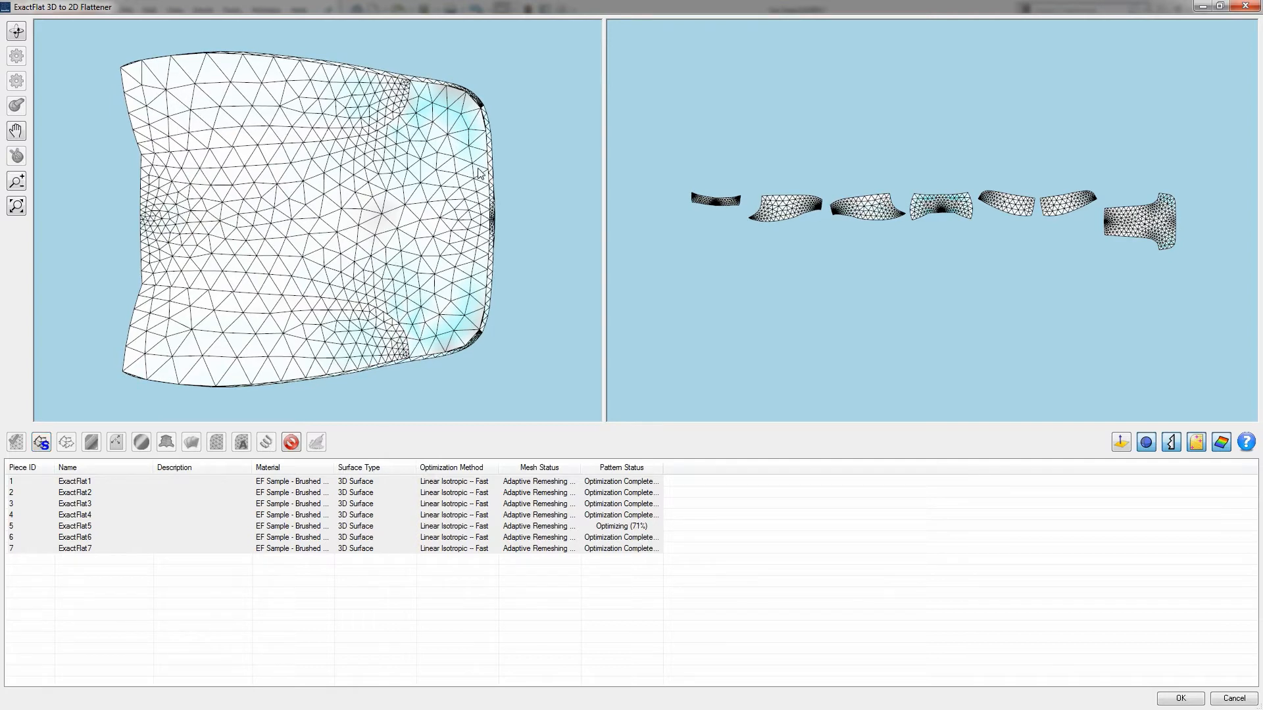
middle_drag(458, 187, 450, 196)
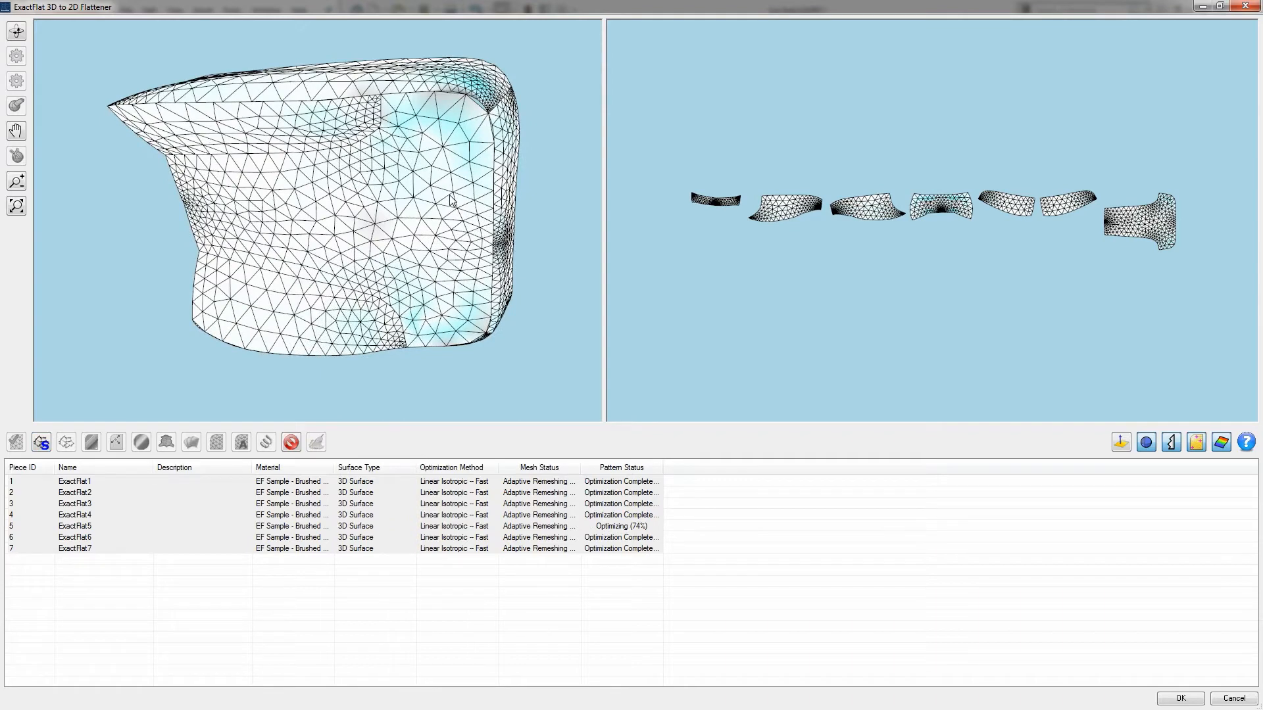
middle_drag(451, 199, 156, 254)
middle_drag(454, 217, 416, 342)
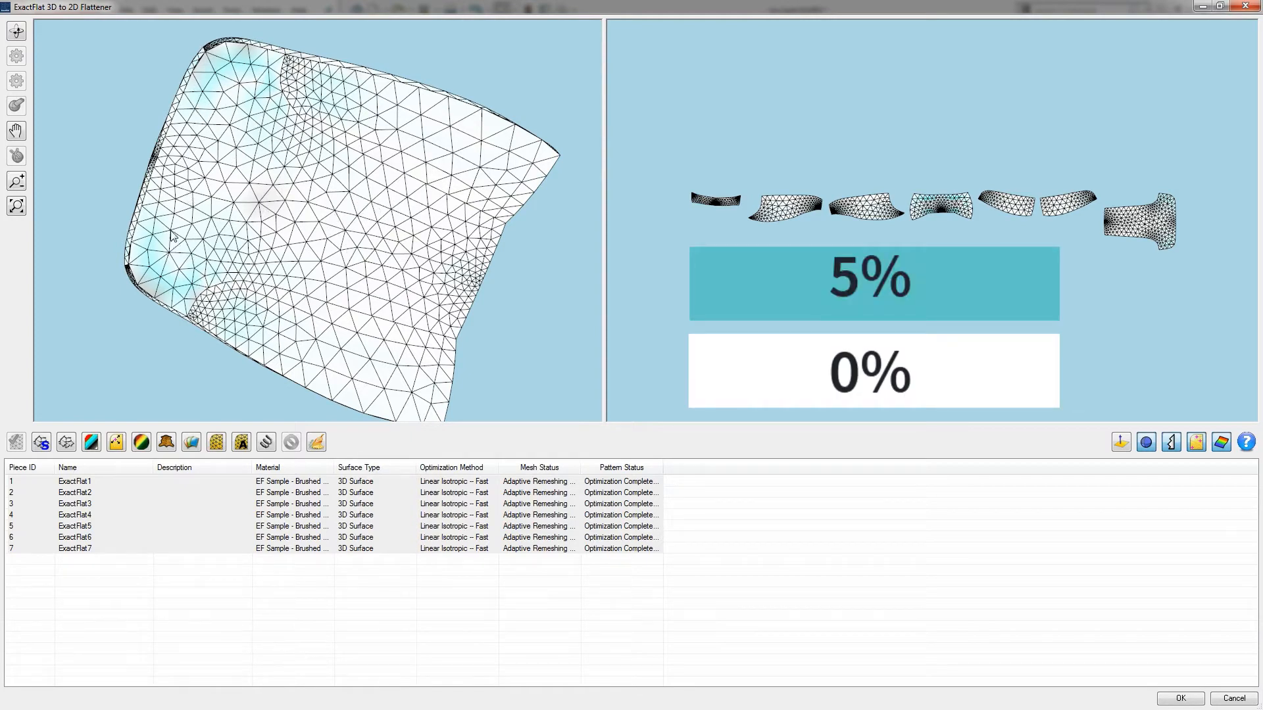
drag(172, 235, 479, 250)
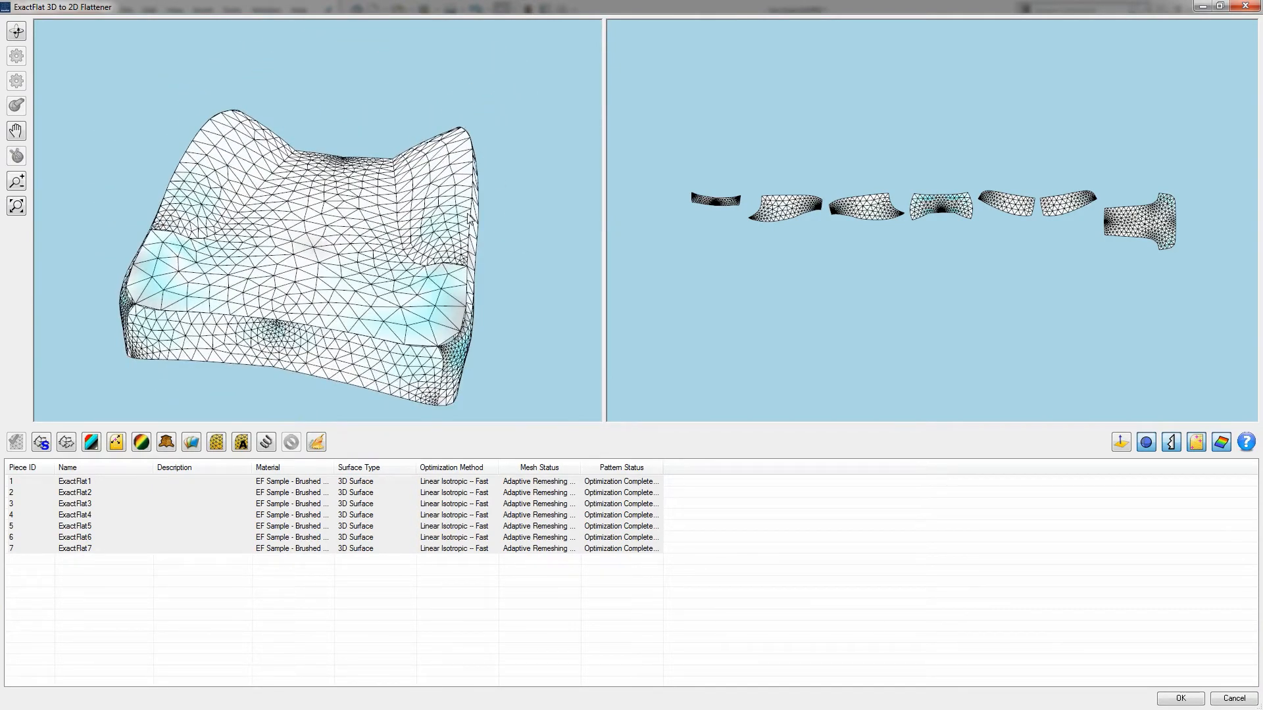
click(1181, 699)
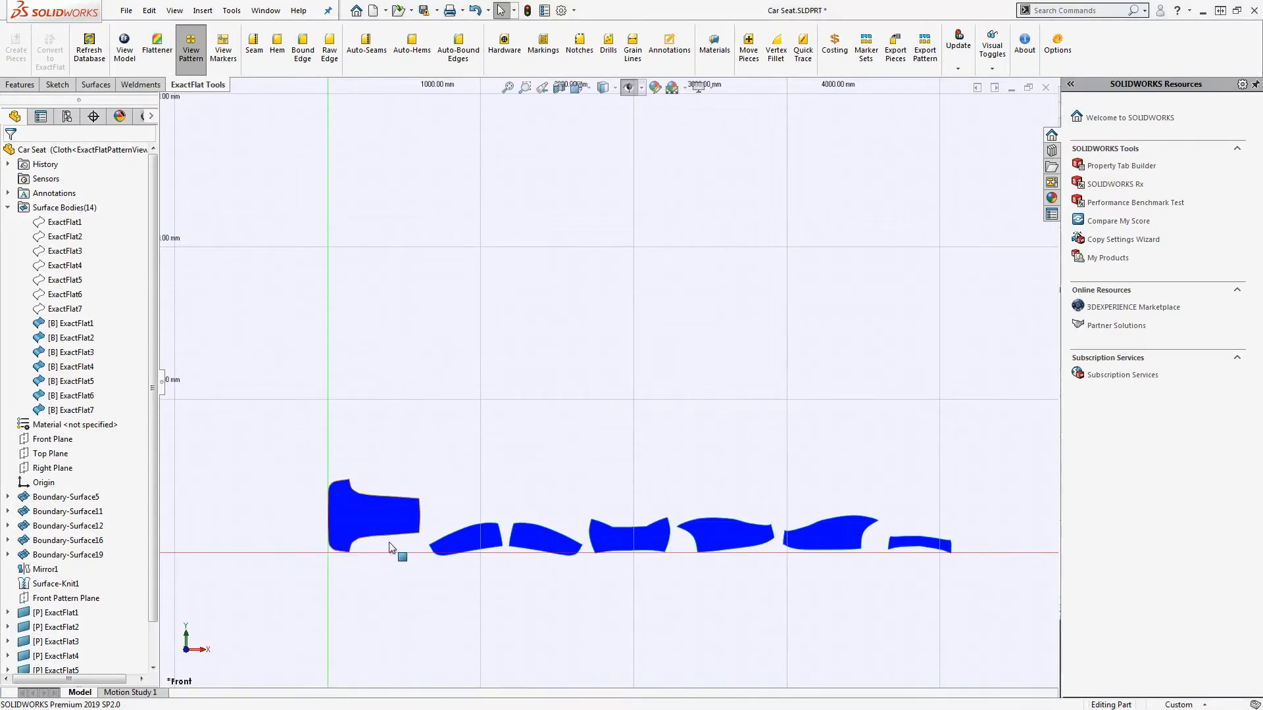
Reveal the sketch under the [P] ExactFlat1 feature and highlight its pattern piece in the flat layout.
scroll(152, 345, down, 1)
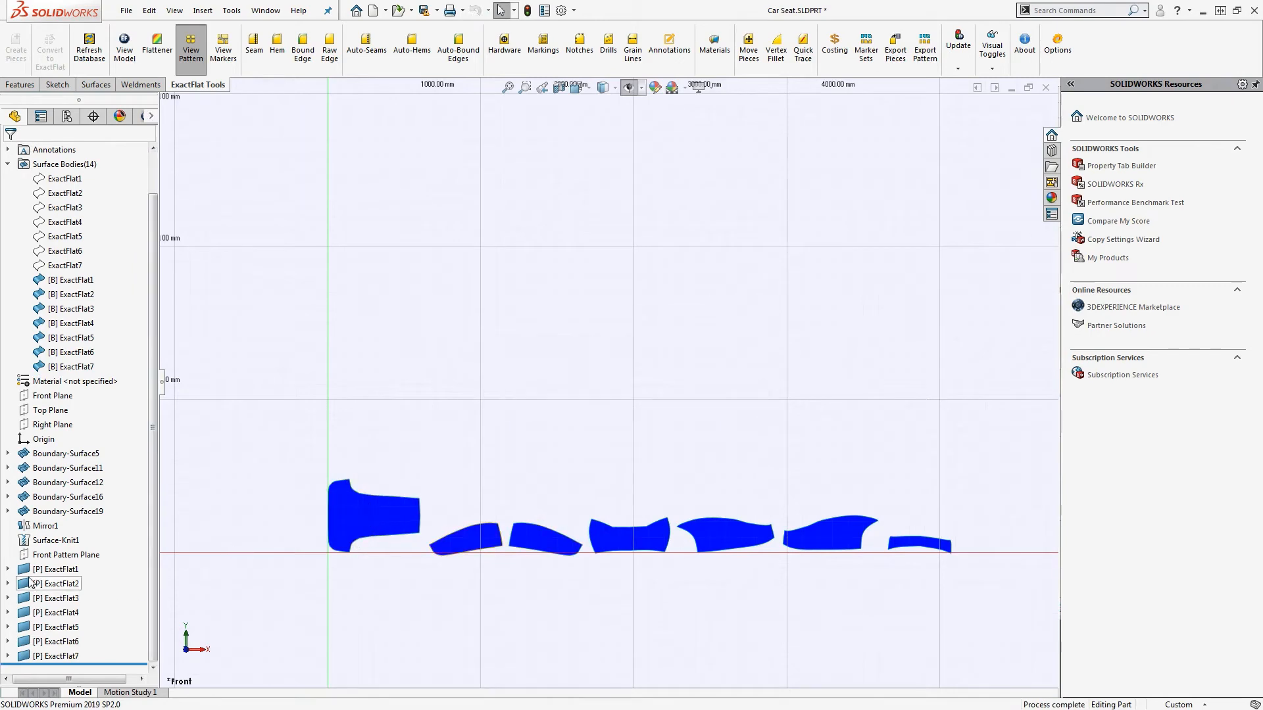
click(7, 568)
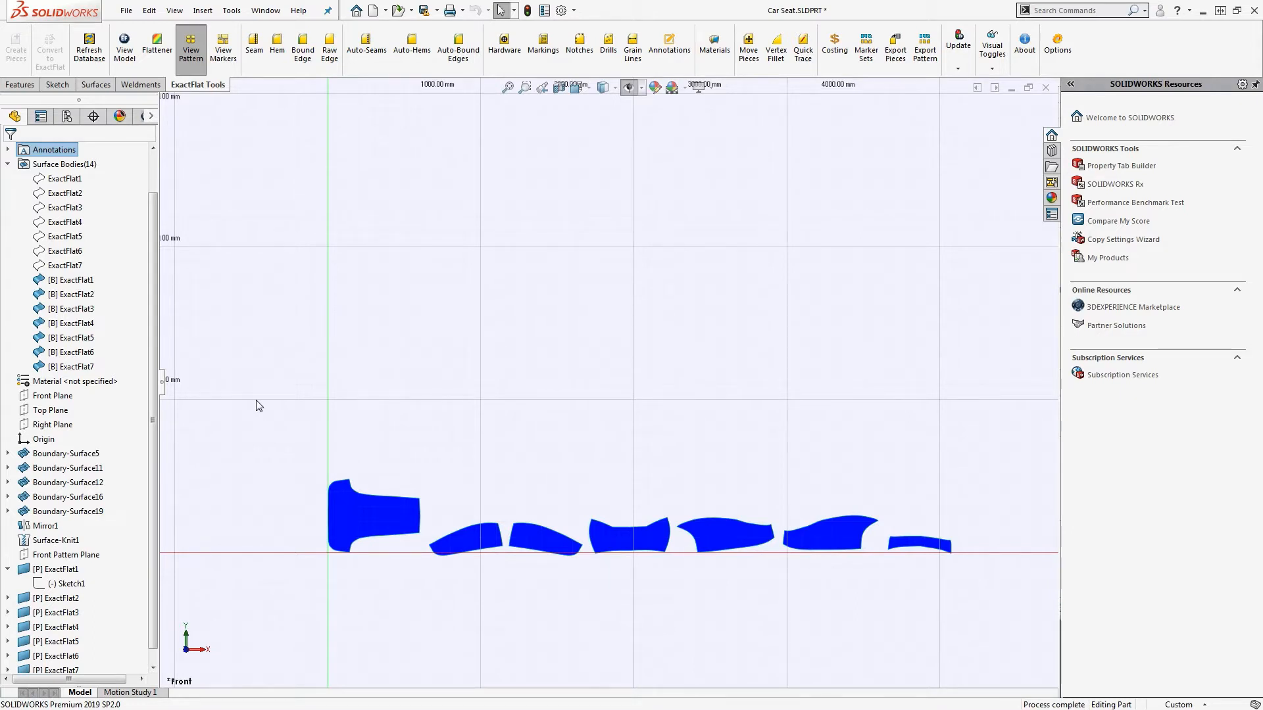
click(363, 511)
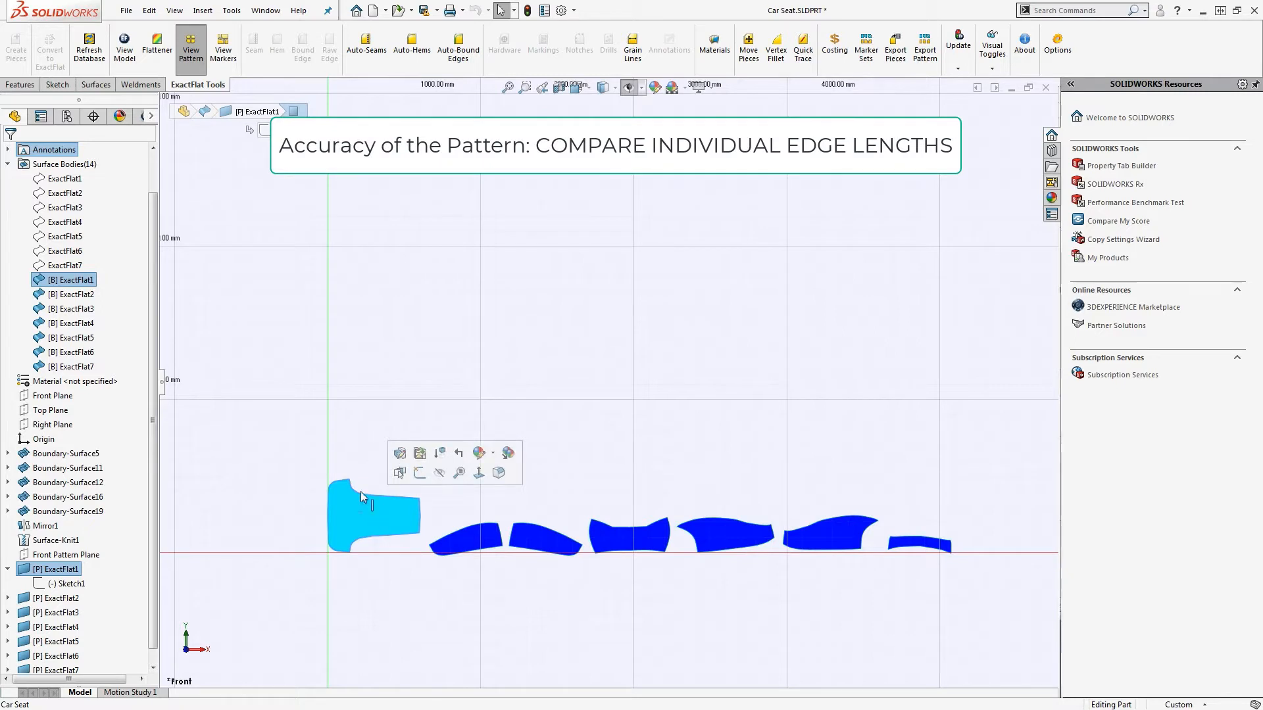
click(349, 443)
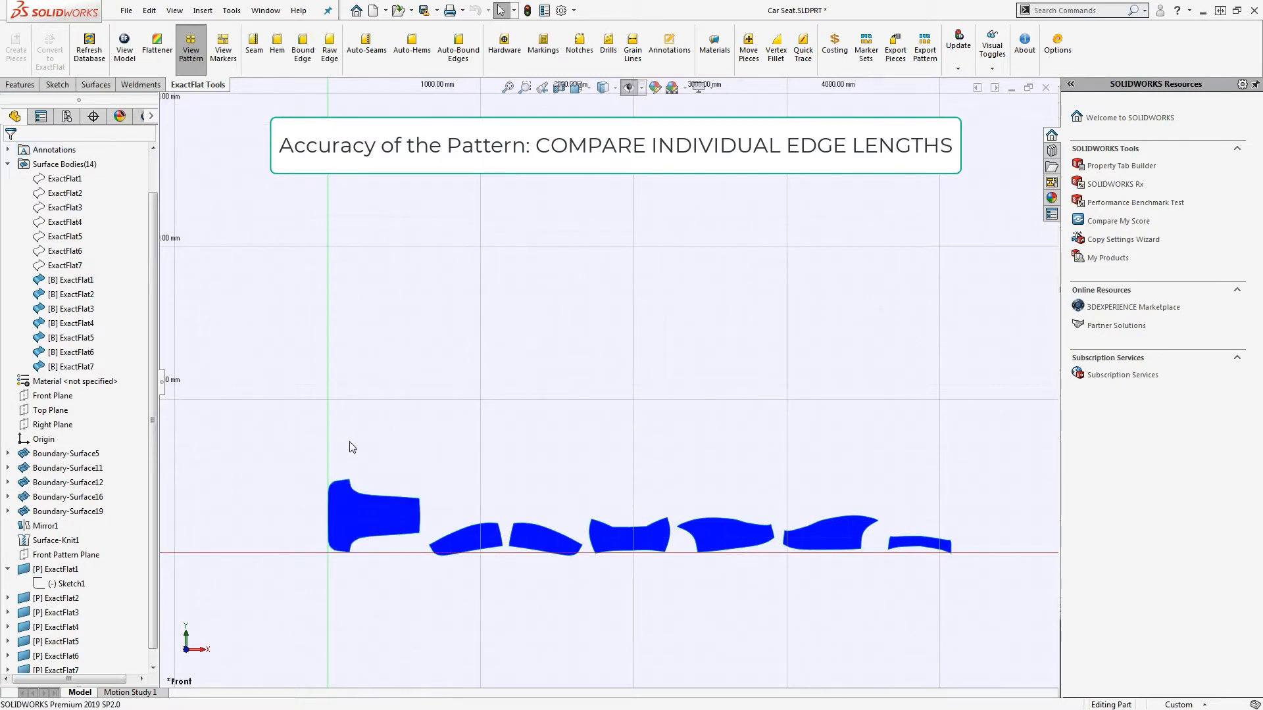
click(361, 513)
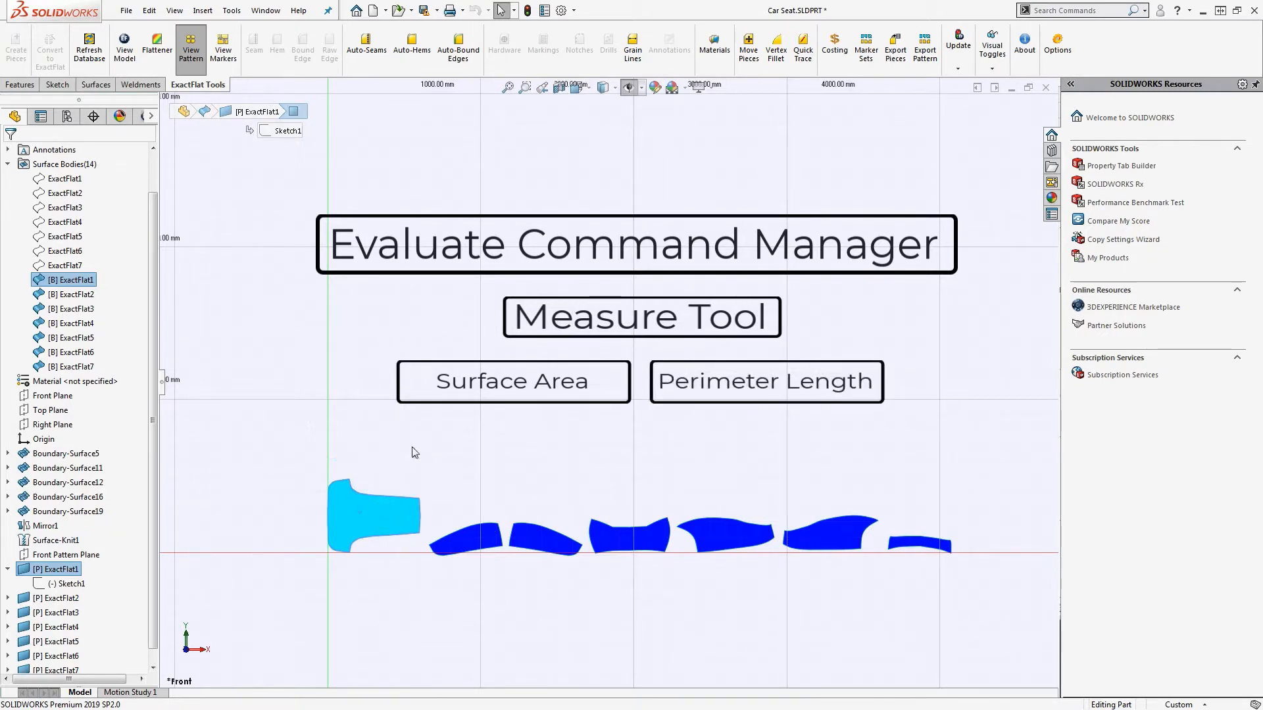
click(323, 359)
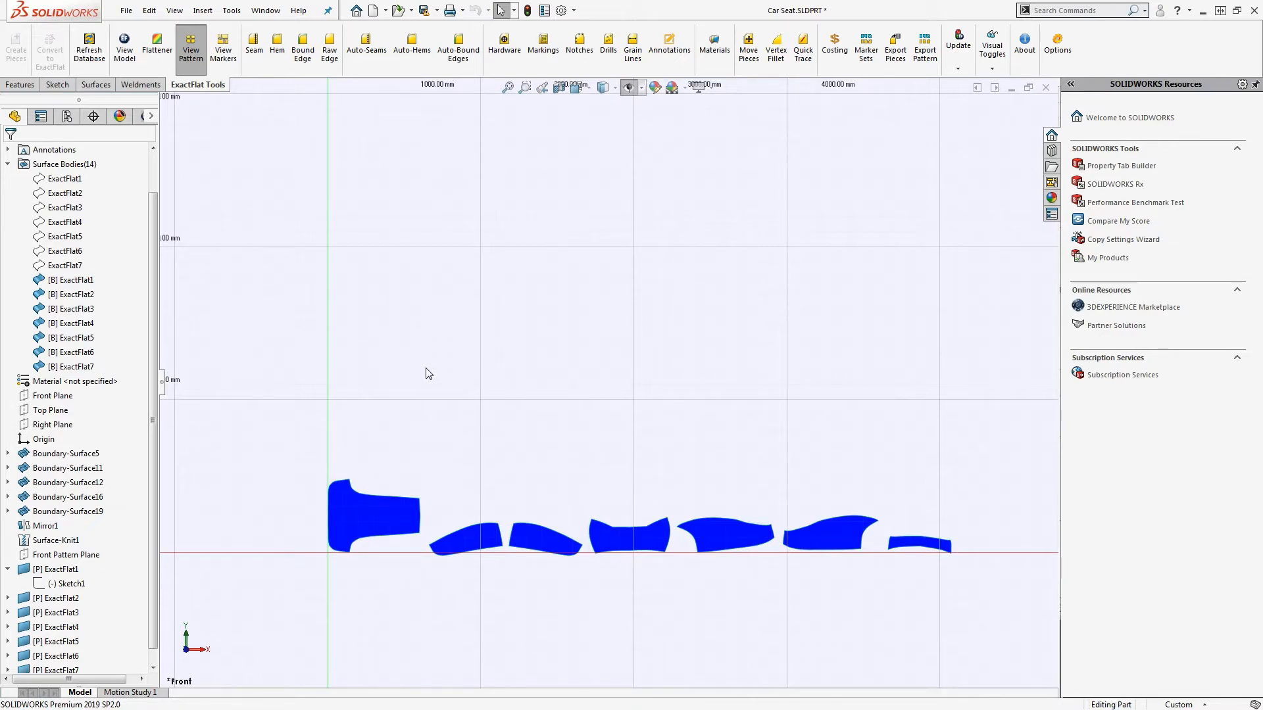
Move the large T-shaped seat piece to about X 1544.53, Y 1628.77 mm above the row and rotate it upright, narrow end up.
click(748, 49)
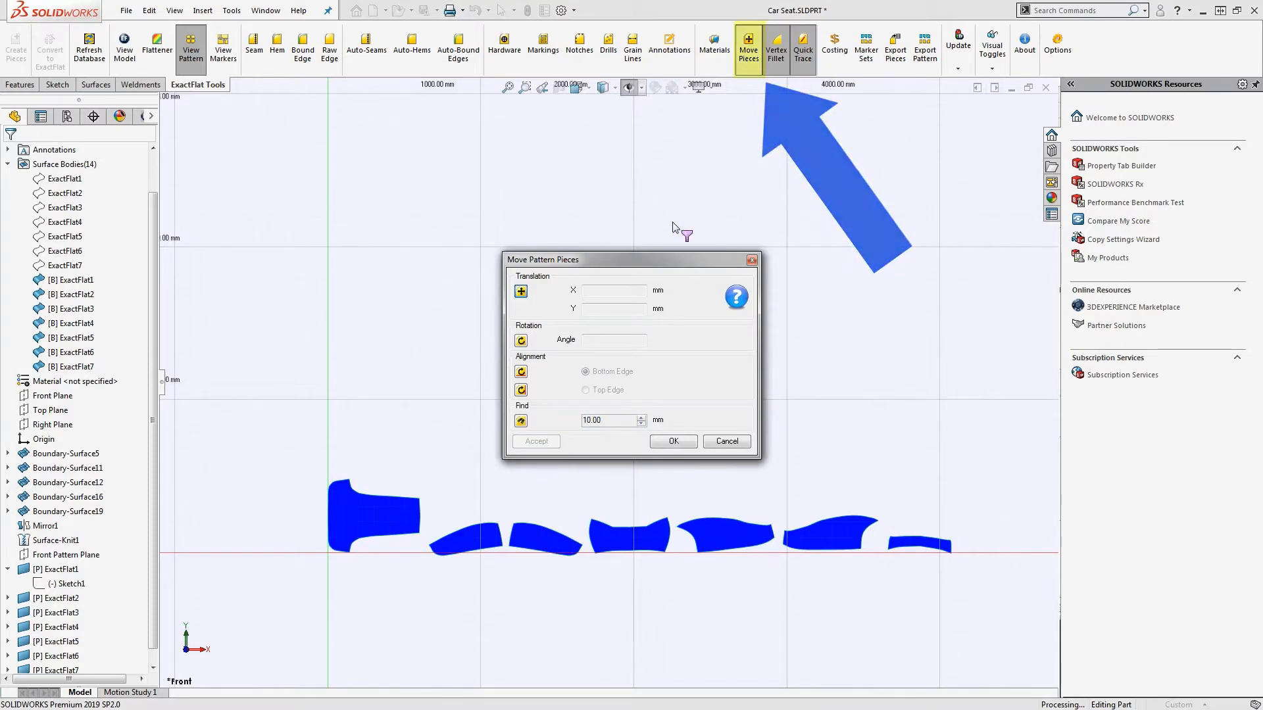
mouse_move(649, 259)
mouse_down()
mouse_move(1085, 168)
mouse_move(1093, 141)
mouse_up()
drag(366, 510, 542, 308)
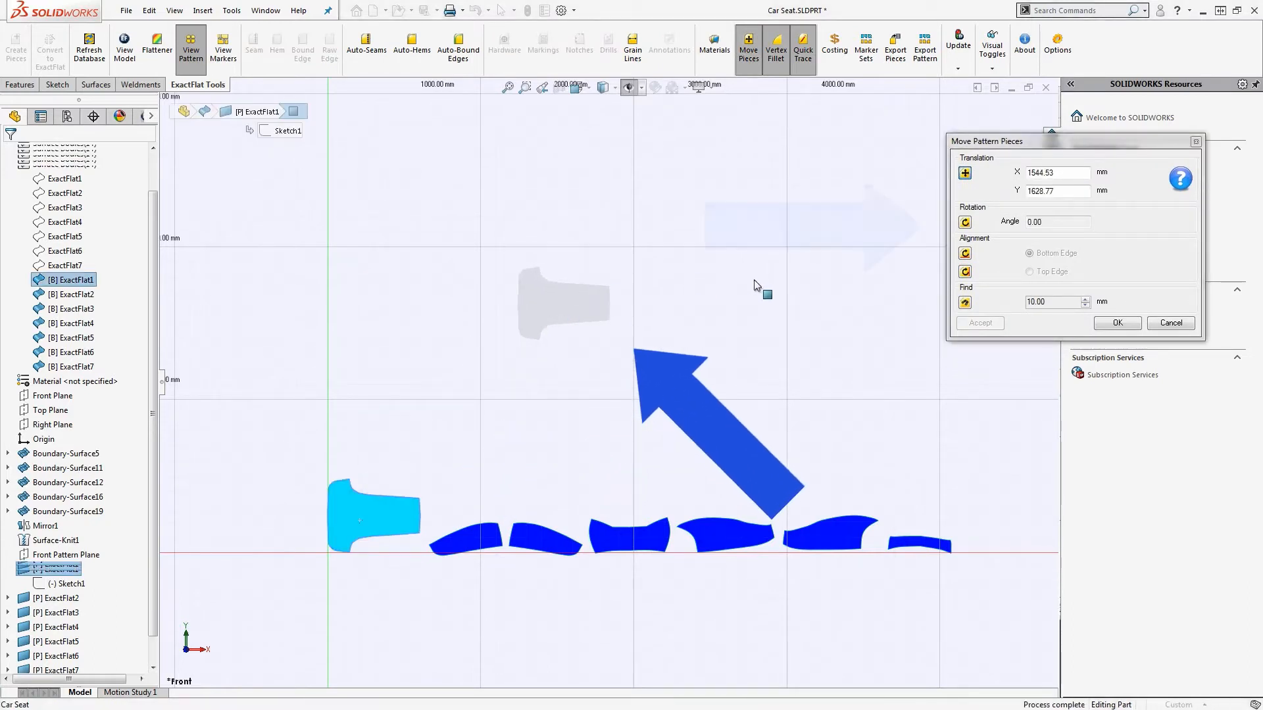
click(964, 223)
drag(597, 294, 575, 238)
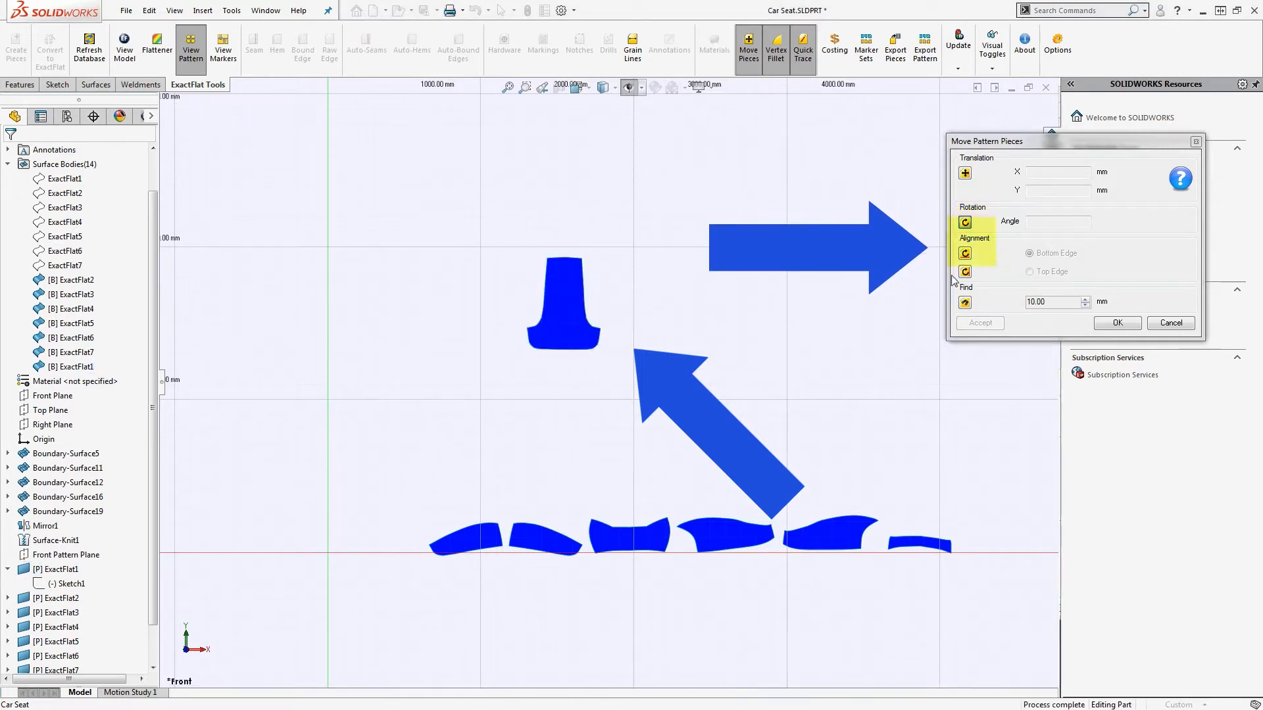
Align the T-shaped piece horizontally by its lower edge, using the Bottom Edge alignment option.
click(965, 257)
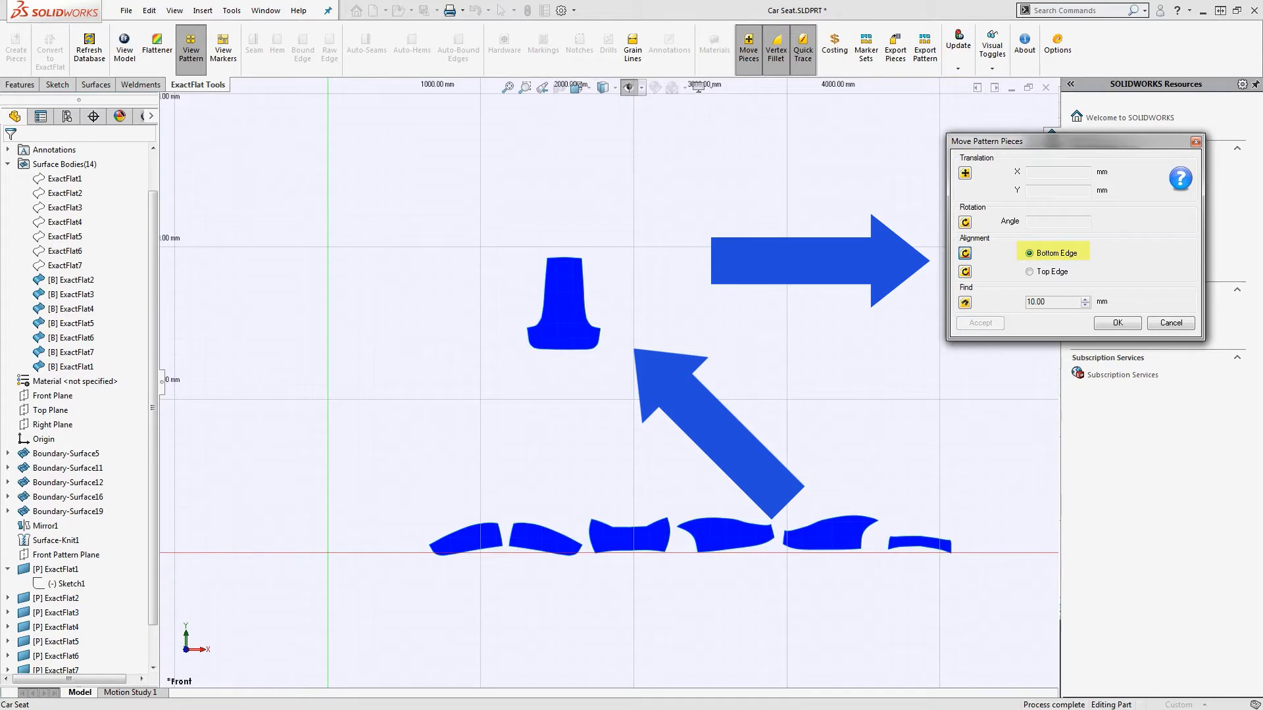
click(560, 350)
click(562, 350)
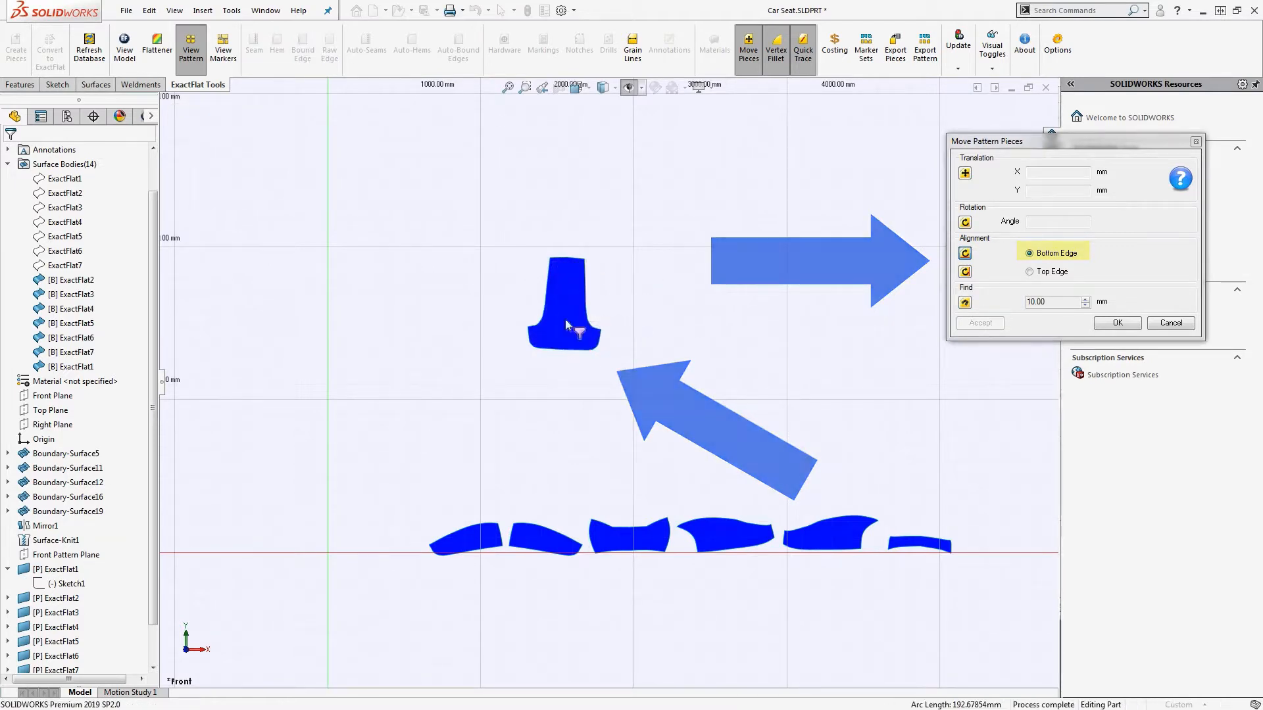
scroll(577, 342, down, 1)
scroll(578, 339, down, 5)
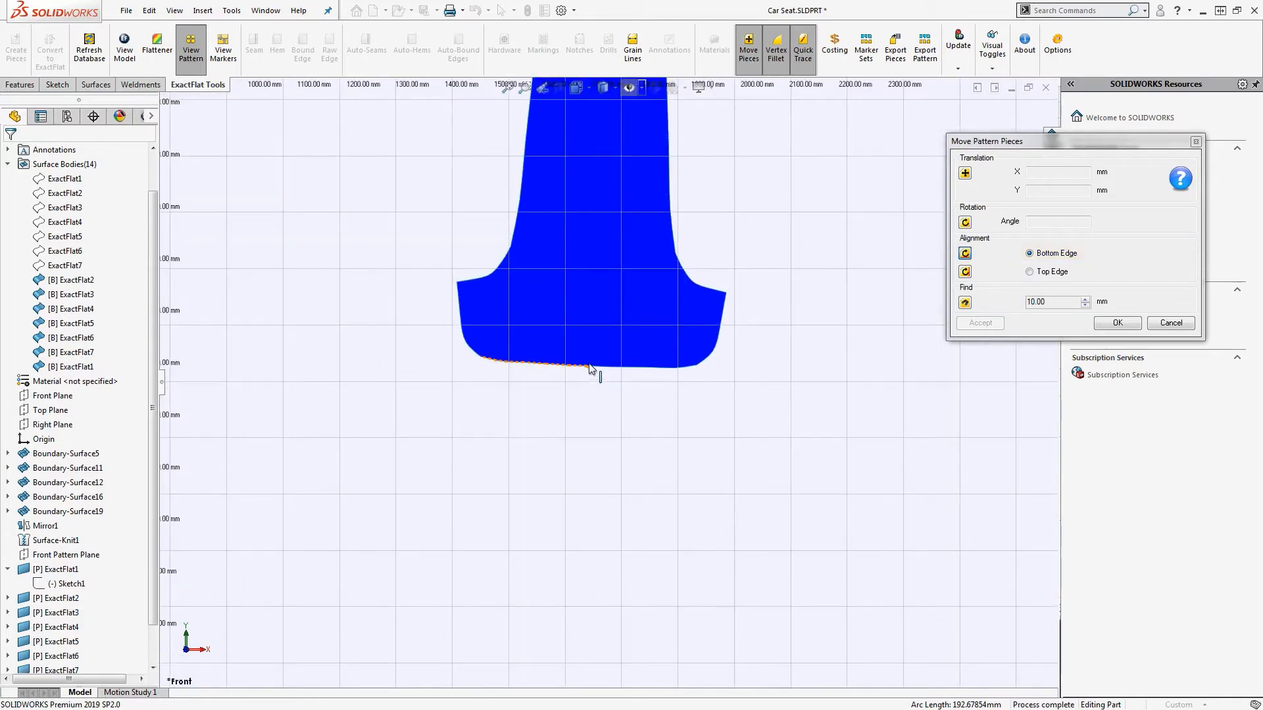
click(591, 366)
scroll(610, 287, up, 2)
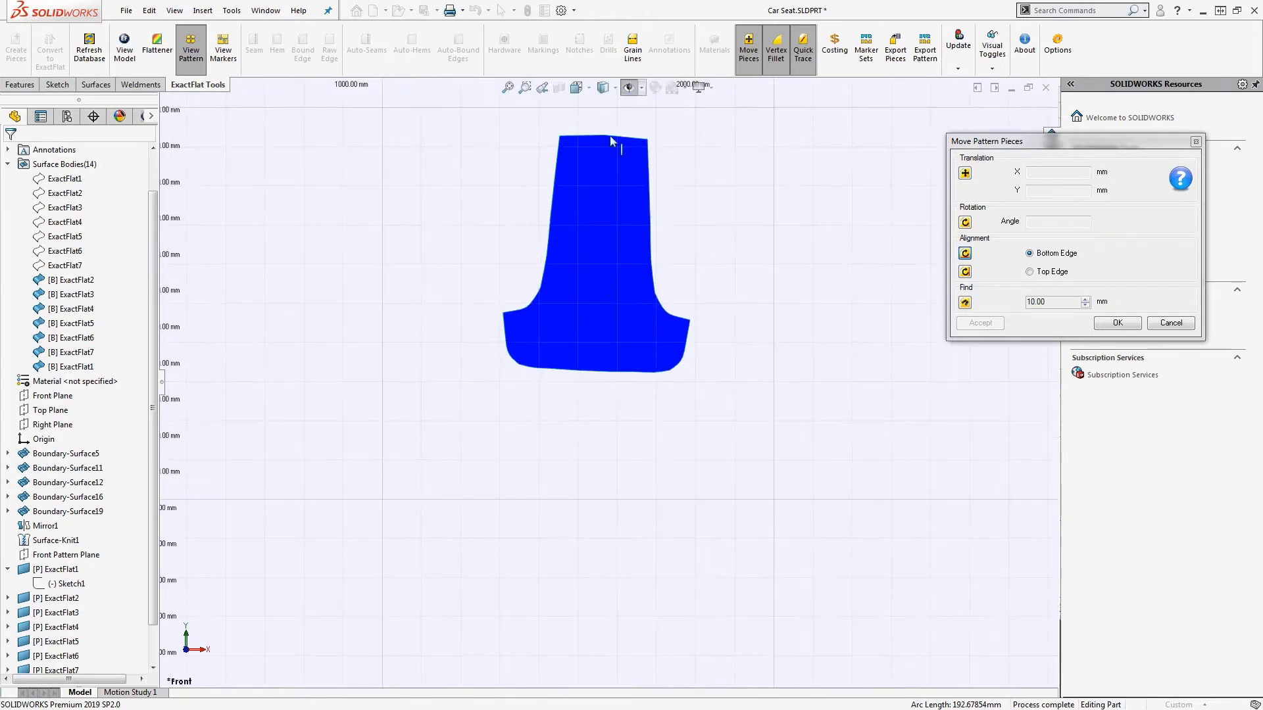
Straighten the T-shaped piece by rotating it freehand to an angle of about 91.24 degrees.
click(966, 223)
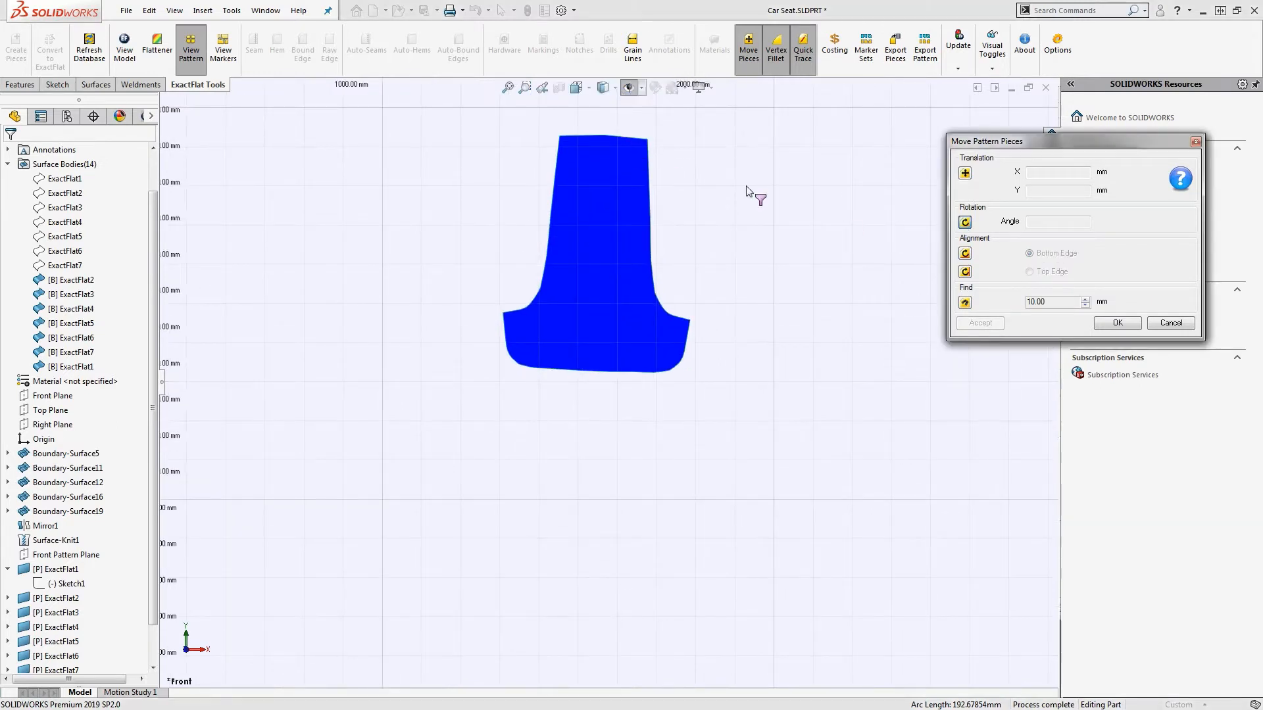
click(634, 145)
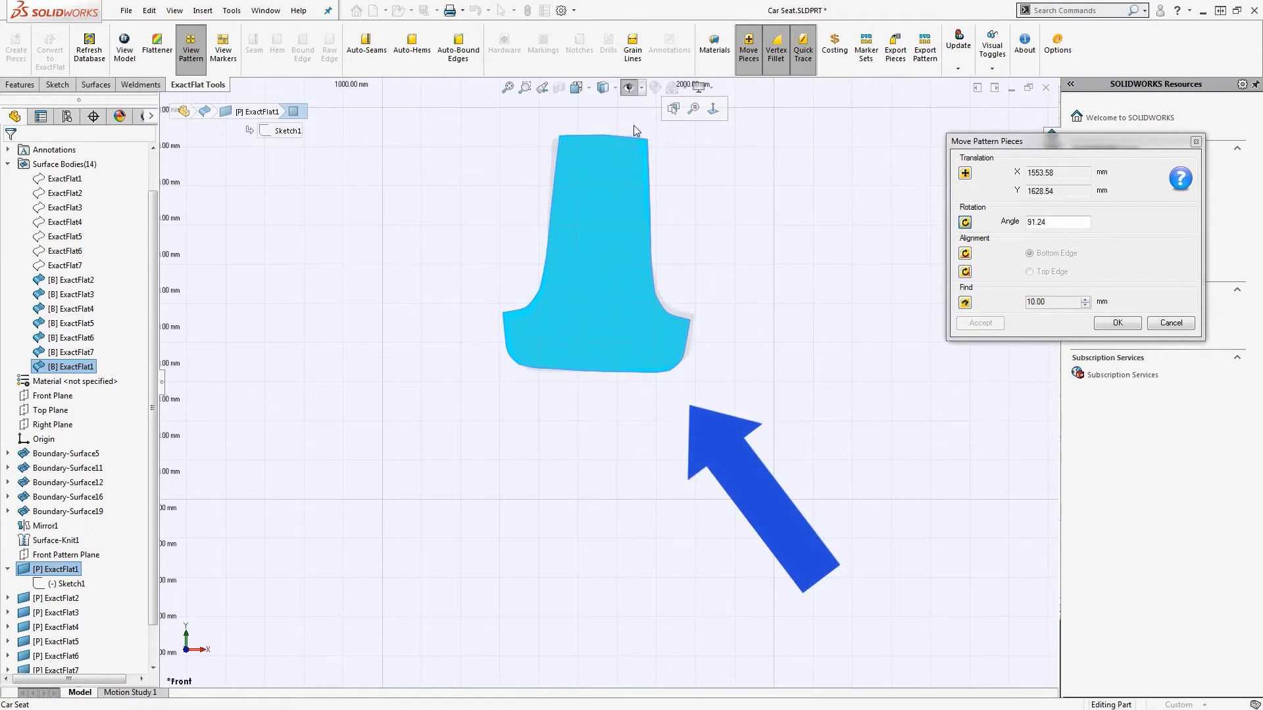
click(637, 130)
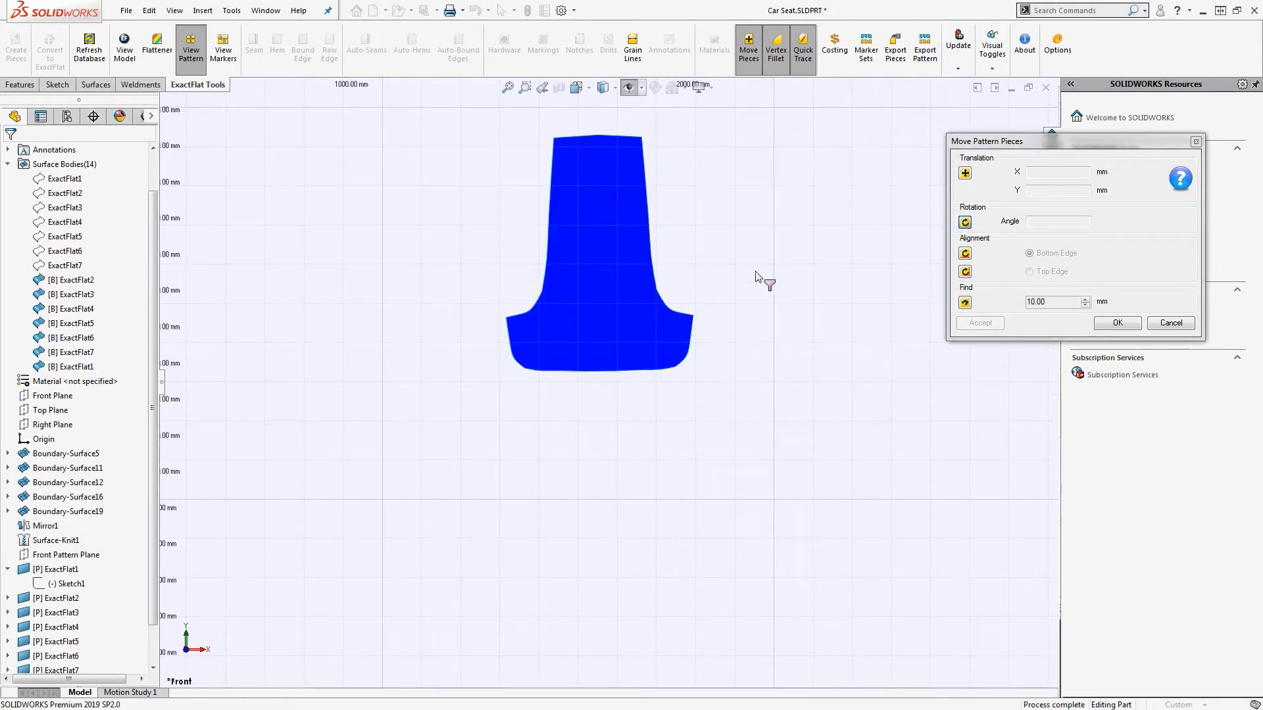
Find the piece matching the T-shaped piece's left side edge and place it alongside with a distance of 20 mm.
scroll(755, 276, up, 4)
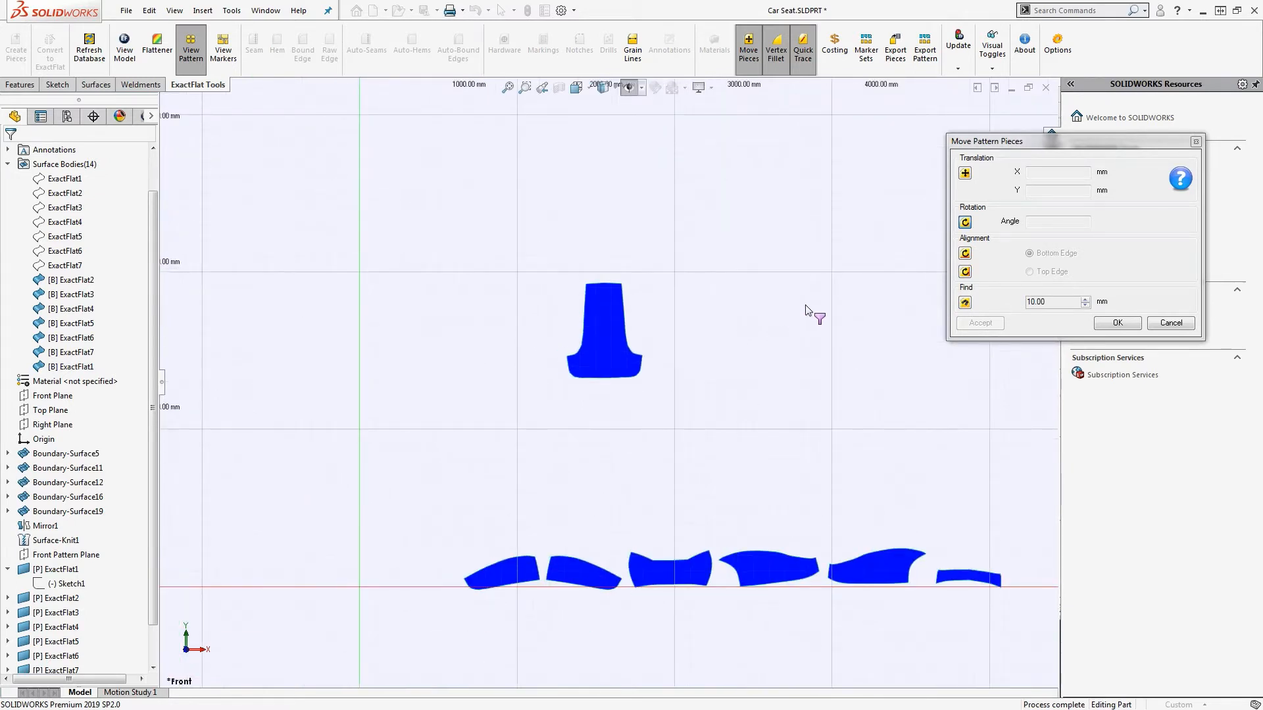
click(967, 306)
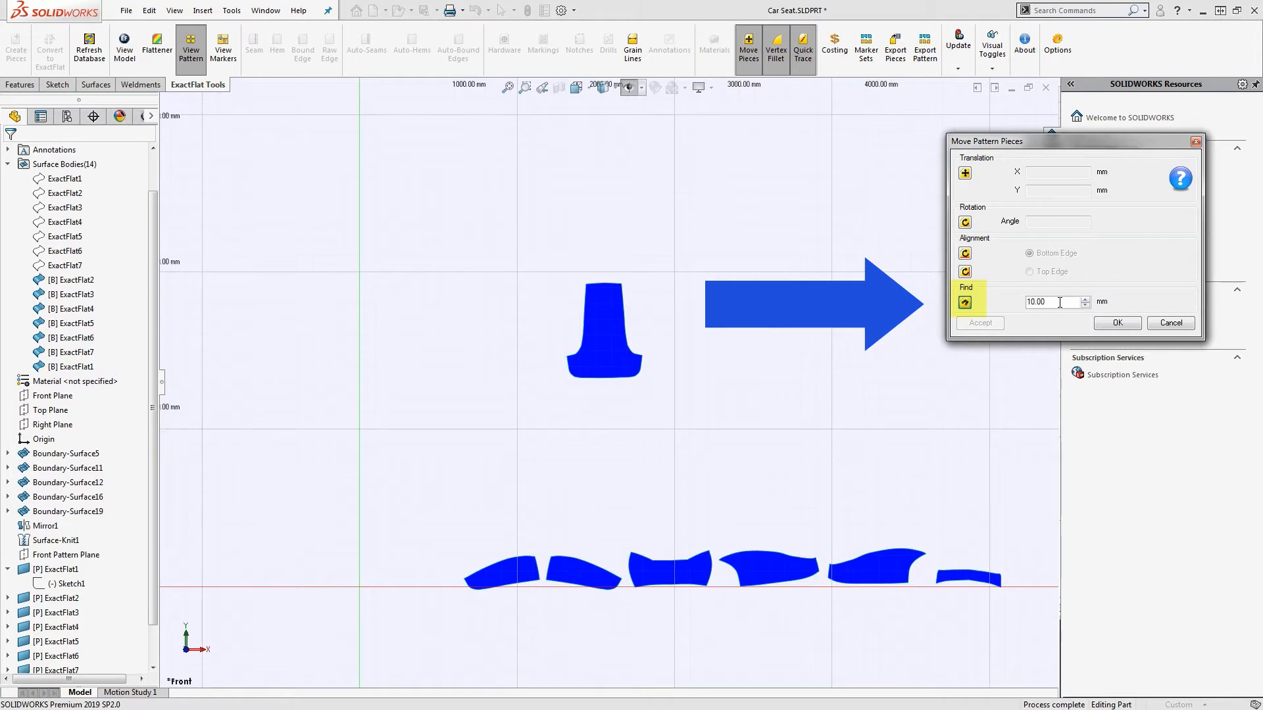
double_click(1059, 303)
text(20)
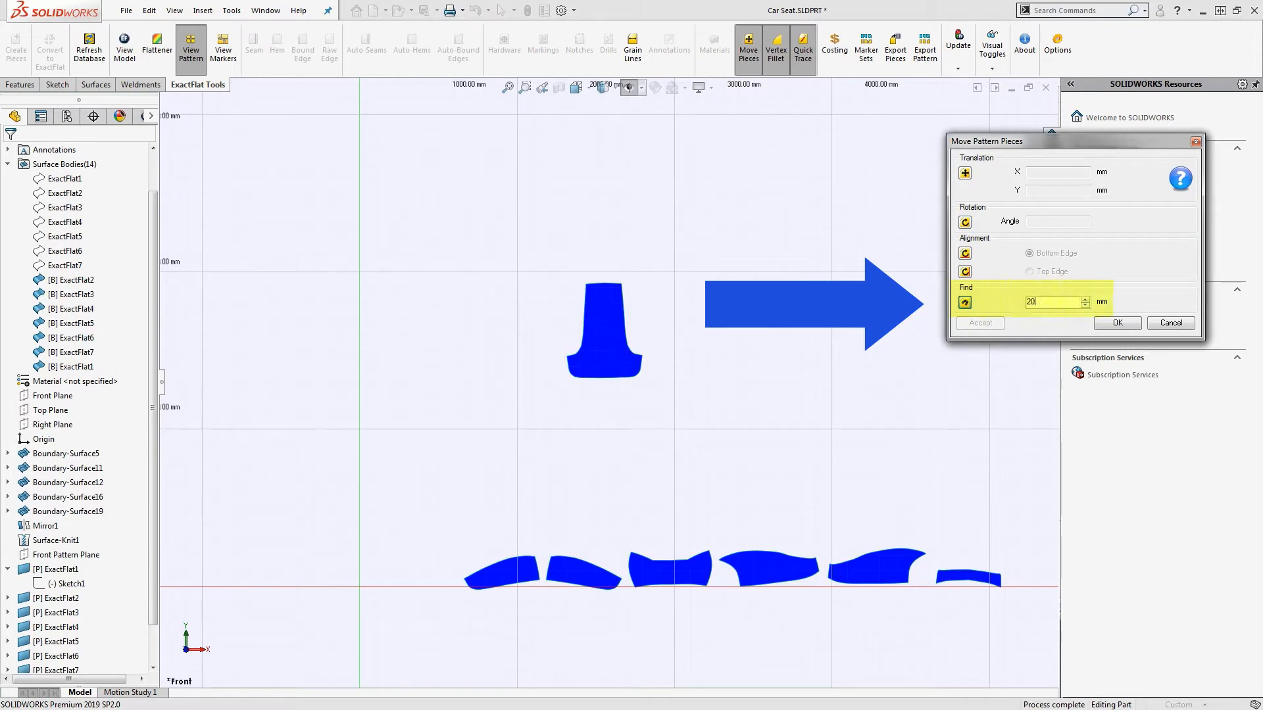
click(585, 319)
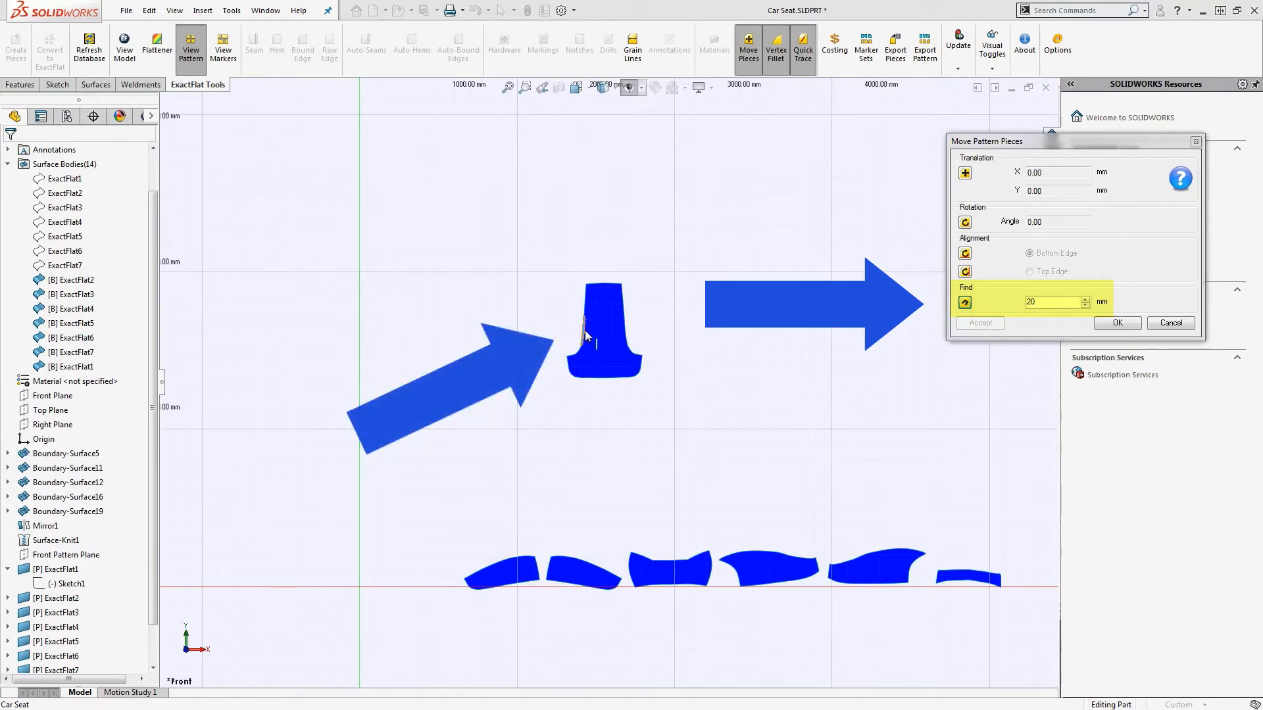
click(584, 321)
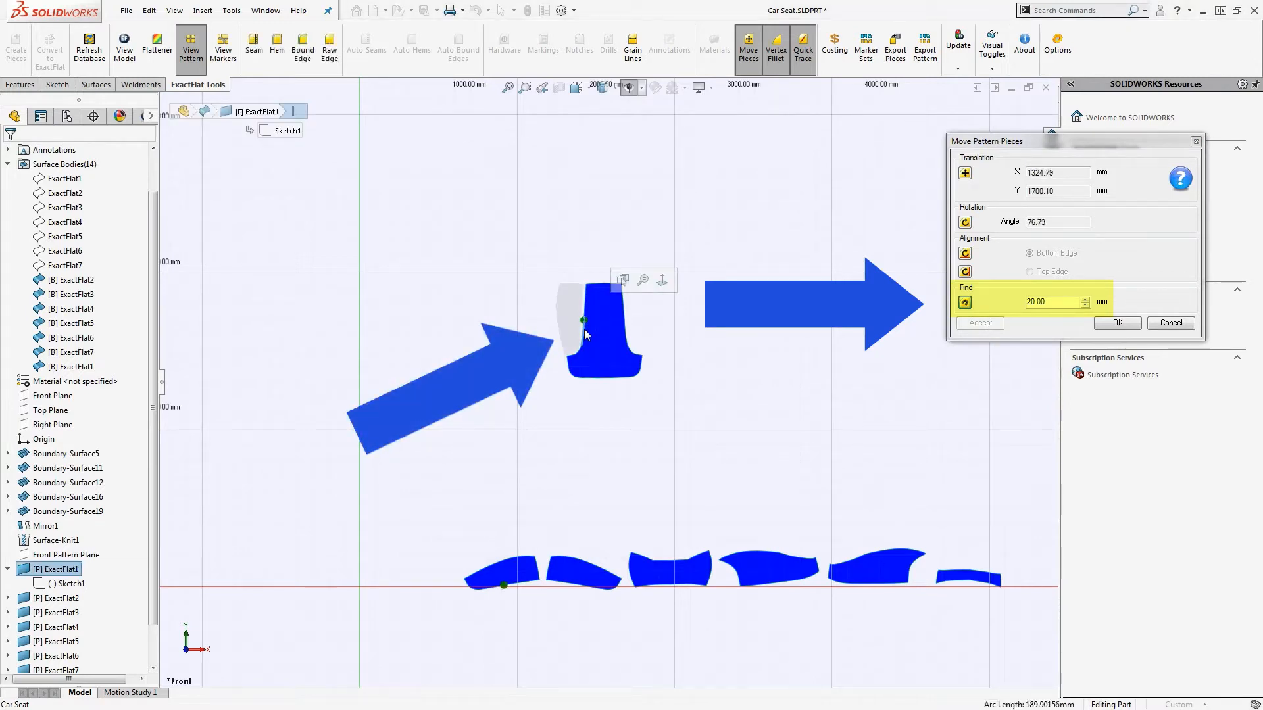
click(584, 329)
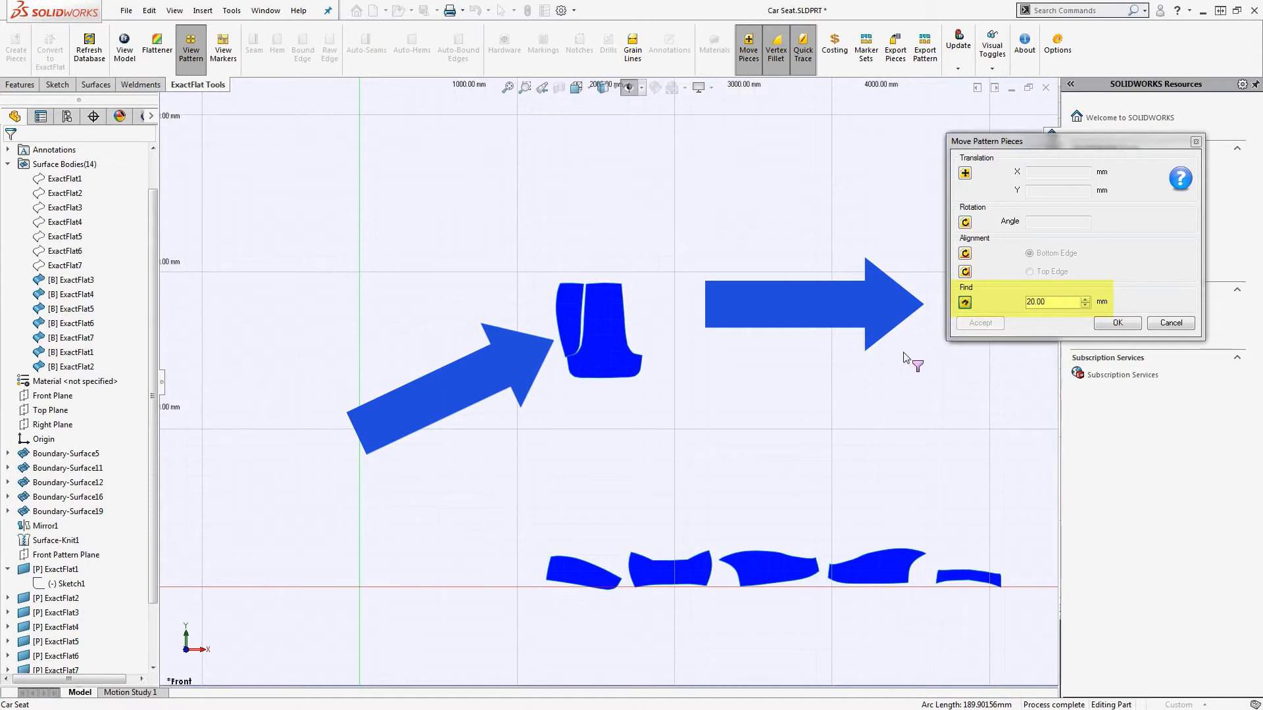
Reposition the matched left side piece beside the T-shaped piece, trying a Find distance of 50 mm and settling on 100 mm.
click(999, 308)
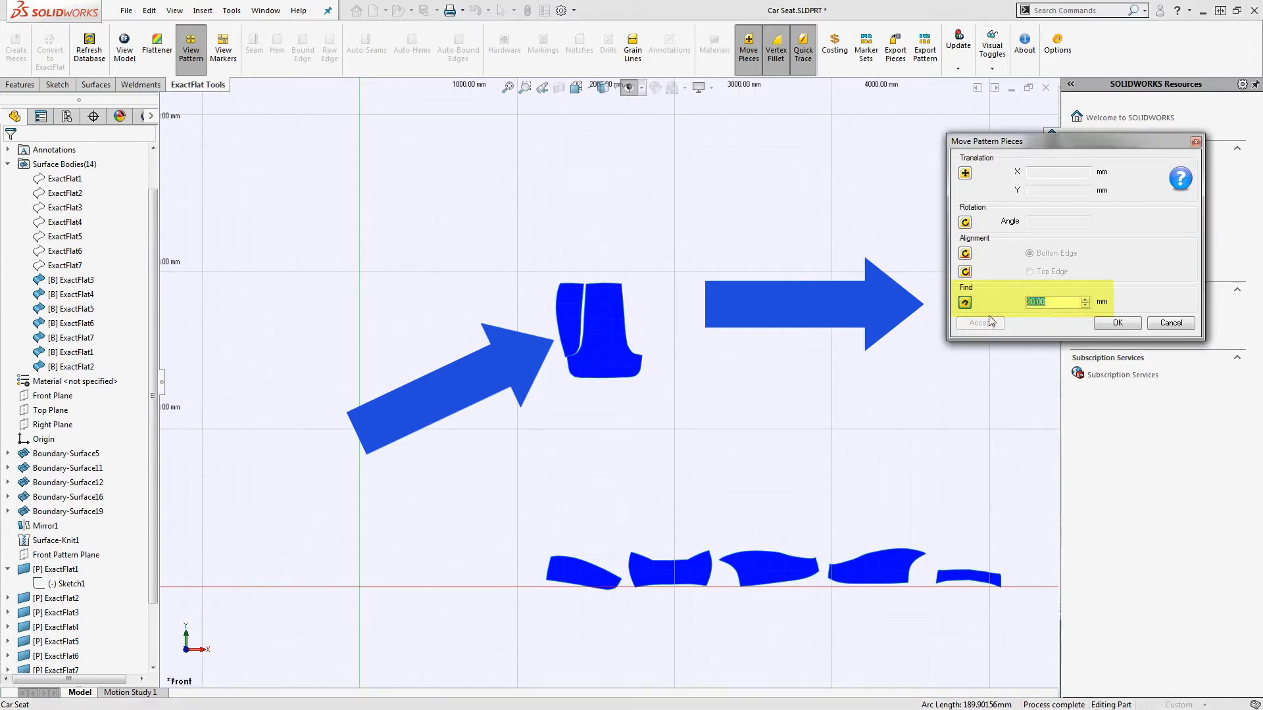
text(50)
click(587, 335)
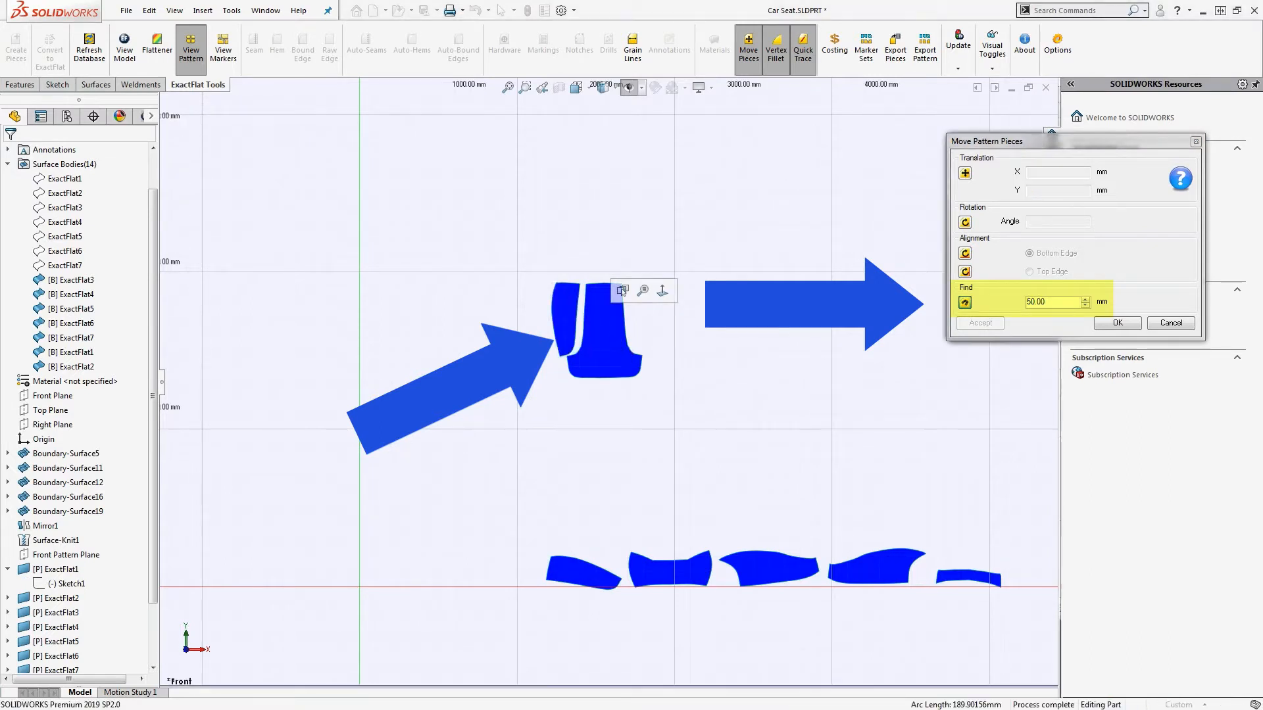
click(1021, 301)
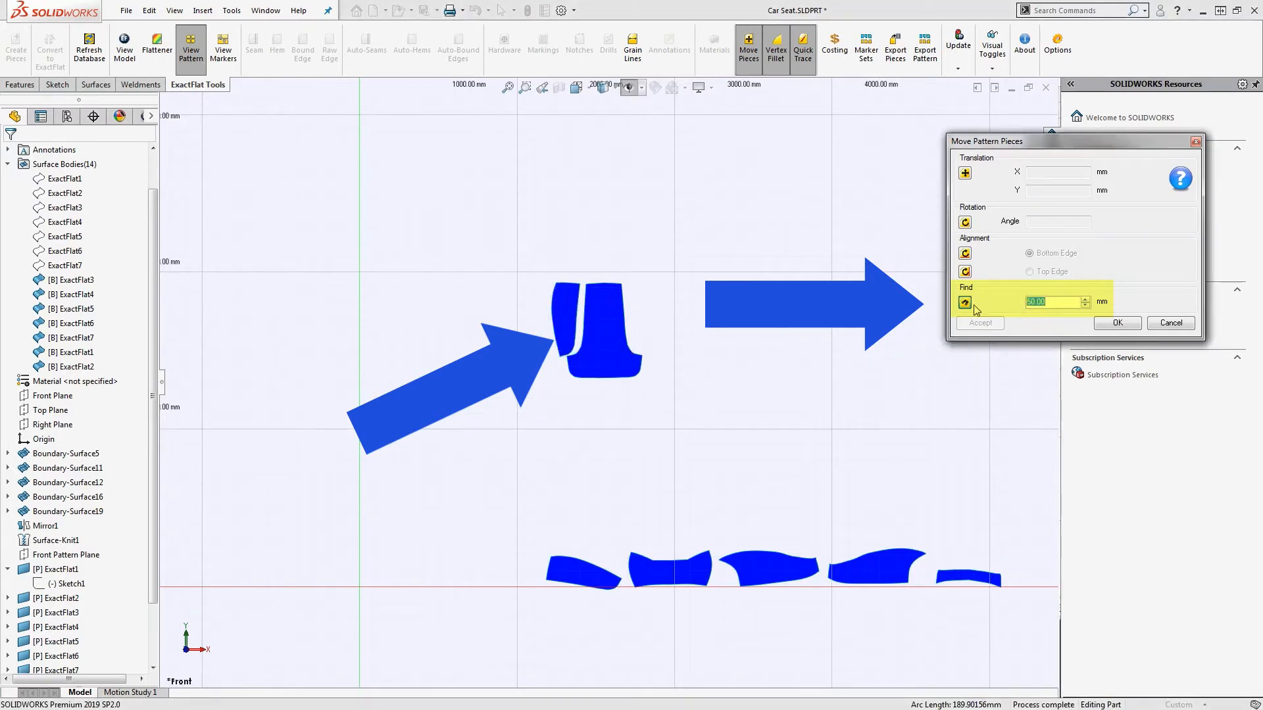
text(100)
click(584, 333)
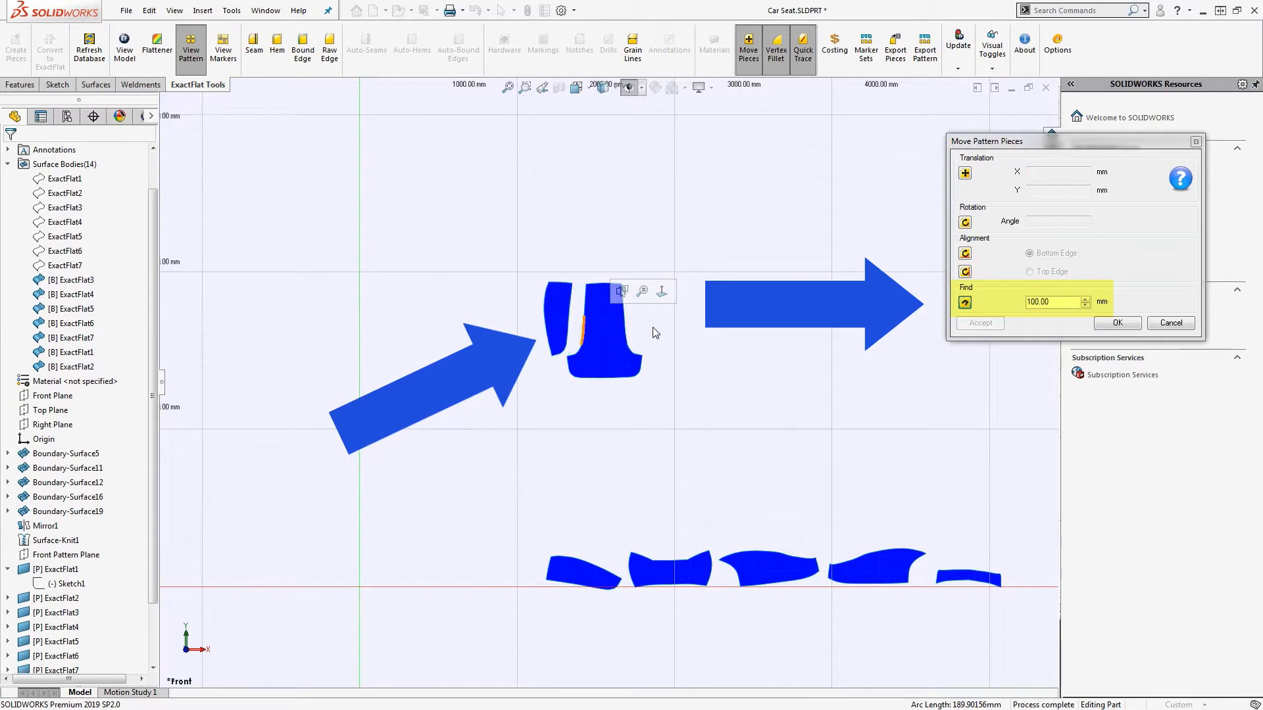
Find and place the five remaining pieces at 100 mm, matching the T-shaped piece's right, lower and upper edges and both side pieces' outer edges.
click(626, 334)
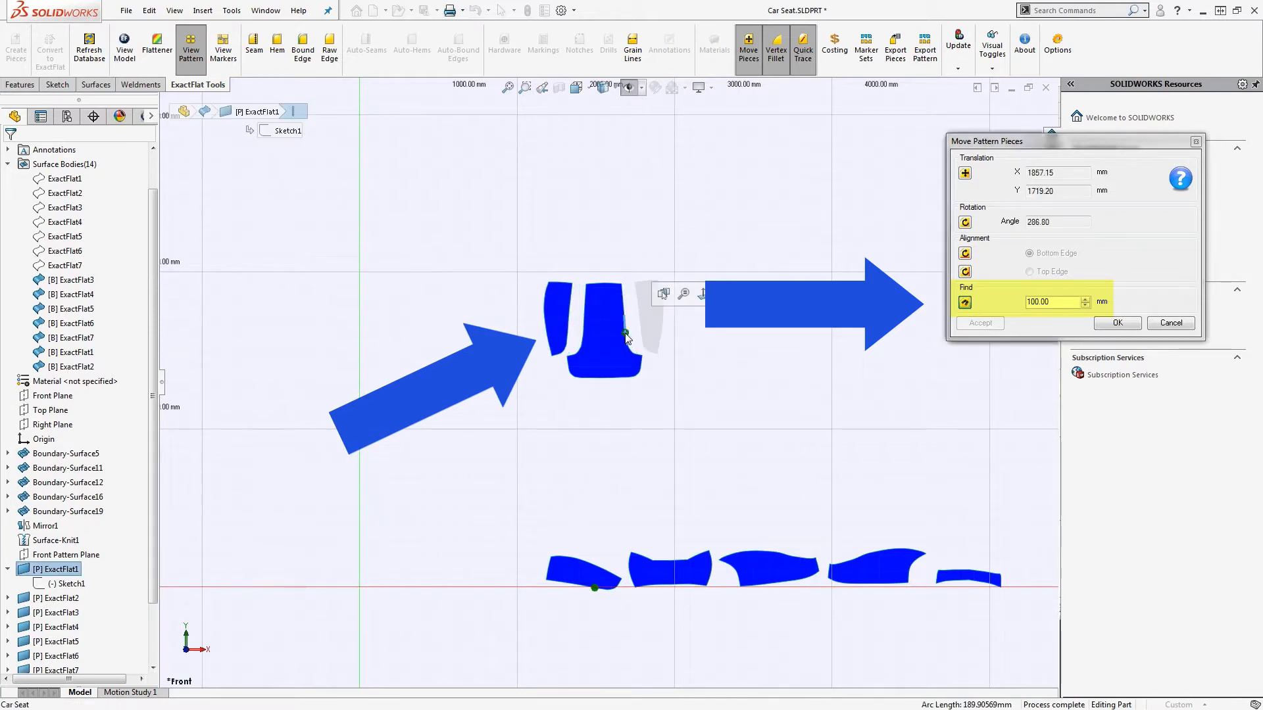
click(600, 379)
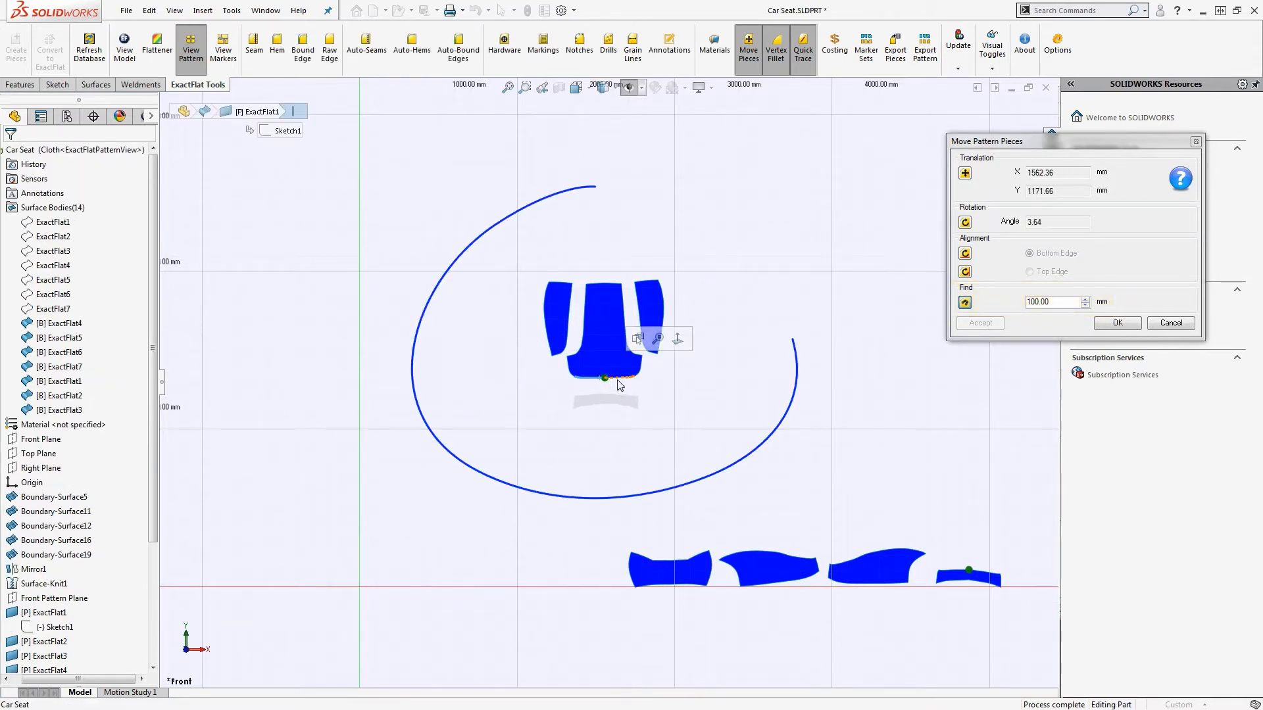
click(547, 331)
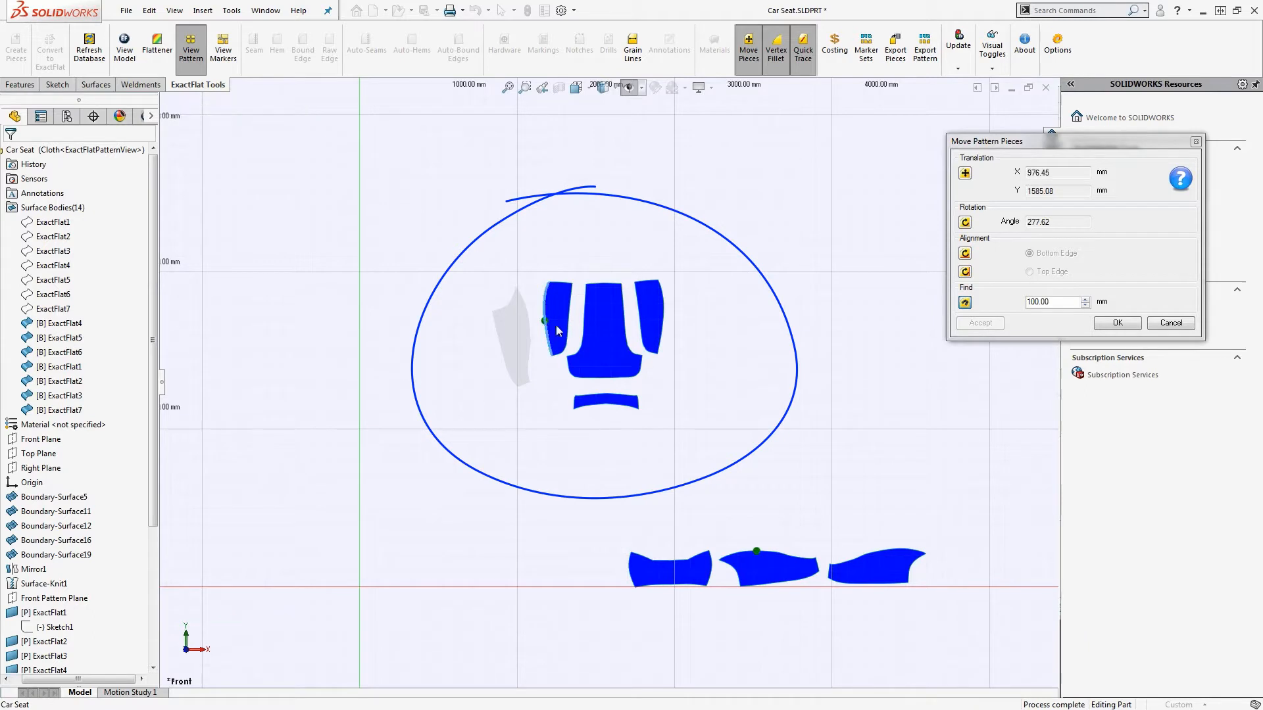
click(664, 326)
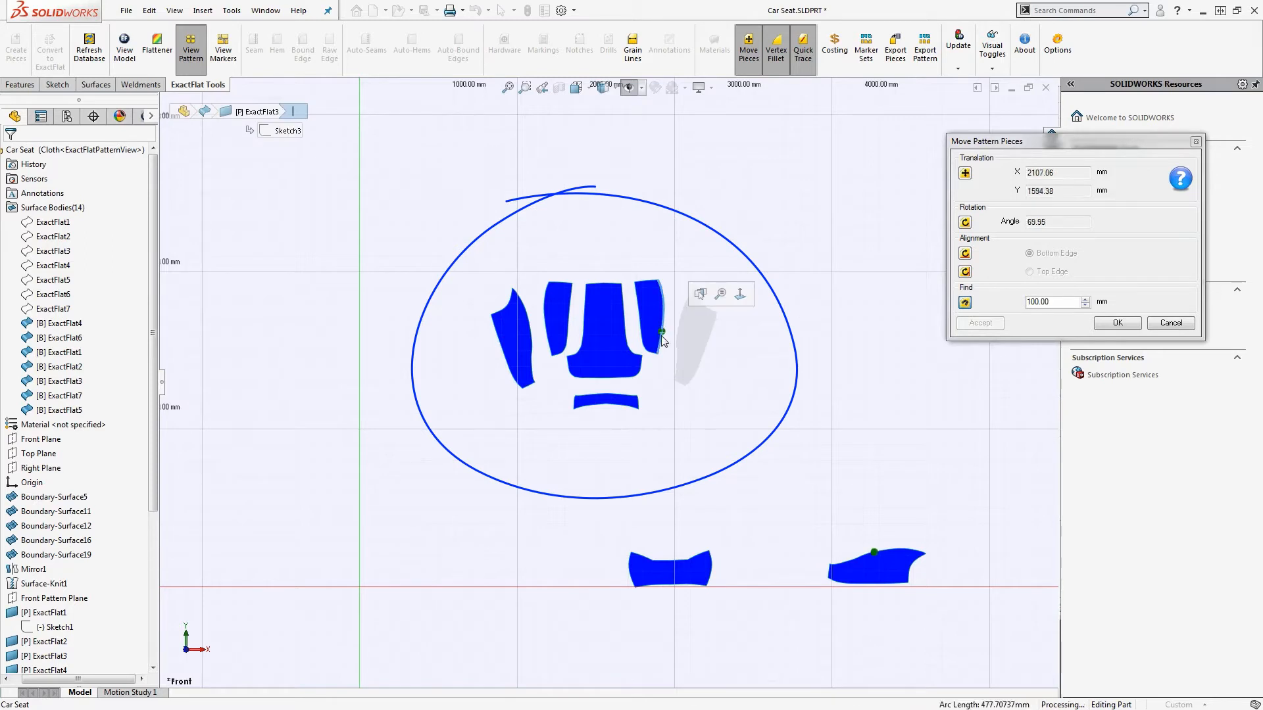
click(603, 286)
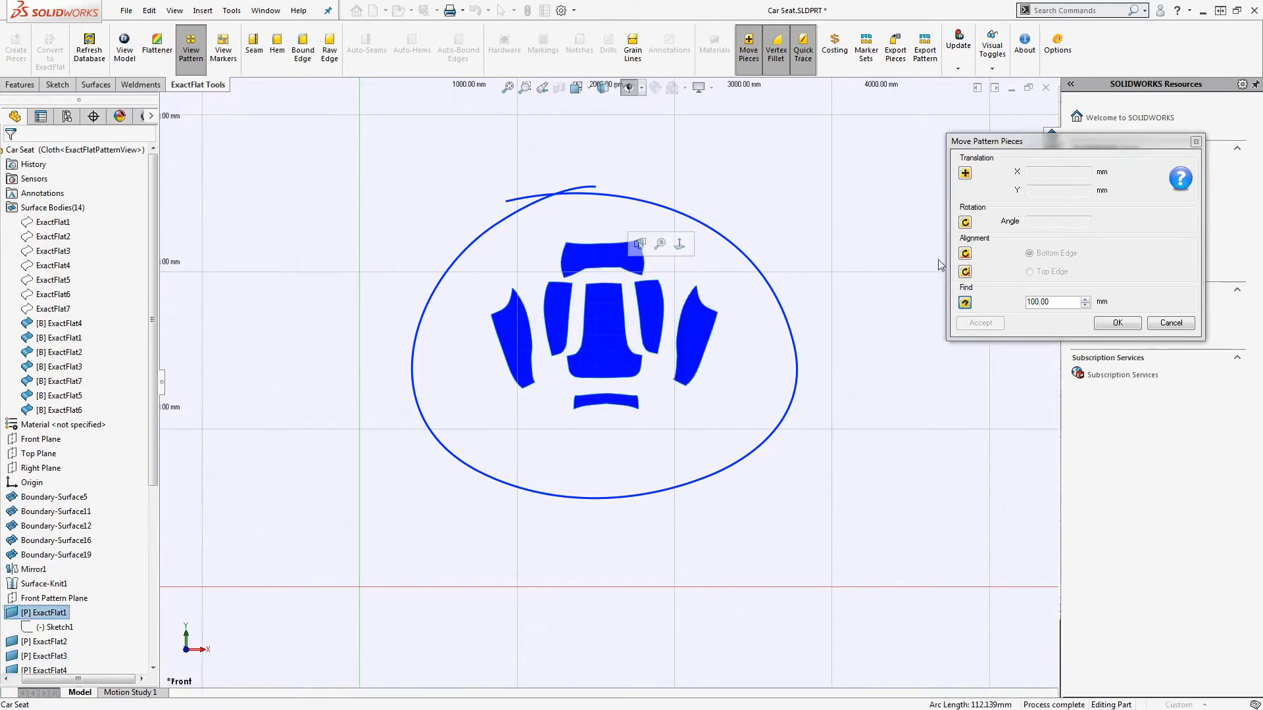
Straighten the piece above the T-shaped piece to about 177.66 degrees, move it slightly upward to about X 1554 mm, Y 2141 mm, and accept.
click(962, 226)
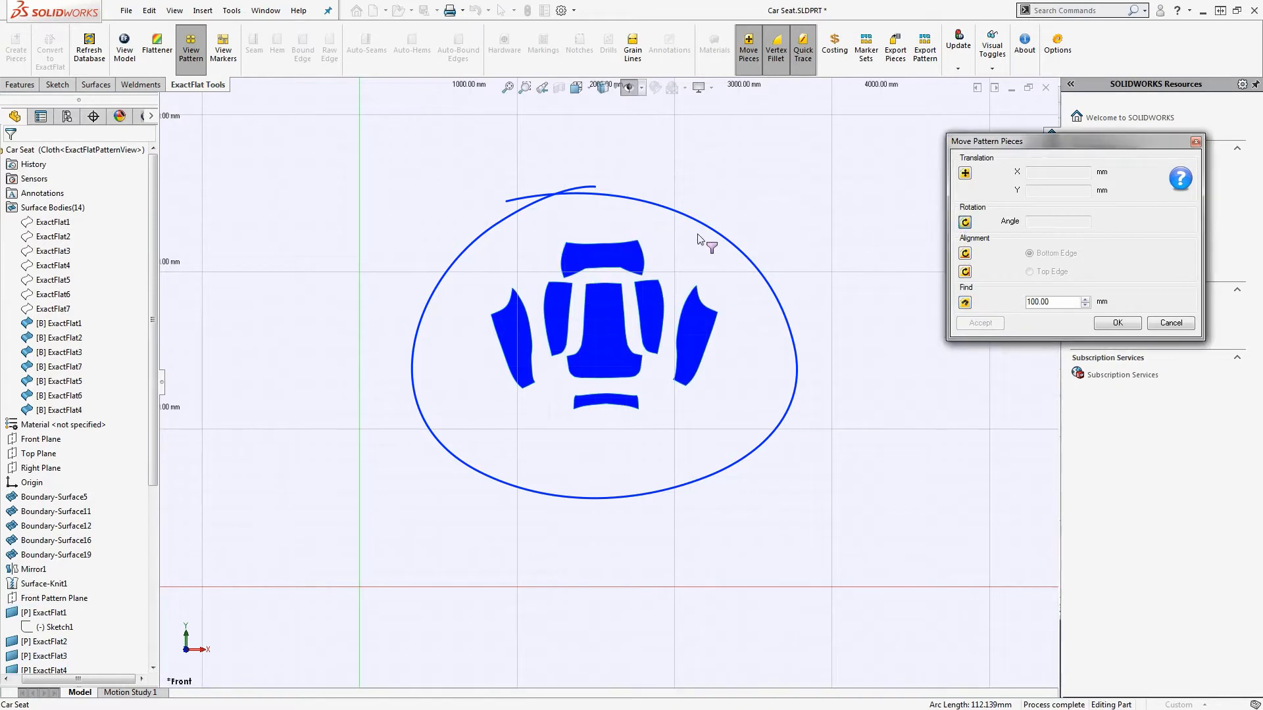
click(635, 258)
click(634, 260)
drag(633, 254, 633, 254)
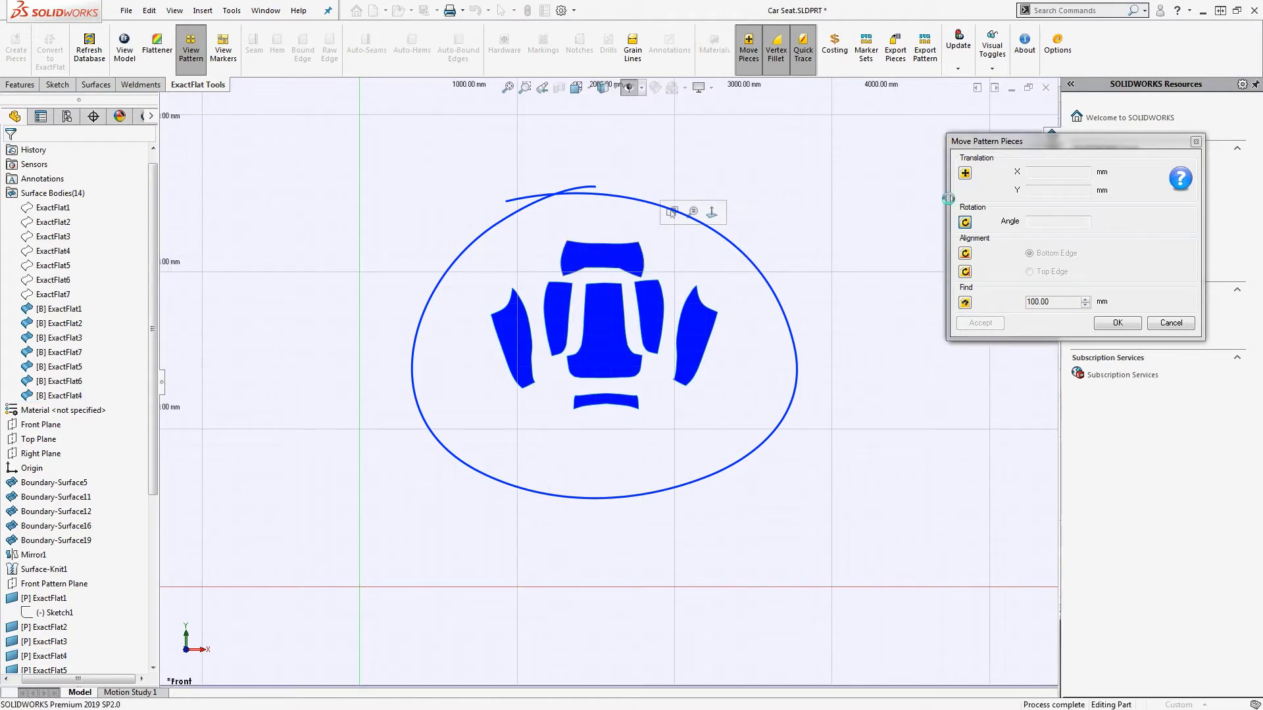
click(611, 252)
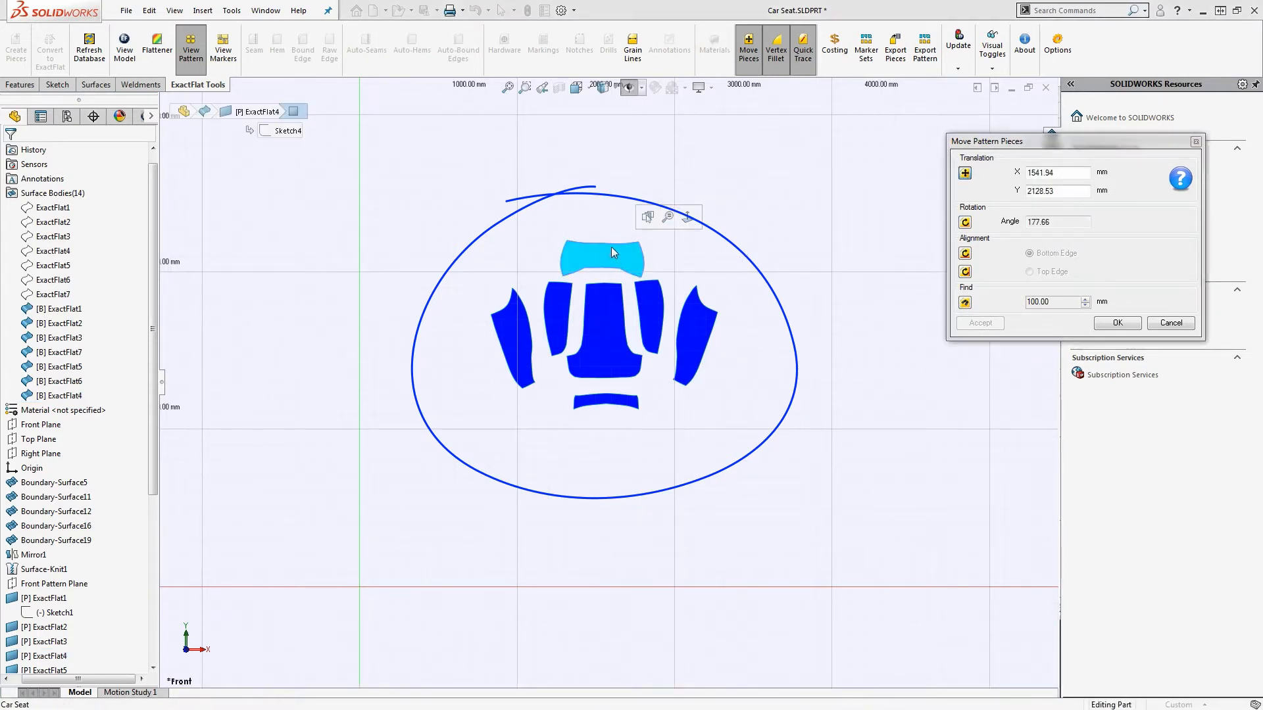
click(611, 249)
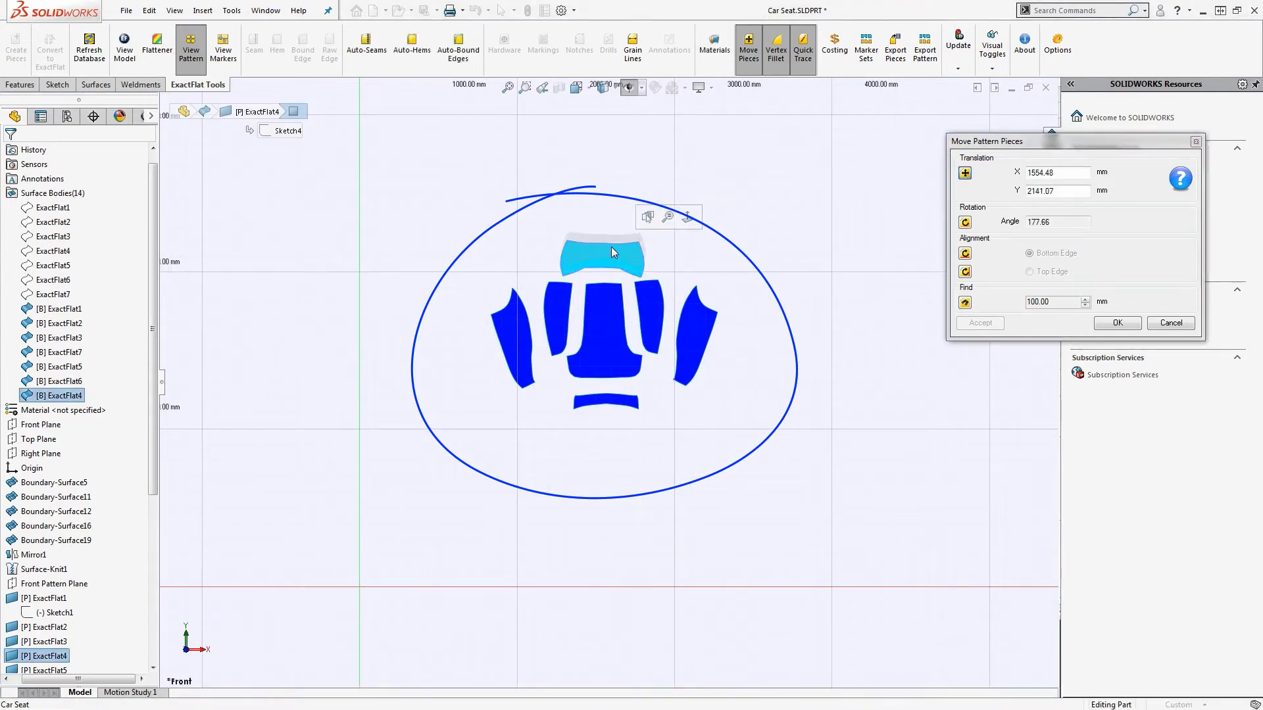
click(1116, 323)
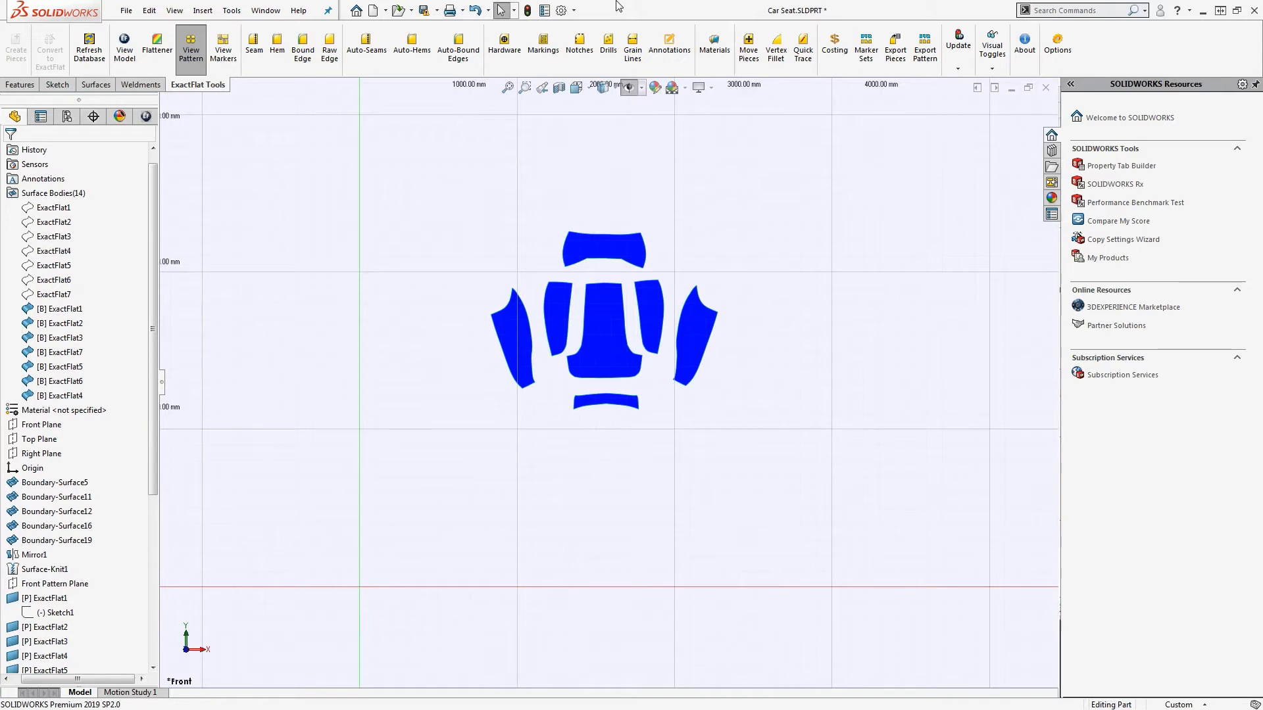
Try a seam along the T-shaped piece's left side, picking its three edge segments from the lower end upward with Auto-Add Mate.
scroll(588, 333, down, 2)
scroll(592, 283, down, 3)
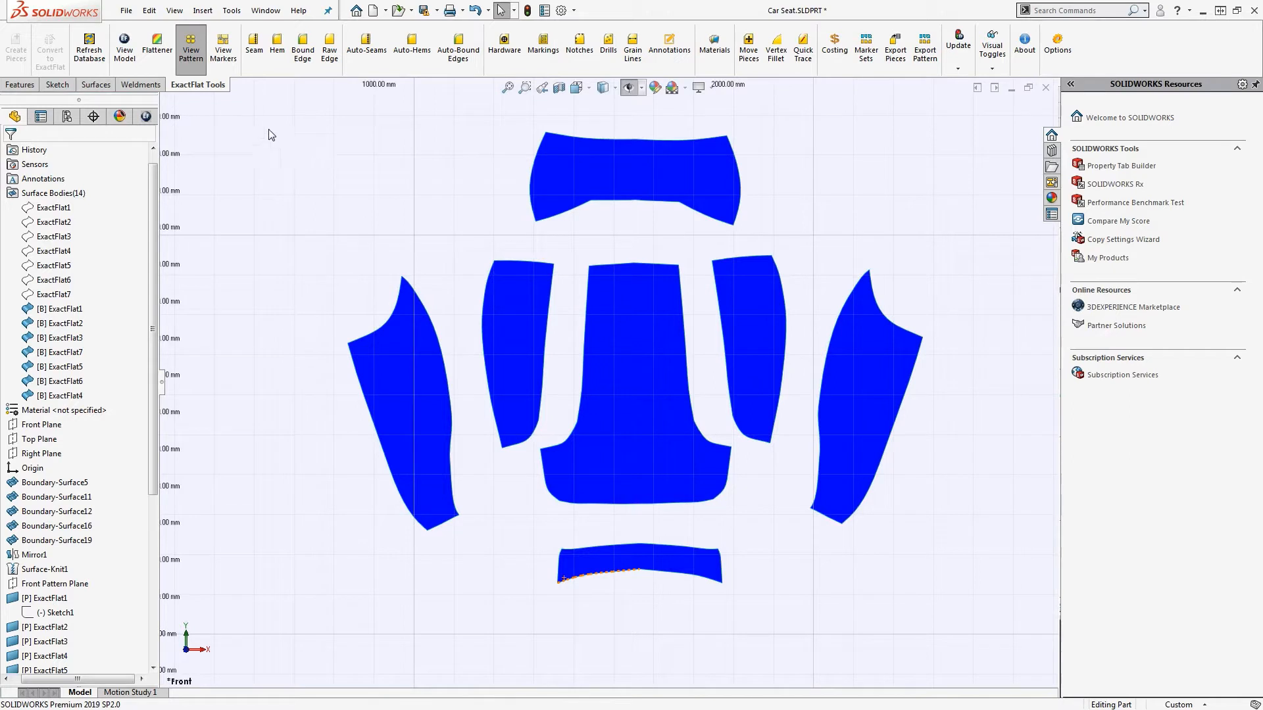
click(253, 48)
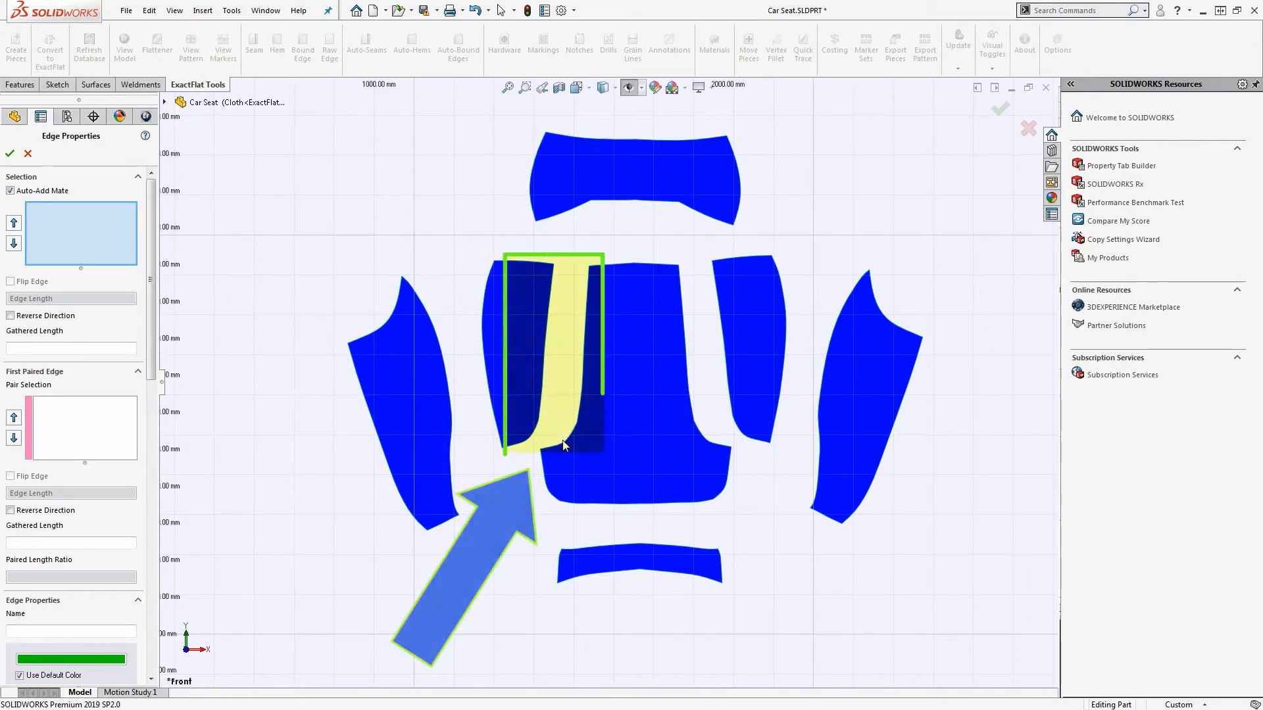
click(576, 430)
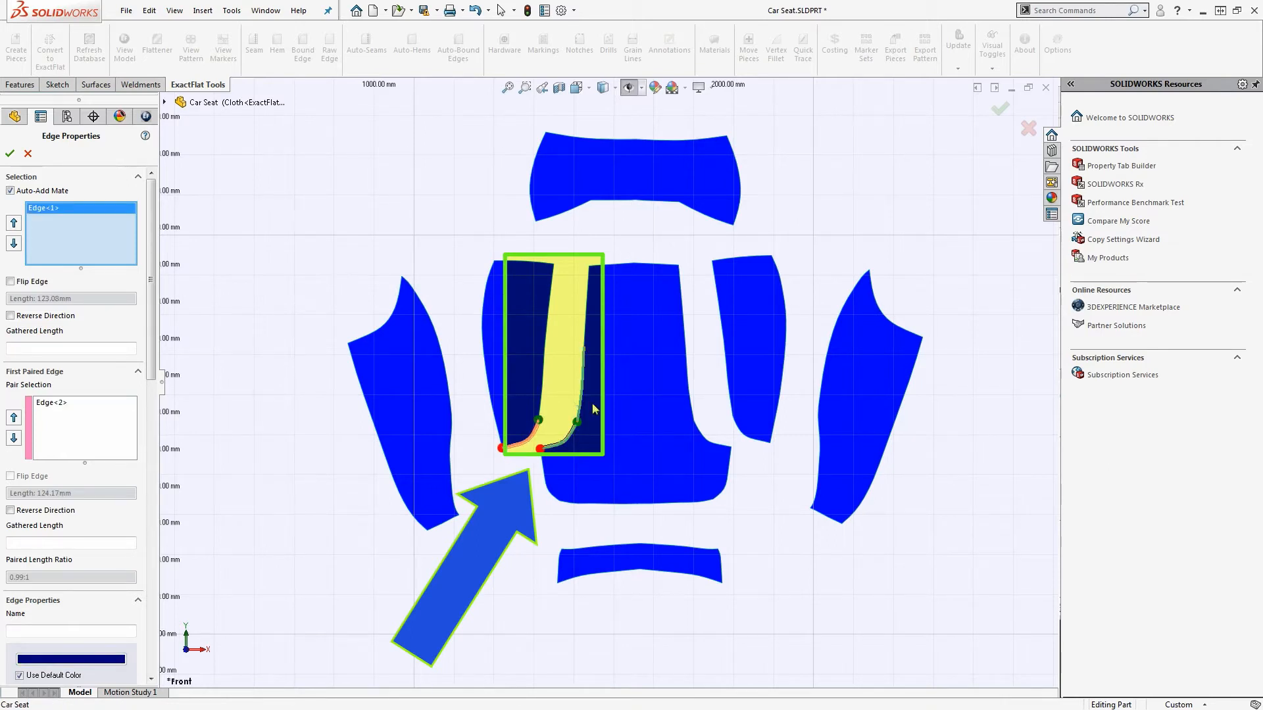
click(592, 333)
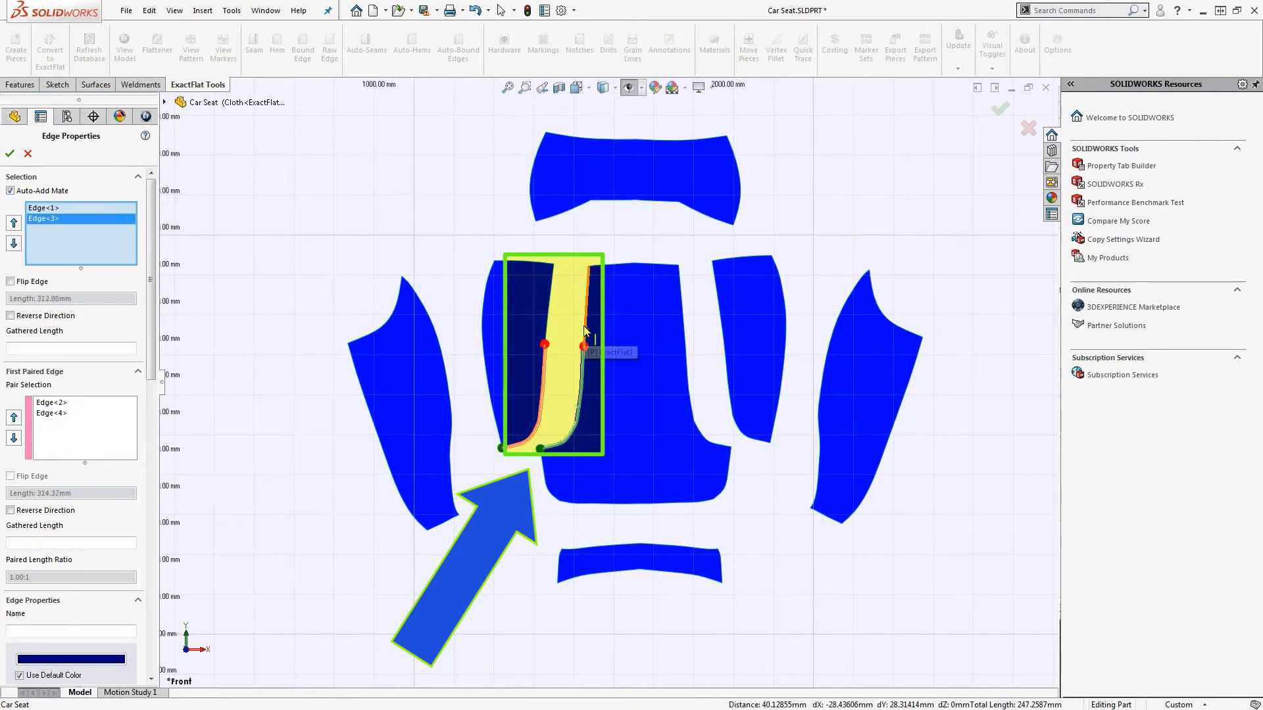
click(598, 310)
click(599, 311)
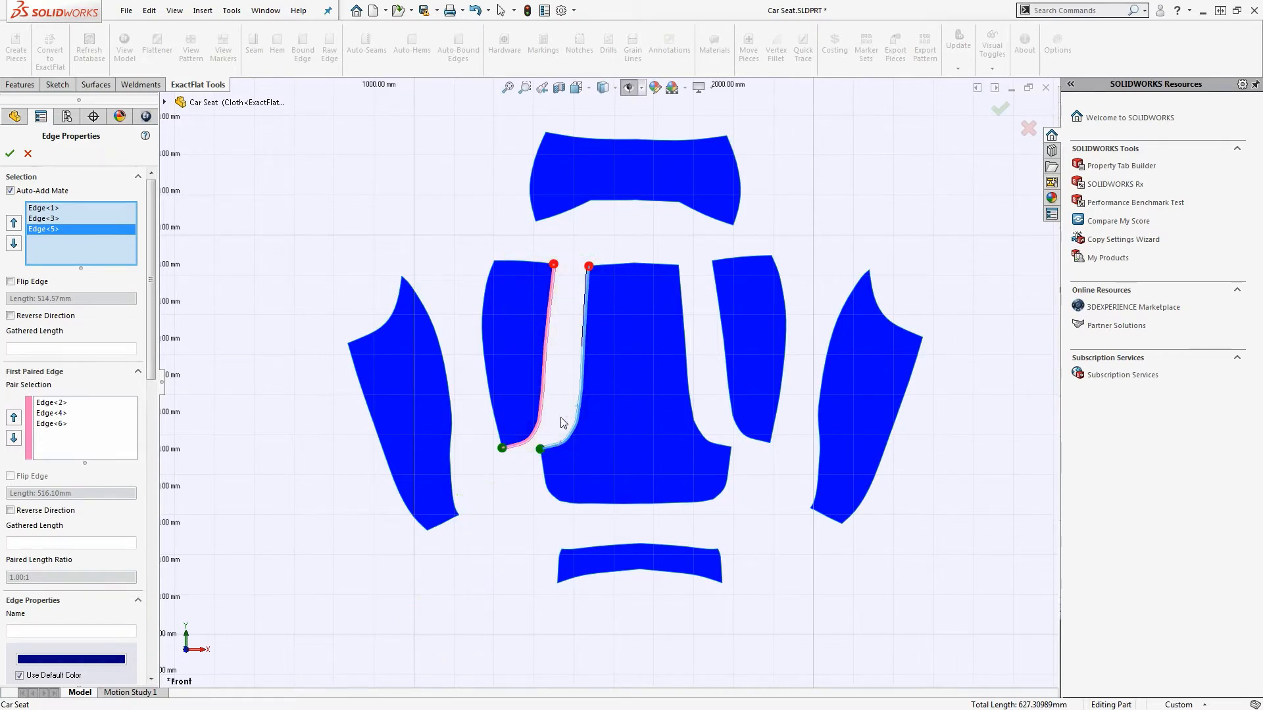
Inspect the paired seam edges closely, try Flip Edge and Reverse Direction on them, and discard the seam.
scroll(562, 422, down, 5)
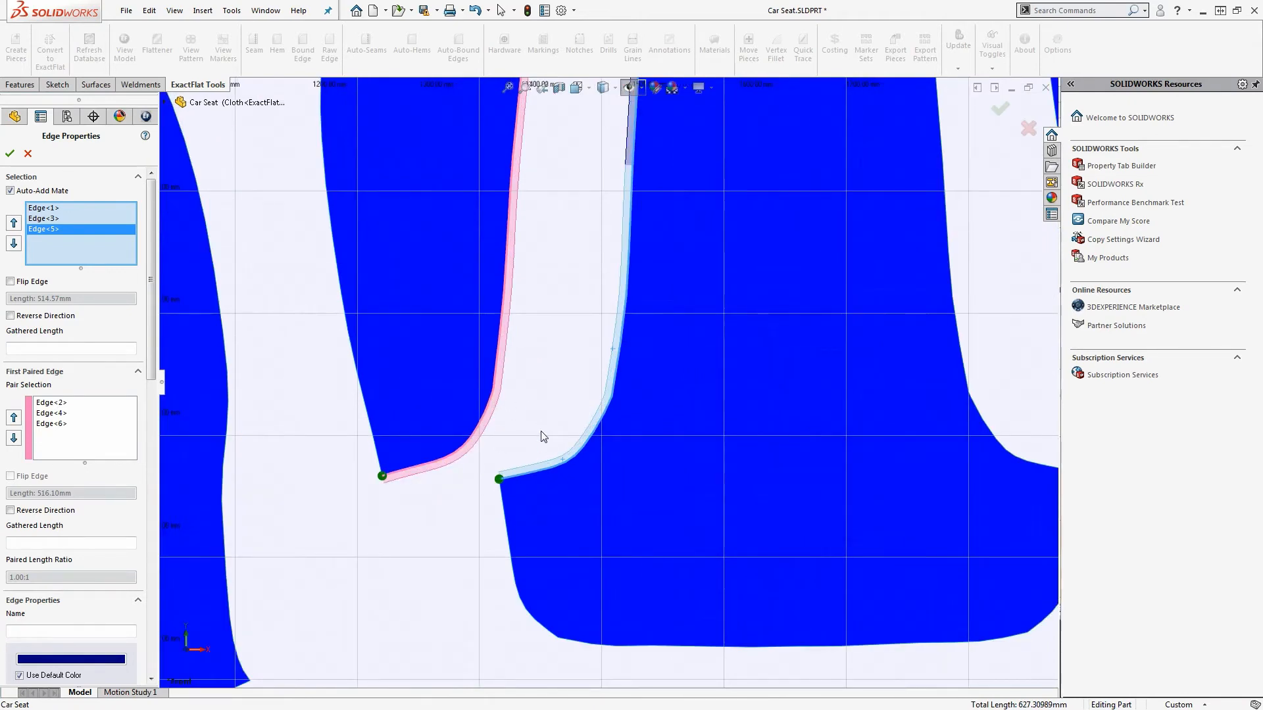
scroll(554, 447, down, 2)
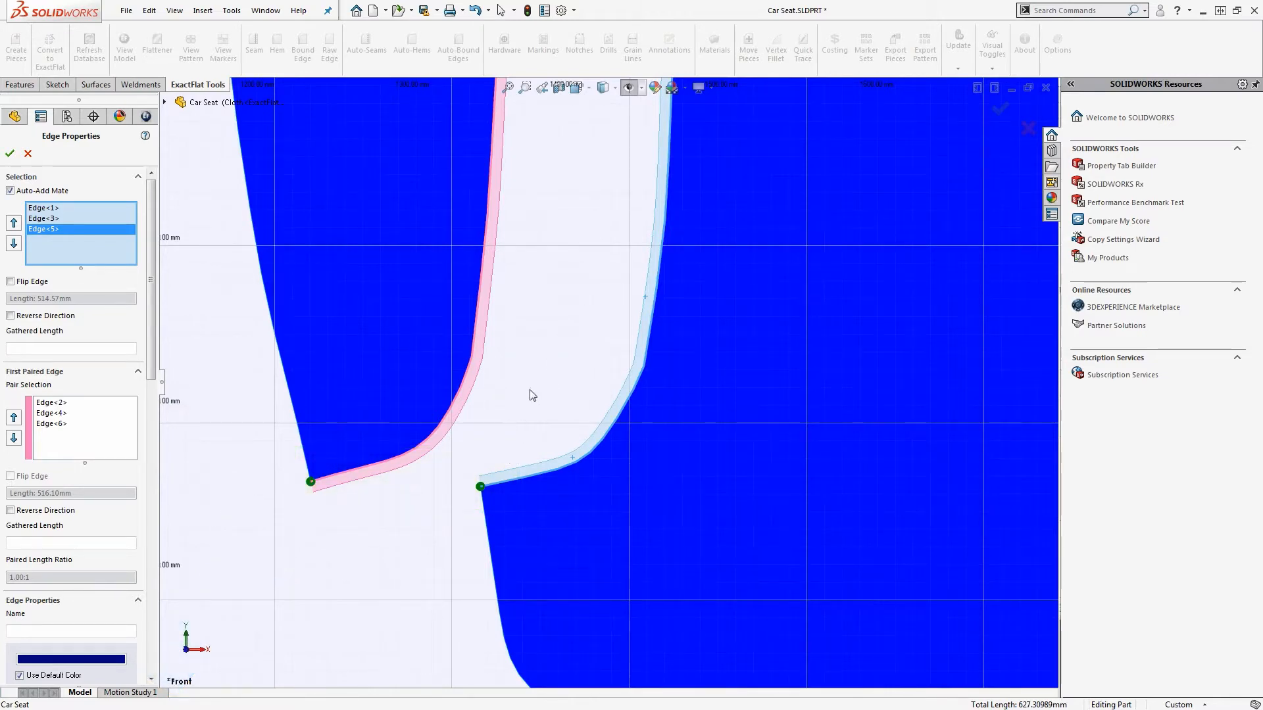
scroll(526, 399, up, 3)
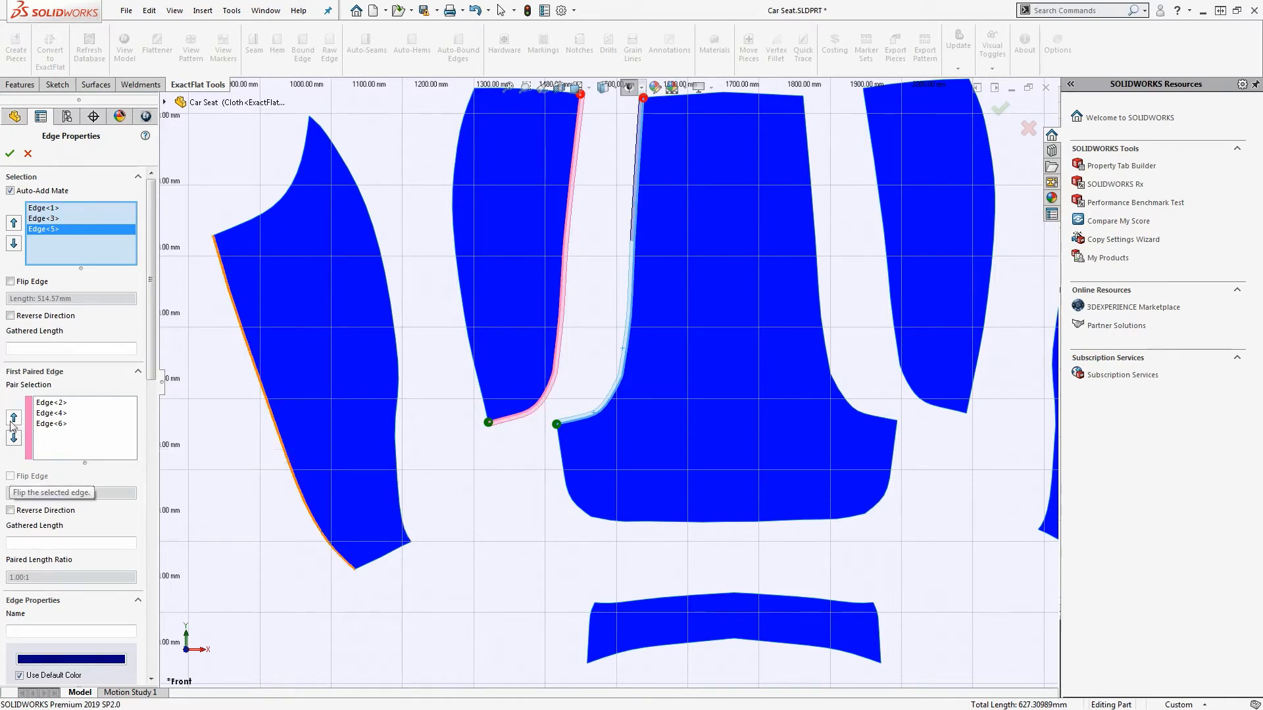
click(10, 283)
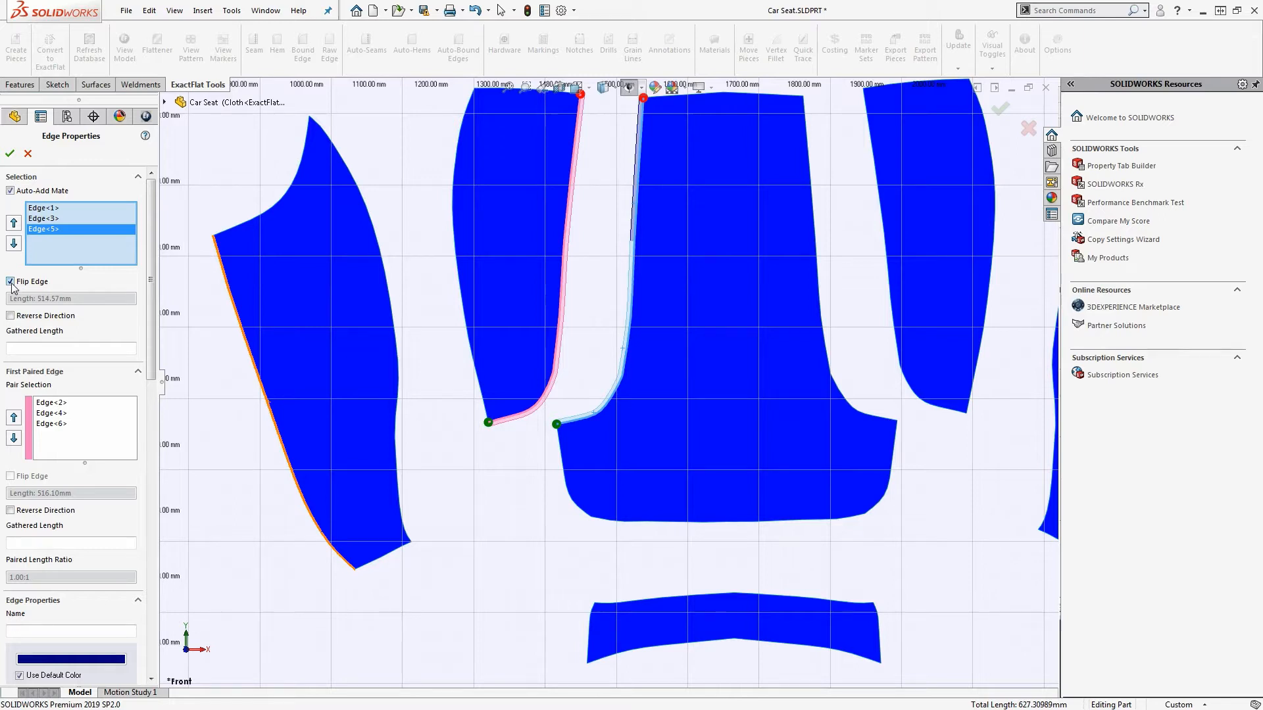
click(10, 282)
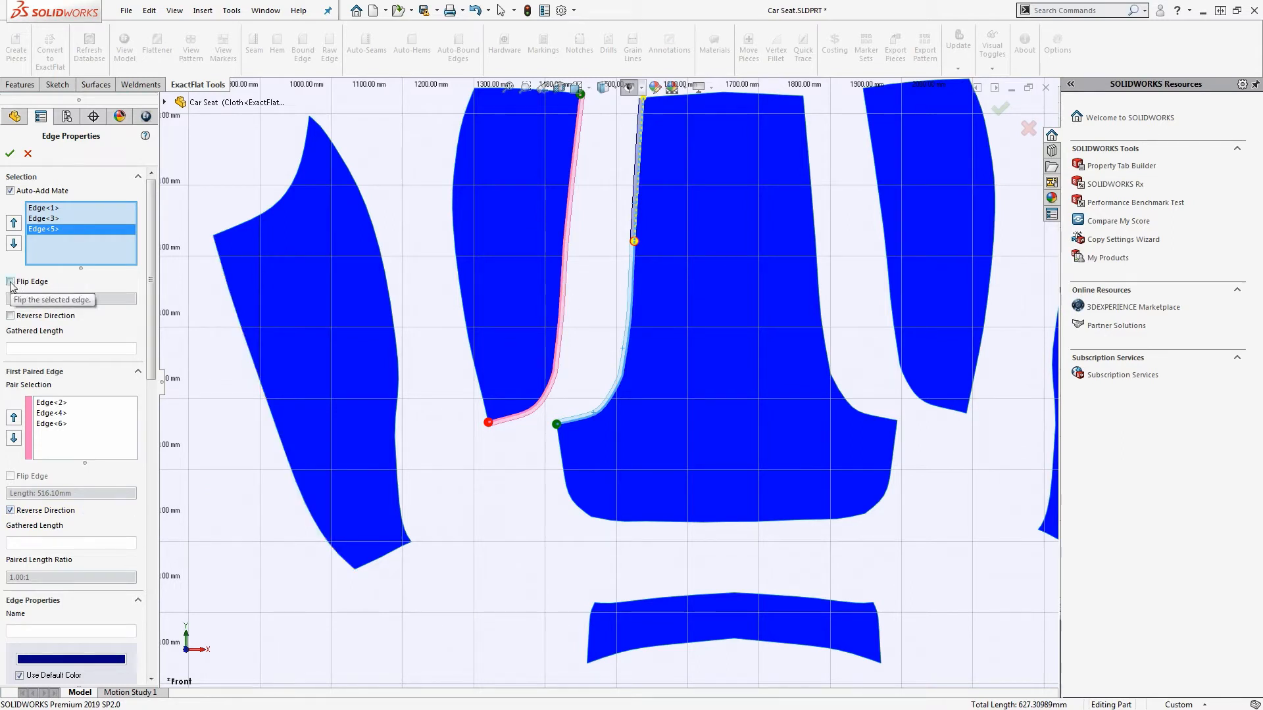
ctrl+middle_drag(607, 230, 589, 312)
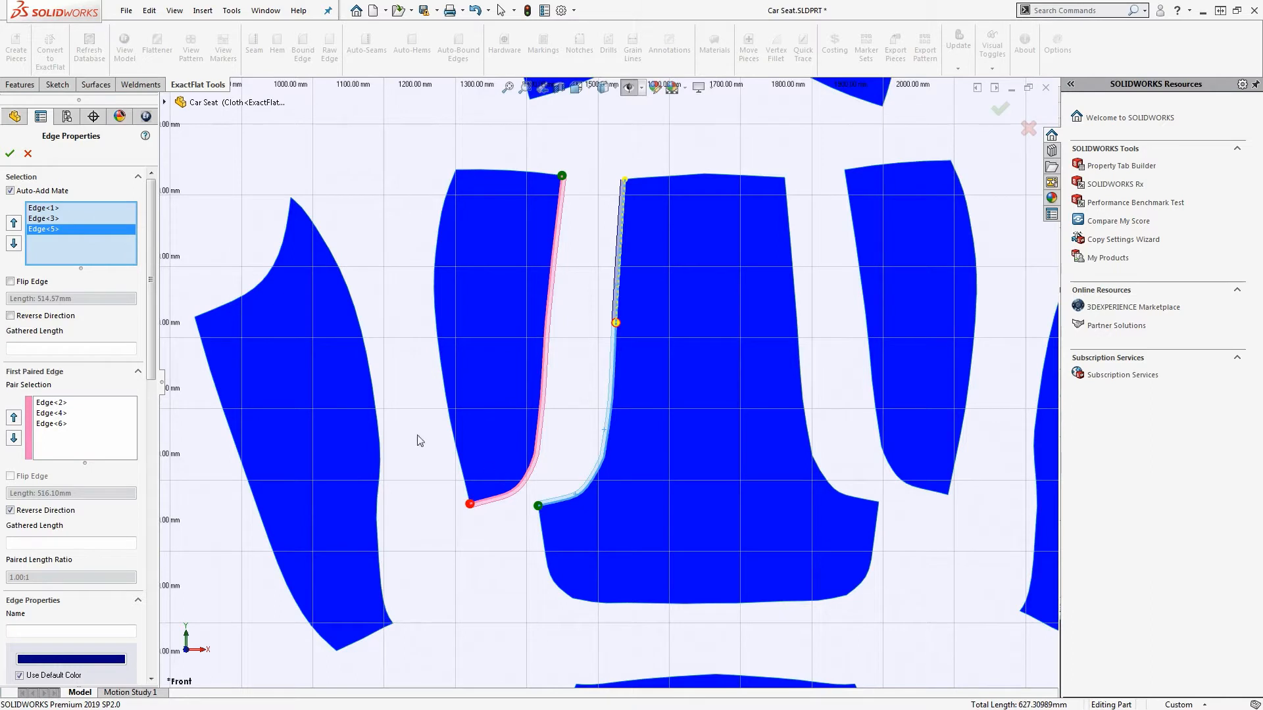
click(11, 511)
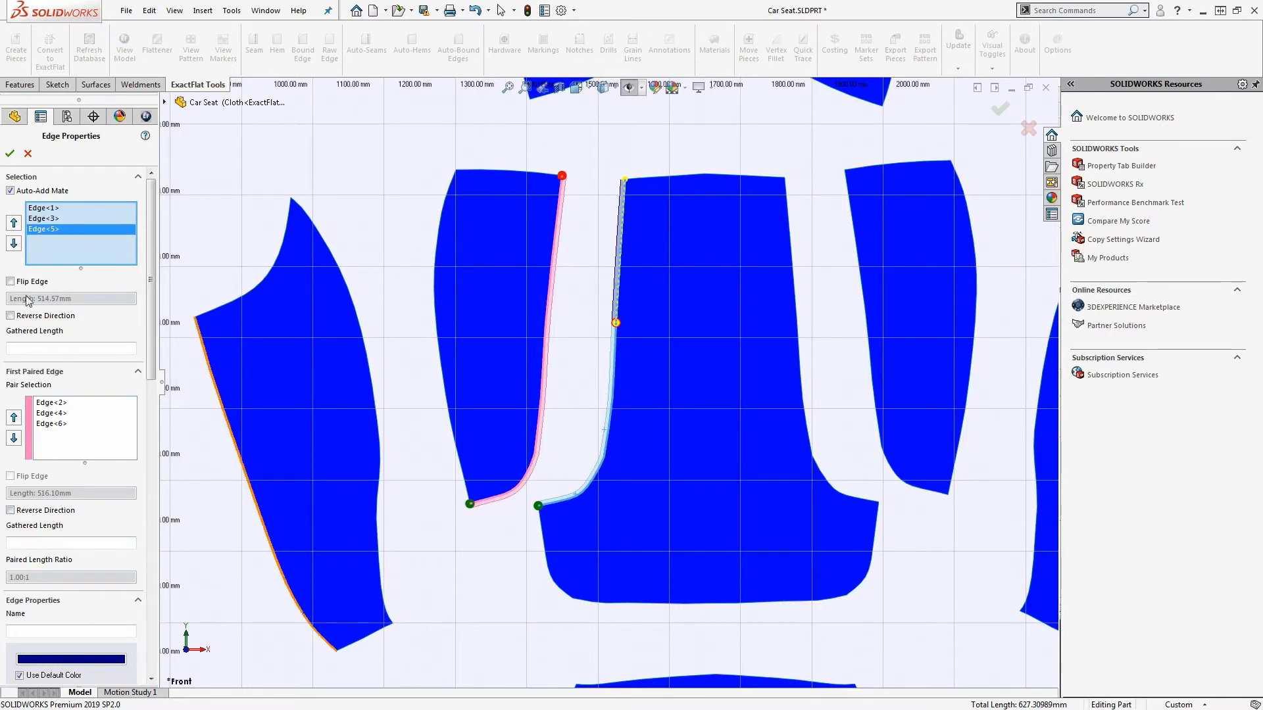
click(27, 154)
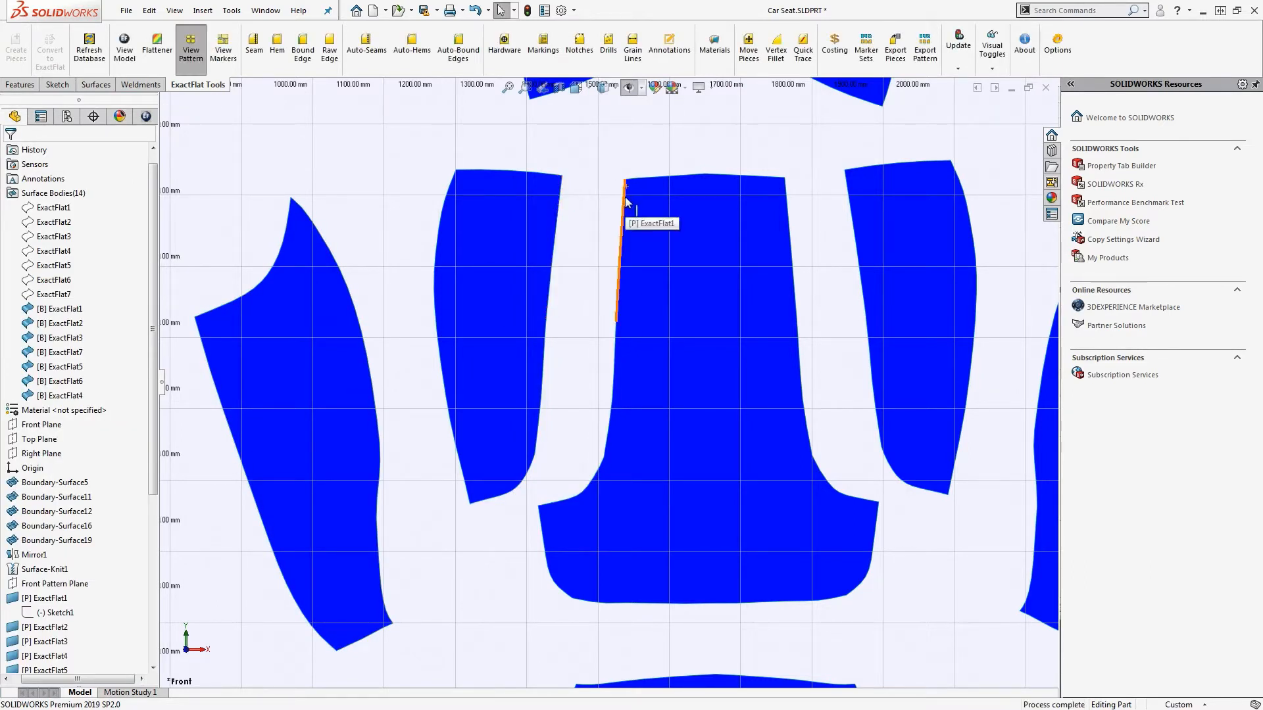
Create a seam from the T-shaped piece's three left side edge segments, preselected from the upper end downward.
click(623, 263)
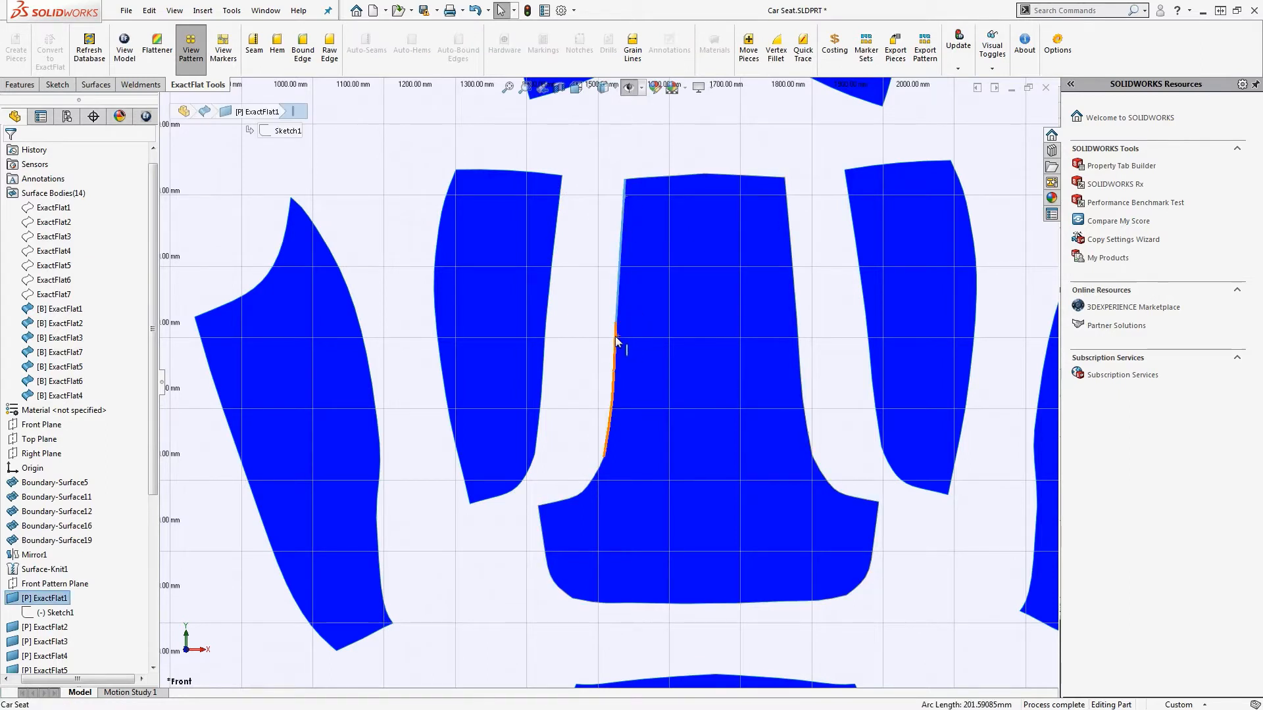
ctrl+click(610, 402)
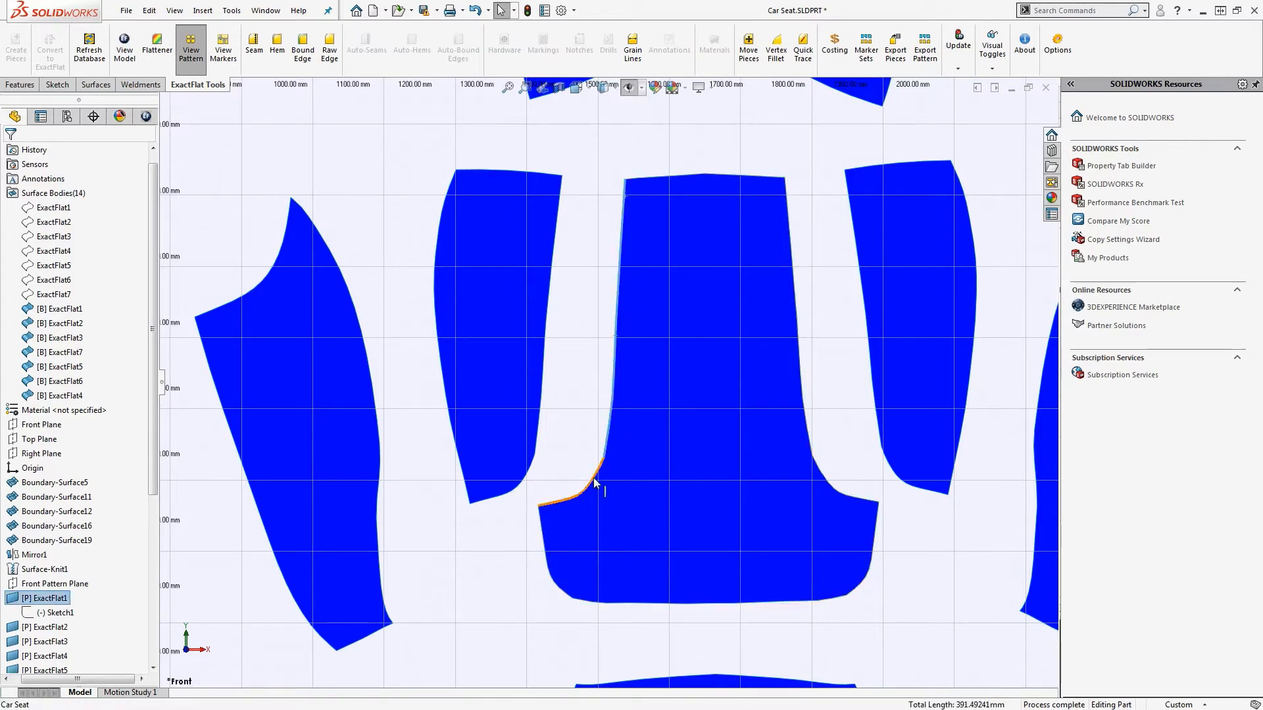
ctrl+click(594, 484)
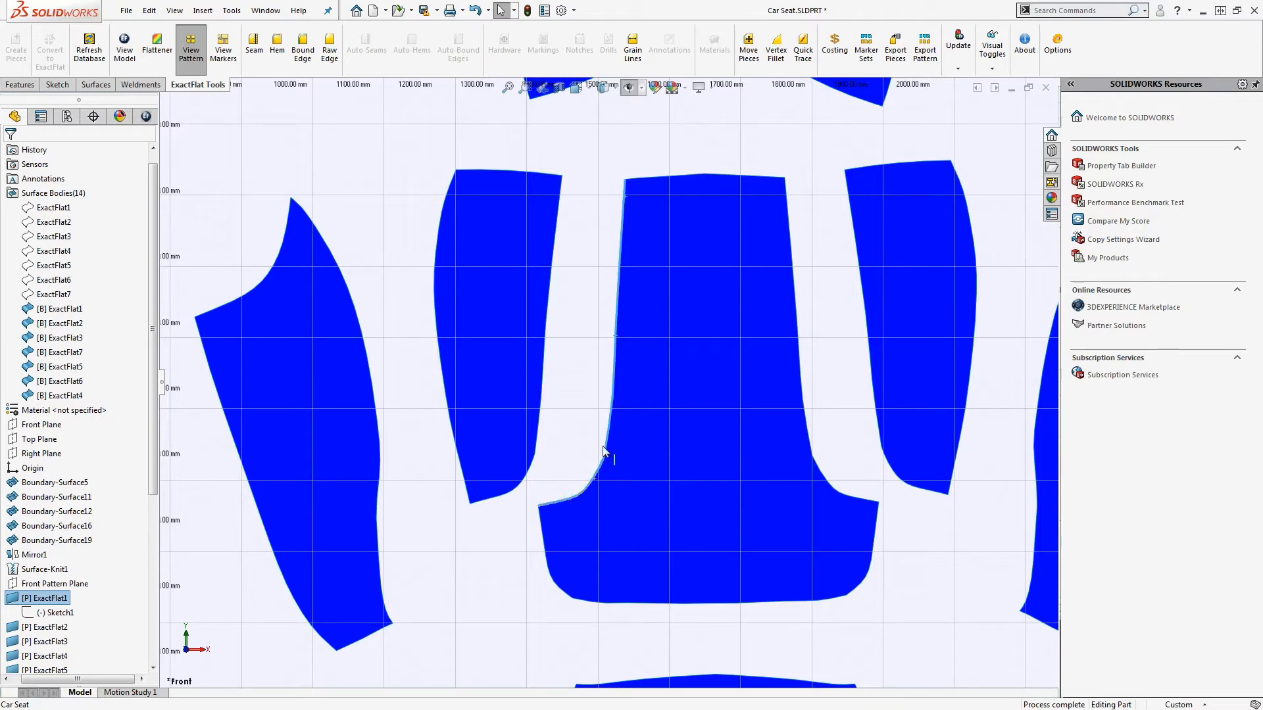
click(256, 53)
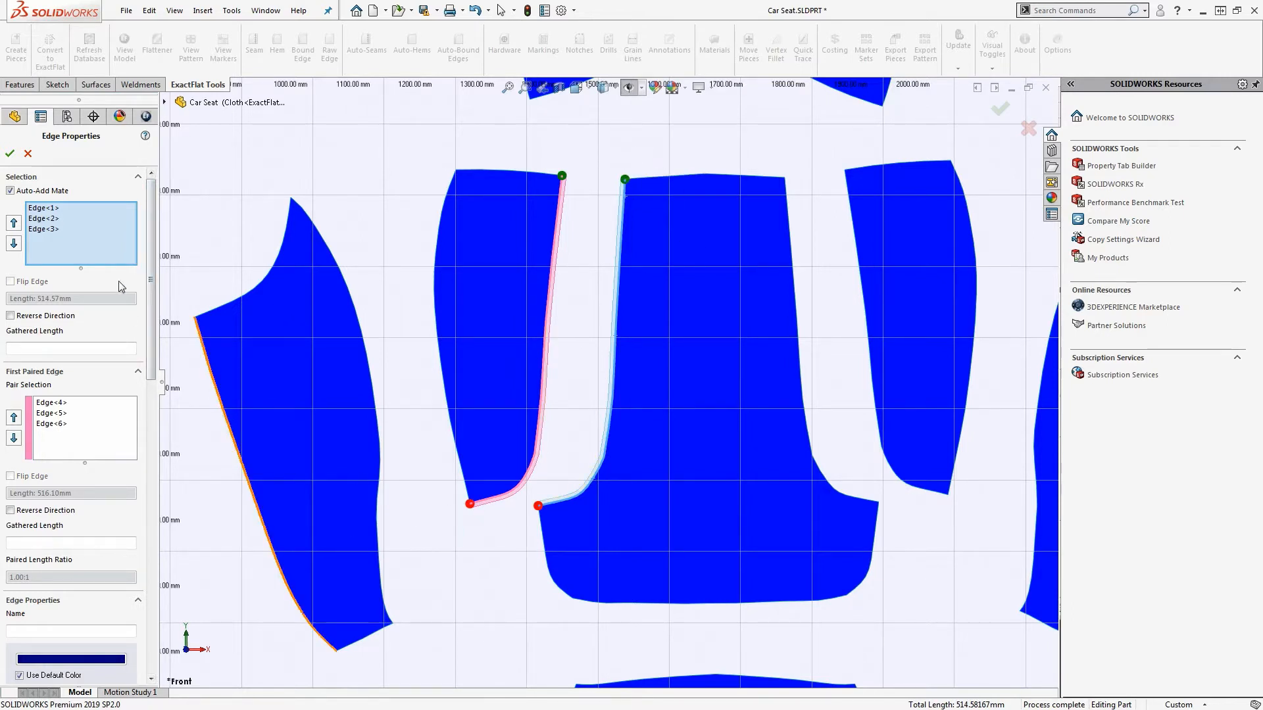
Set the seam type of the paired left side edges to Join 8mm.
drag(152, 231, 158, 411)
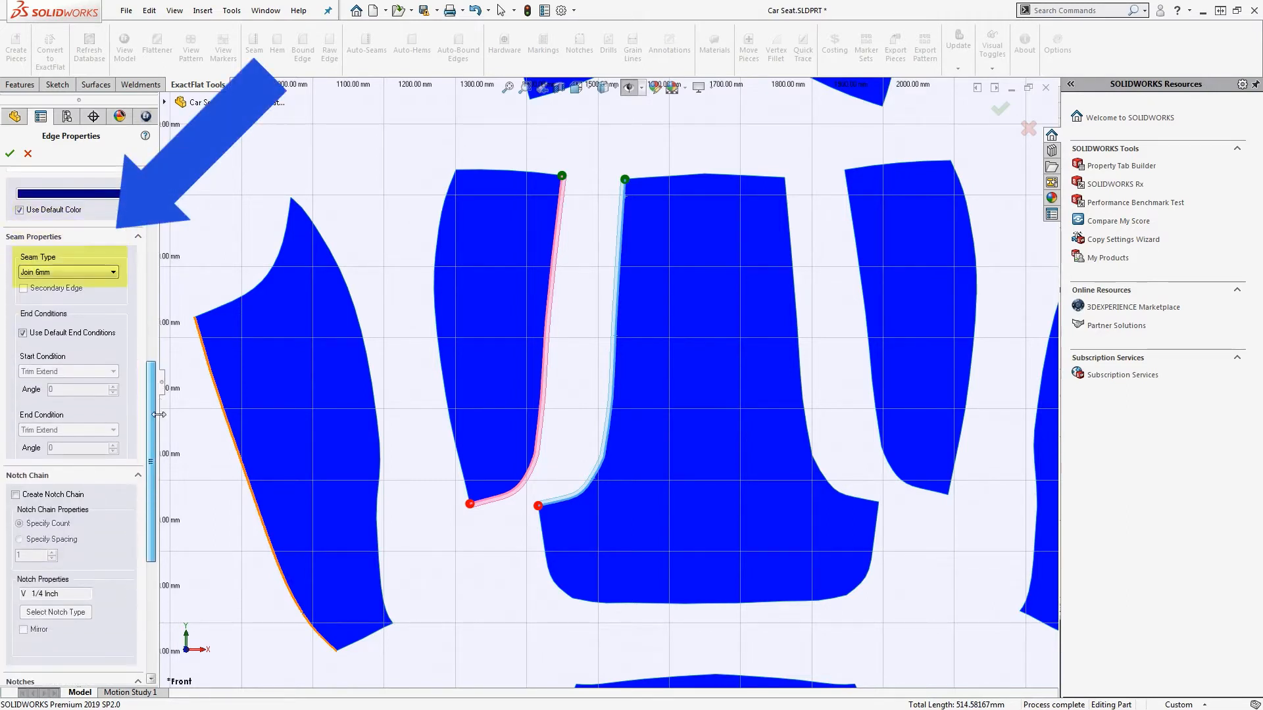
click(110, 276)
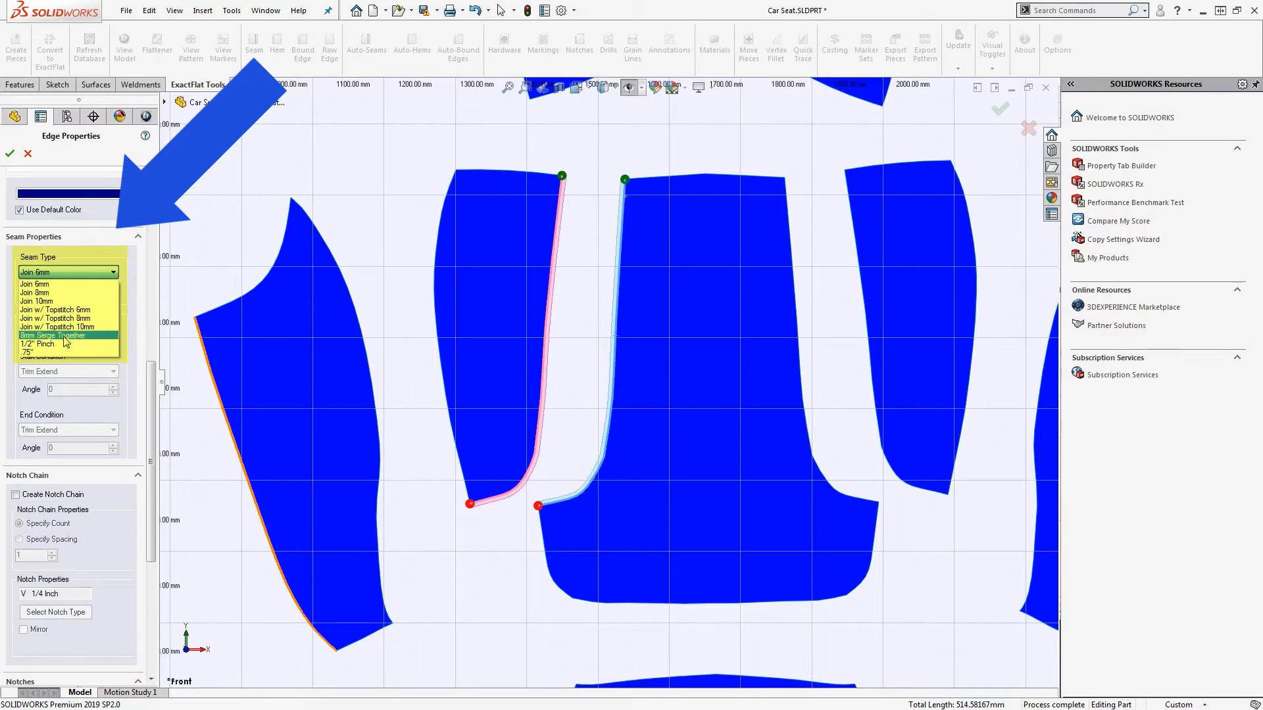
click(66, 292)
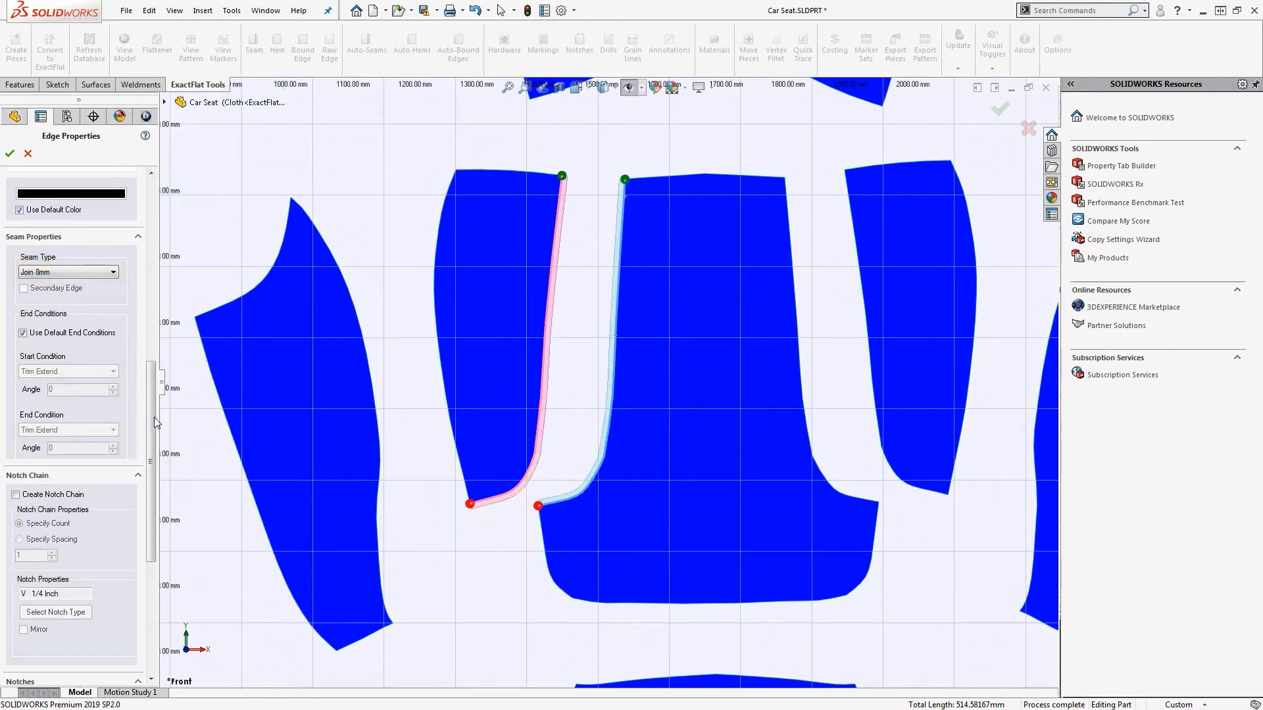
Create a notch chain on the paired left side edges with a count of 3, notch type T 1/4 Inch, and Mirror enabled.
scroll(153, 392, down, 3)
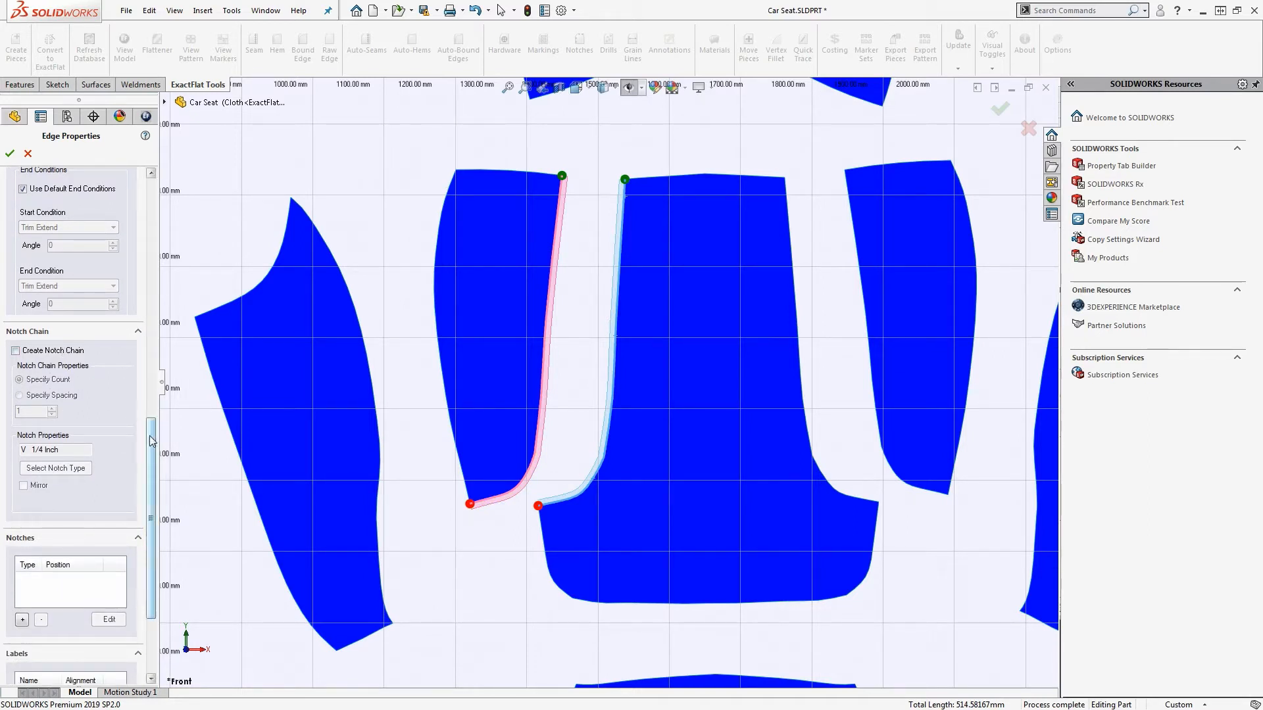
scroll(158, 431, down, 1)
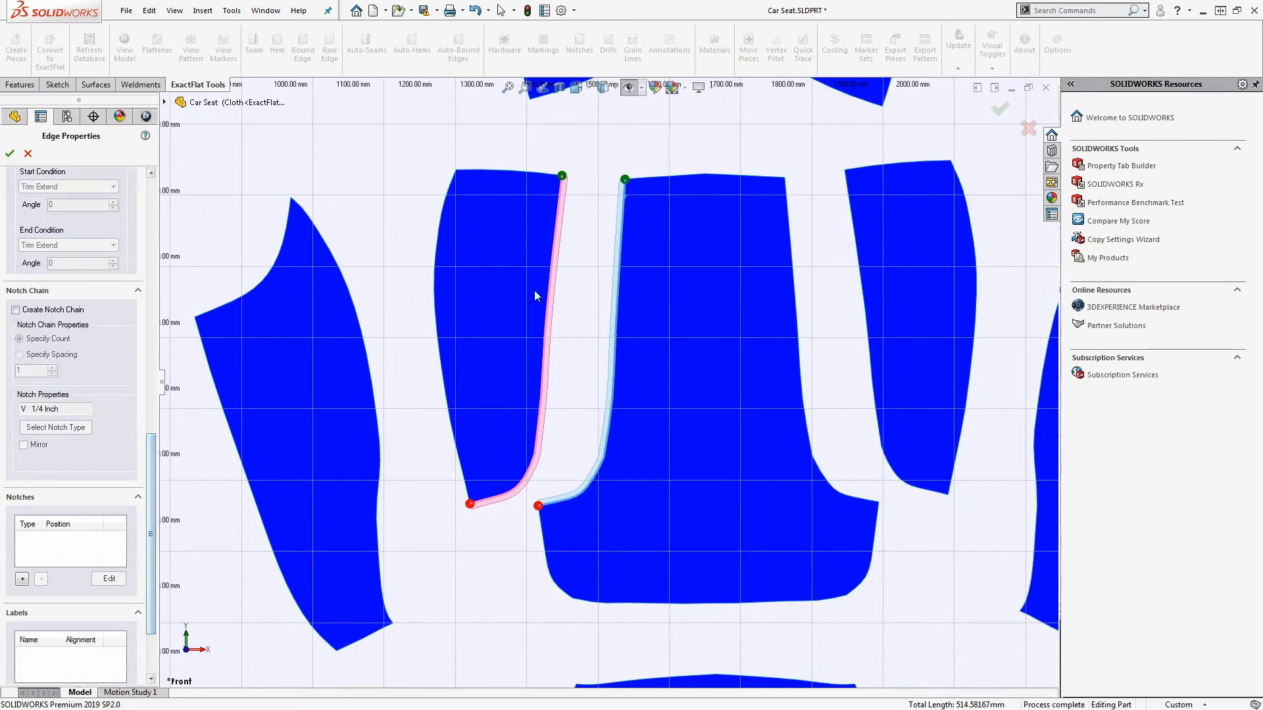
click(16, 310)
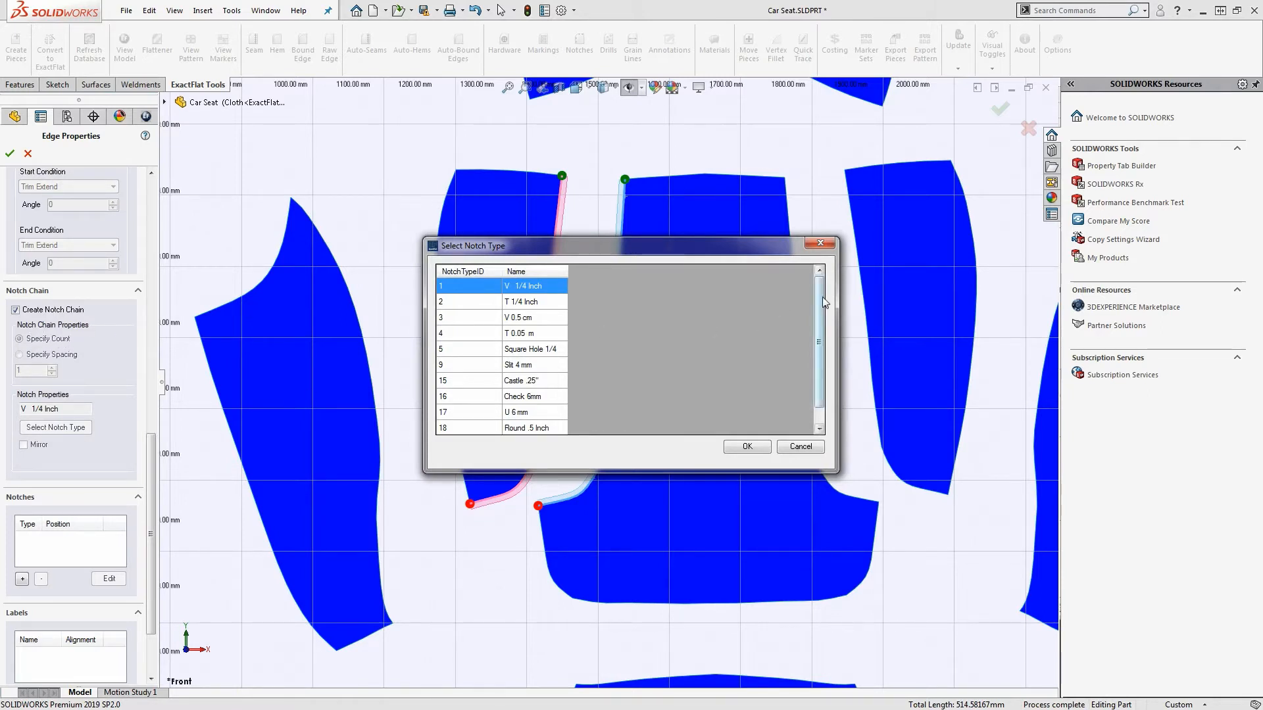
drag(817, 311, 813, 284)
drag(821, 303, 805, 368)
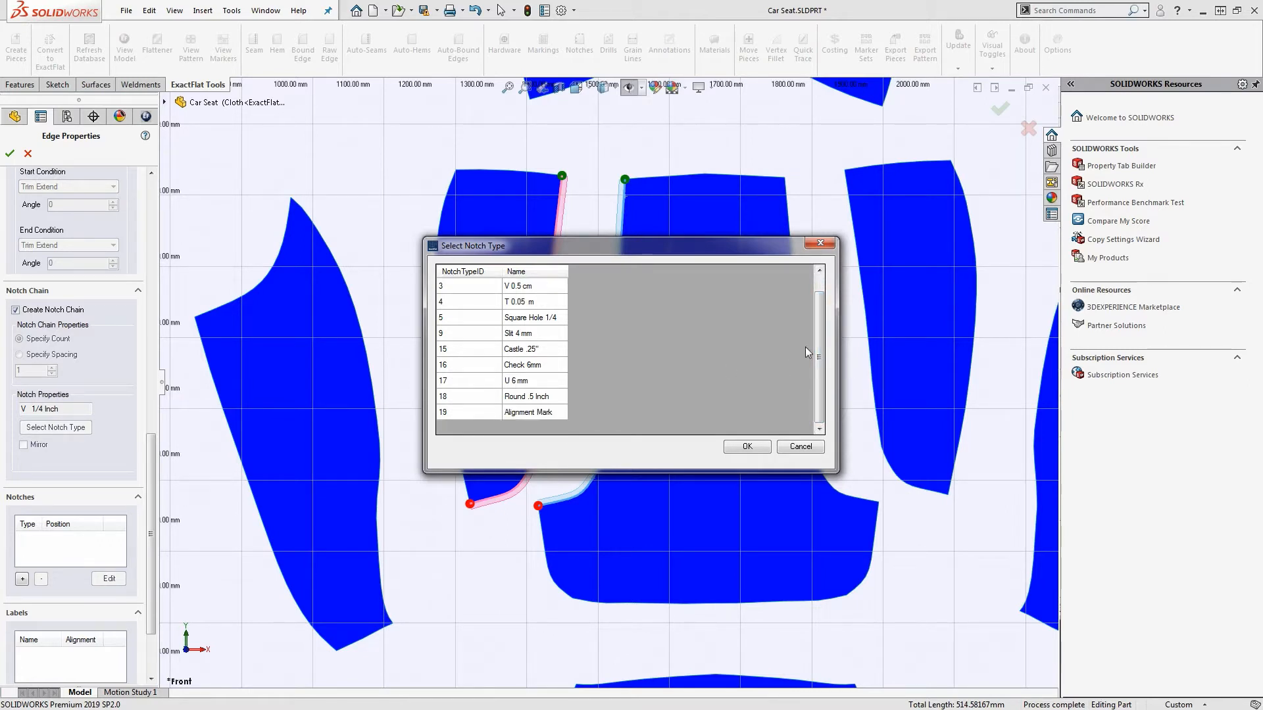
drag(819, 349, 822, 324)
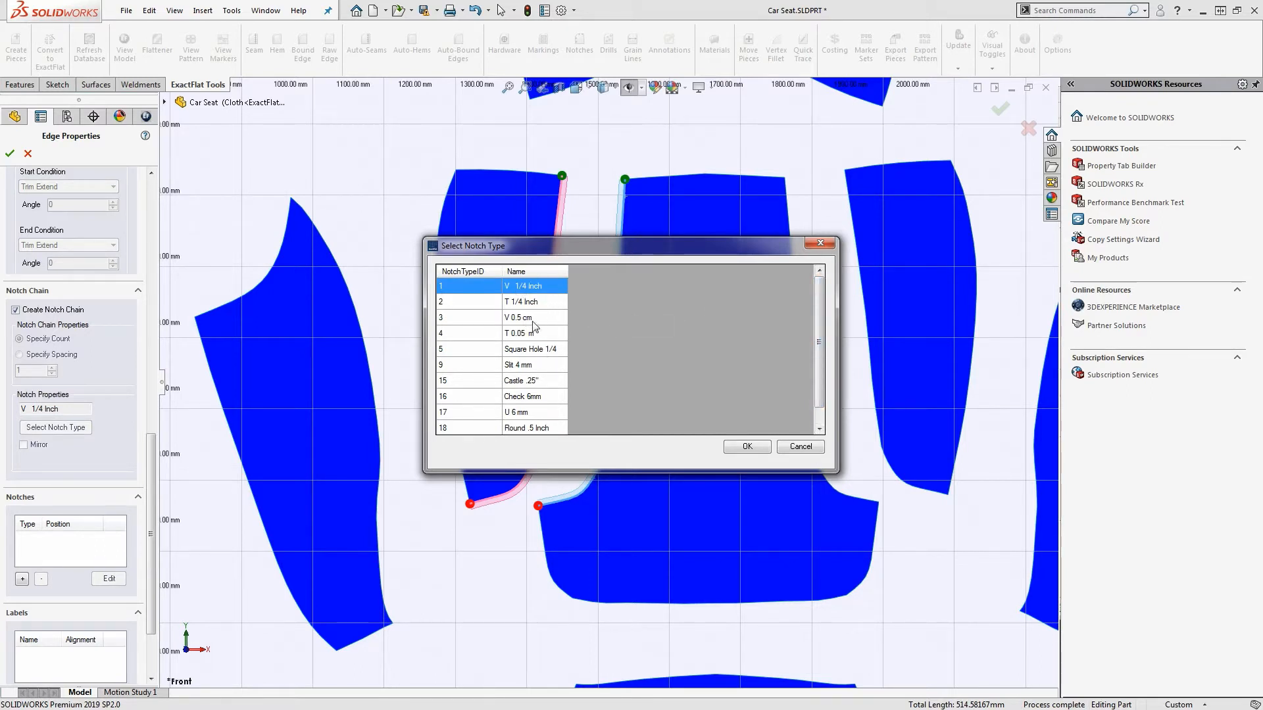
click(526, 305)
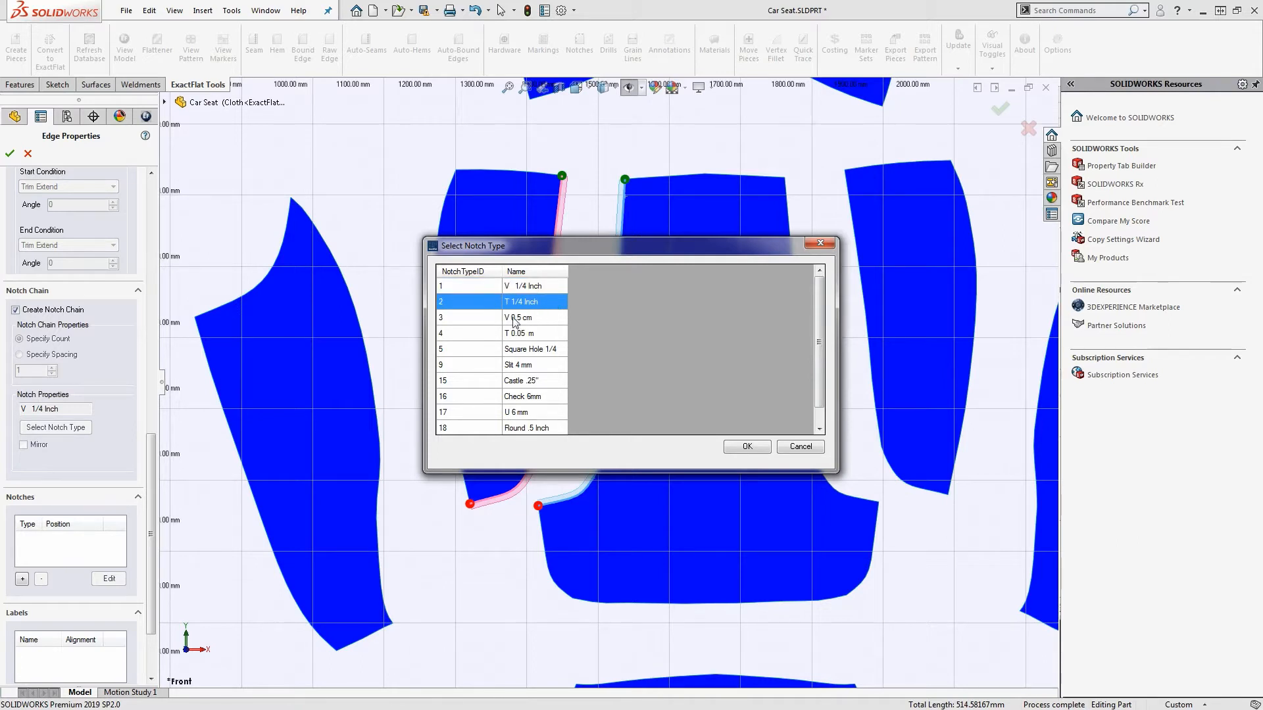
click(747, 447)
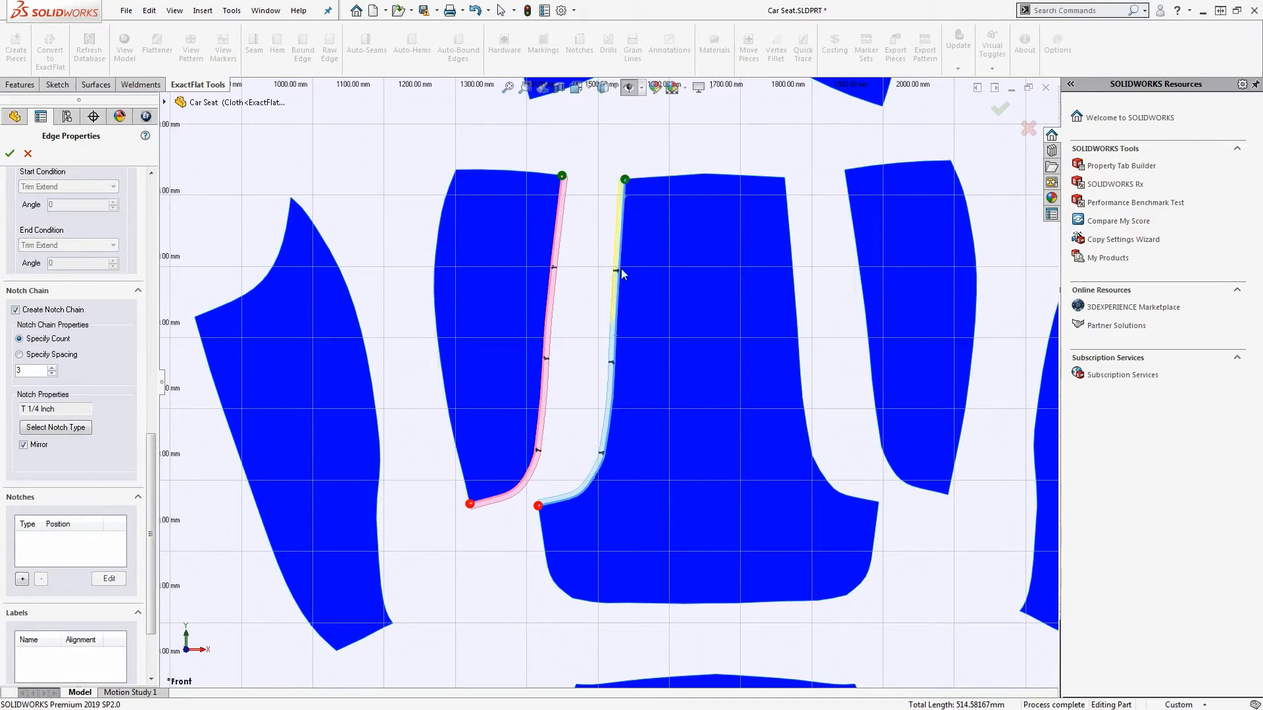
scroll(621, 269, down, 10)
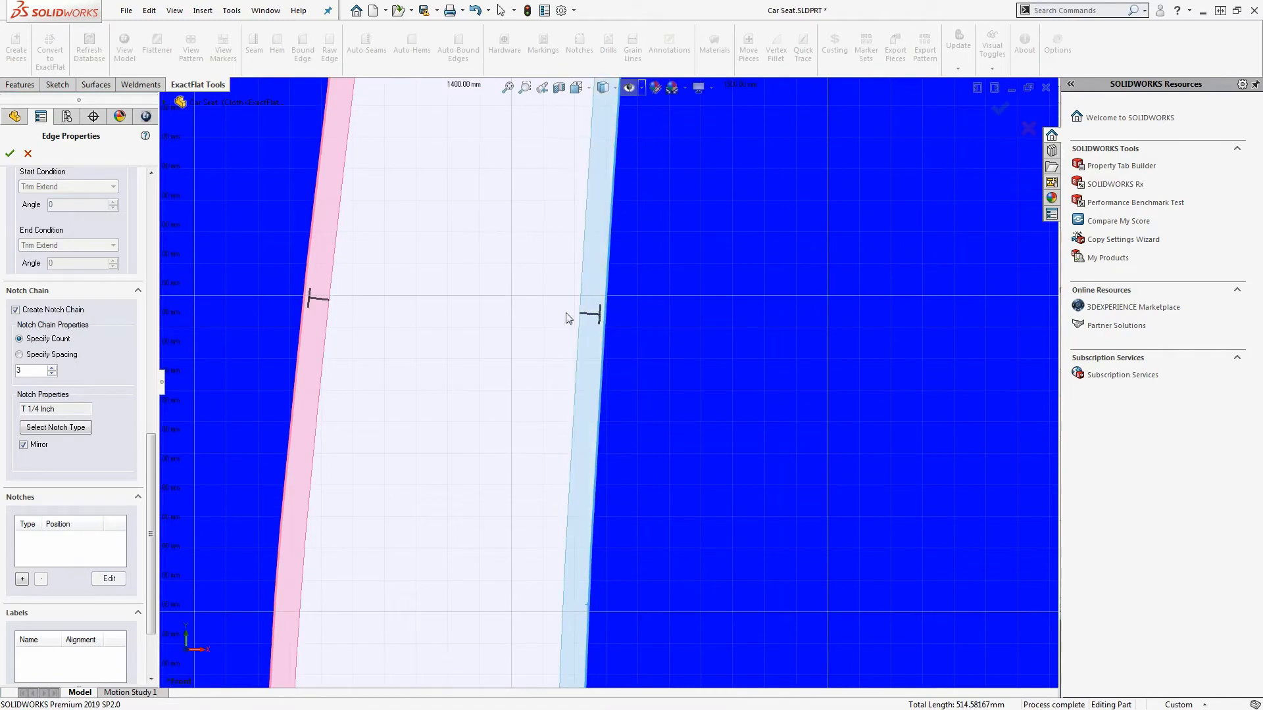
scroll(592, 323, up, 2)
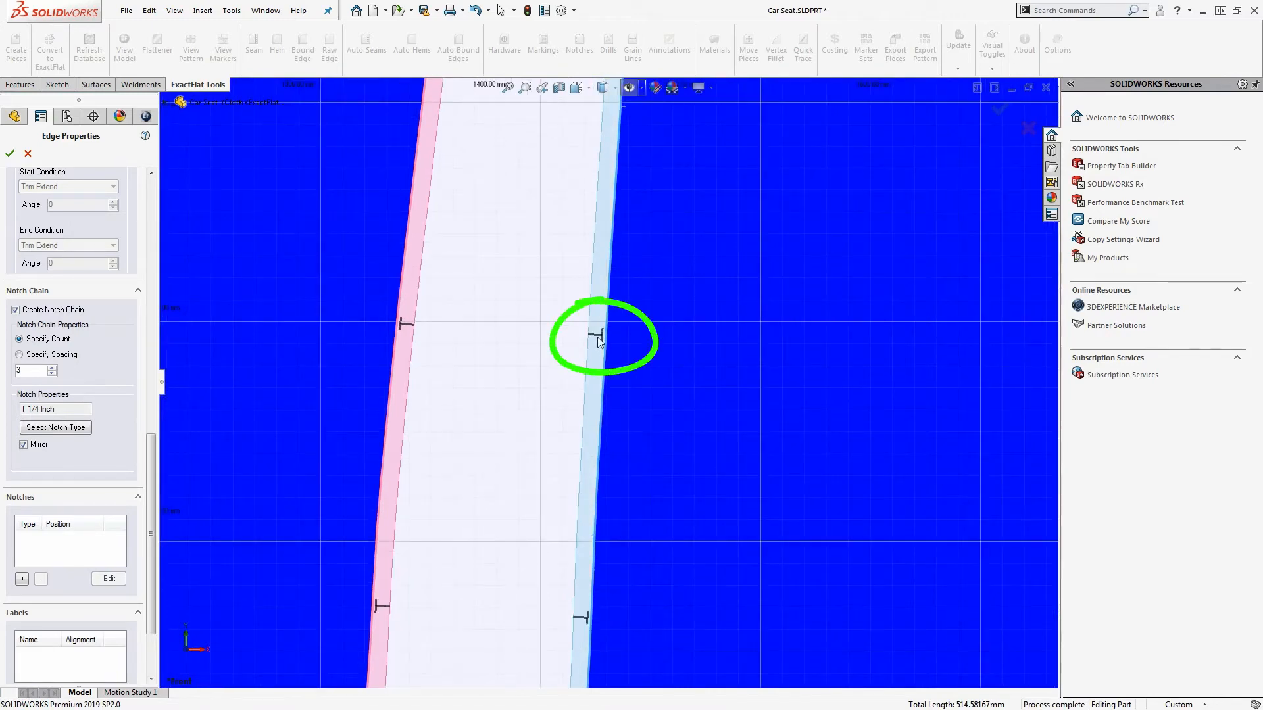
scroll(601, 337, up, 3)
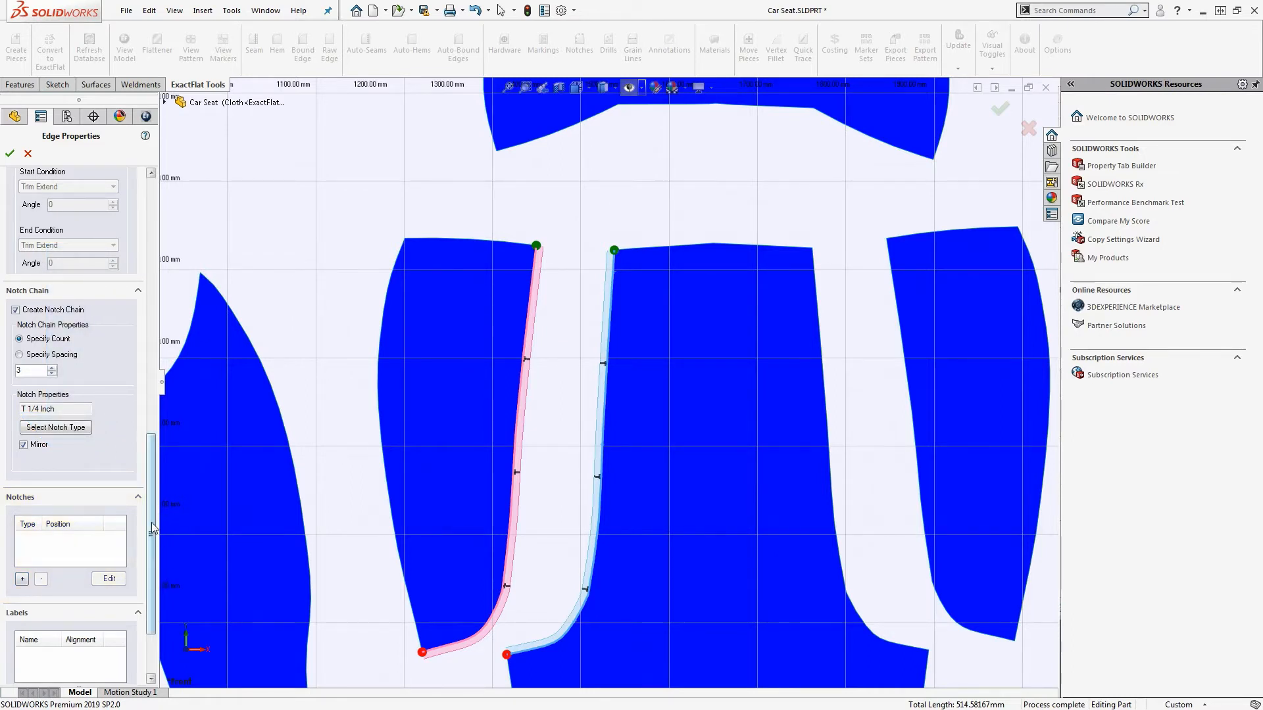
Start a new center-aligned edge label for the paired seam edges and choose Pieces as its label type.
drag(151, 524, 130, 225)
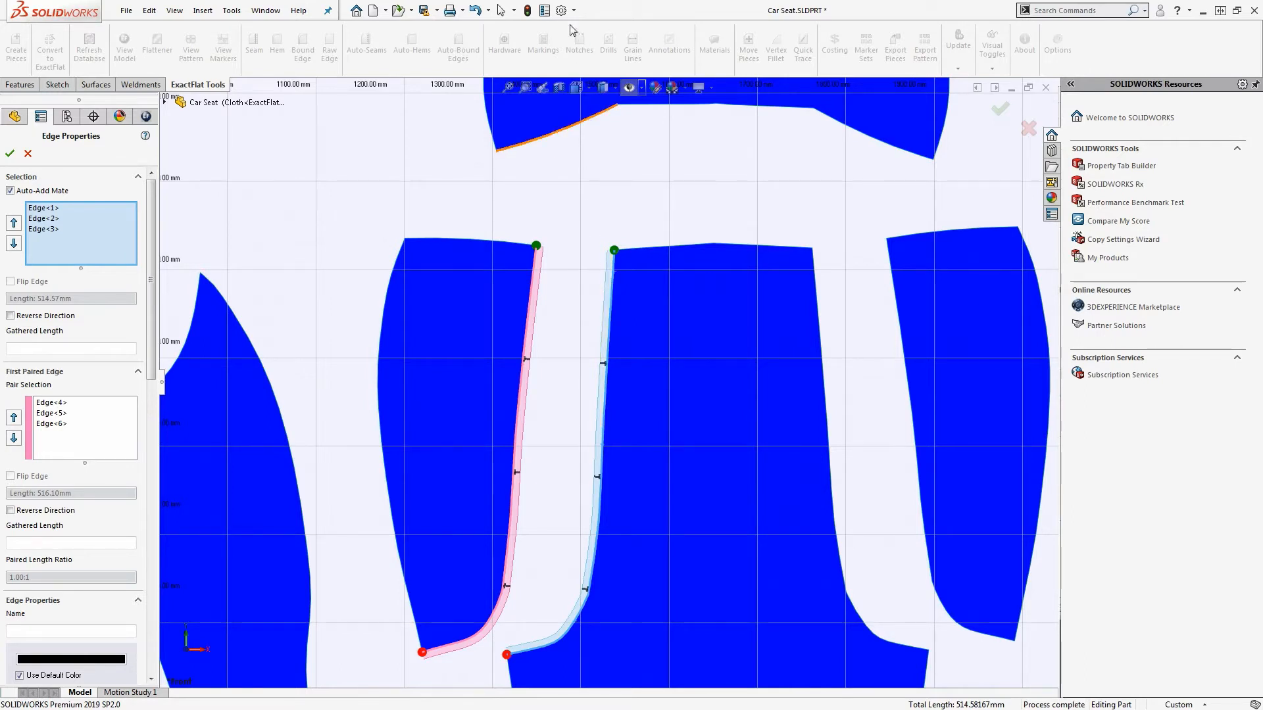
drag(151, 204, 108, 524)
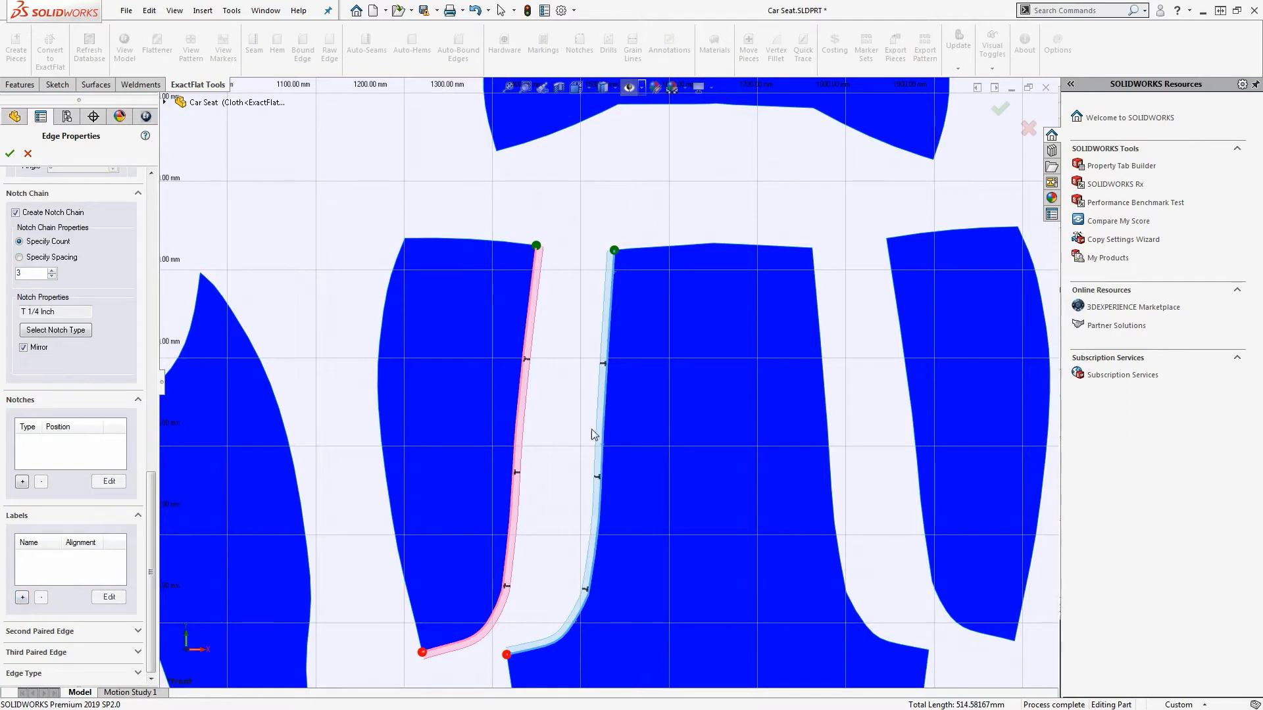
click(22, 598)
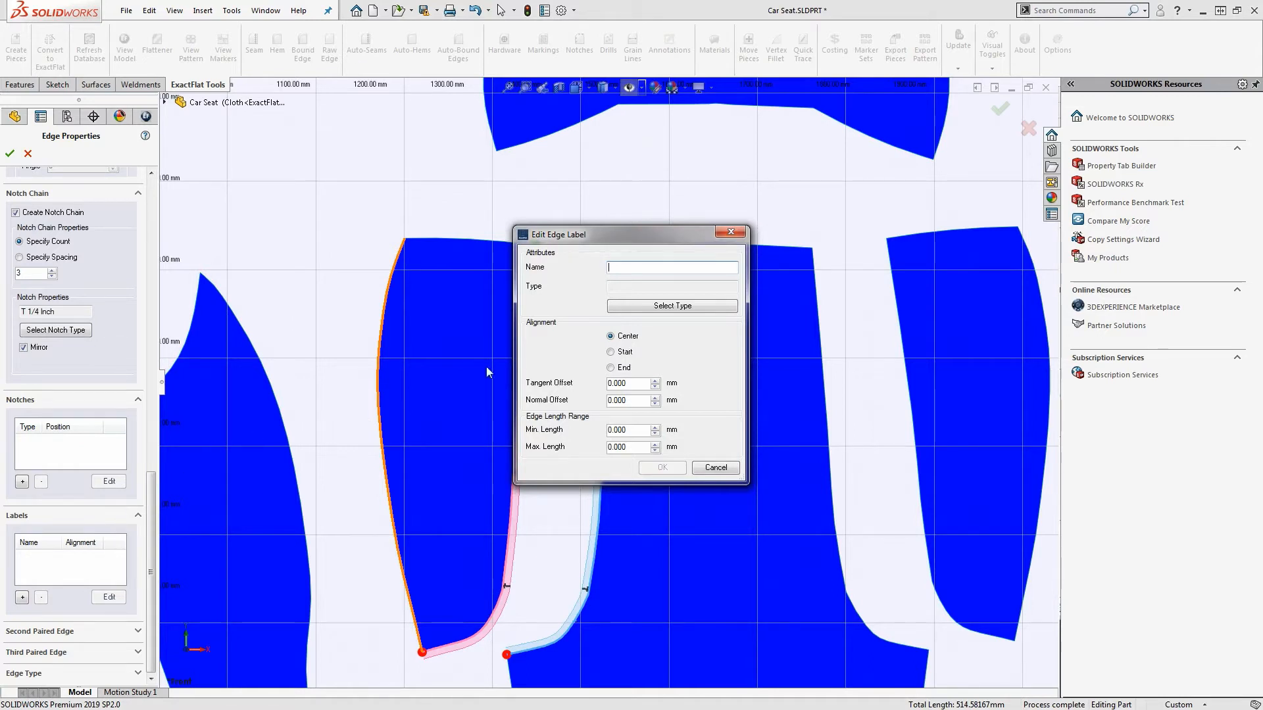
click(674, 307)
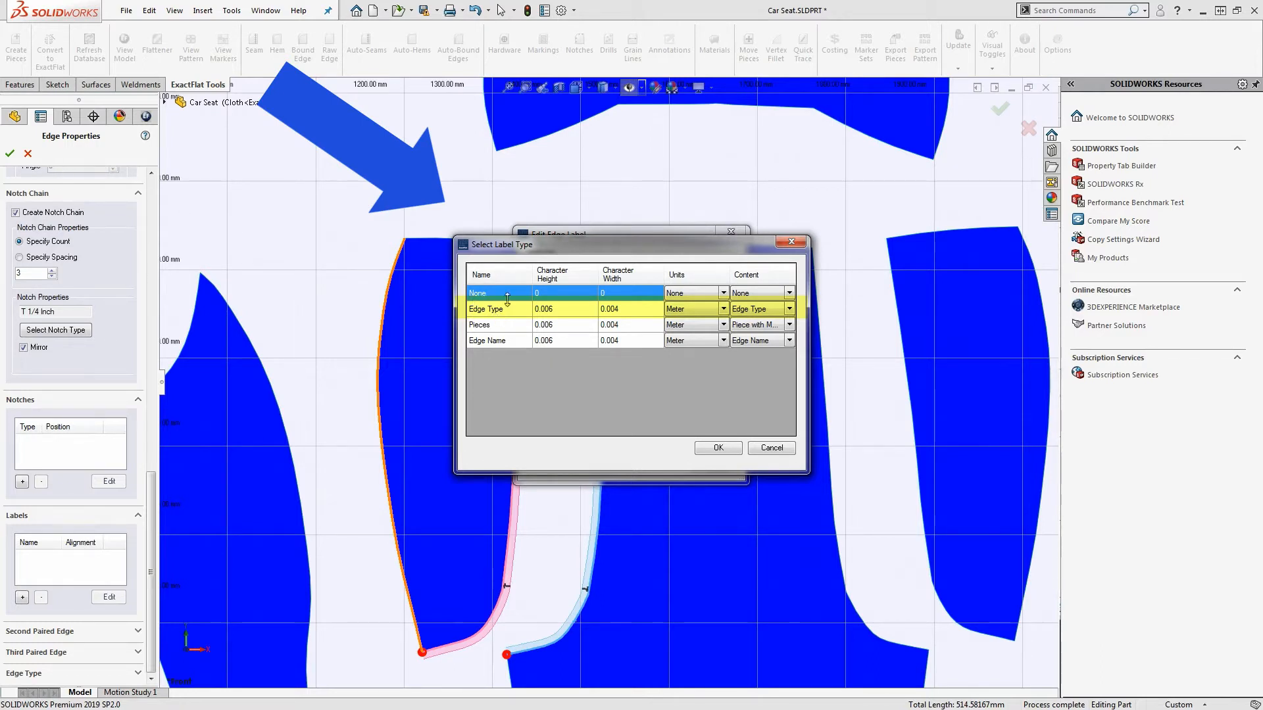
click(487, 329)
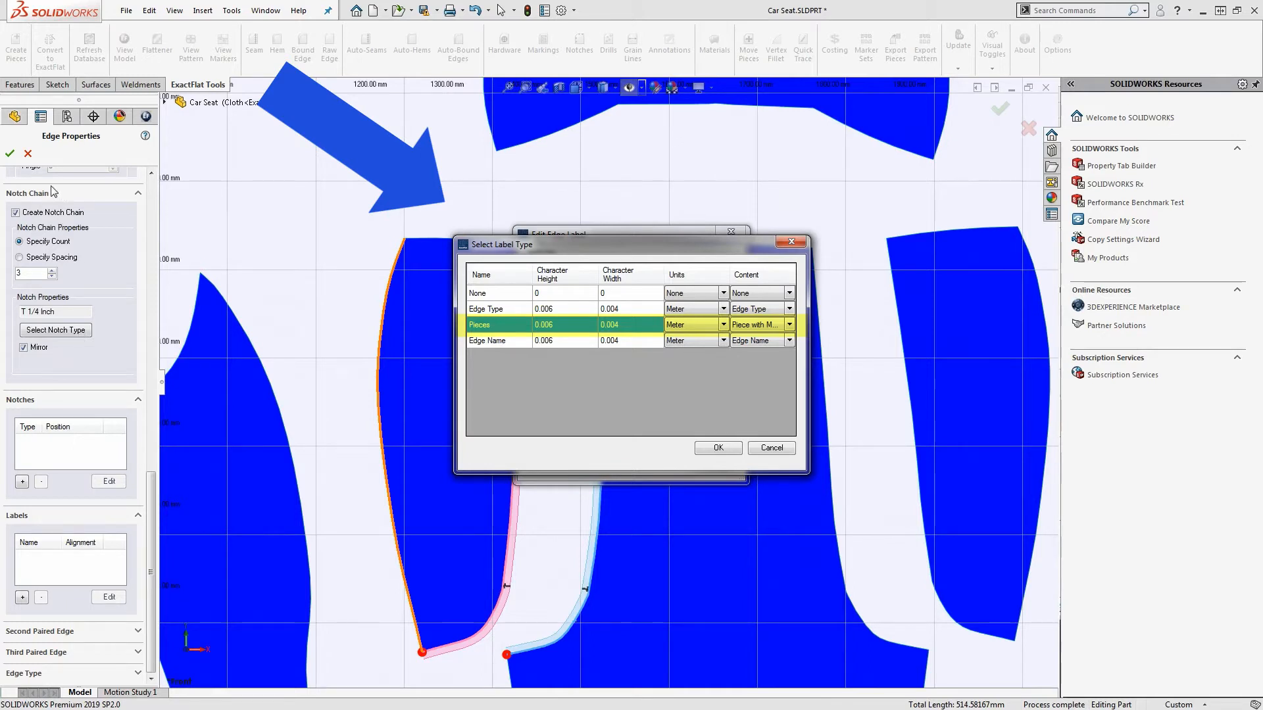
click(496, 342)
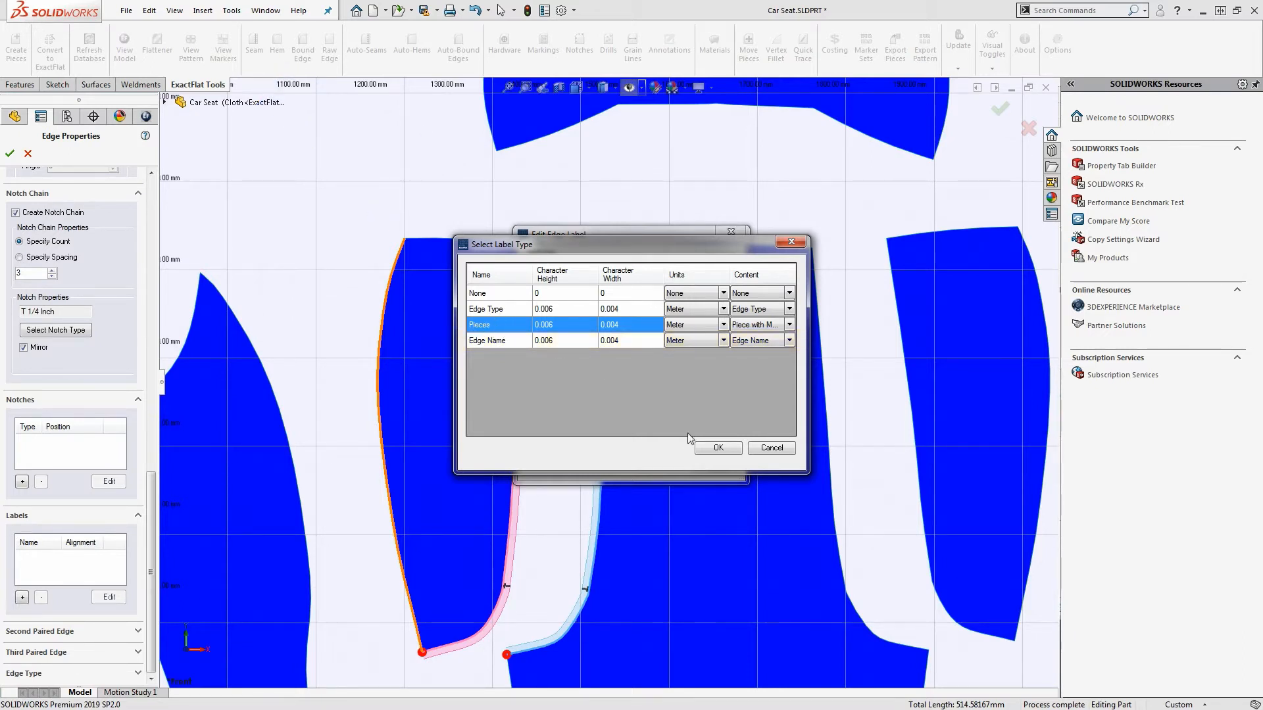
click(713, 448)
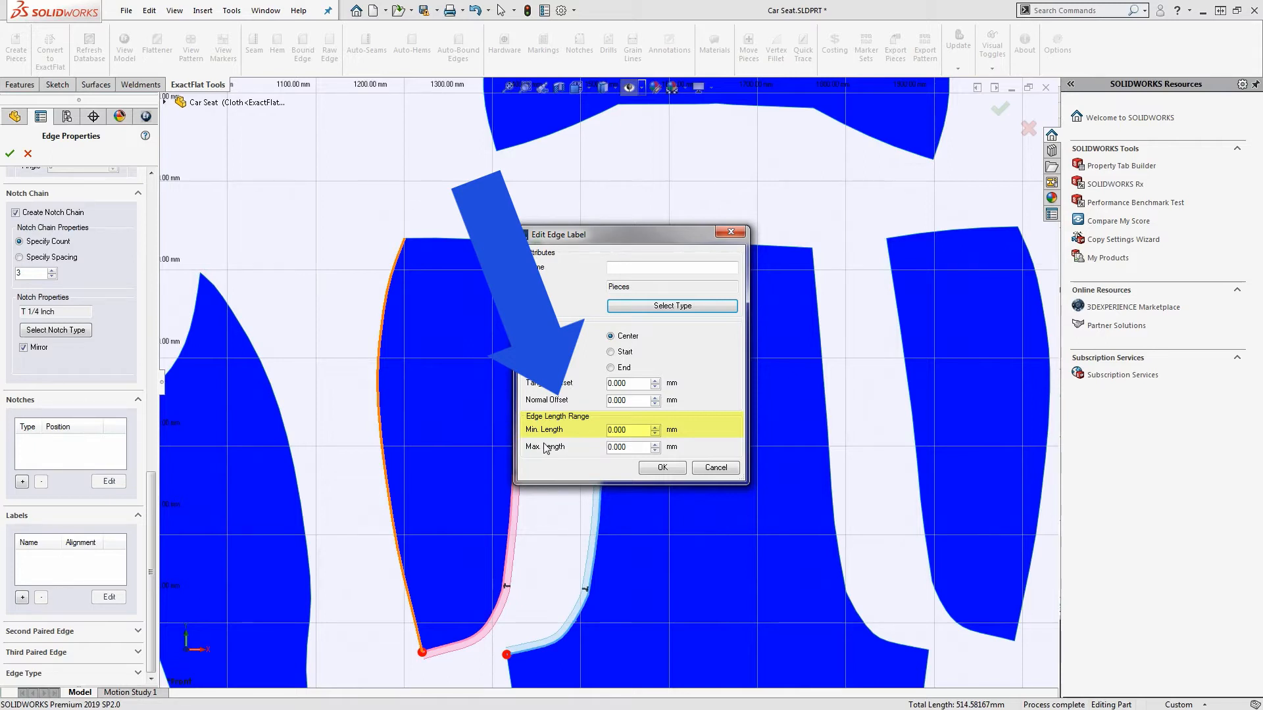
Try a minimum length of 1000 mm and a maximum length of 1000 mm for the label, resetting each to 0.
double_click(604, 431)
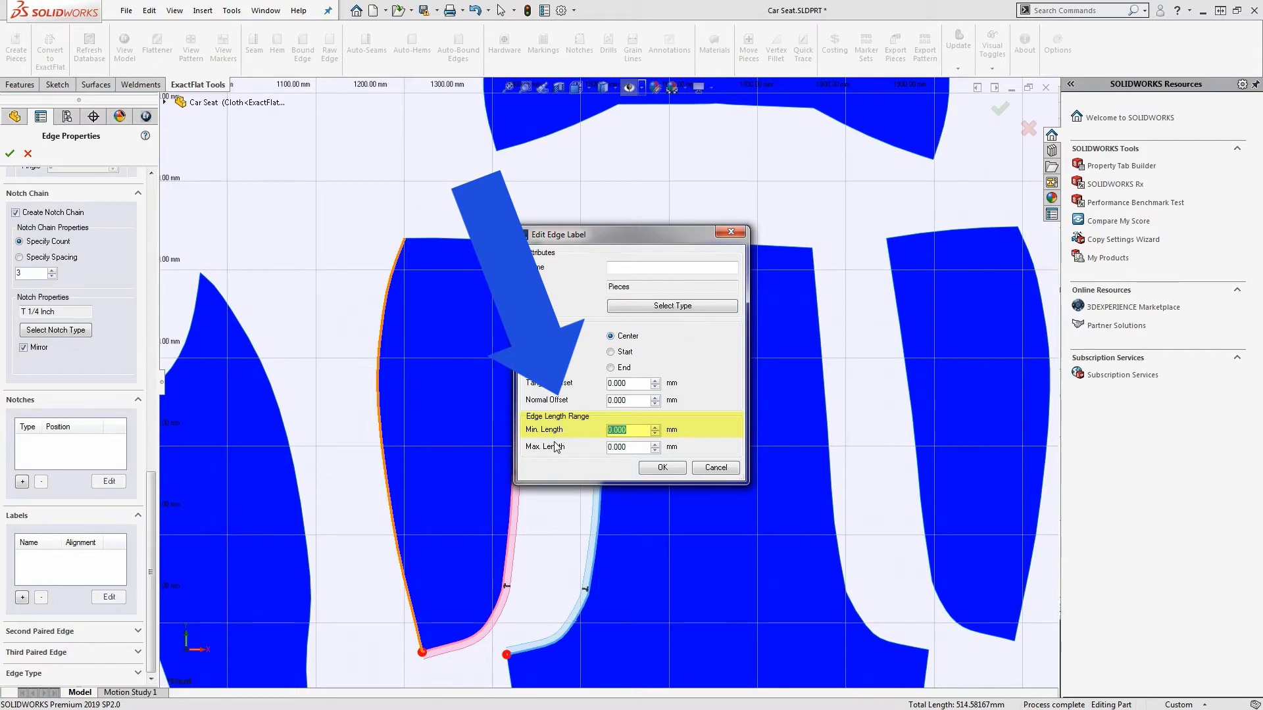
text(1000)
click(626, 403)
click(640, 431)
double_click(645, 430)
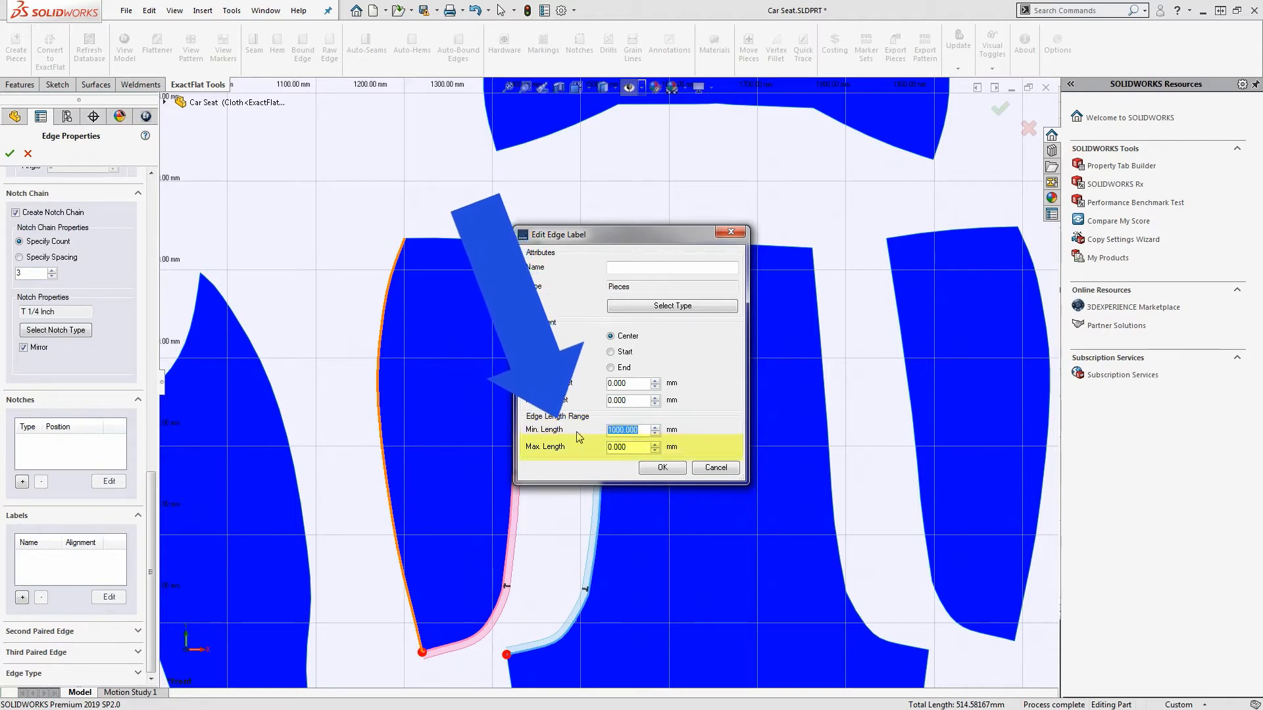
text(0)
click(625, 448)
double_click(617, 447)
text(1000)
key(shift+Tab)
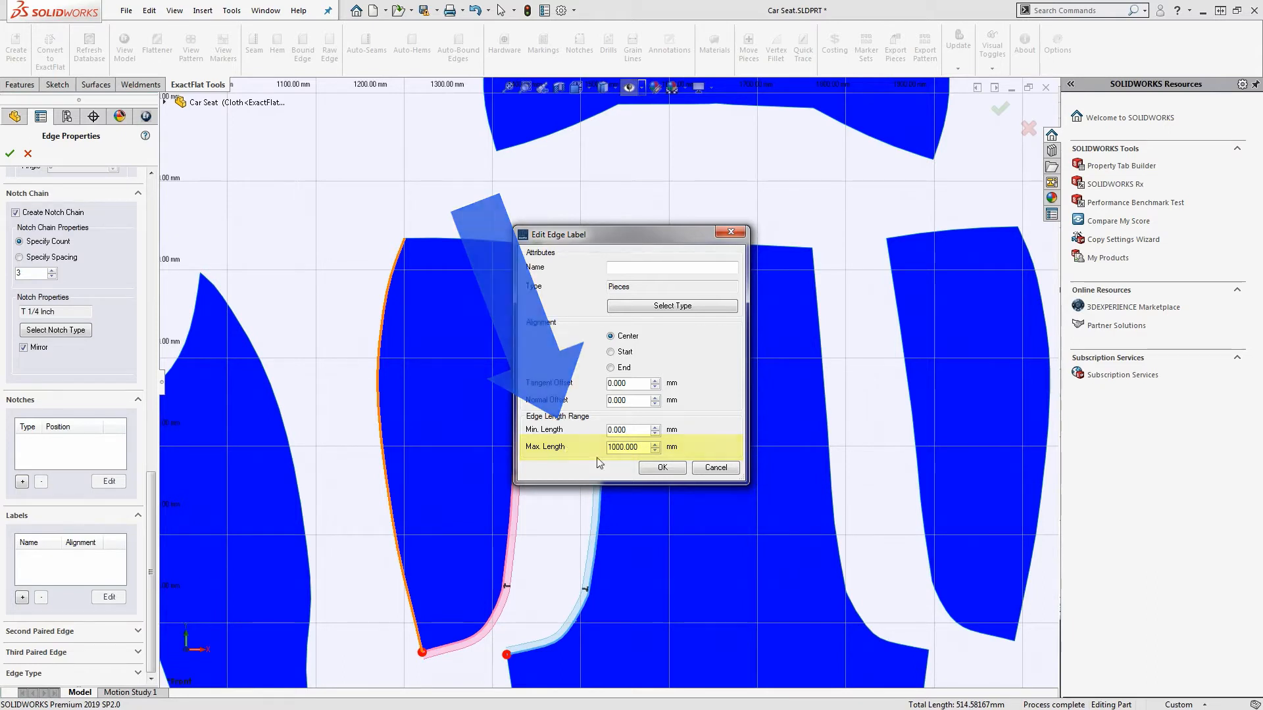
key(Tab)
text(0.000)
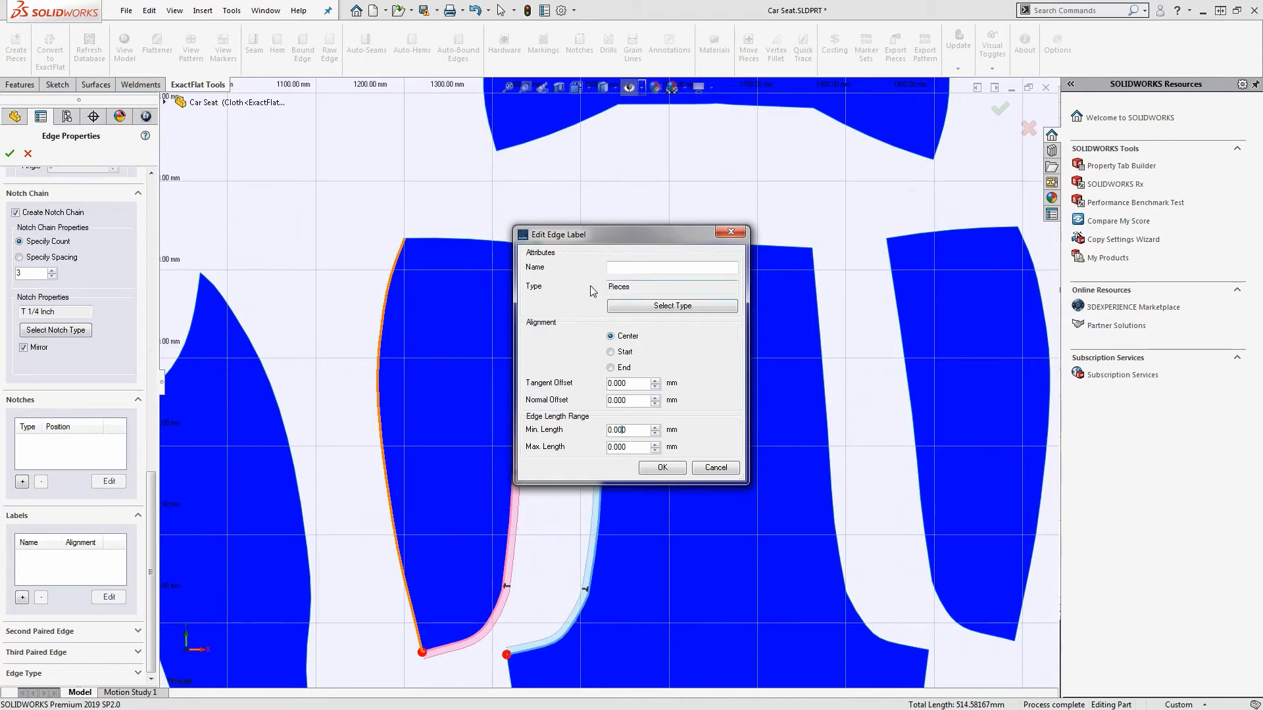
Add the centered Pieces label to the paired edges and inspect its text and notches on both seam allowances.
click(662, 467)
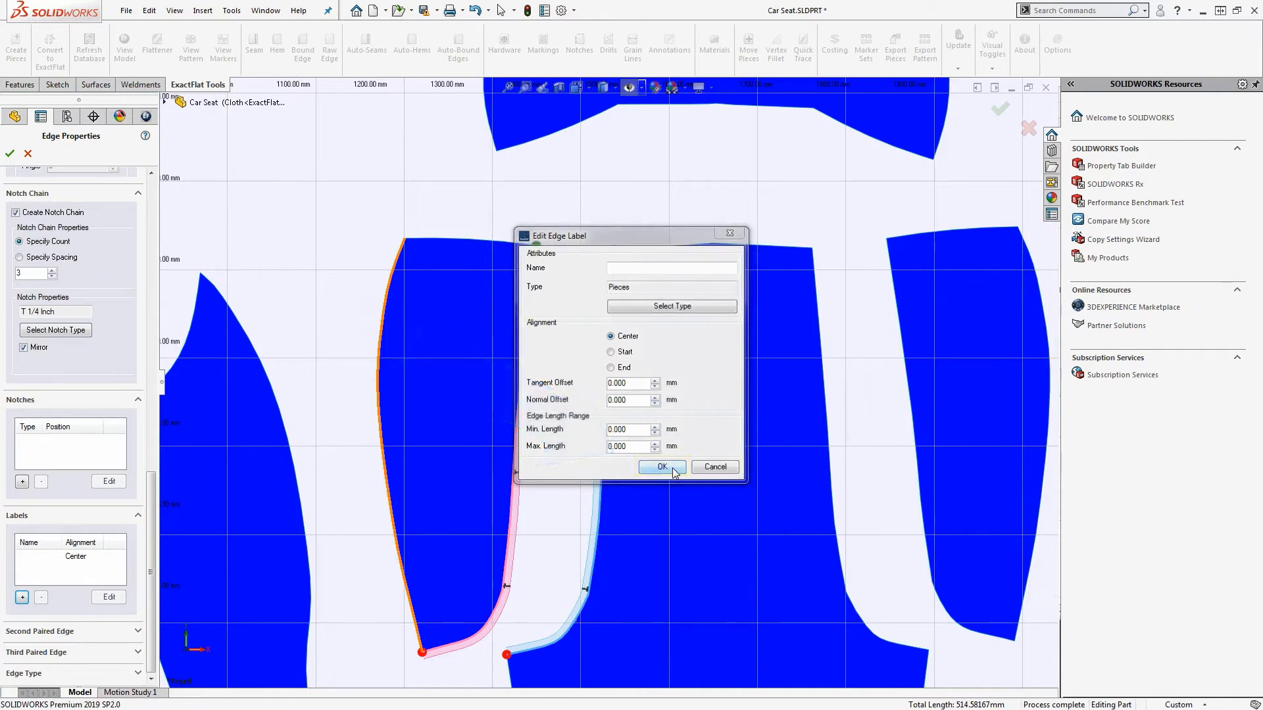
click(672, 468)
scroll(598, 485, down, 6)
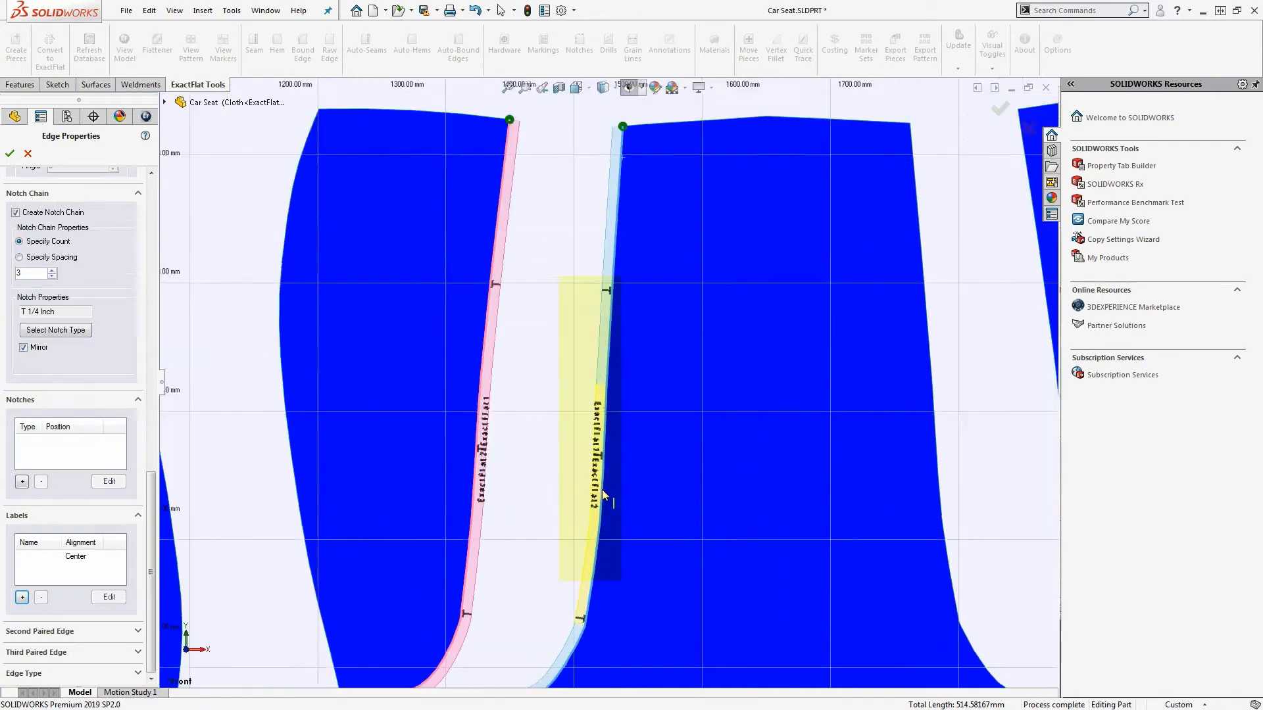
scroll(597, 402, down, 1)
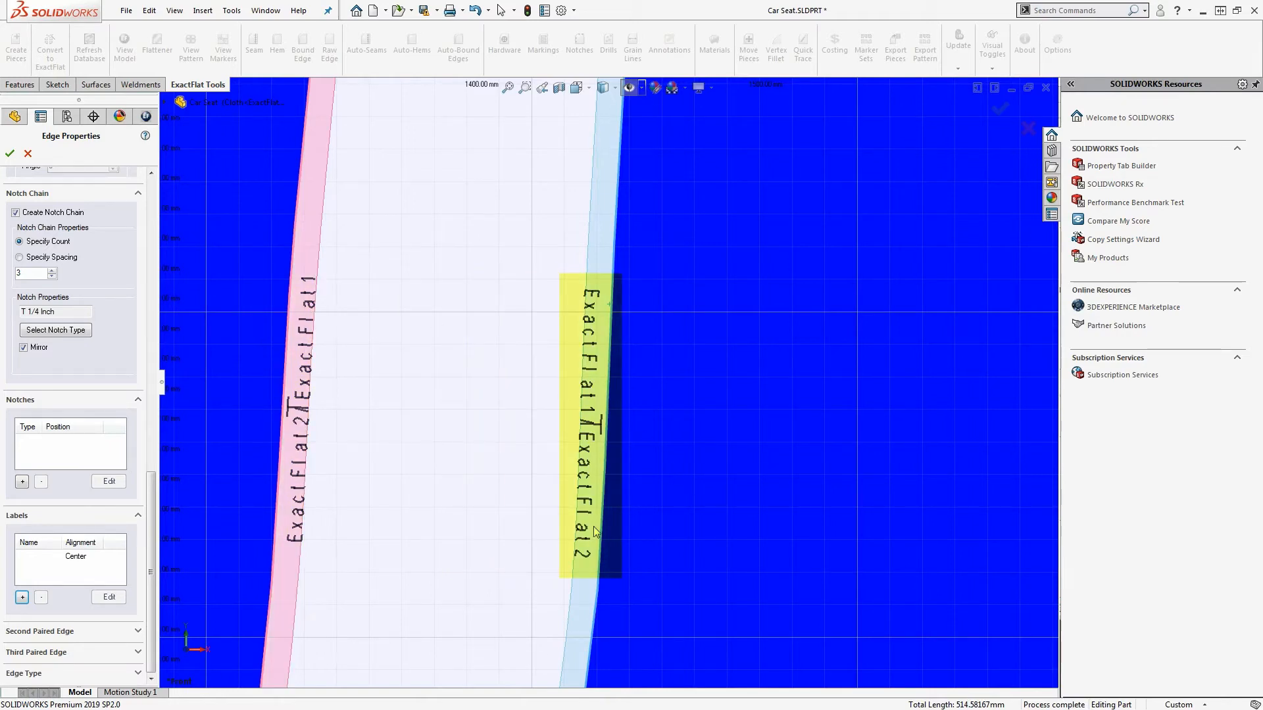
scroll(465, 439, up, 6)
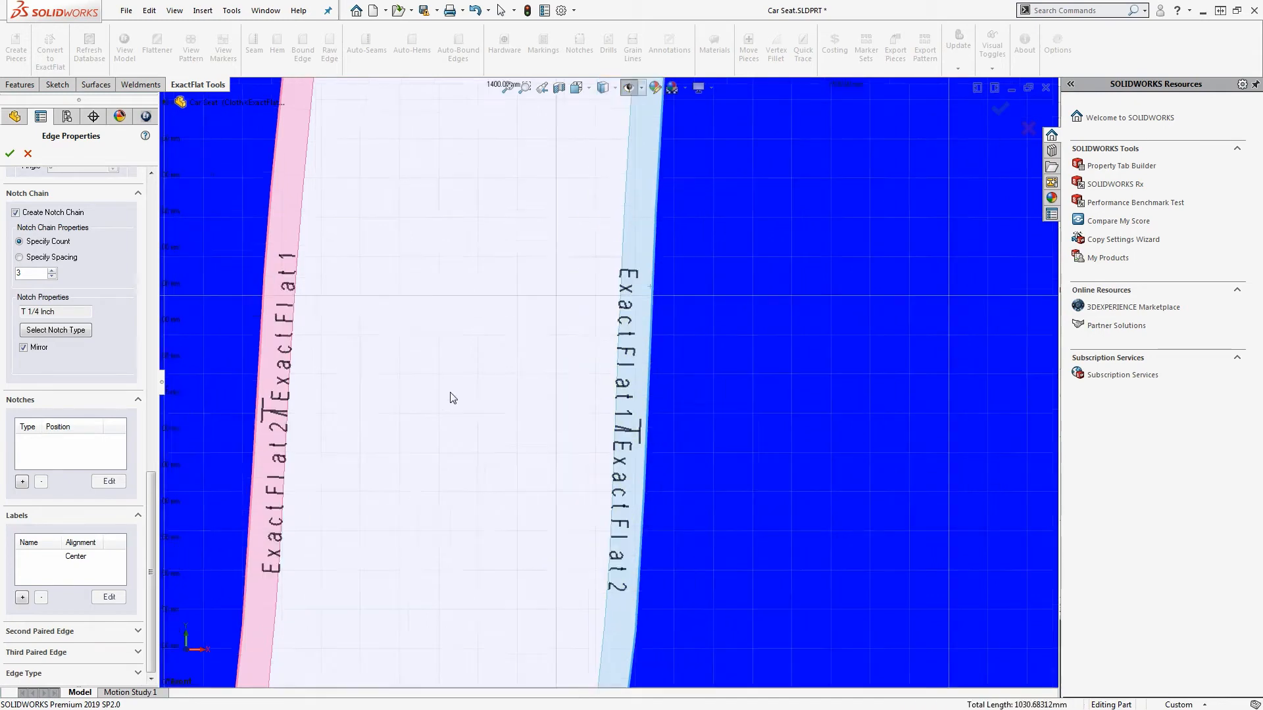
scroll(552, 425, up, 4)
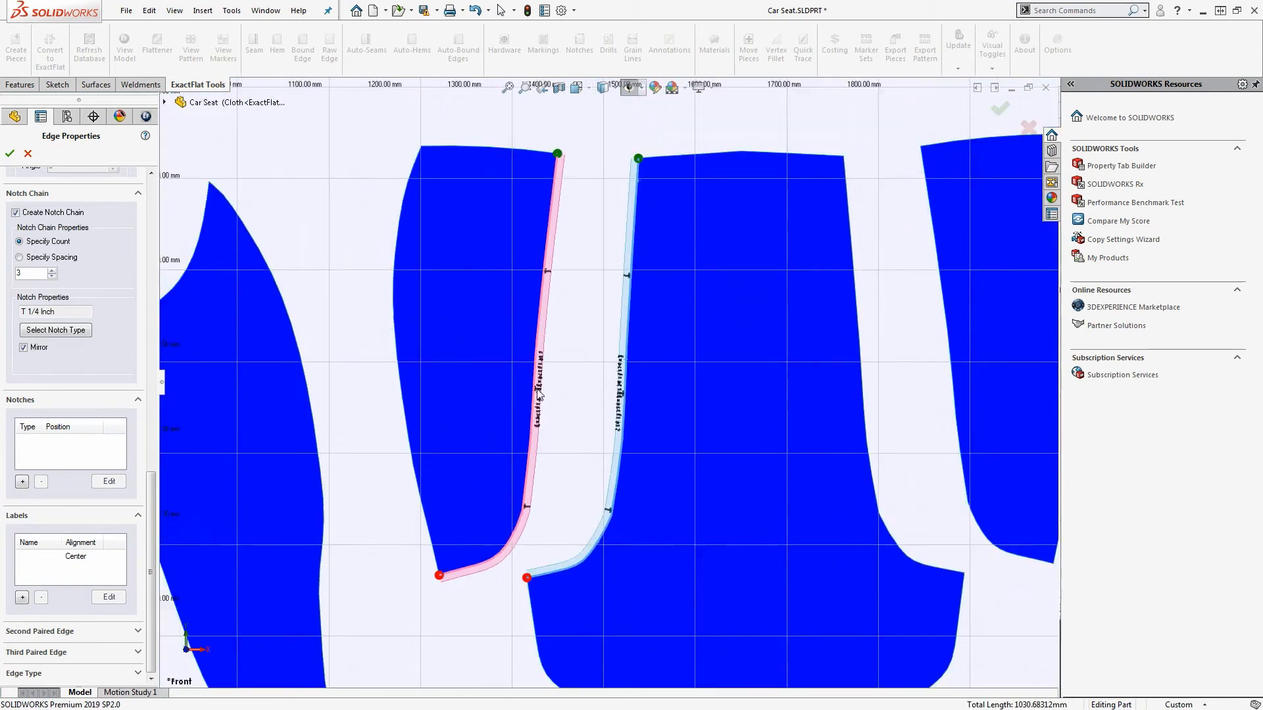
Accept the edge properties of the left side seam and clear the selection in the pattern view.
click(178, 358)
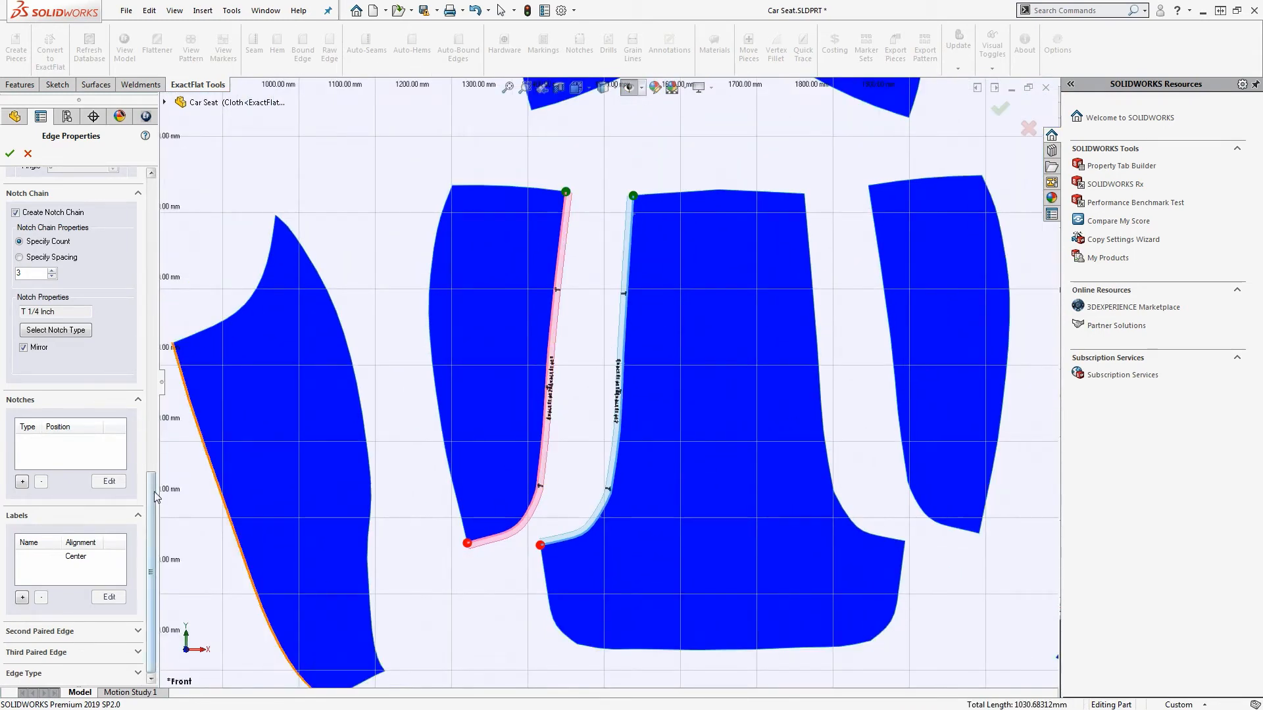
drag(150, 549, 149, 197)
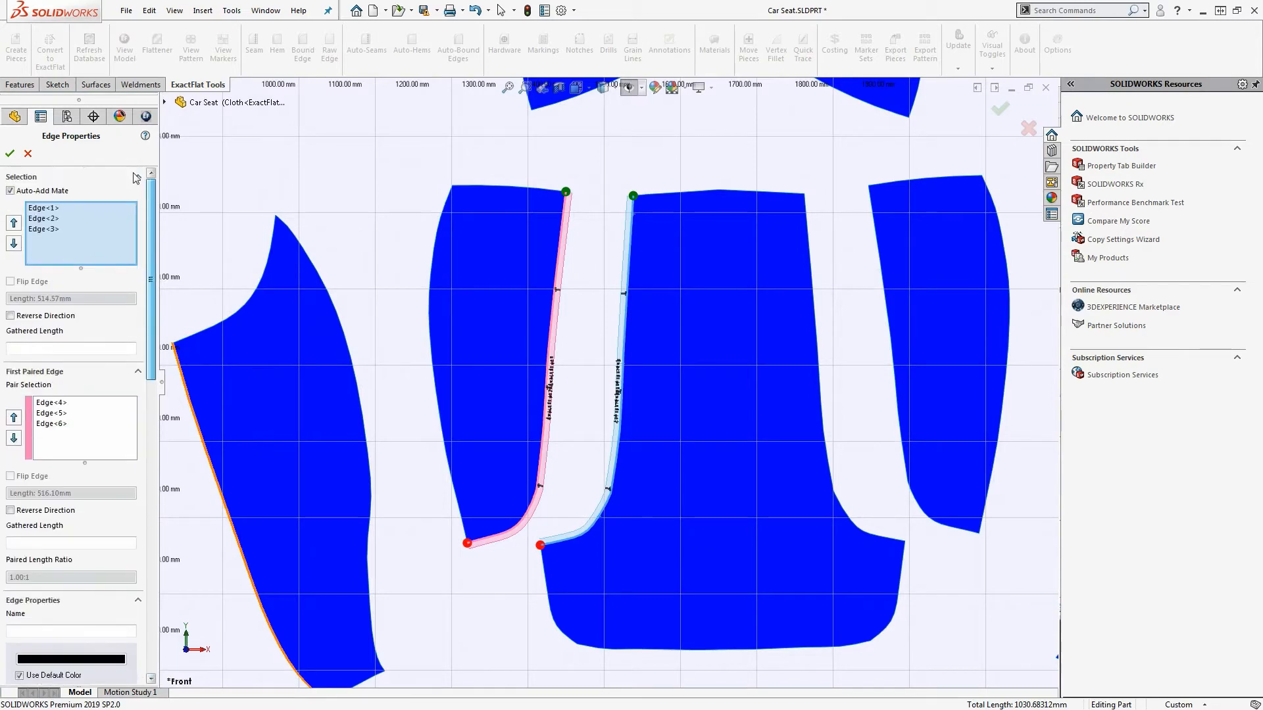
click(9, 156)
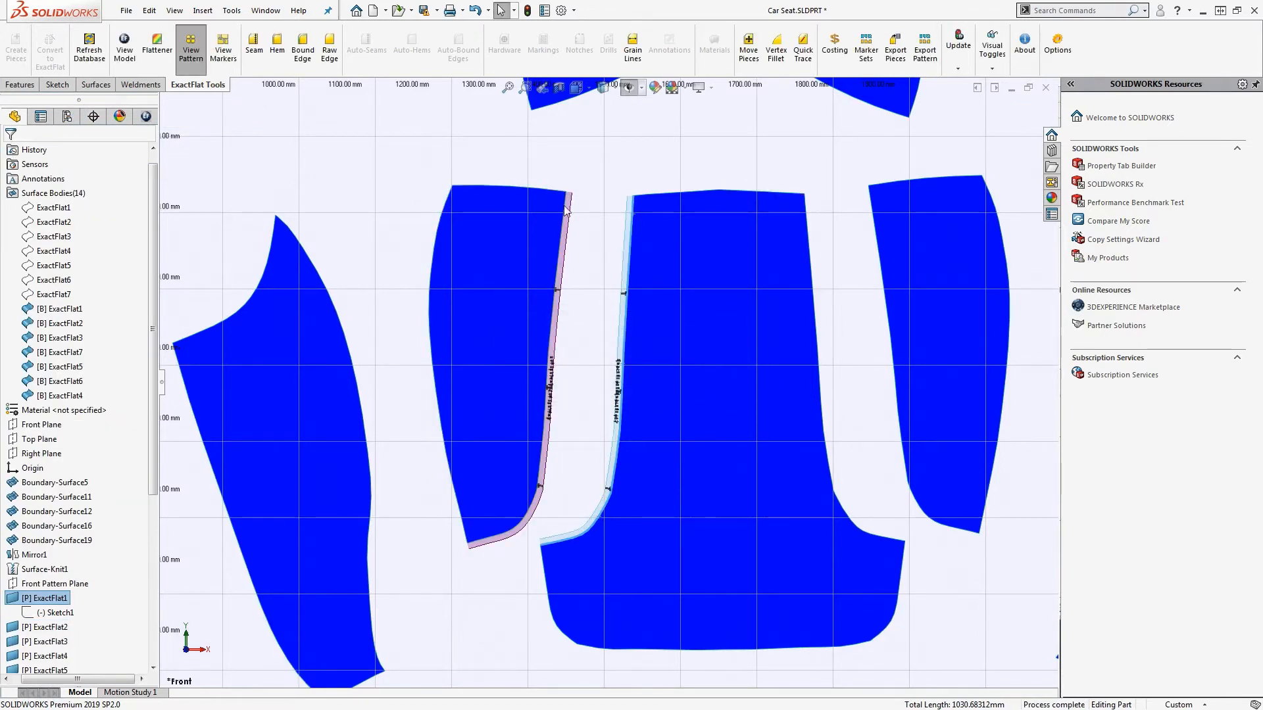
click(635, 158)
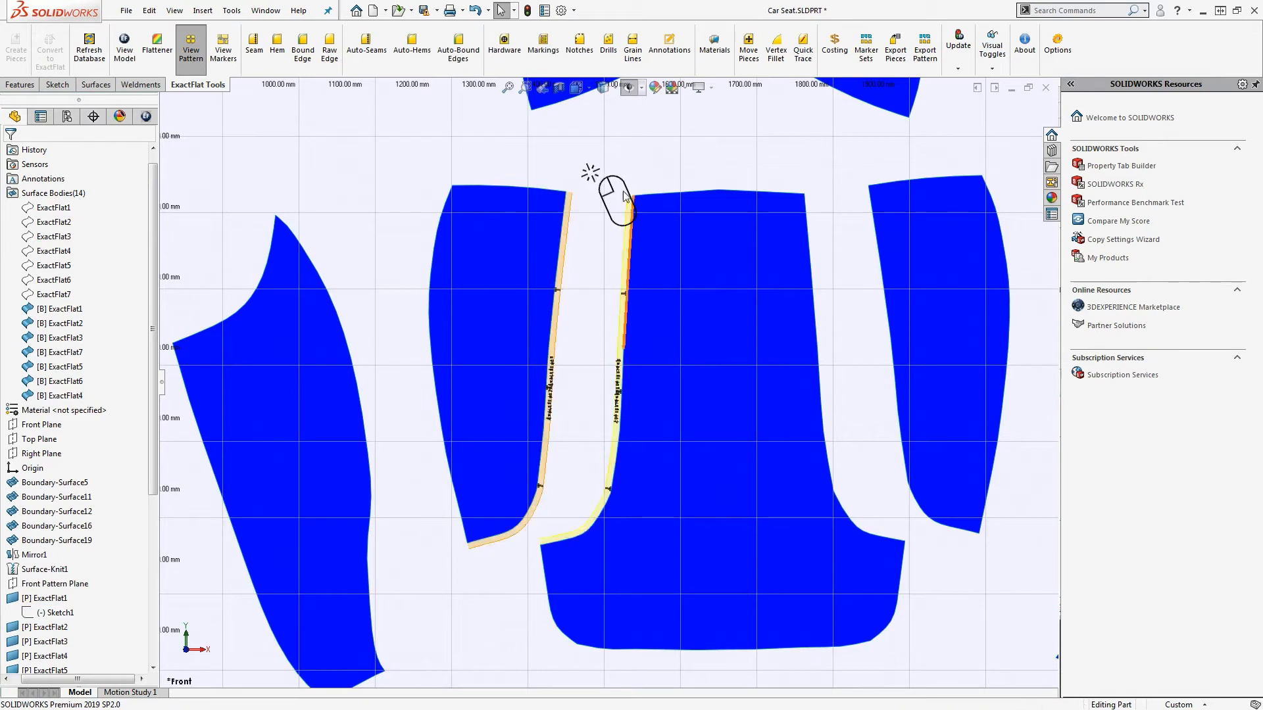
click(570, 184)
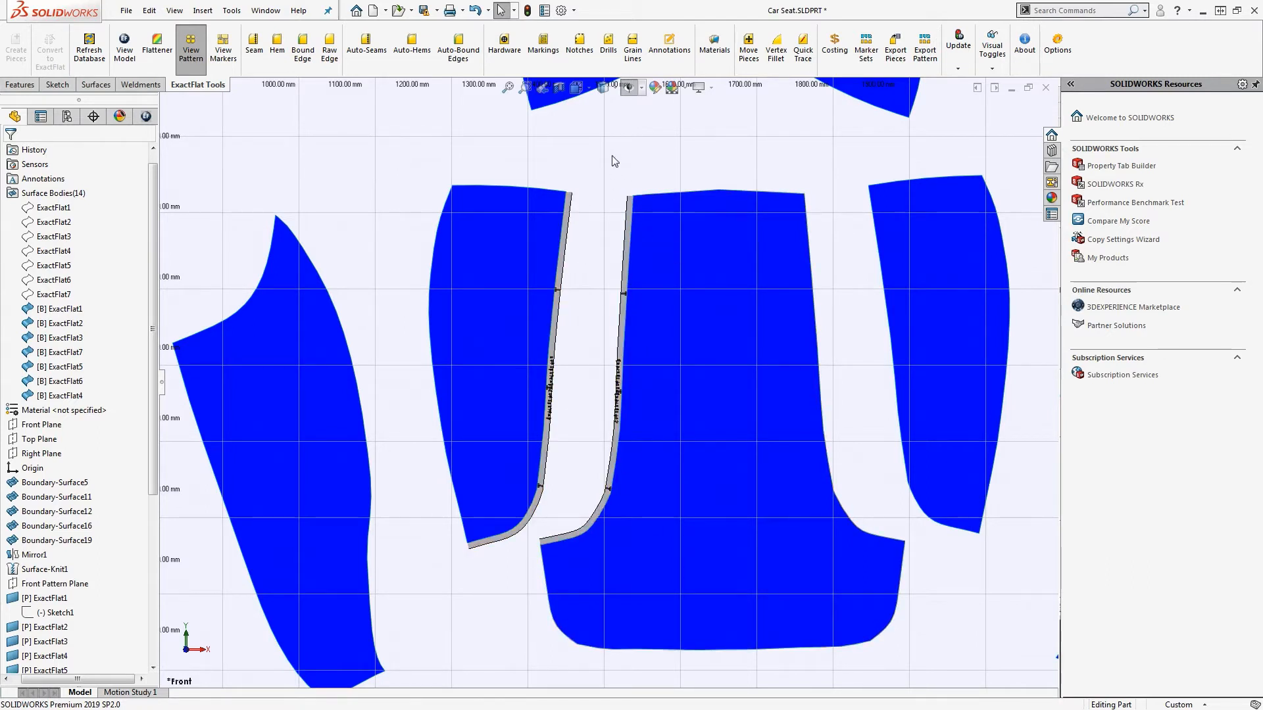
Reopen the seam between the center panel and the left side panel and change its seam type to Join 10mm.
click(630, 243)
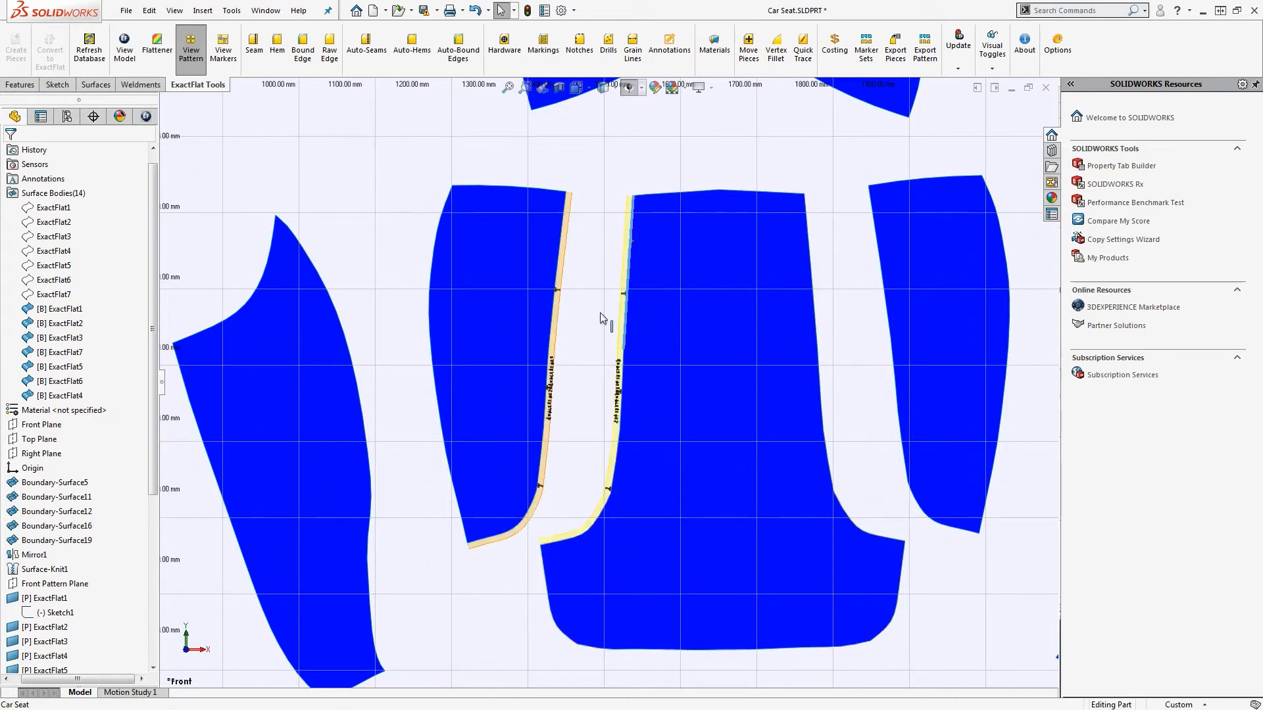
click(254, 46)
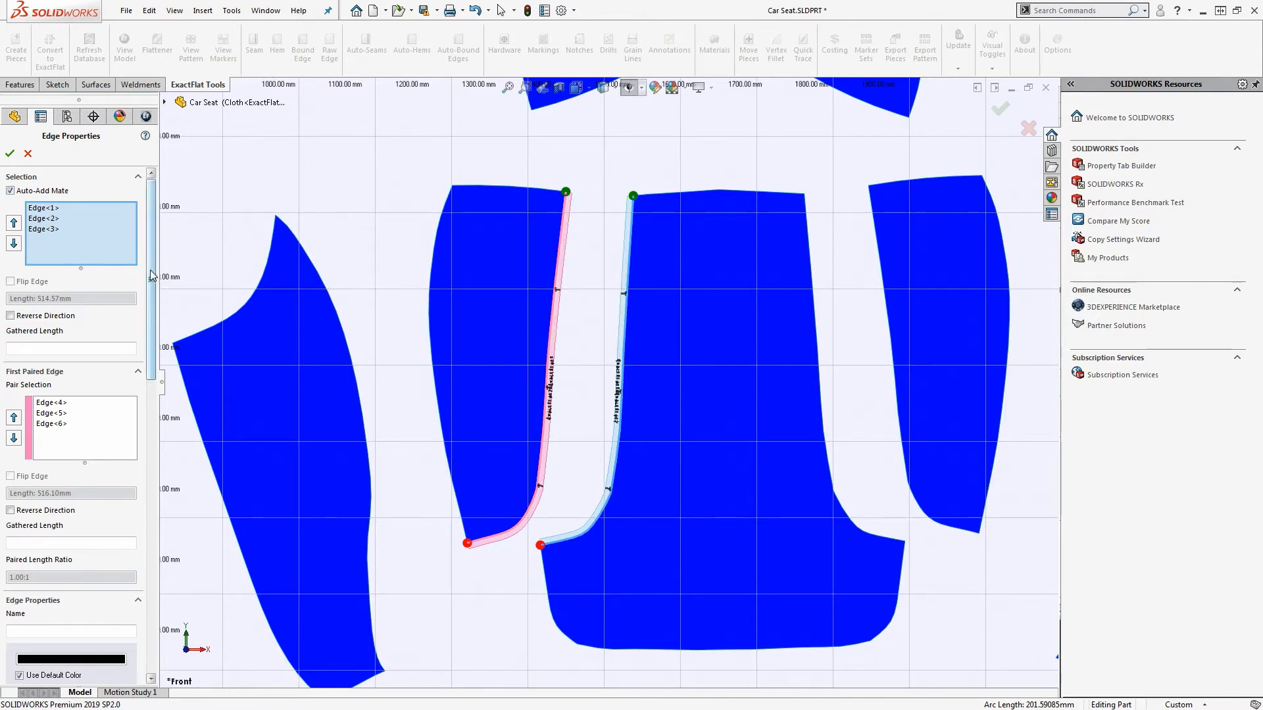
scroll(148, 406, down, 5)
scroll(148, 406, down, 1)
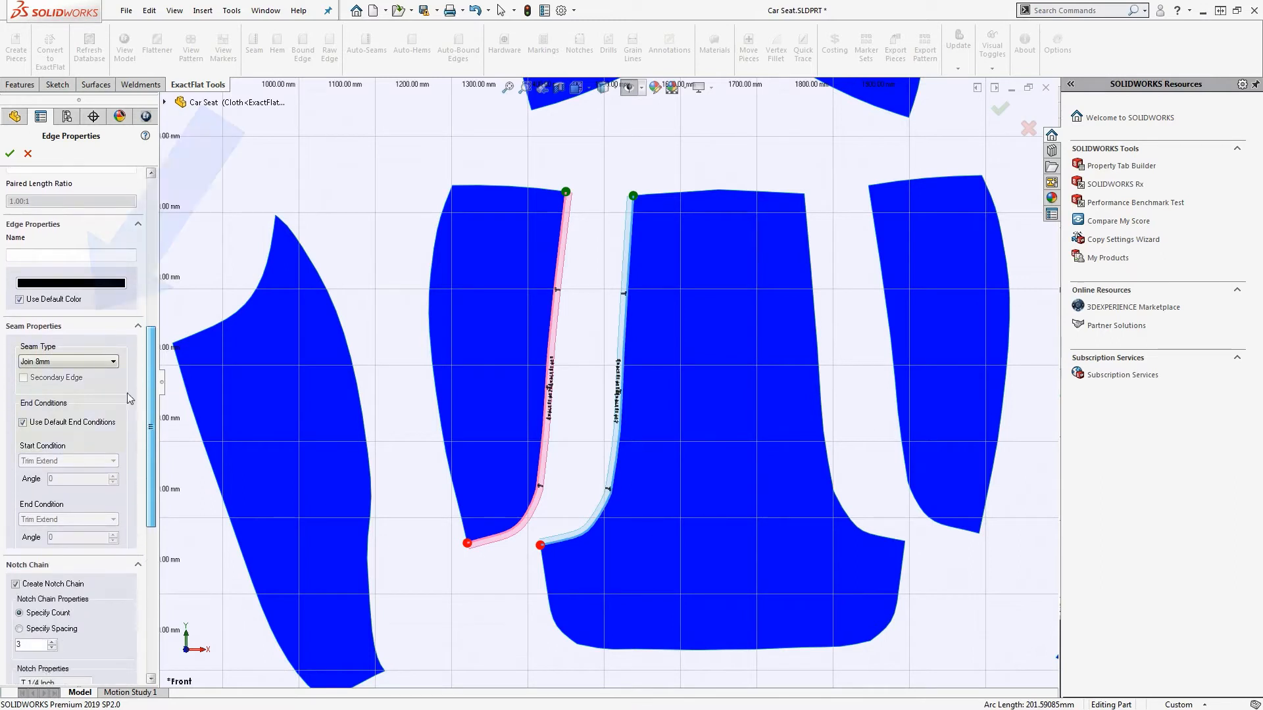
click(106, 361)
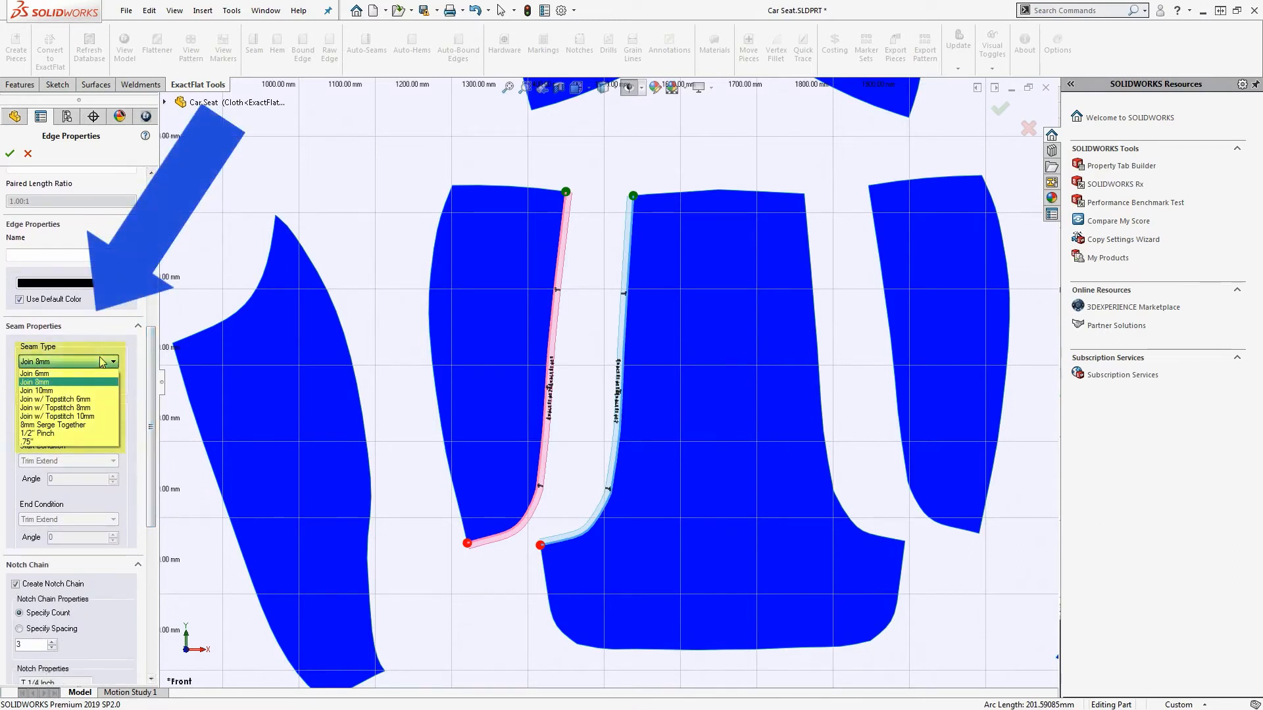
click(52, 391)
Inspect the seam allowances and piece labels on both paired edges and accept the edge properties.
scroll(613, 301, down, 3)
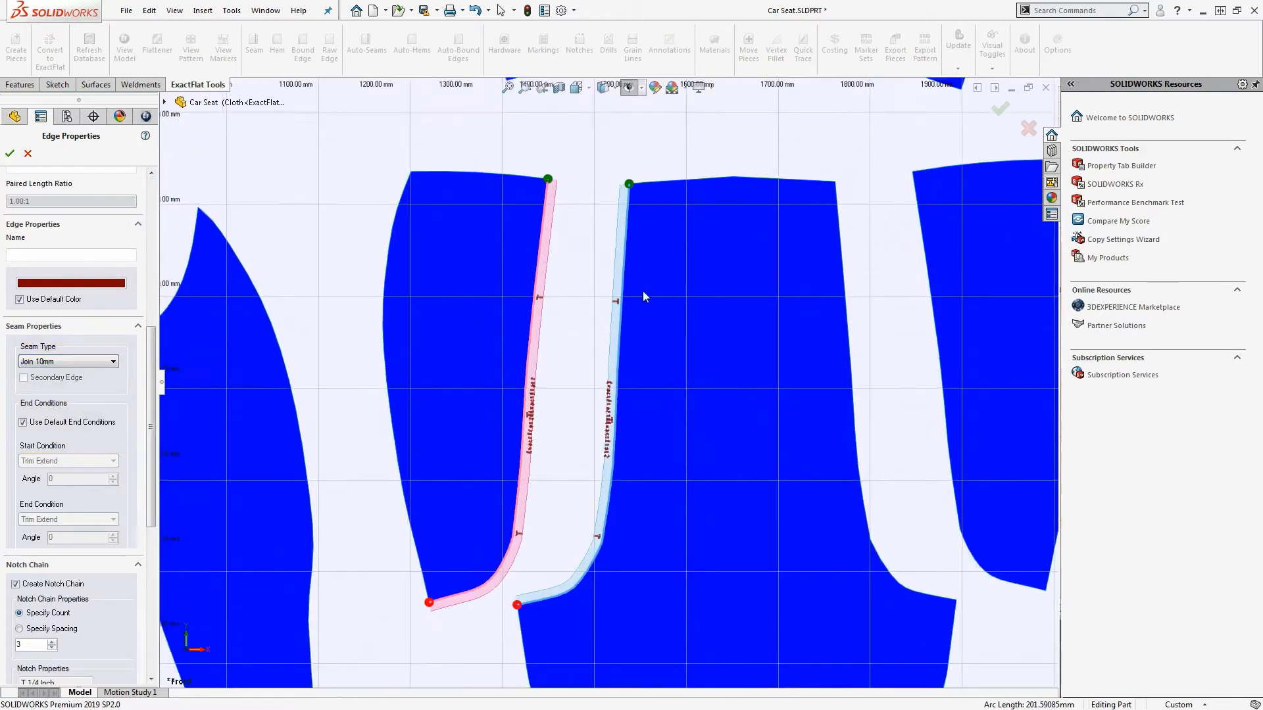
scroll(621, 332, down, 1)
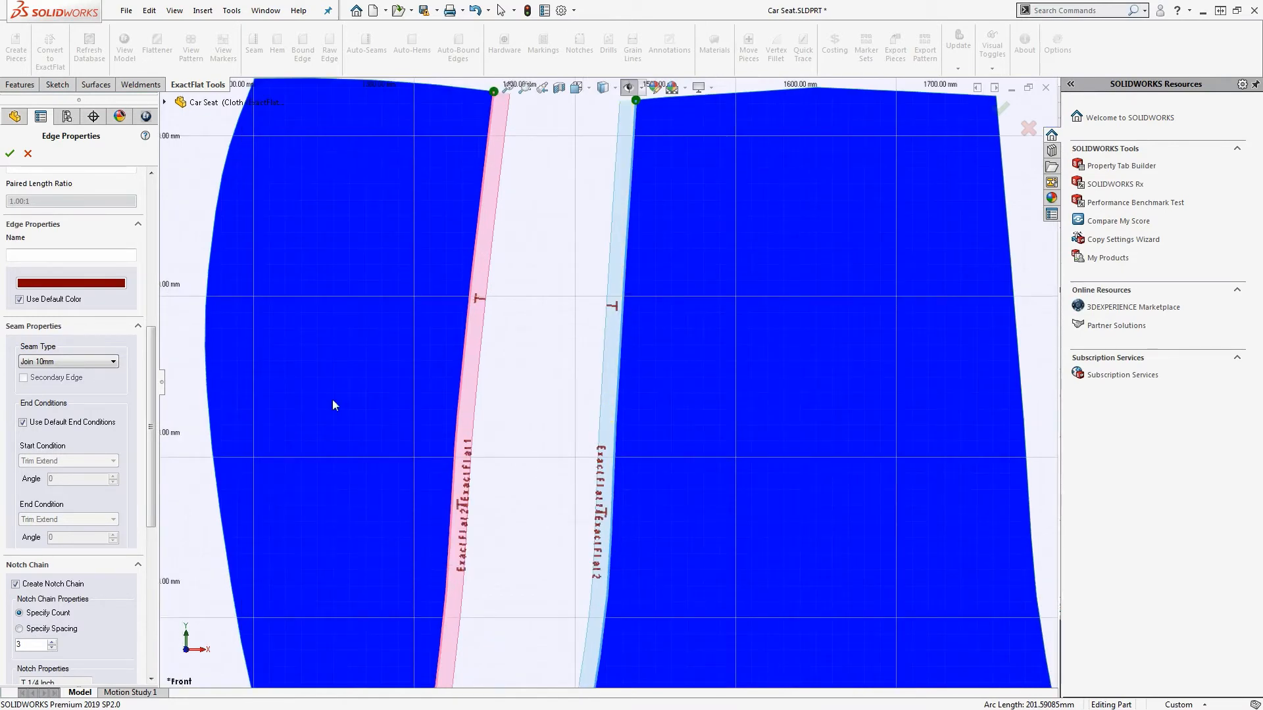
click(10, 153)
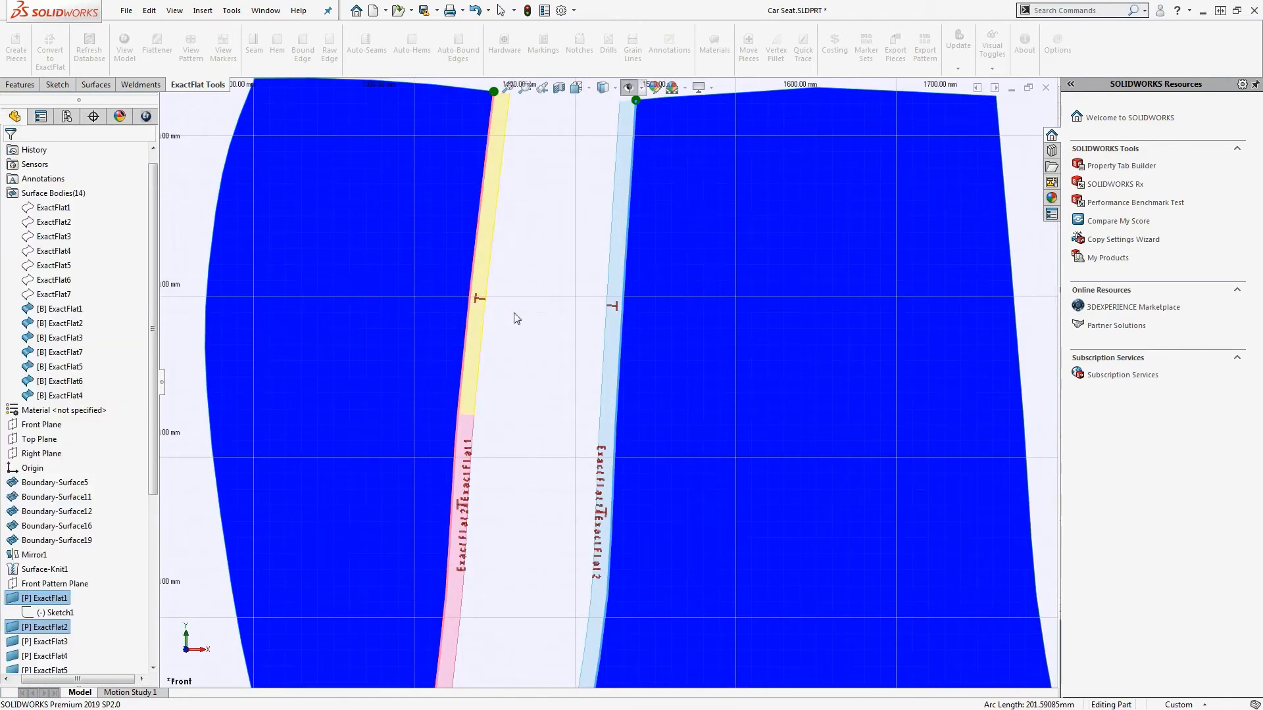
scroll(548, 325, up, 1)
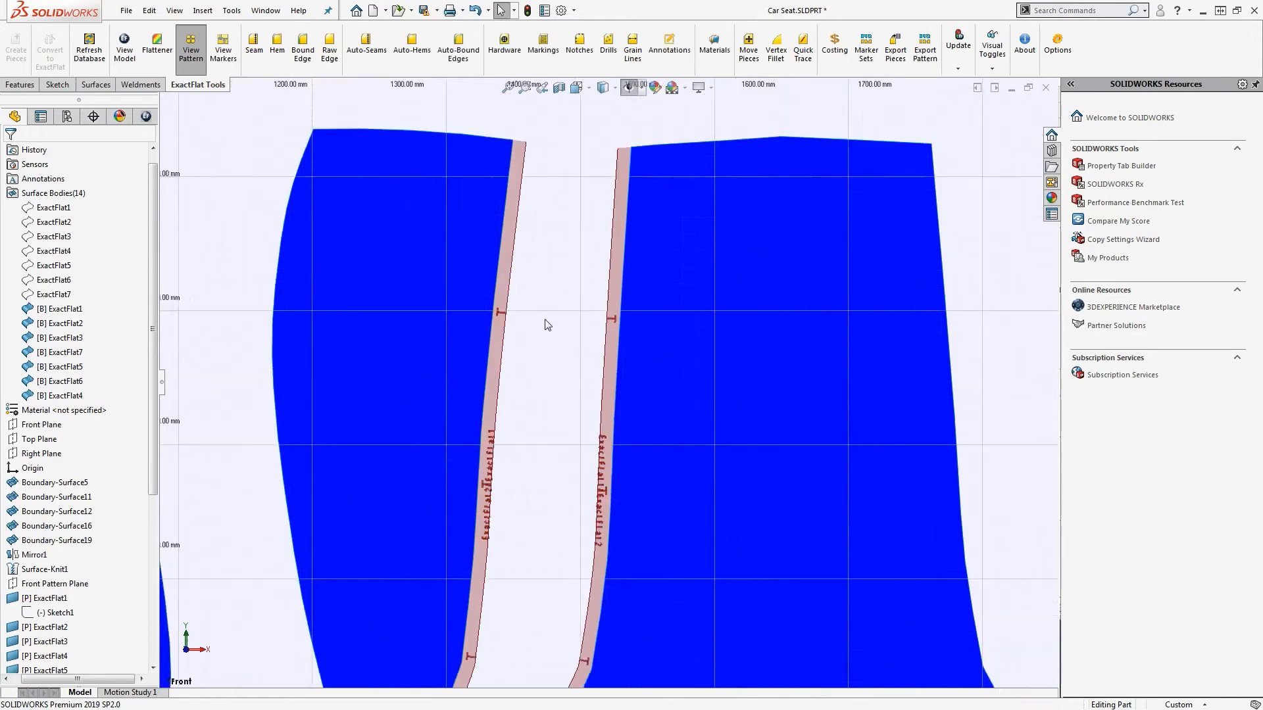
scroll(546, 323, up, 5)
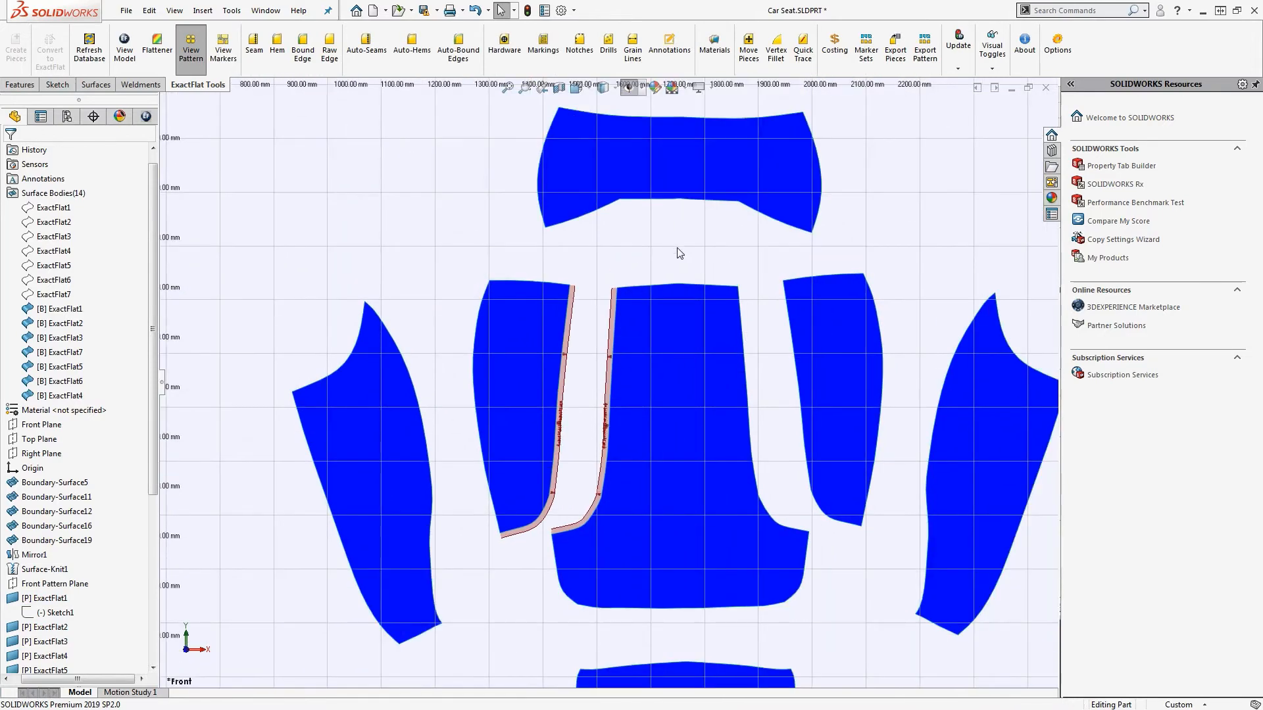
Add a seam along the three right-hand edges of the center panel, paired with the matching edges of the right side panel.
scroll(793, 326, down, 2)
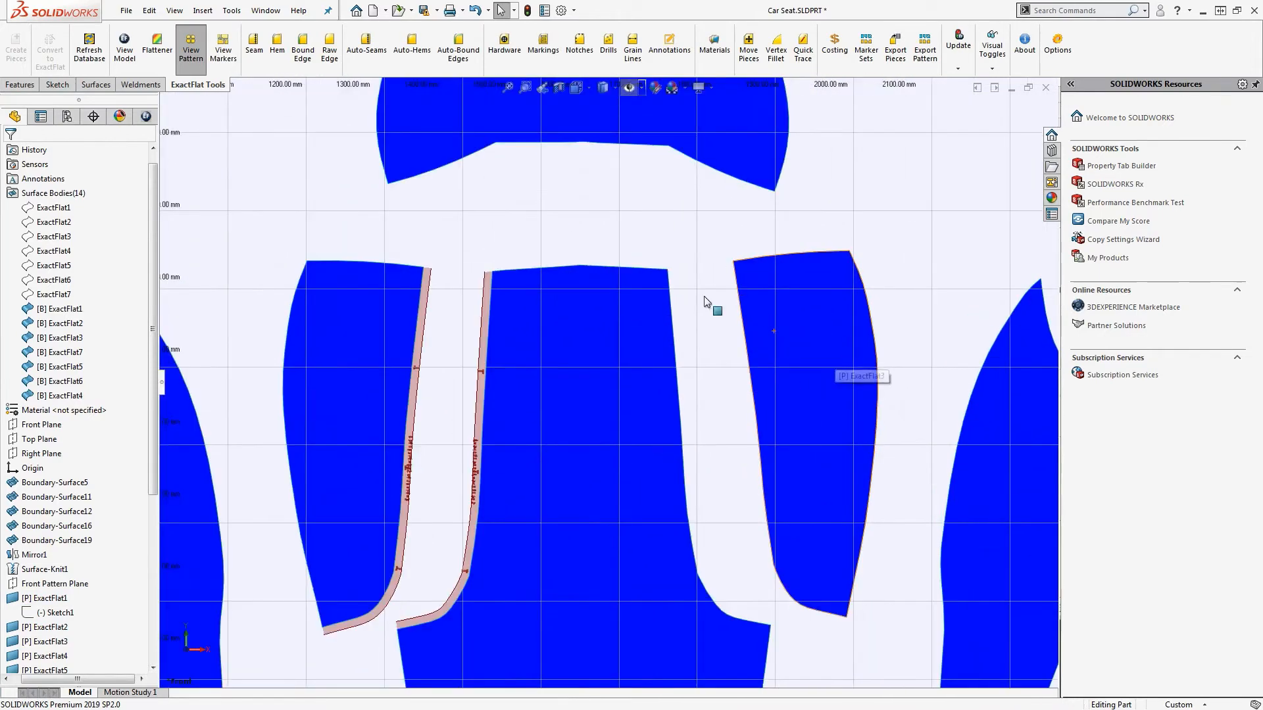
click(679, 419)
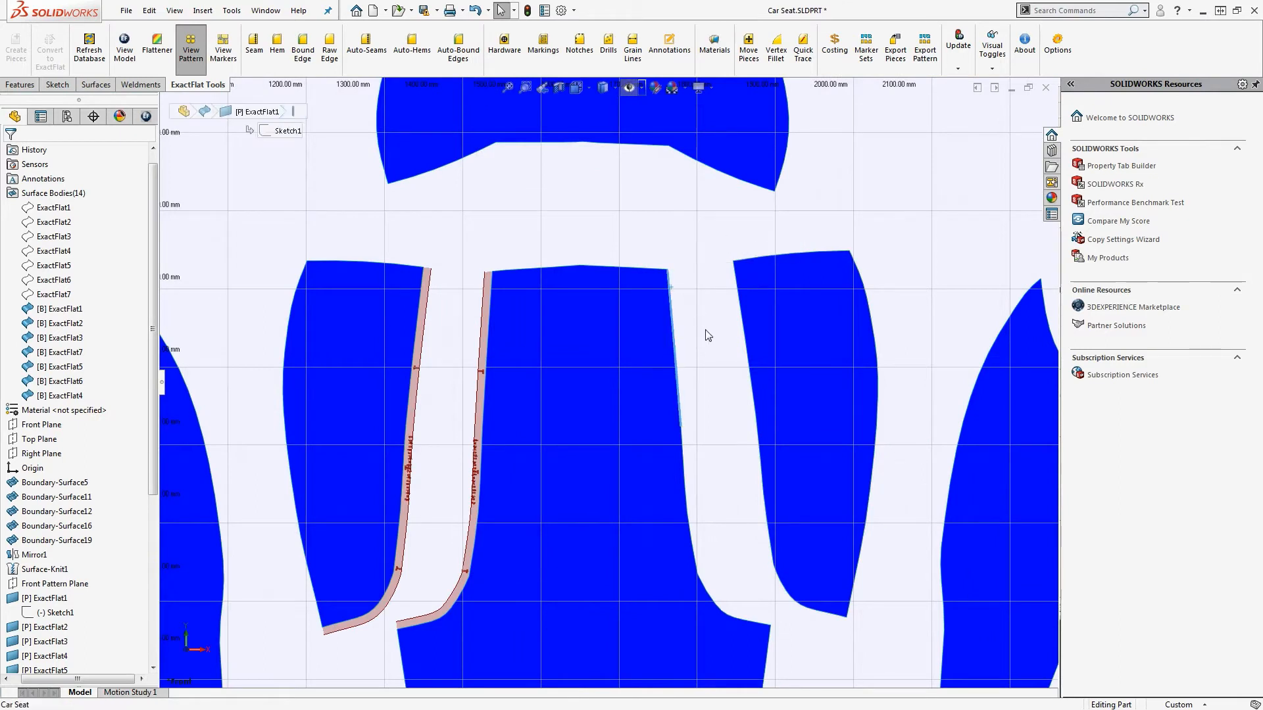
ctrl+click(686, 458)
ctrl+click(708, 594)
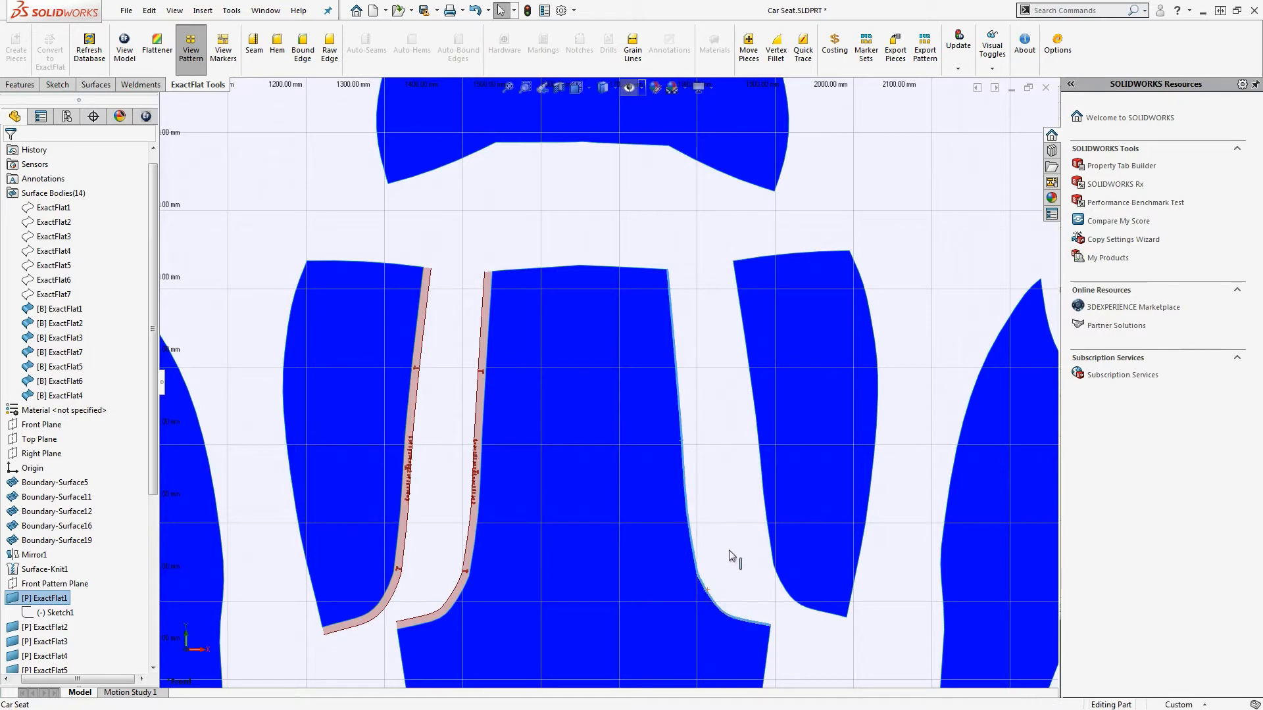
click(258, 49)
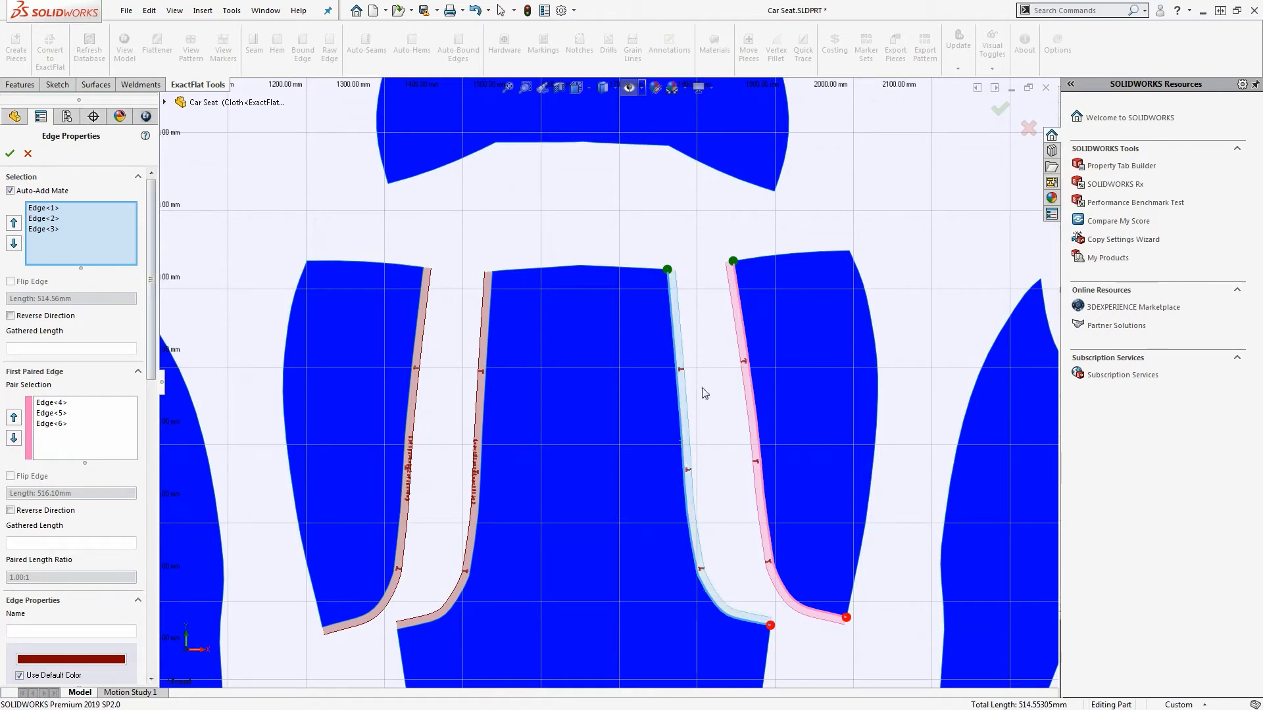
scroll(738, 392, down, 2)
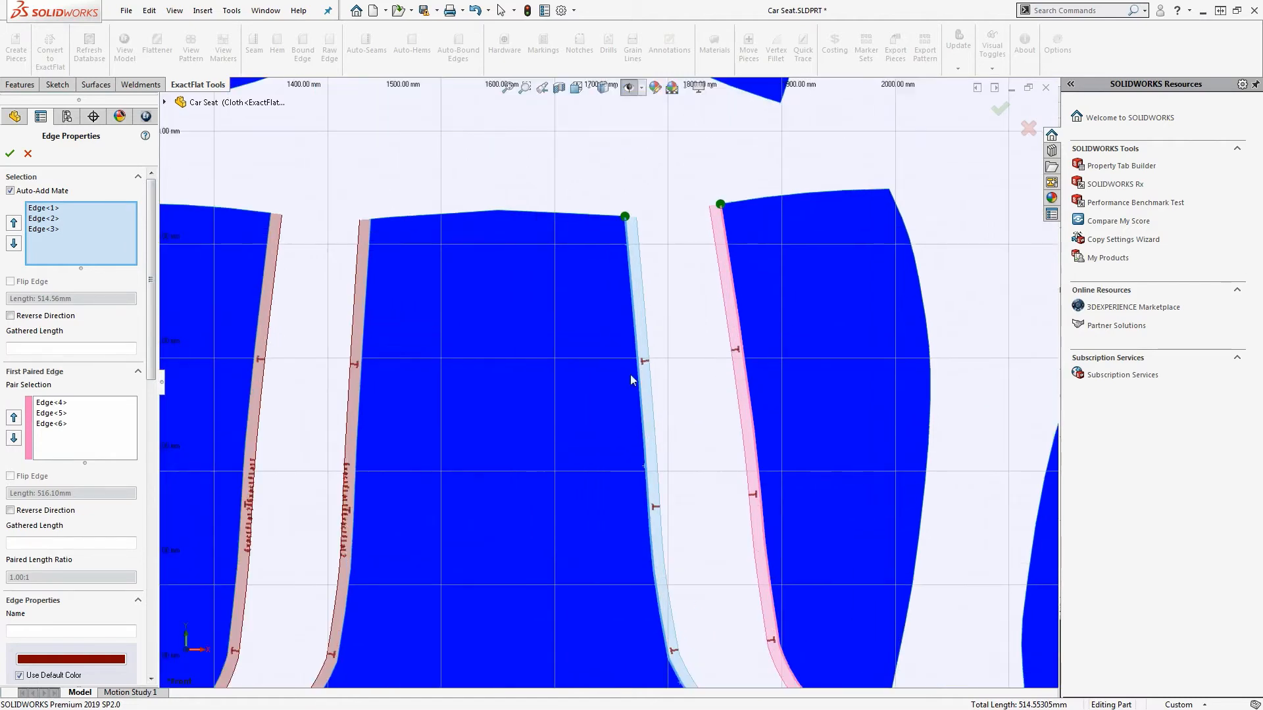
drag(151, 296, 155, 589)
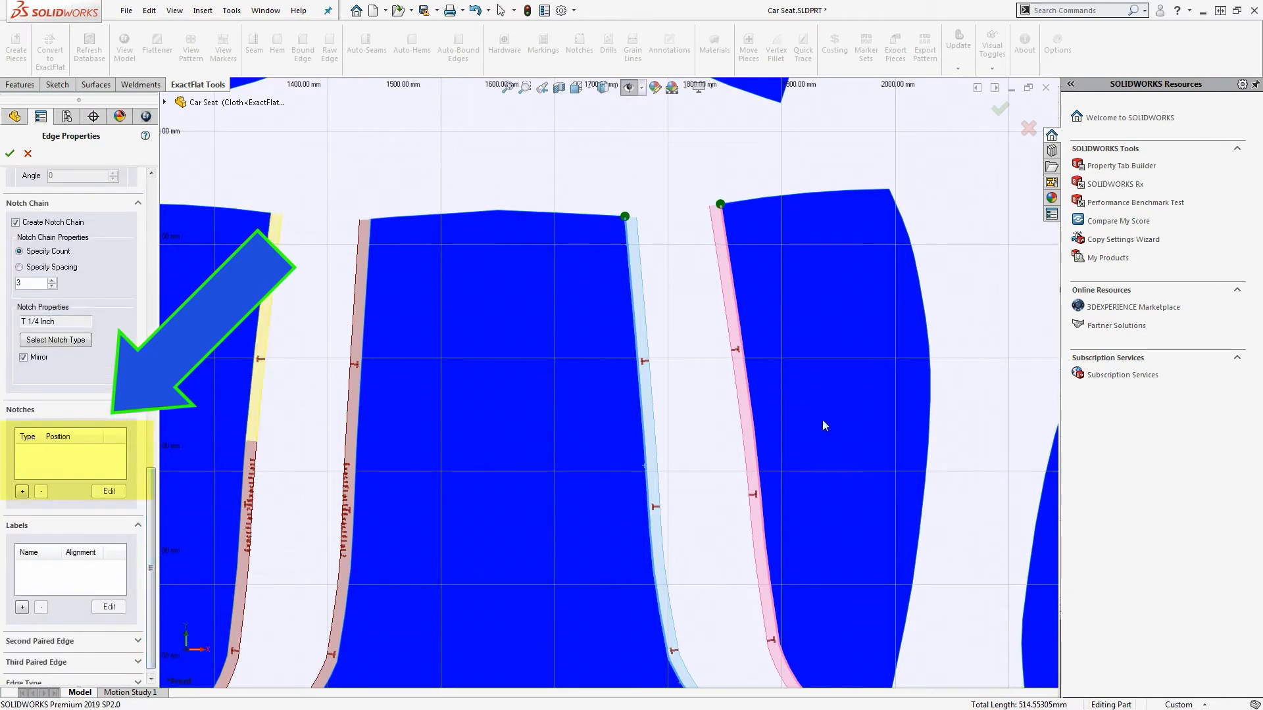
click(10, 154)
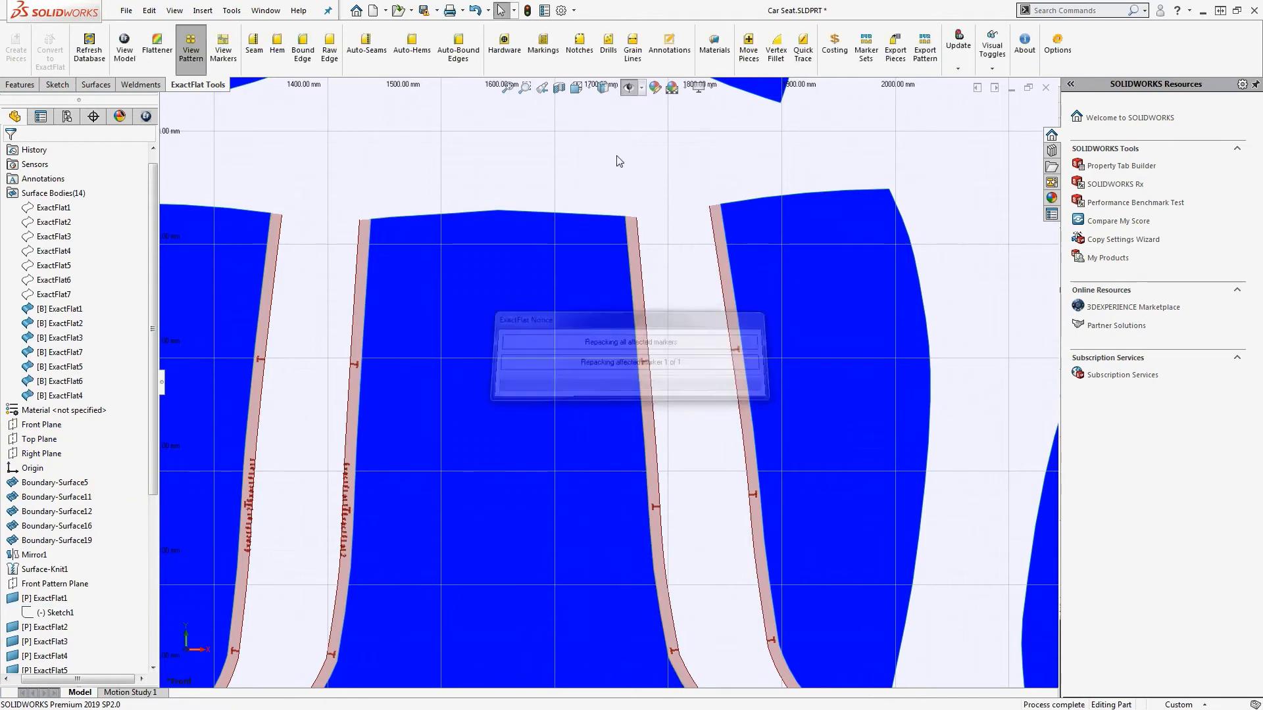
Seam the left side panel's outer edge and the center panel's lower-left edge to the matching inner edges of the left outer piece.
scroll(585, 189, up, 4)
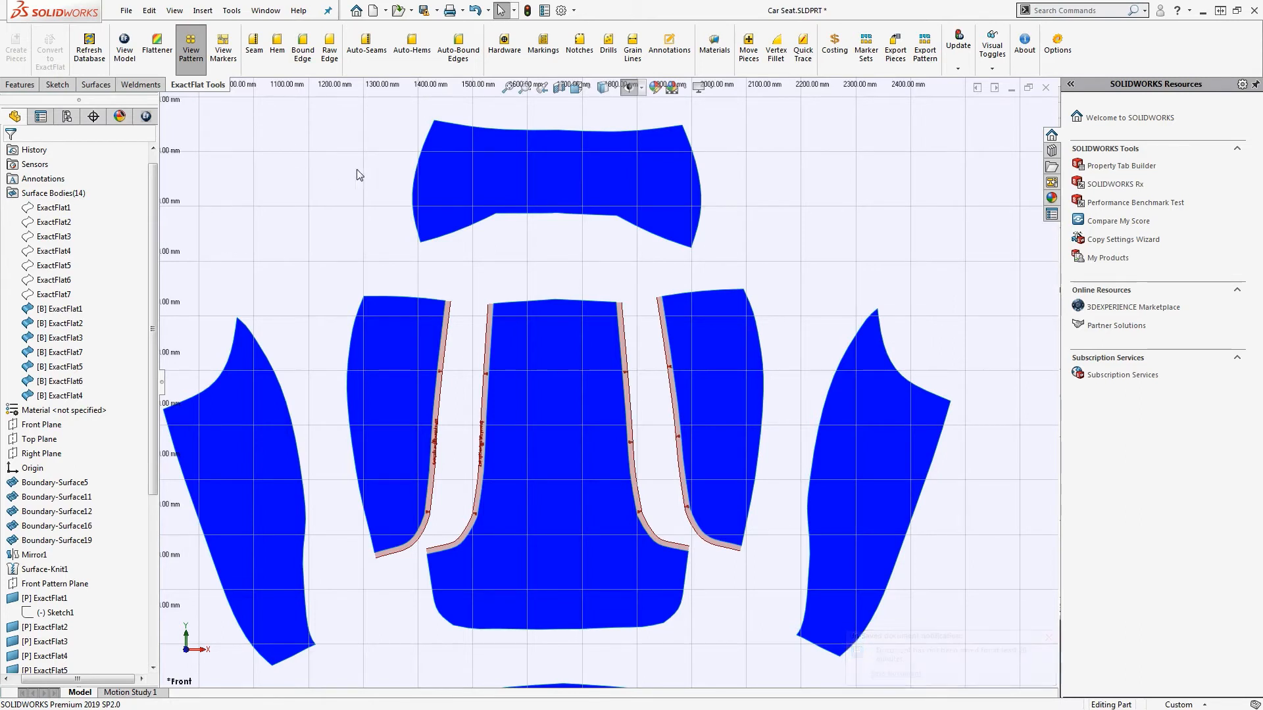
click(355, 322)
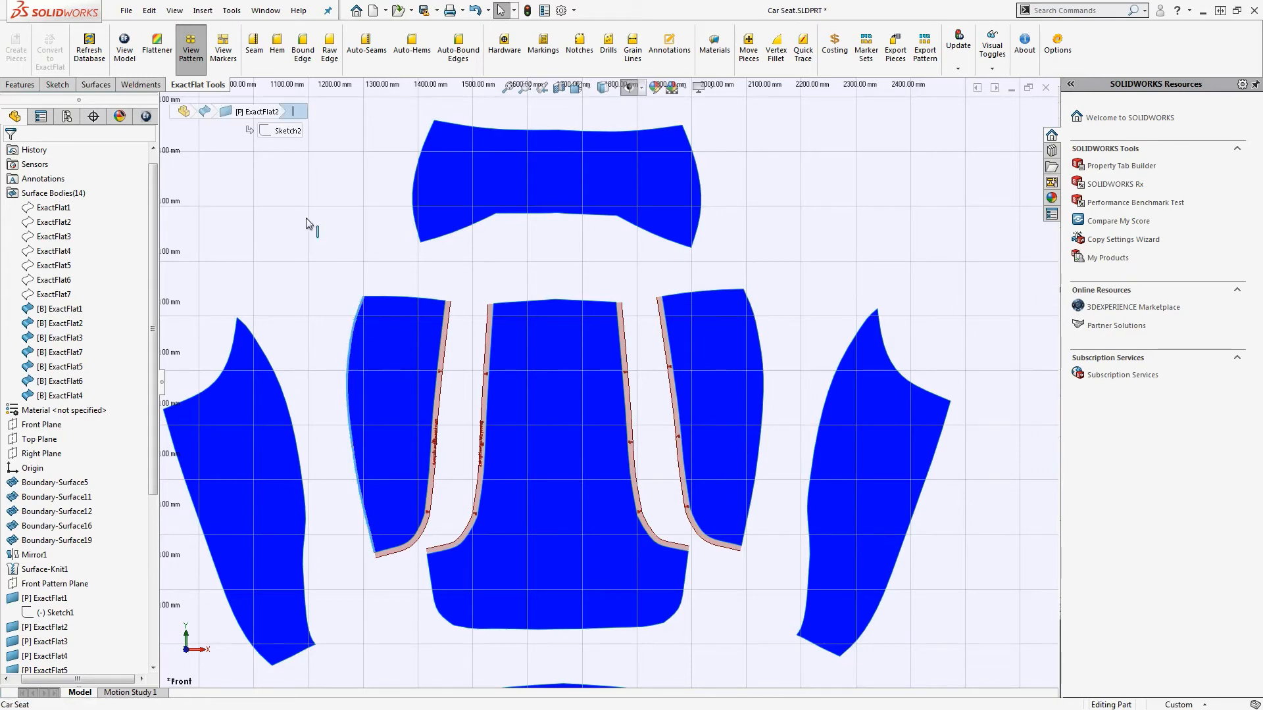
click(253, 52)
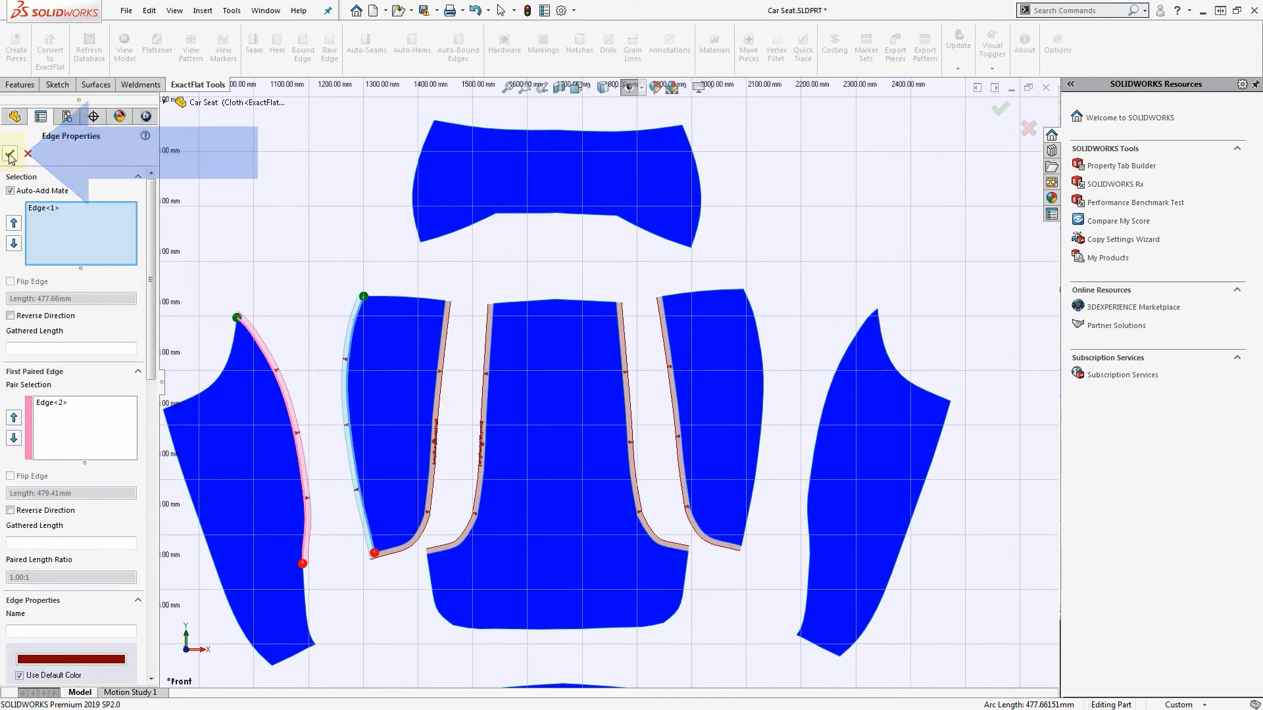
click(10, 156)
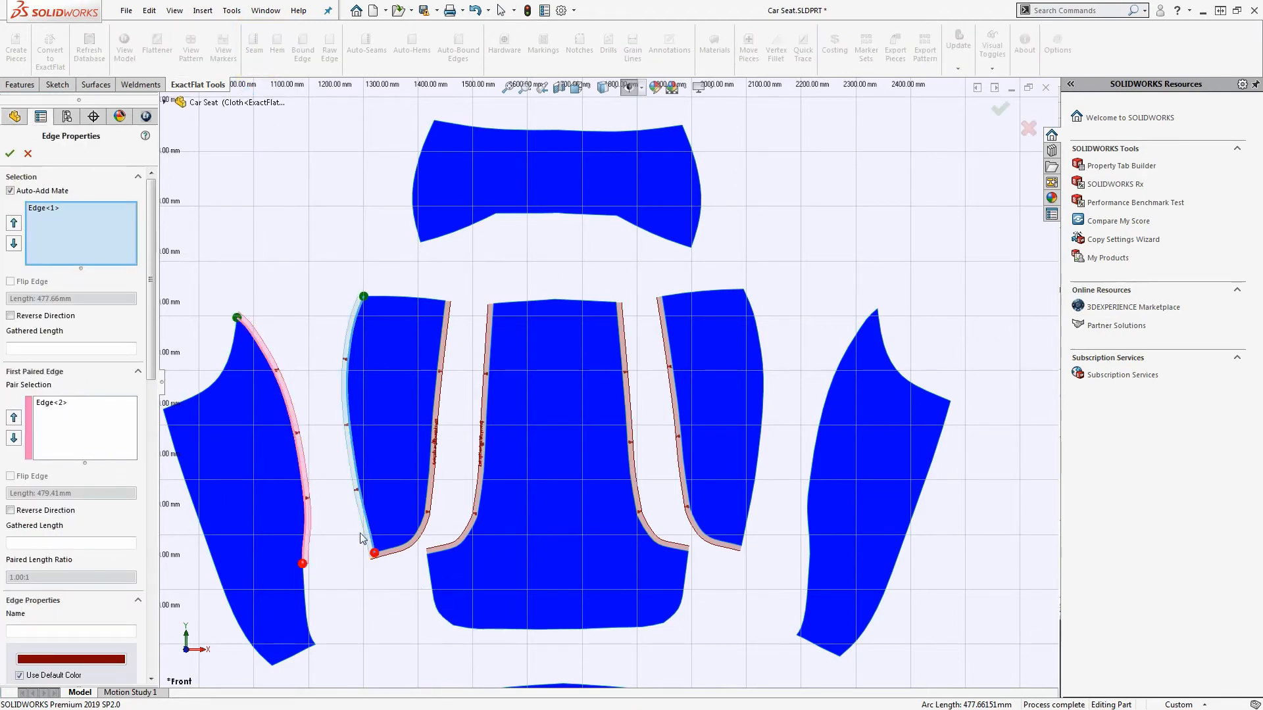
click(433, 594)
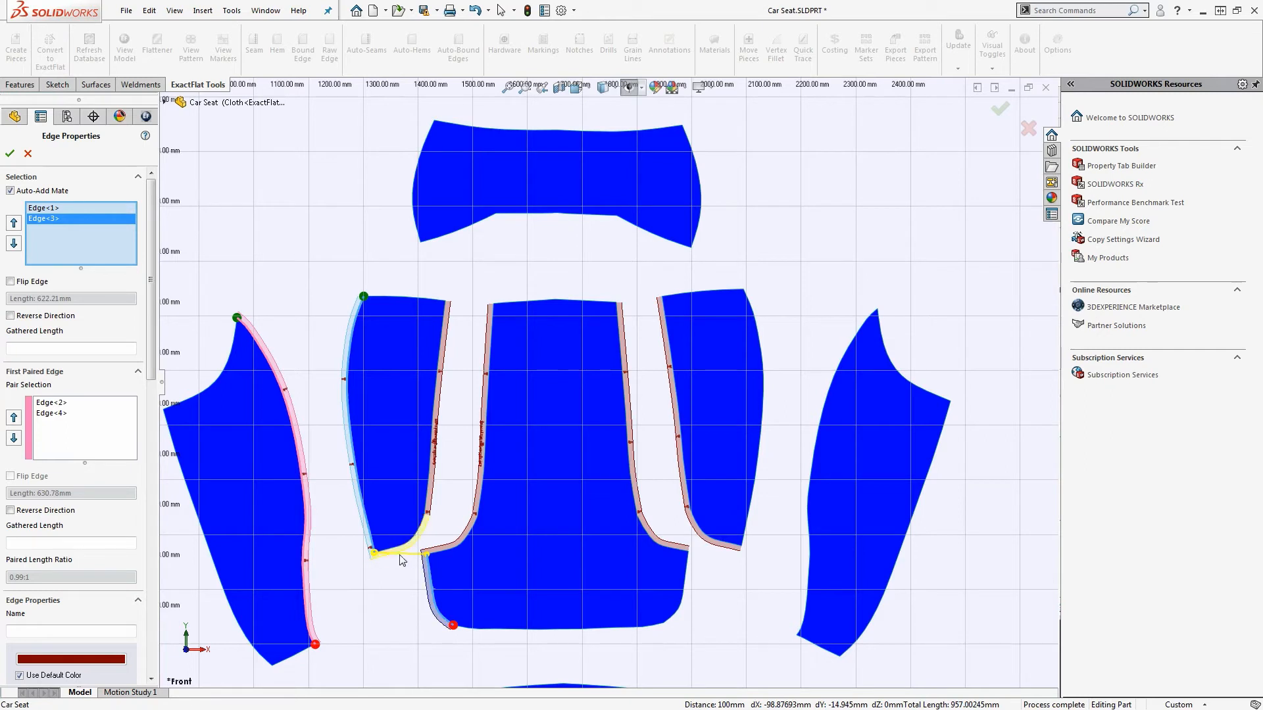
click(9, 155)
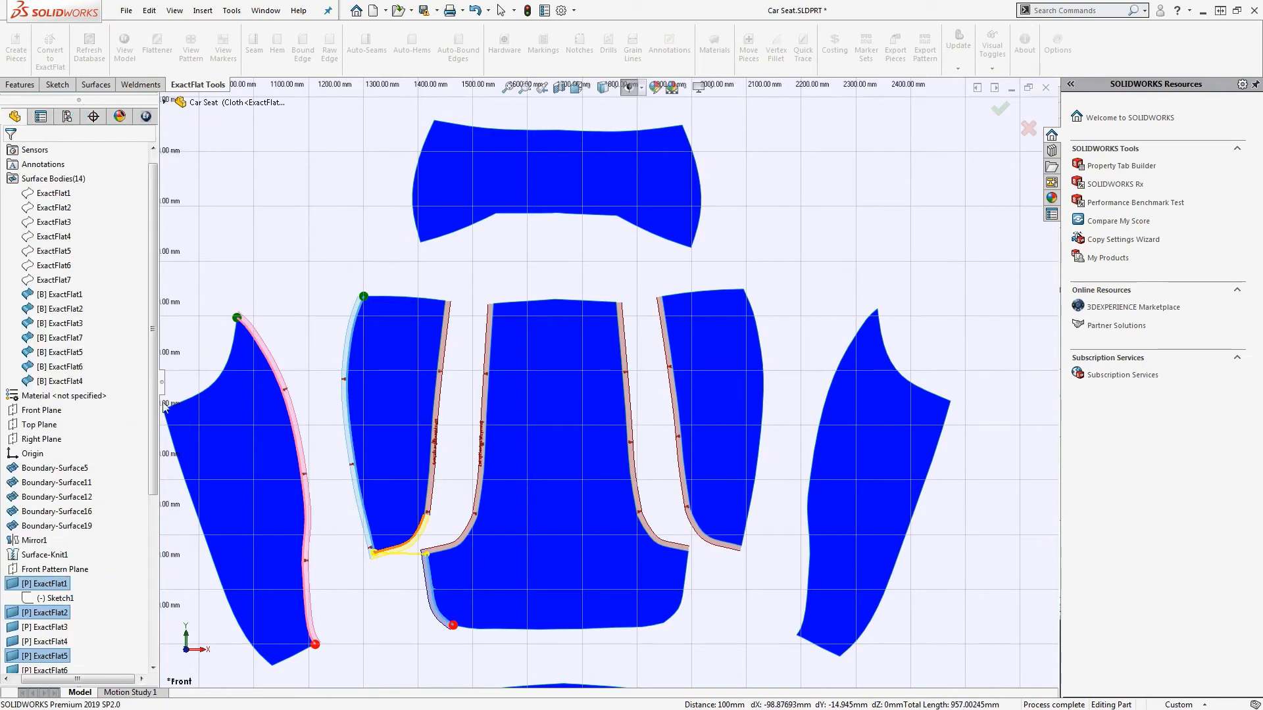
Seam the two inner edges of the right outer piece to the matching edges of the right side panel and center panel.
click(859, 327)
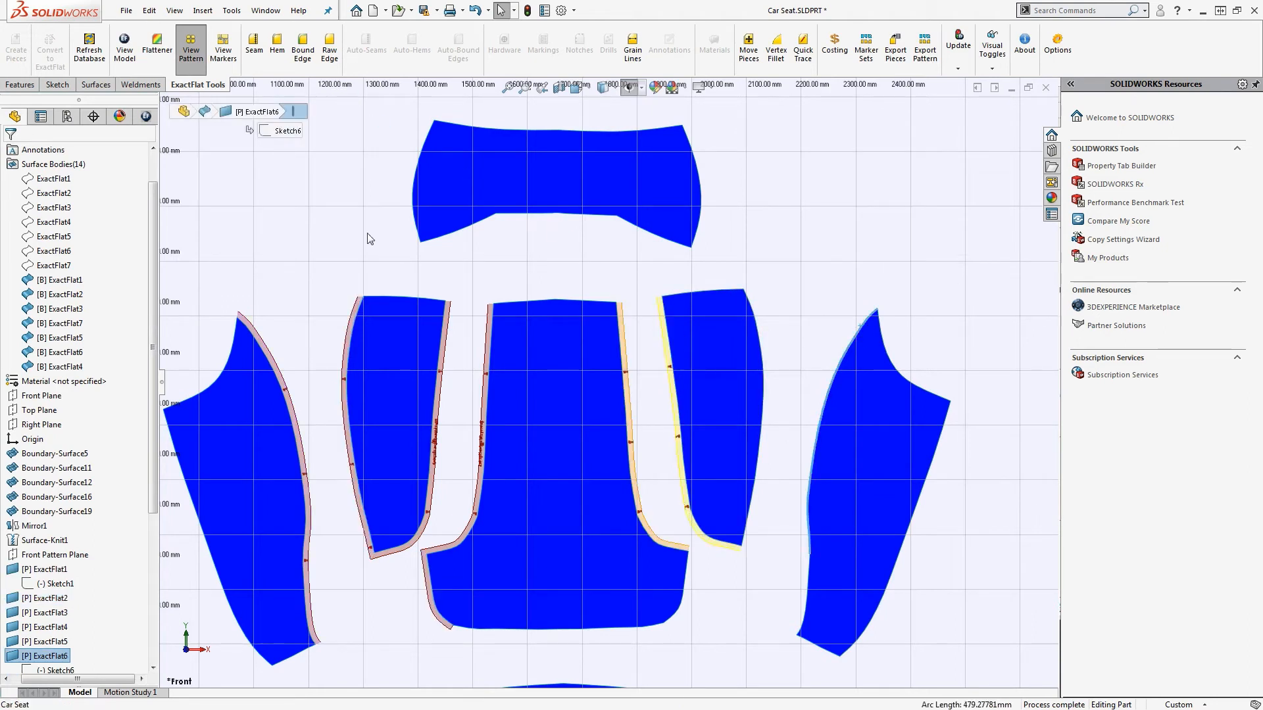
ctrl+click(808, 588)
click(253, 49)
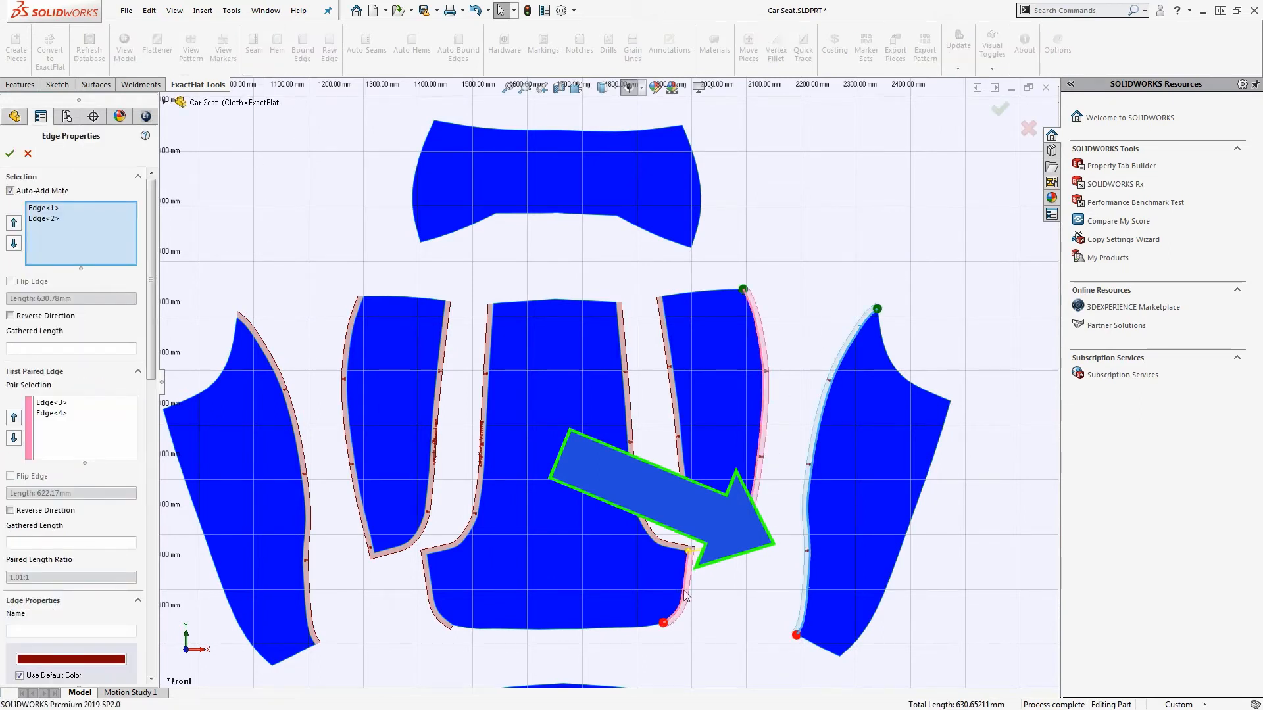
click(9, 153)
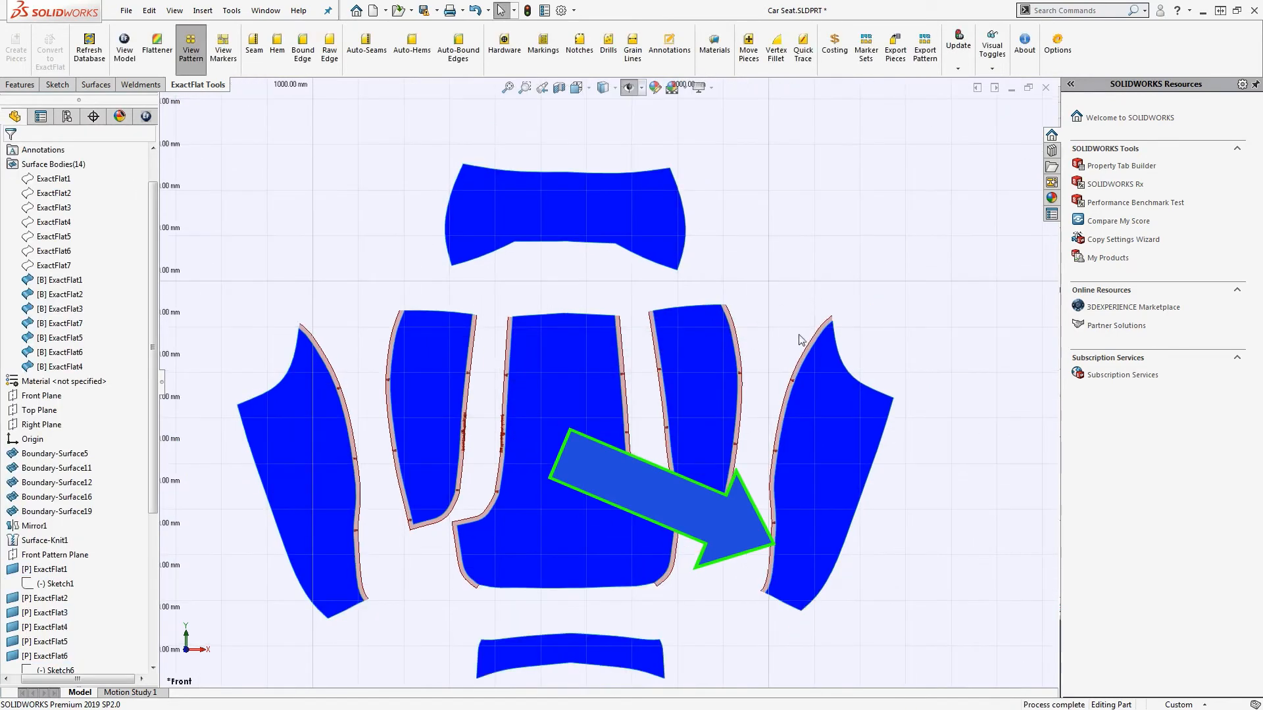
Seam the end and upper edges of the narrow lower strip to the bottom edges of the center panel and both outer pieces.
scroll(605, 624, down, 2)
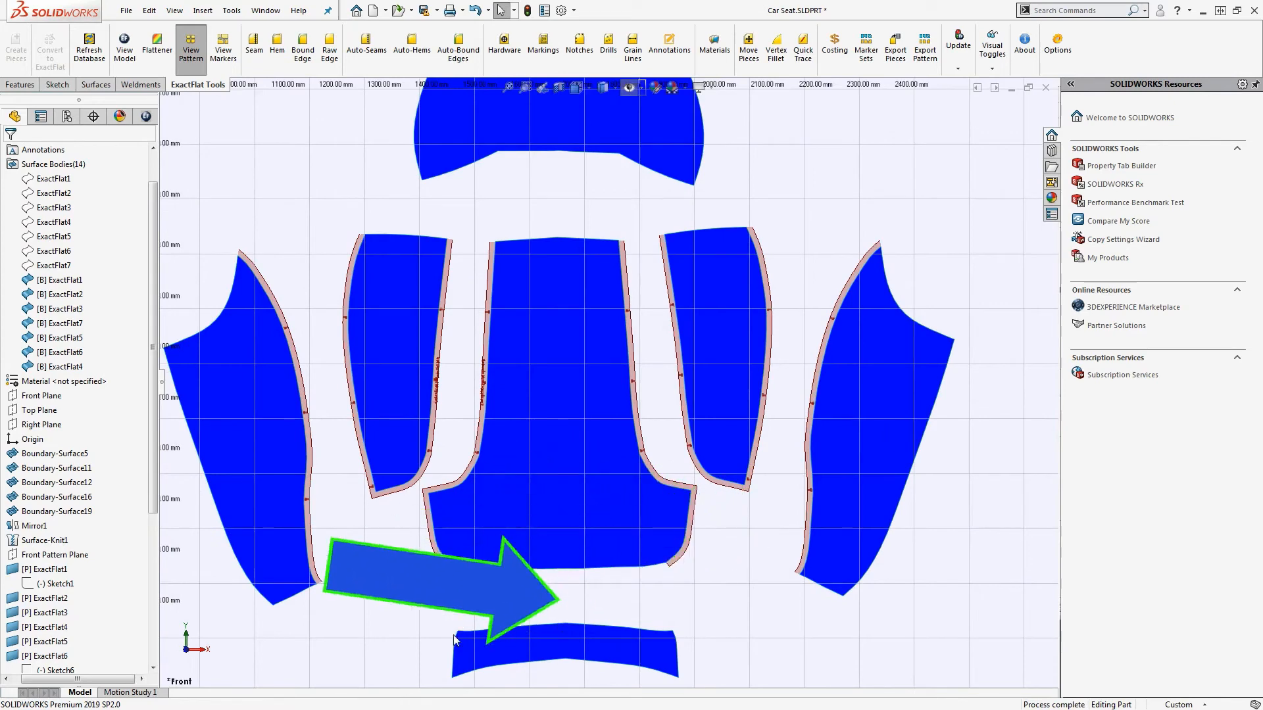
click(455, 654)
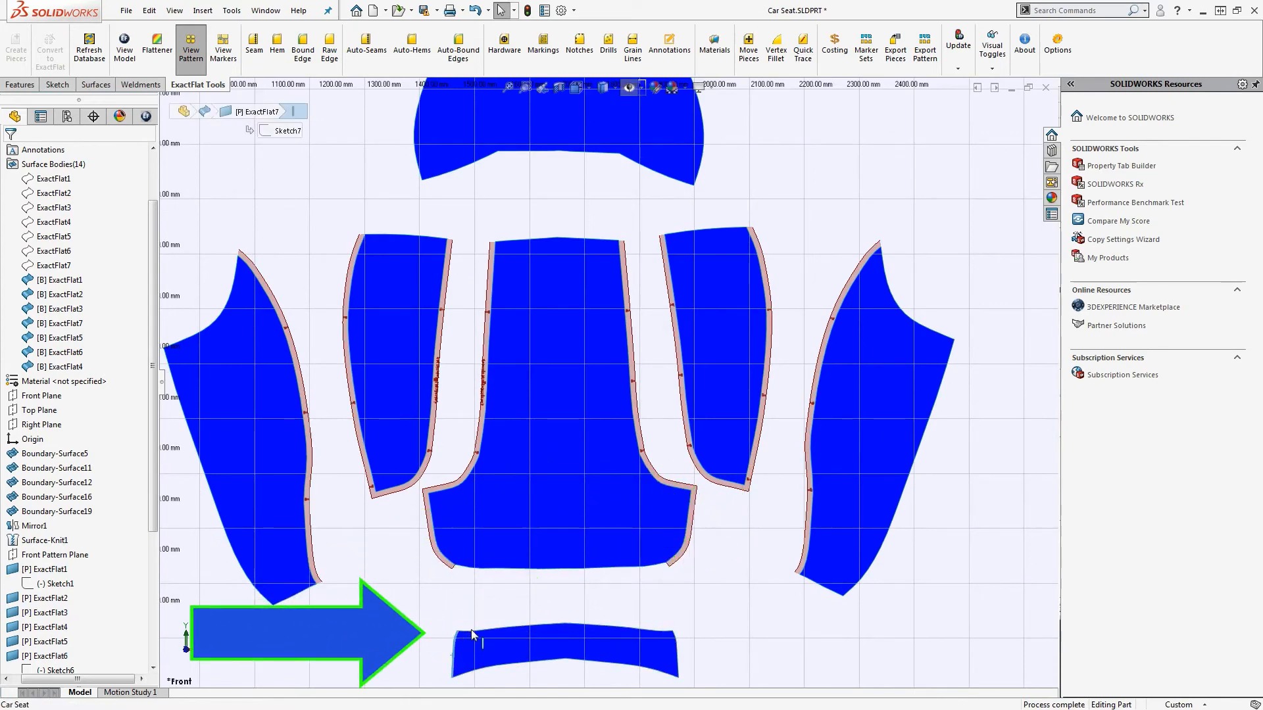
ctrl+click(577, 624)
ctrl+click(589, 625)
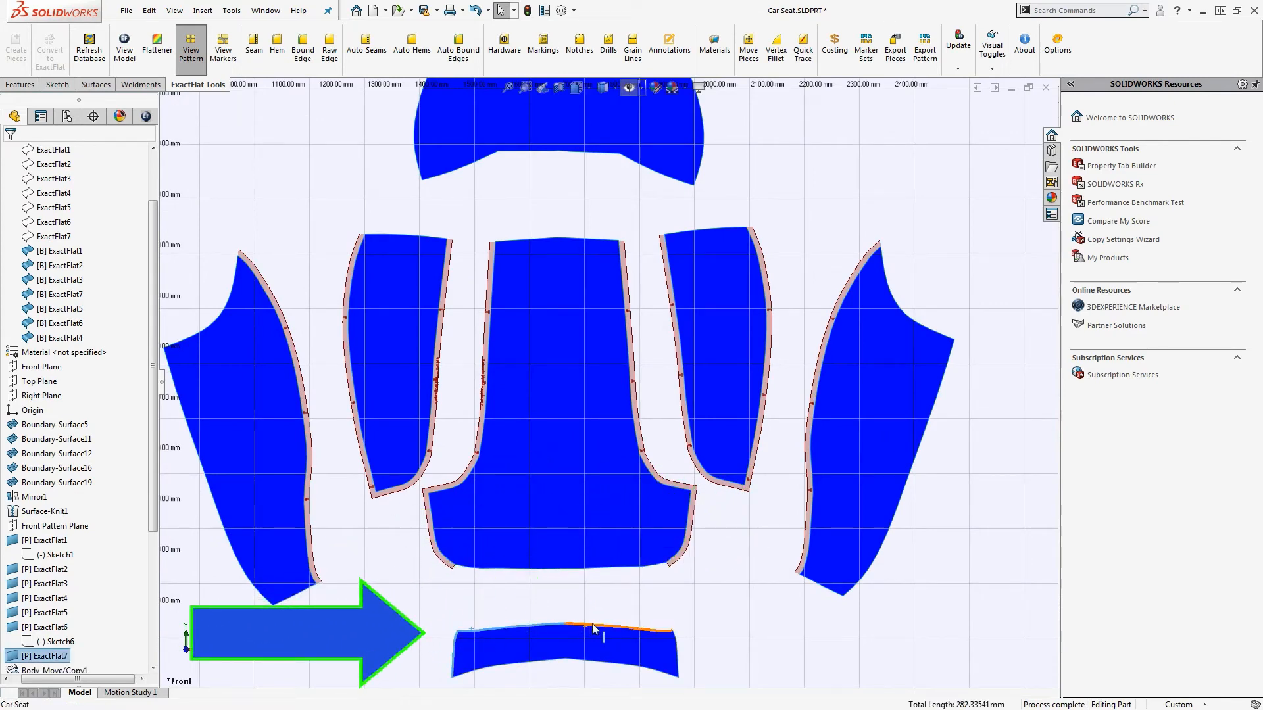
ctrl+click(678, 647)
click(257, 57)
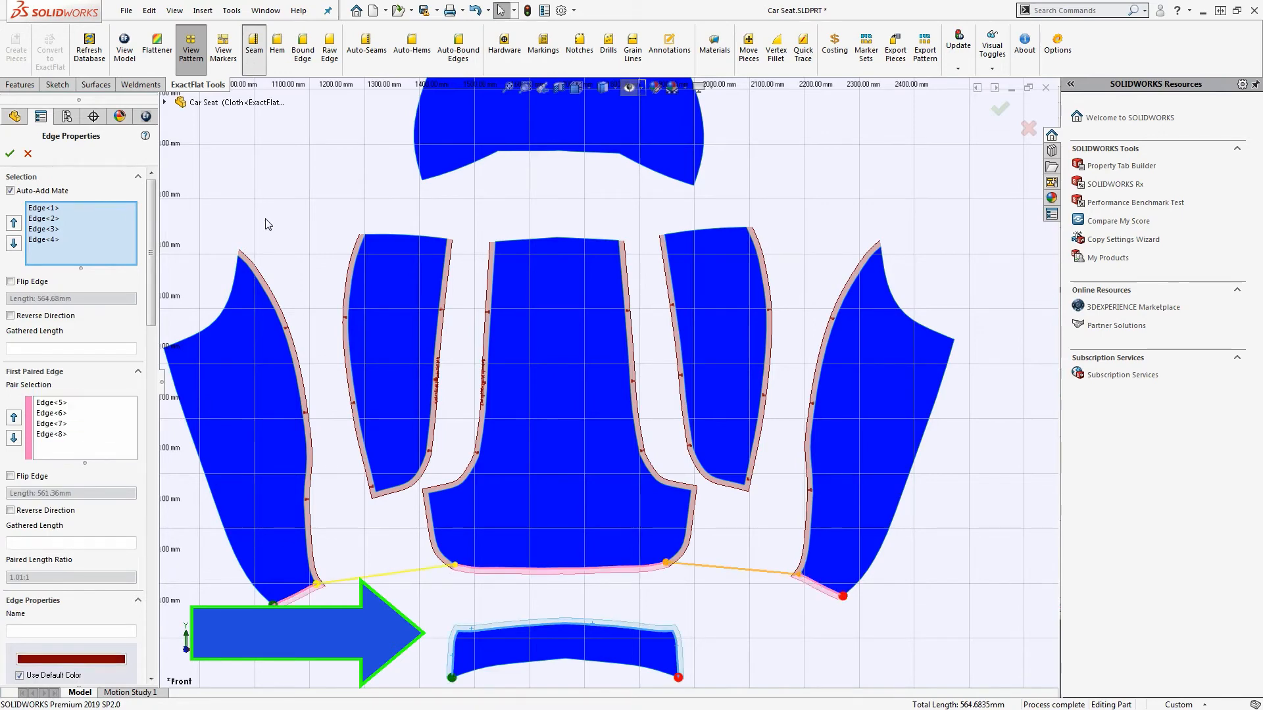
click(9, 155)
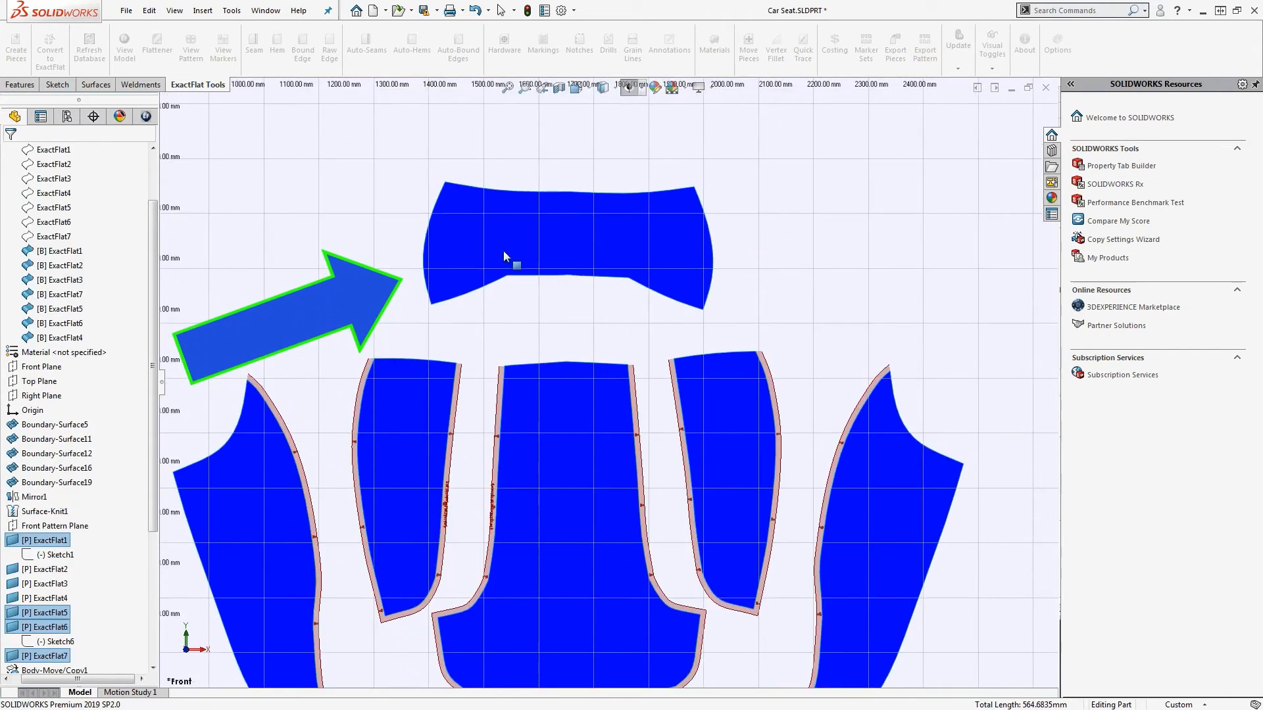
Add a seam along the side and lower edges of the top piece, paired with the upper edges of the five pieces below it.
click(454, 237)
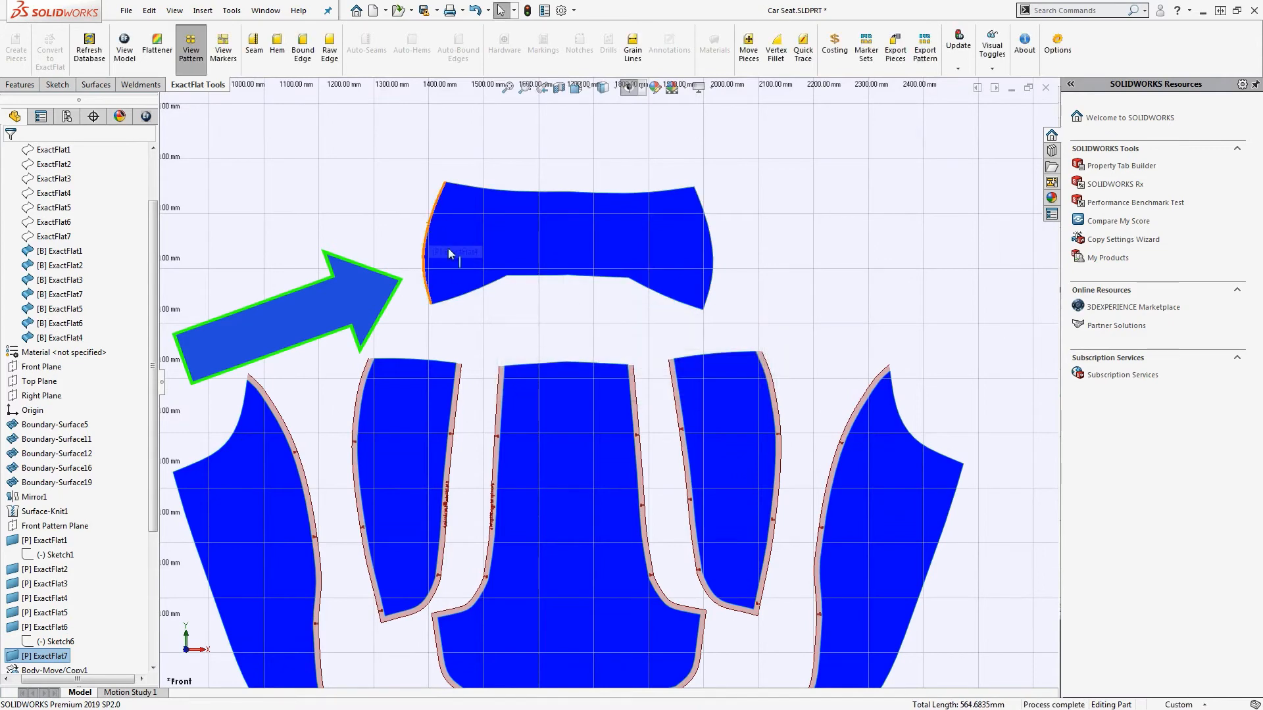
click(452, 299)
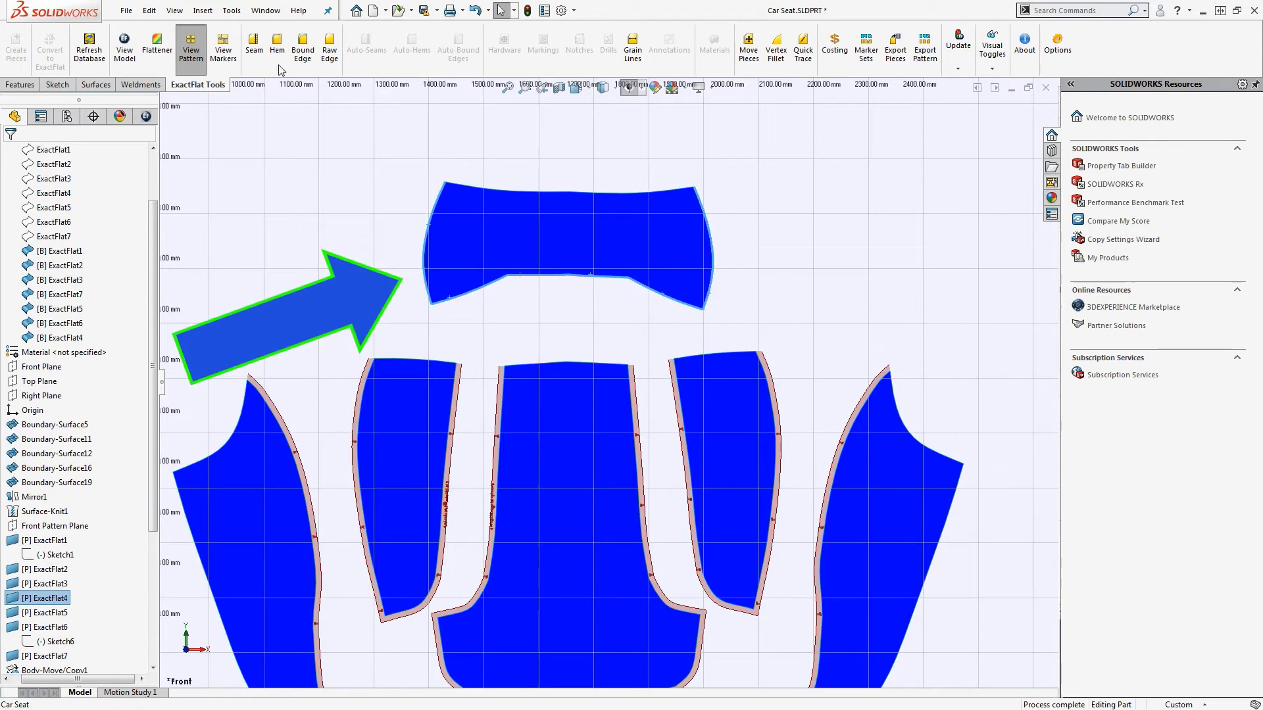
click(255, 60)
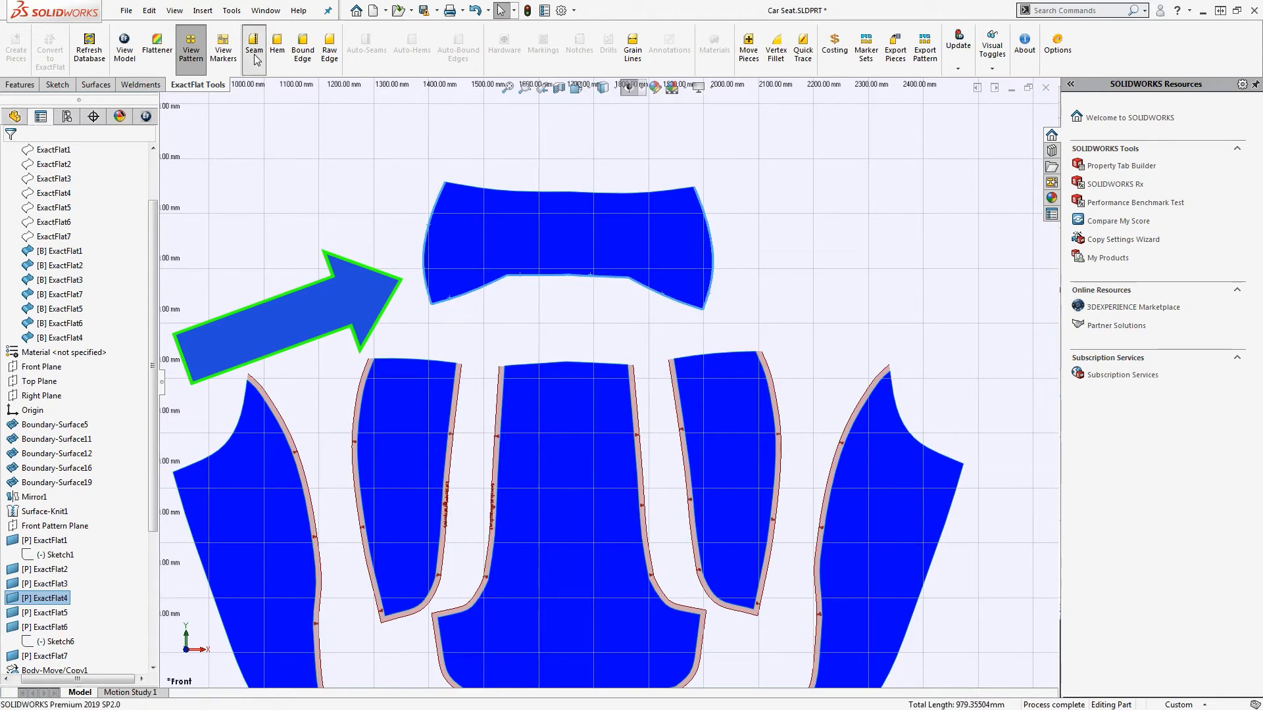
click(221, 449)
click(424, 360)
click(540, 363)
click(602, 363)
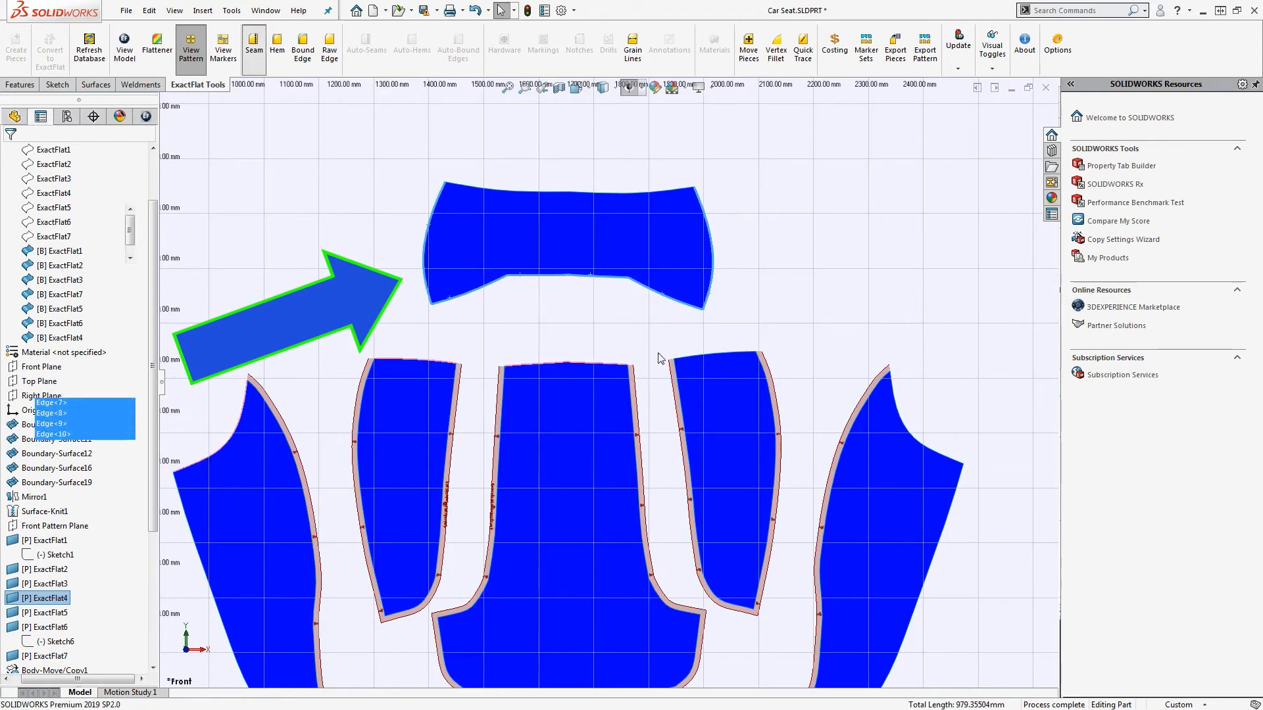
click(664, 358)
click(903, 401)
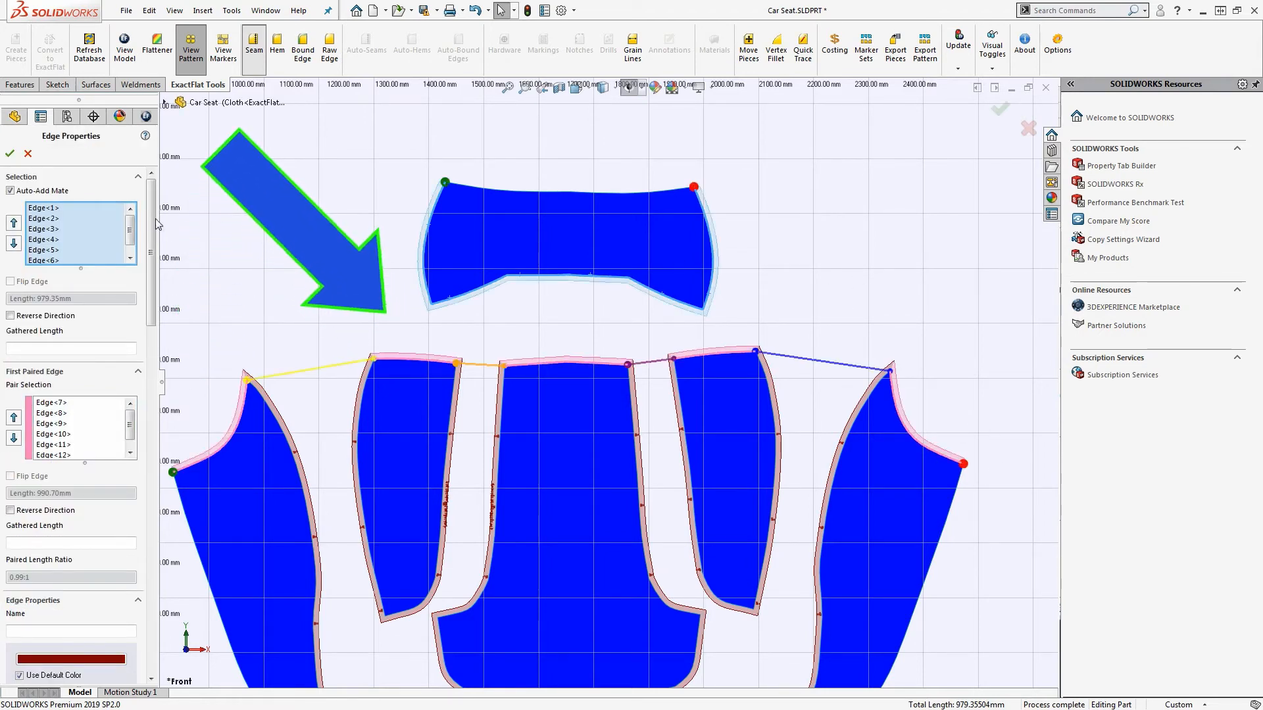
Set the seam's notch chain count to 5 and apply the seam.
scroll(151, 355, down, 3)
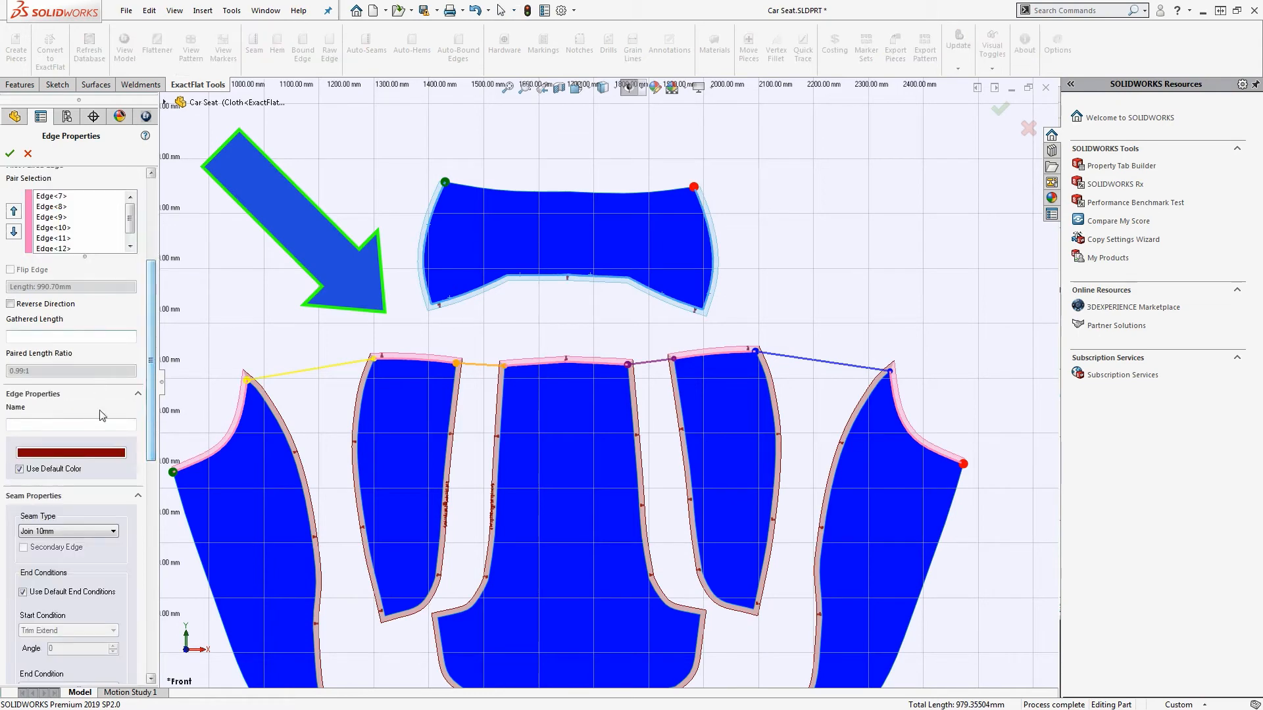
scroll(152, 441, down, 4)
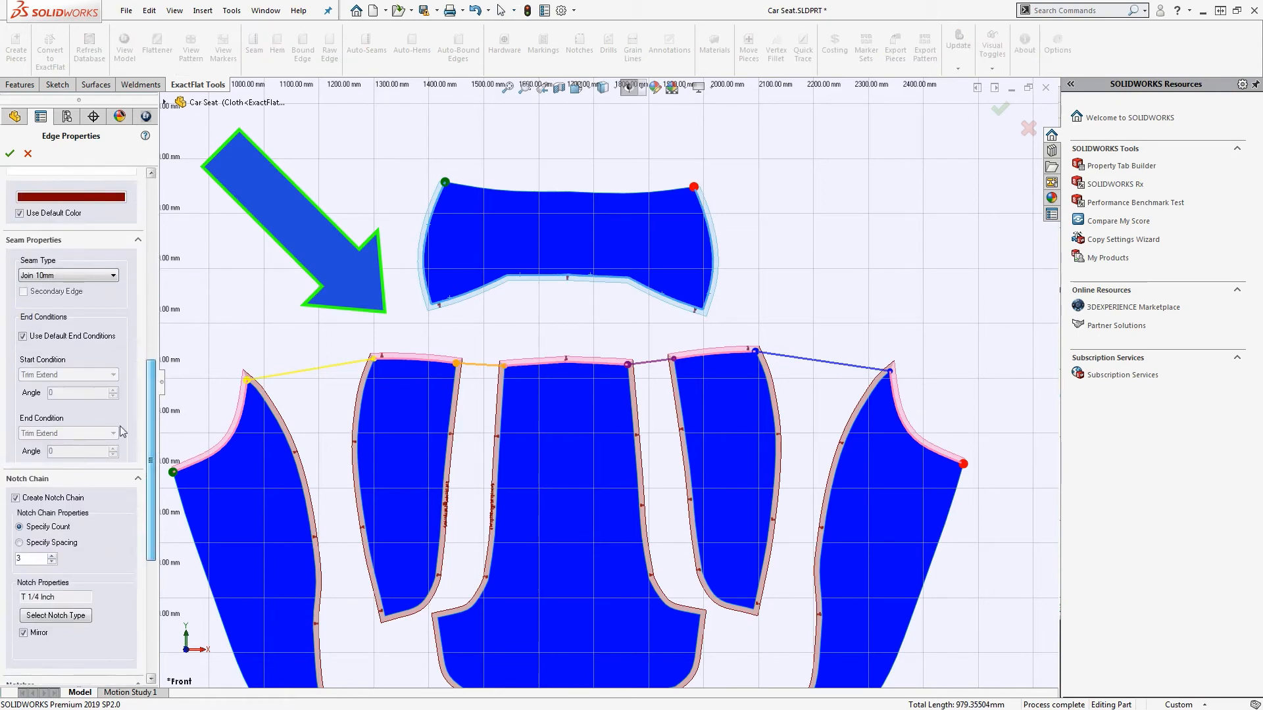
drag(37, 559, 17, 559)
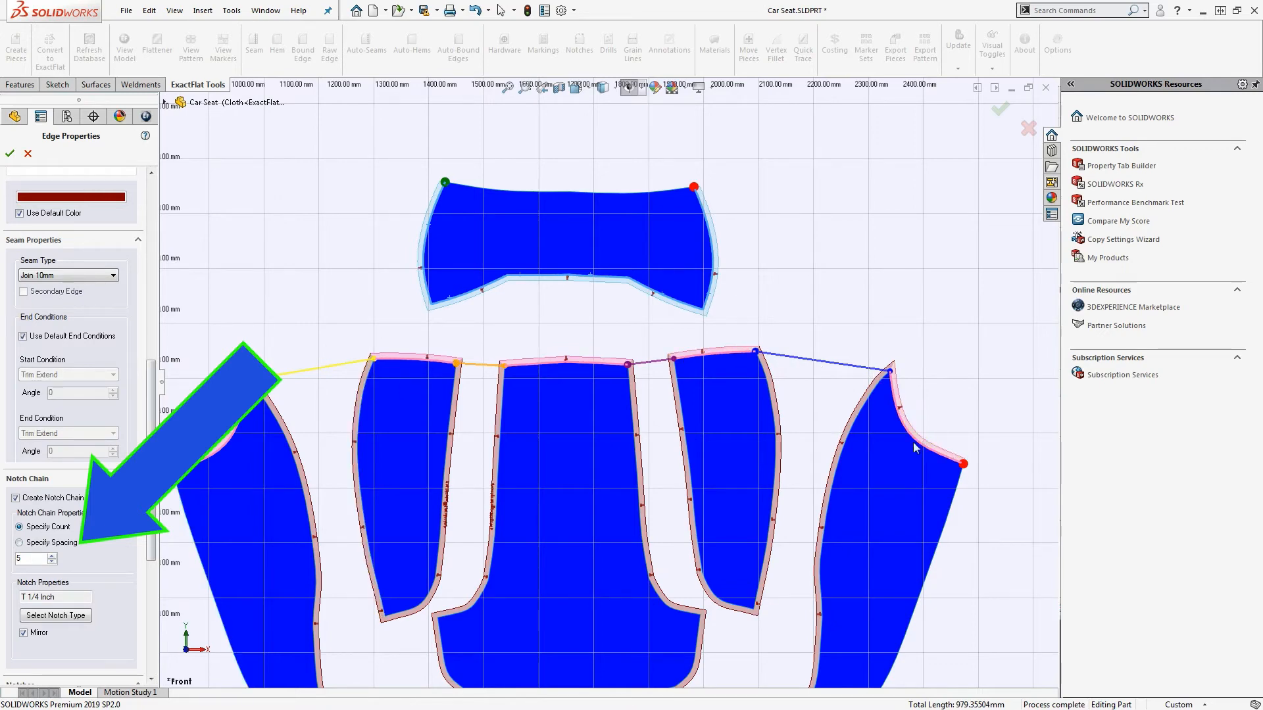
click(10, 155)
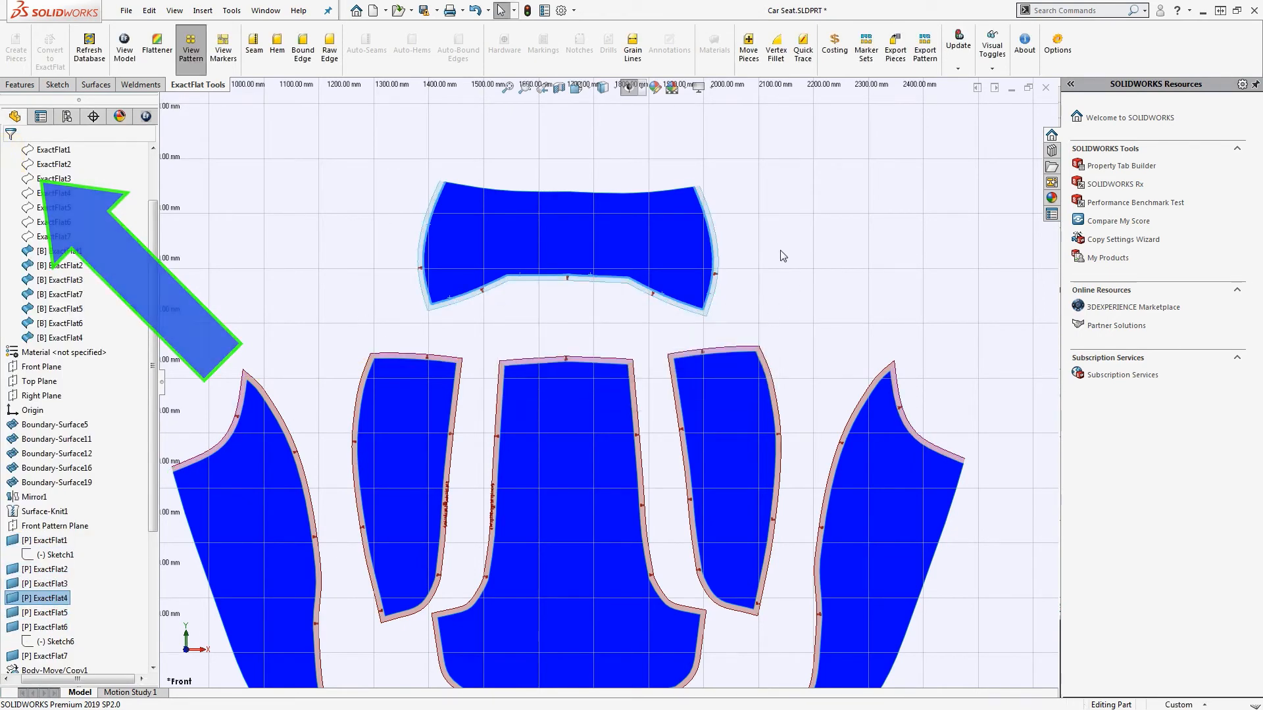
Add a 12mm Hem without a notch chain along the four upper edge segments of the top piece.
key(f)
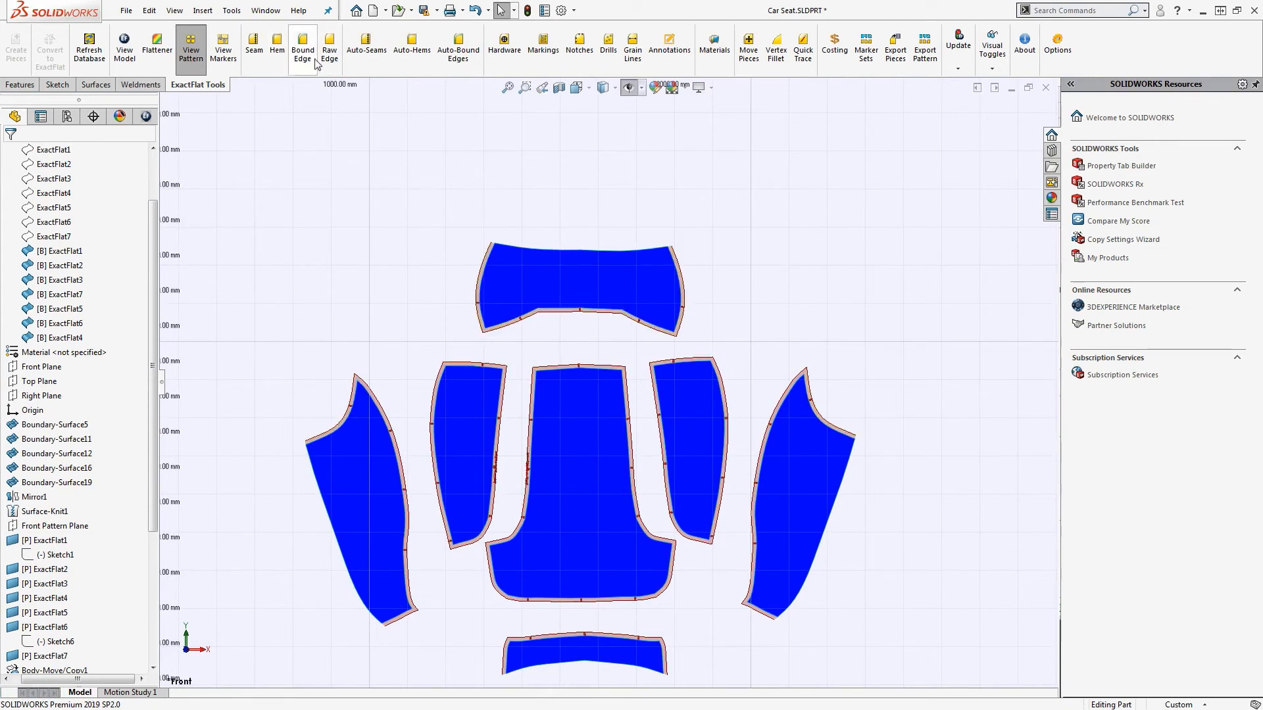
click(278, 61)
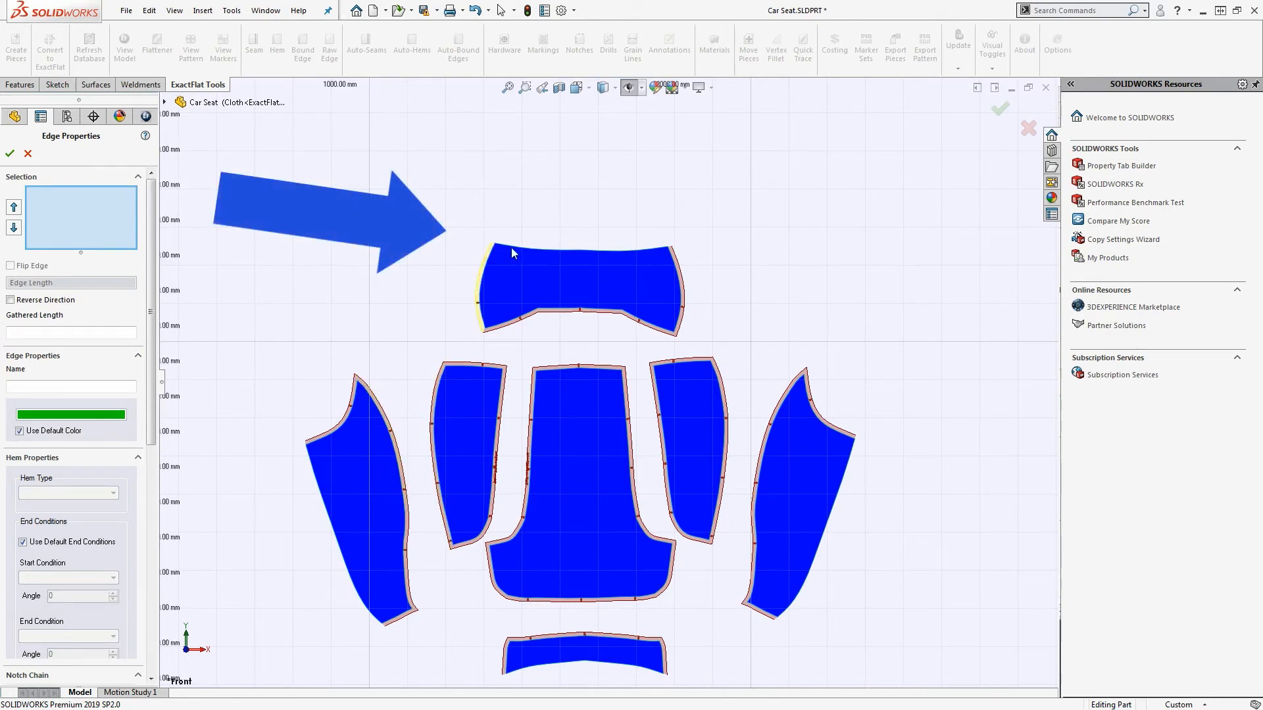
click(554, 254)
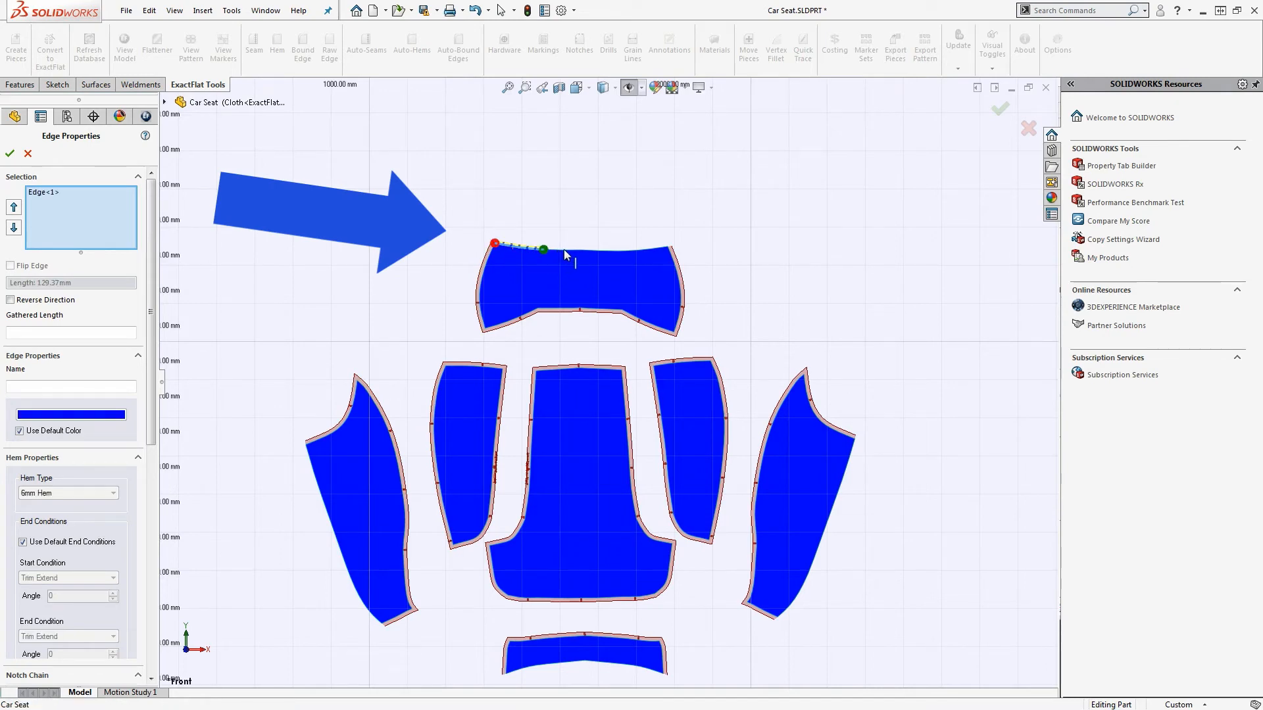
click(566, 251)
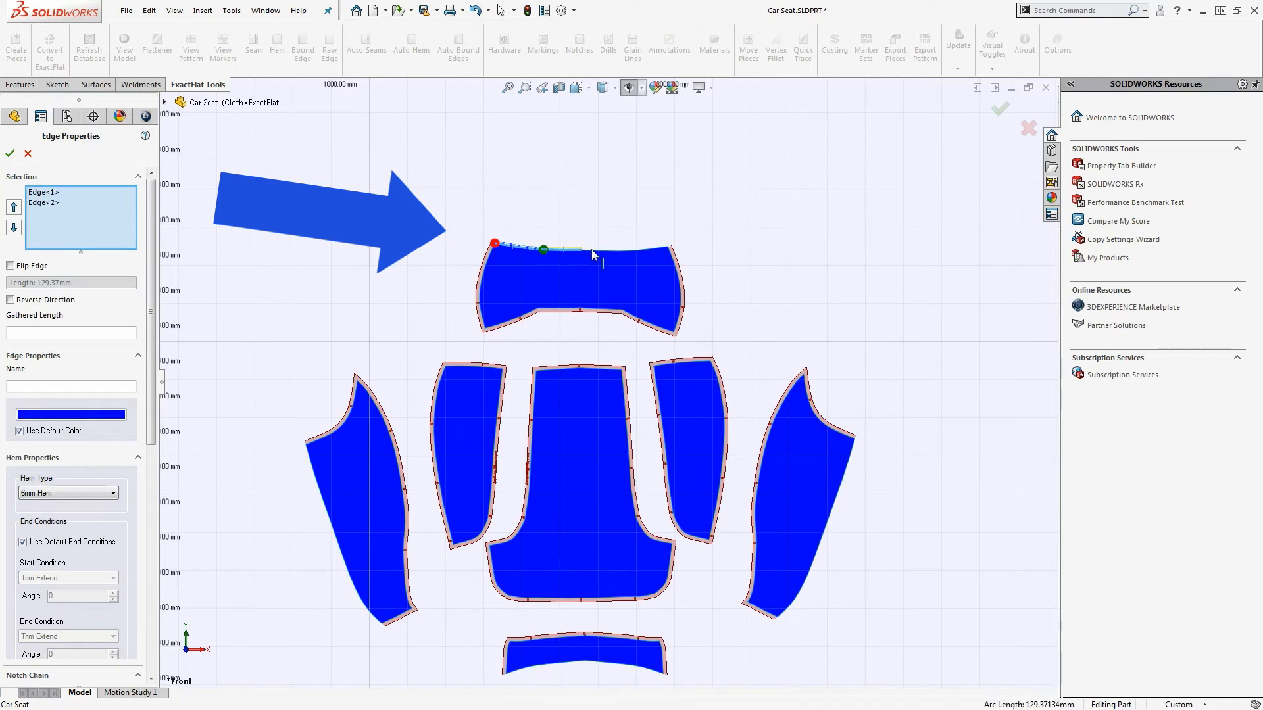
click(632, 252)
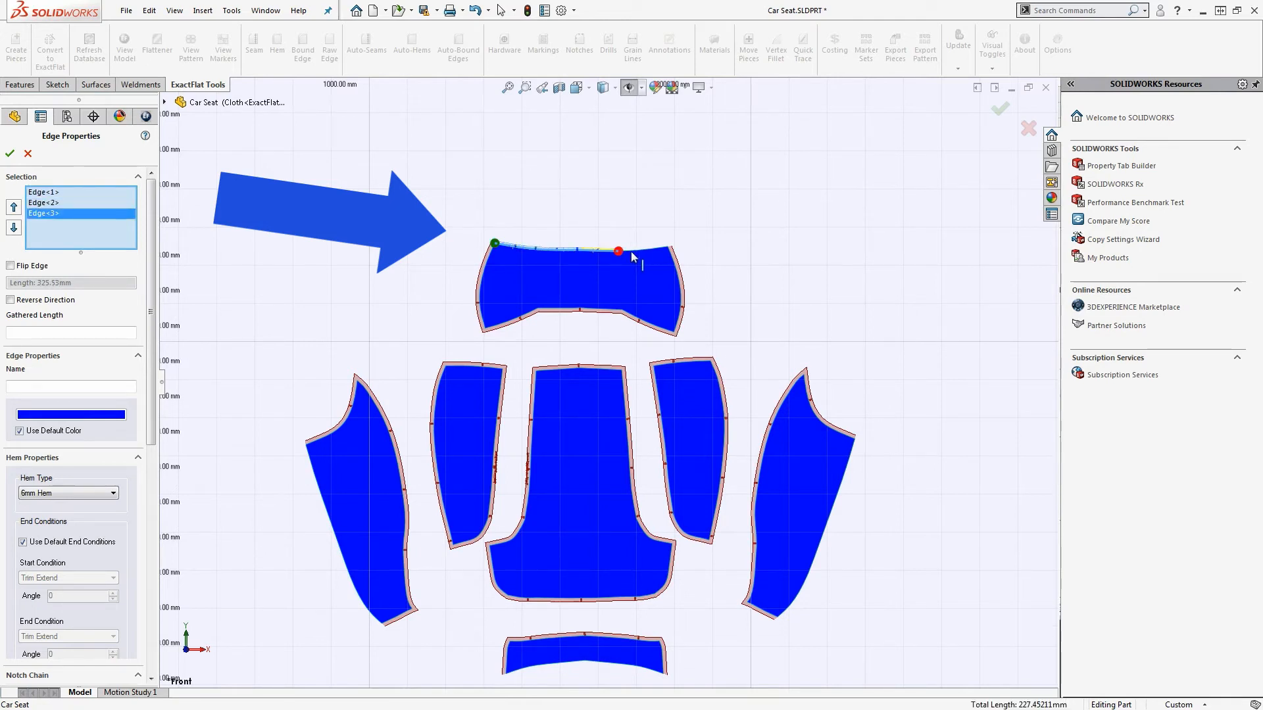
click(631, 251)
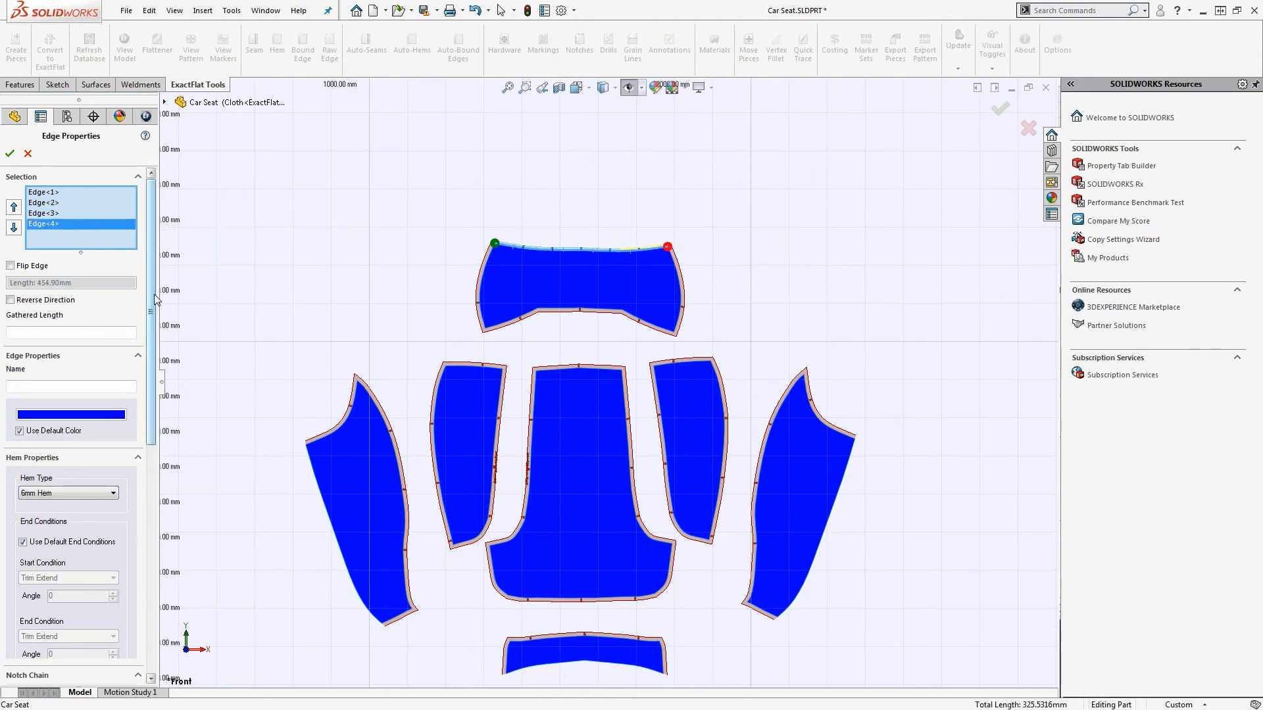
scroll(117, 365, down, 3)
click(63, 305)
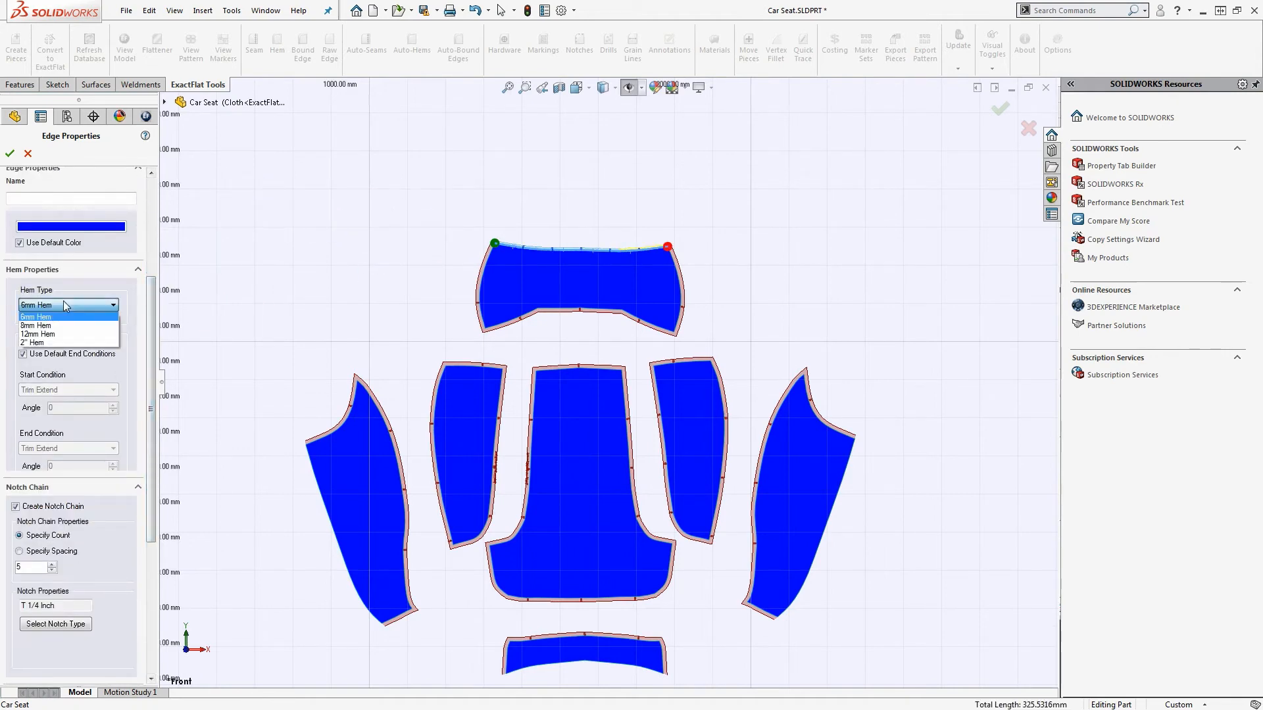
click(73, 334)
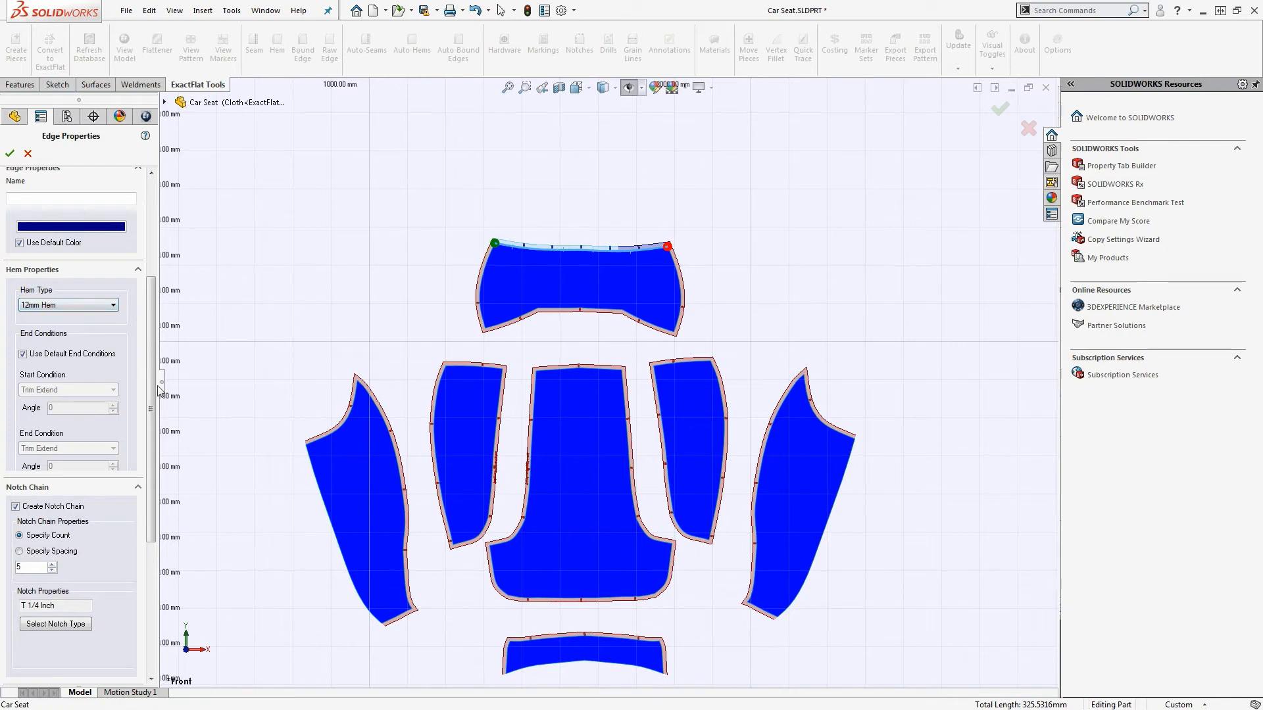
click(28, 508)
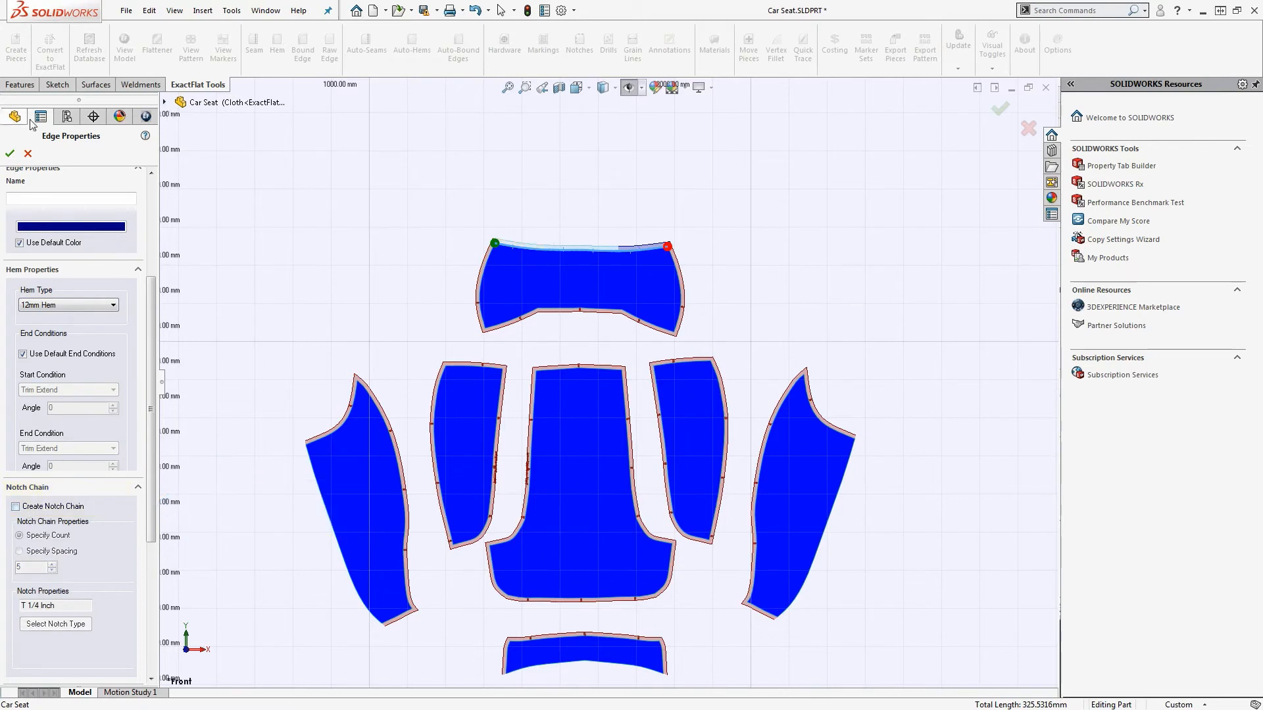
click(10, 155)
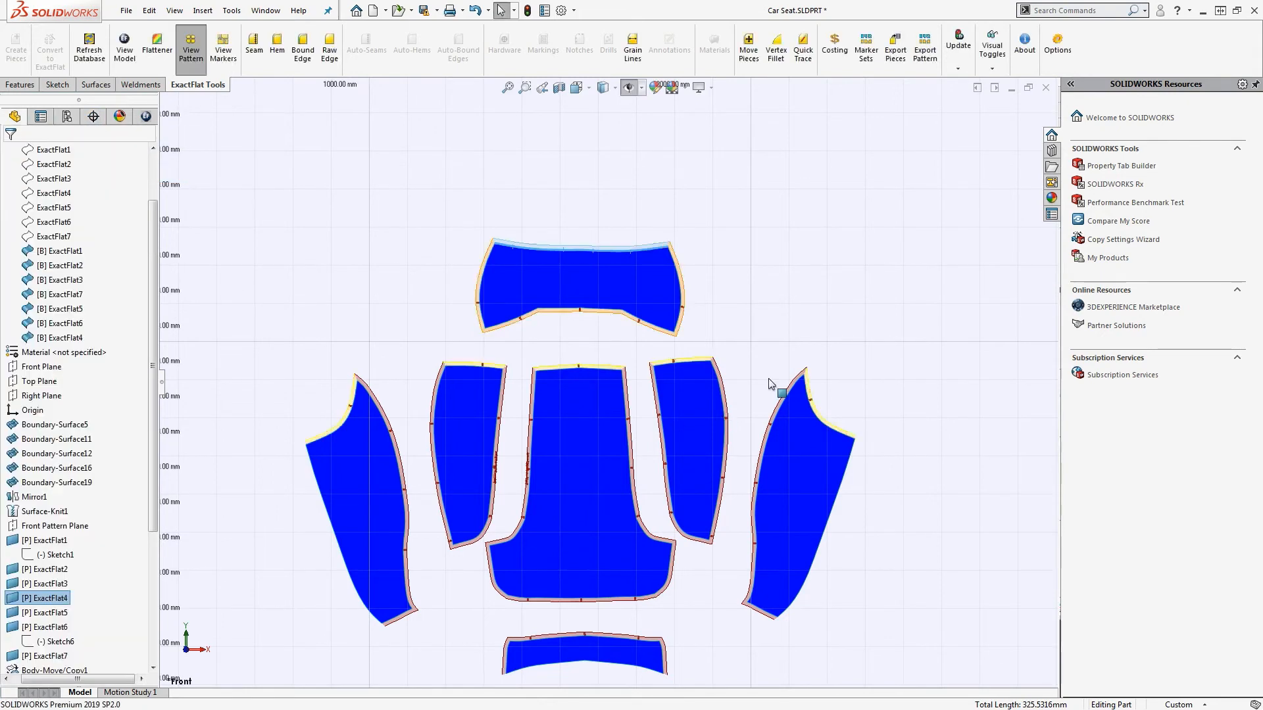
Add a 12mm Hem along the long outer edge of the left outer piece.
click(305, 315)
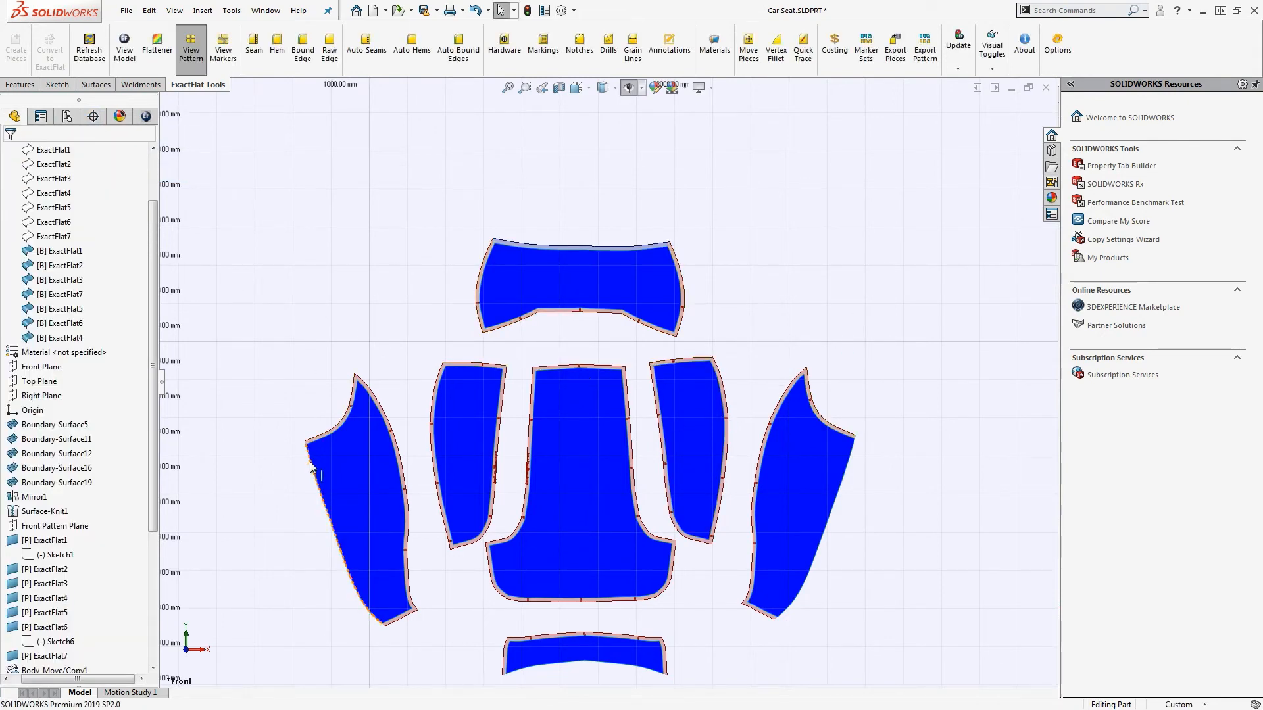
click(309, 462)
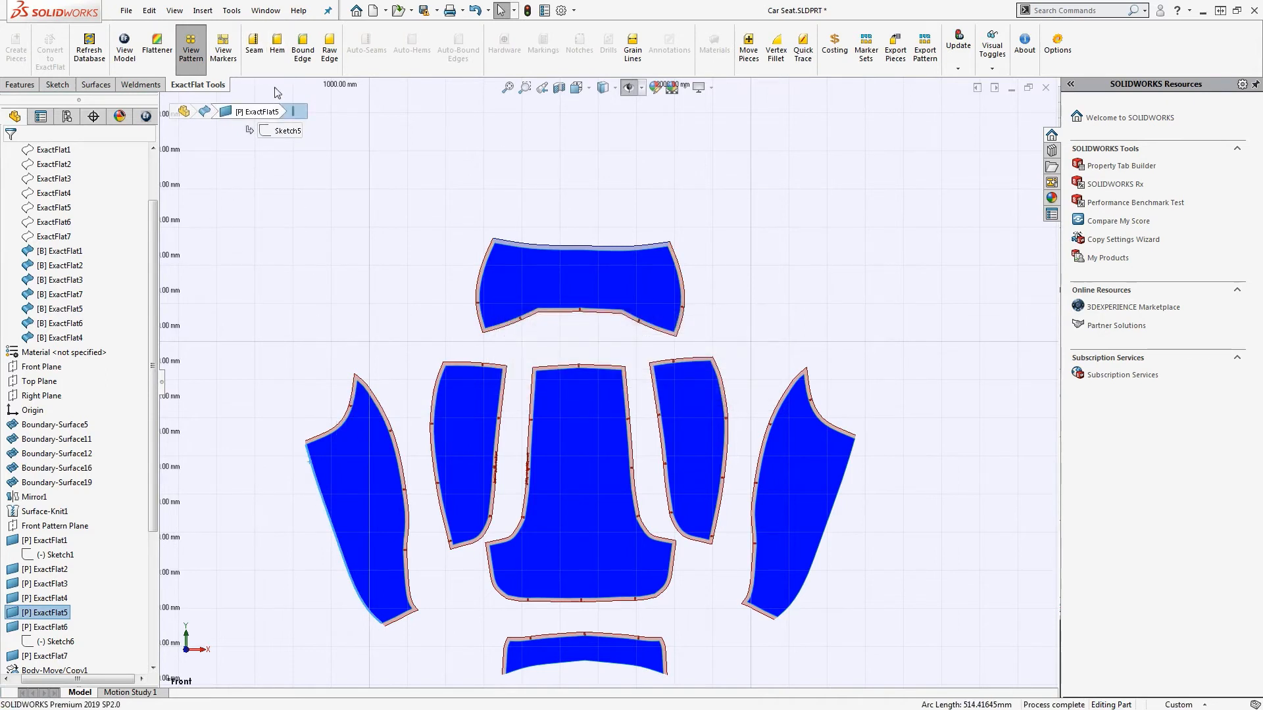
click(286, 132)
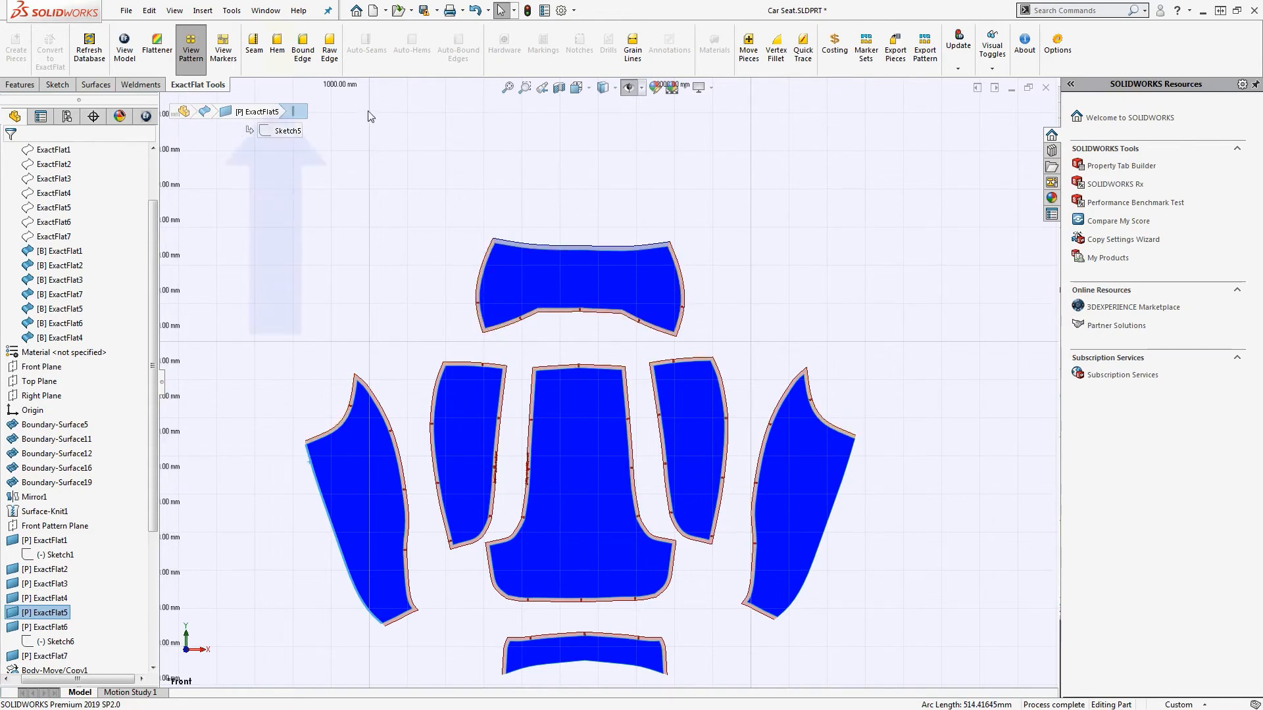
click(279, 54)
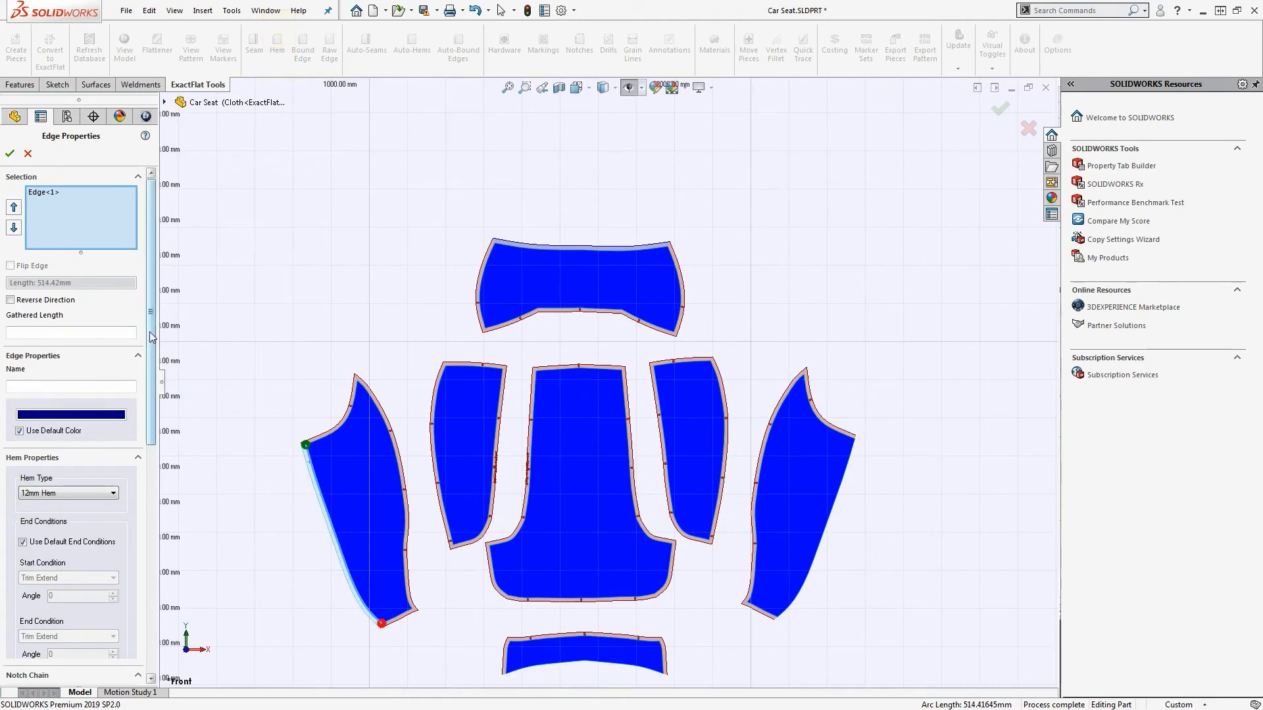
drag(152, 337, 149, 431)
scroll(73, 382, up, 3)
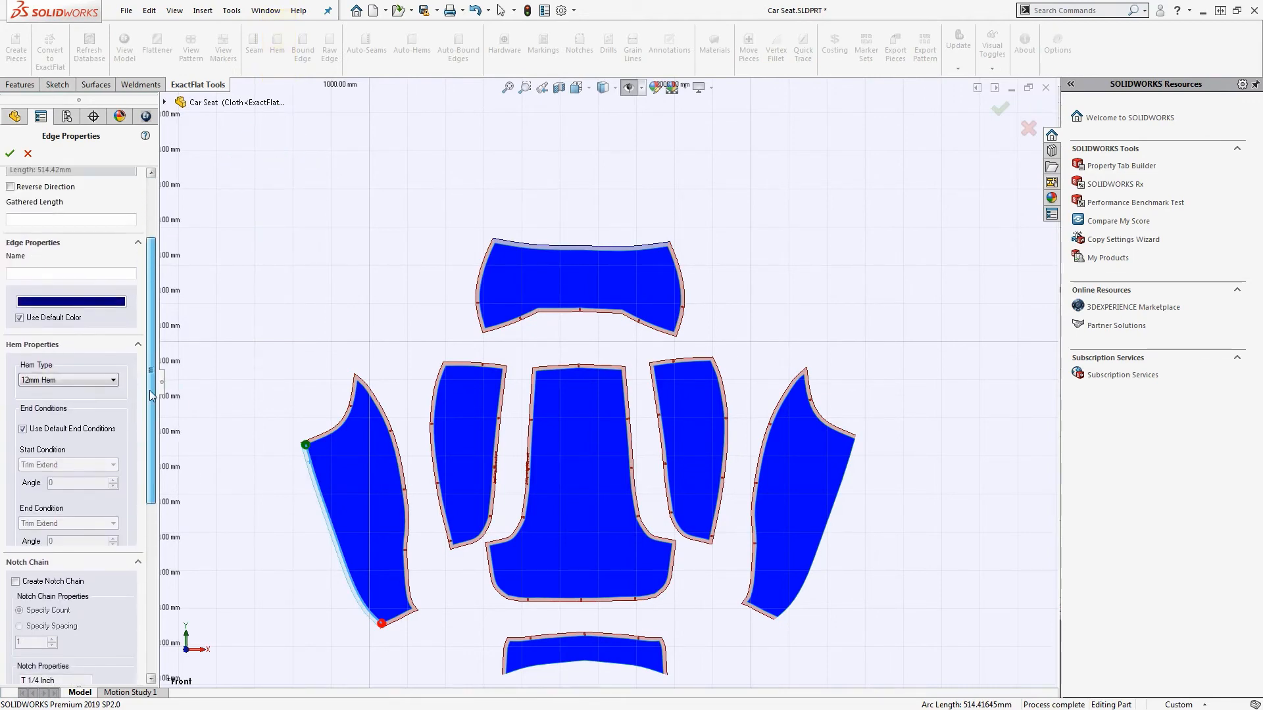
scroll(72, 381, down, 5)
scroll(72, 381, up, 5)
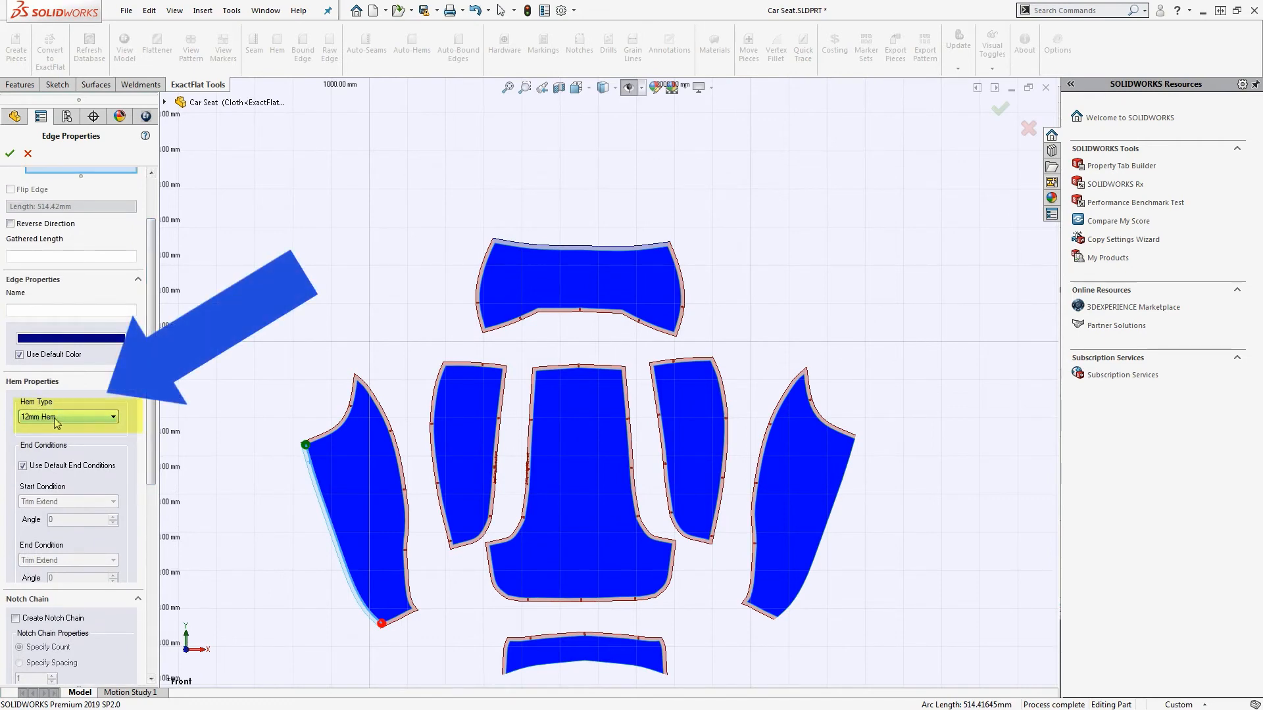
click(11, 154)
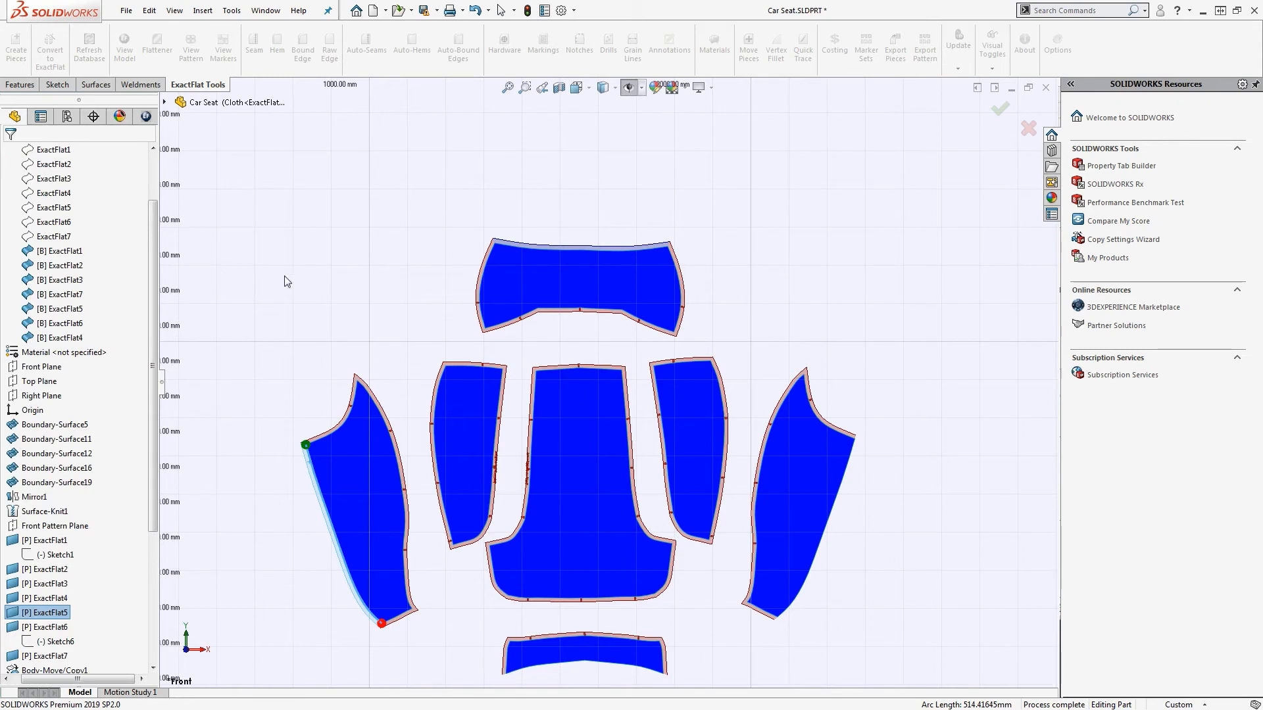
Hem the long outer edge of the right outer piece.
click(839, 488)
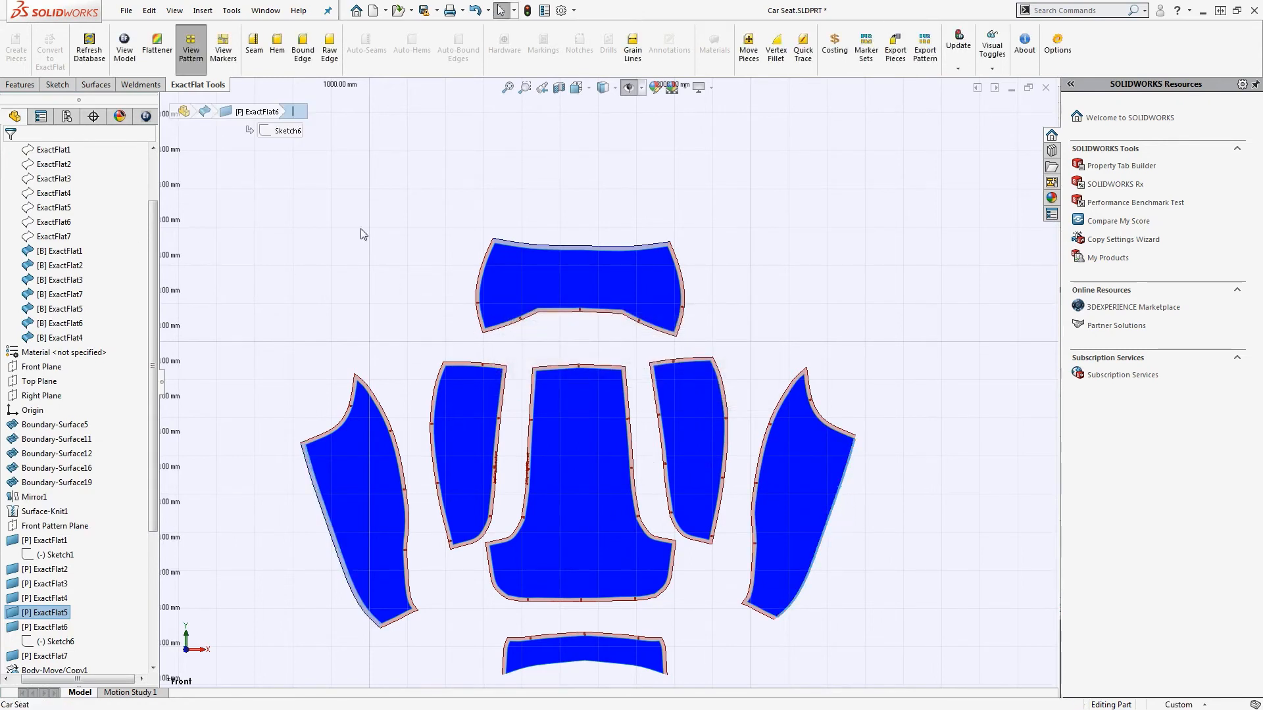
click(277, 54)
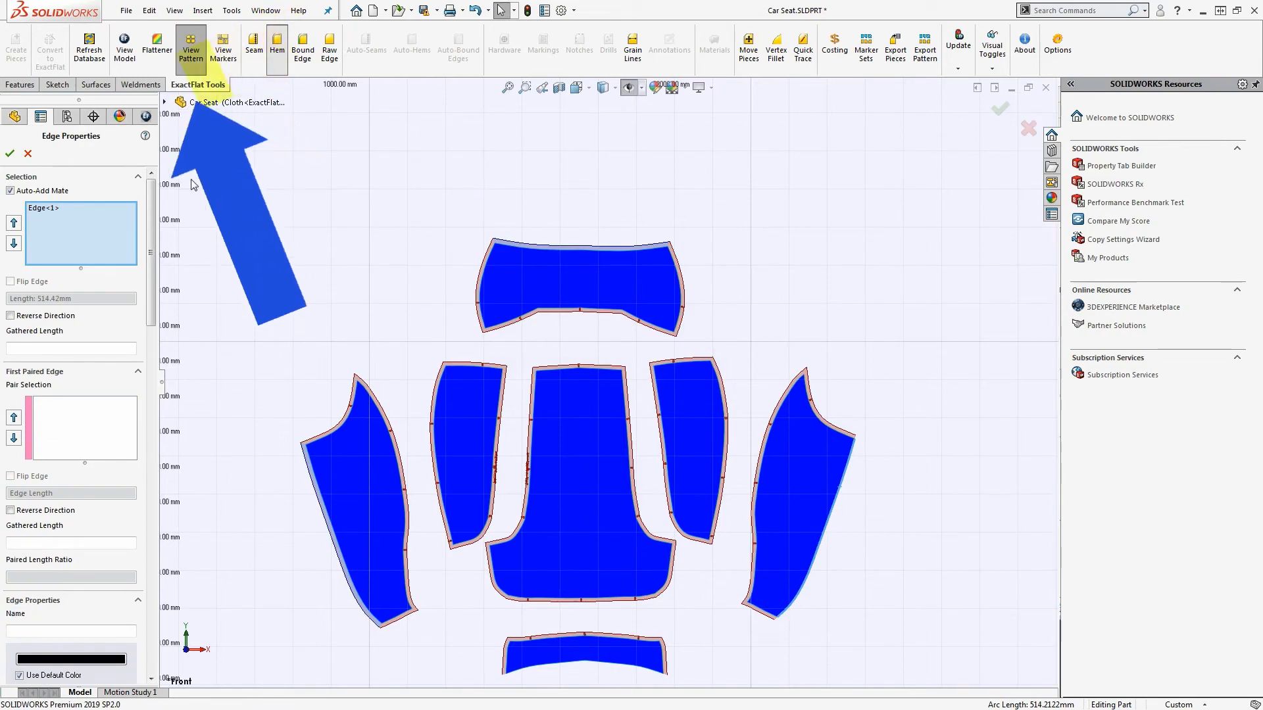
click(10, 153)
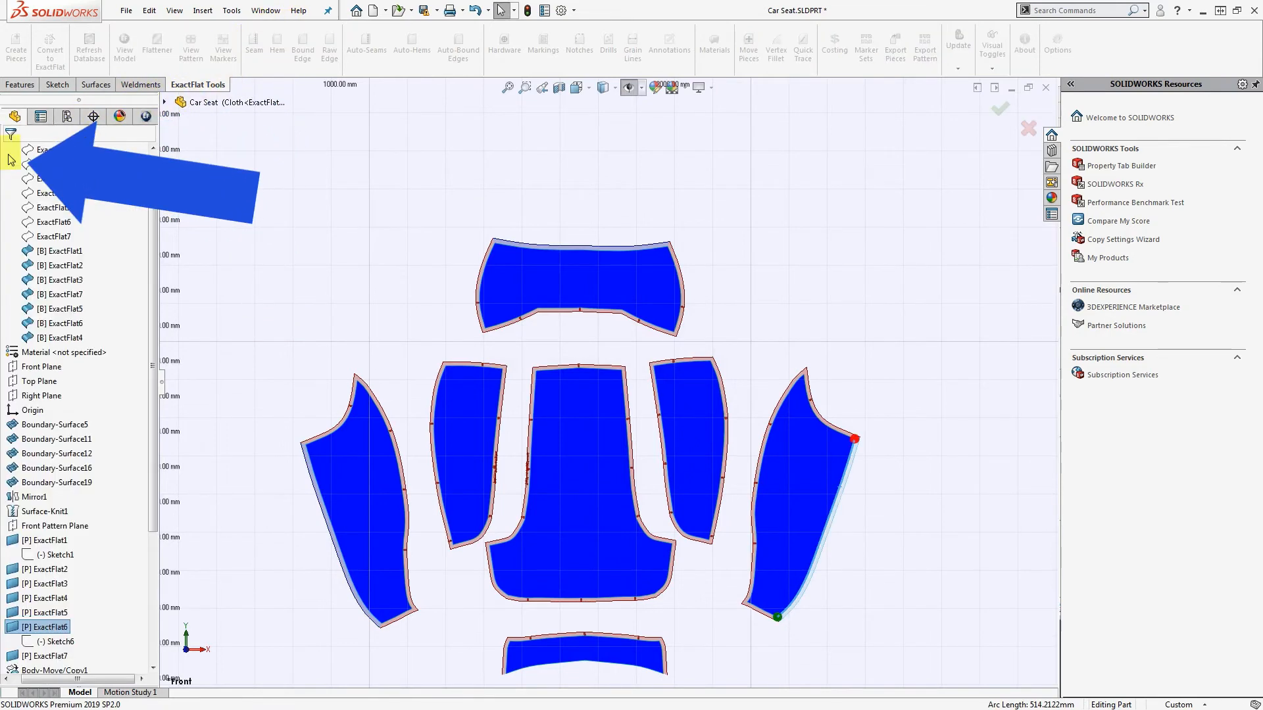
Hem the two lower edge segments of the narrow lower strip.
click(526, 669)
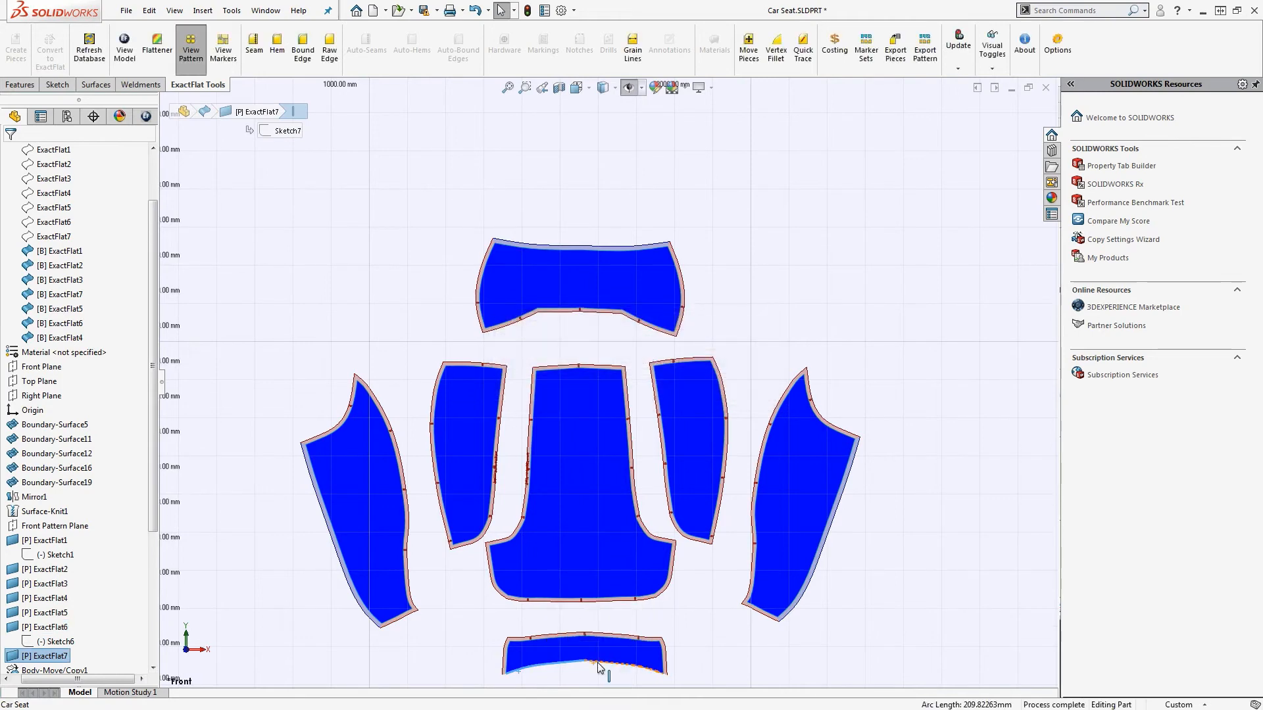
ctrl+click(600, 668)
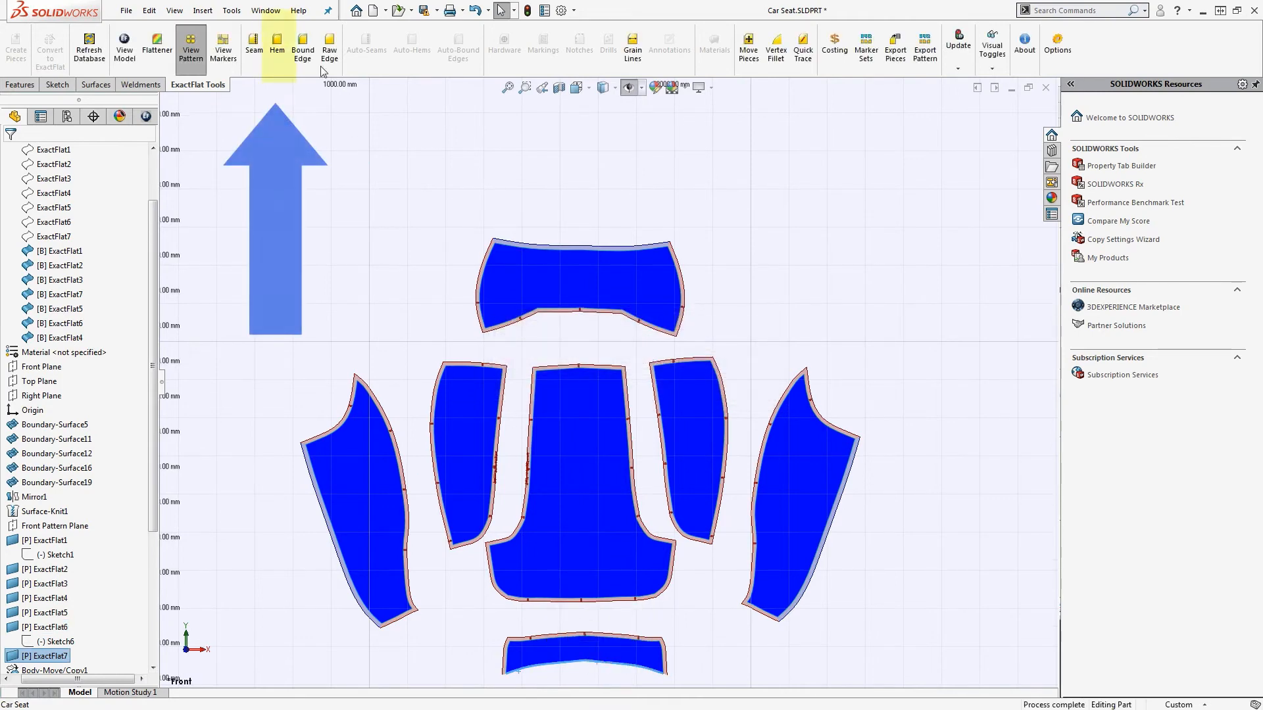
click(276, 46)
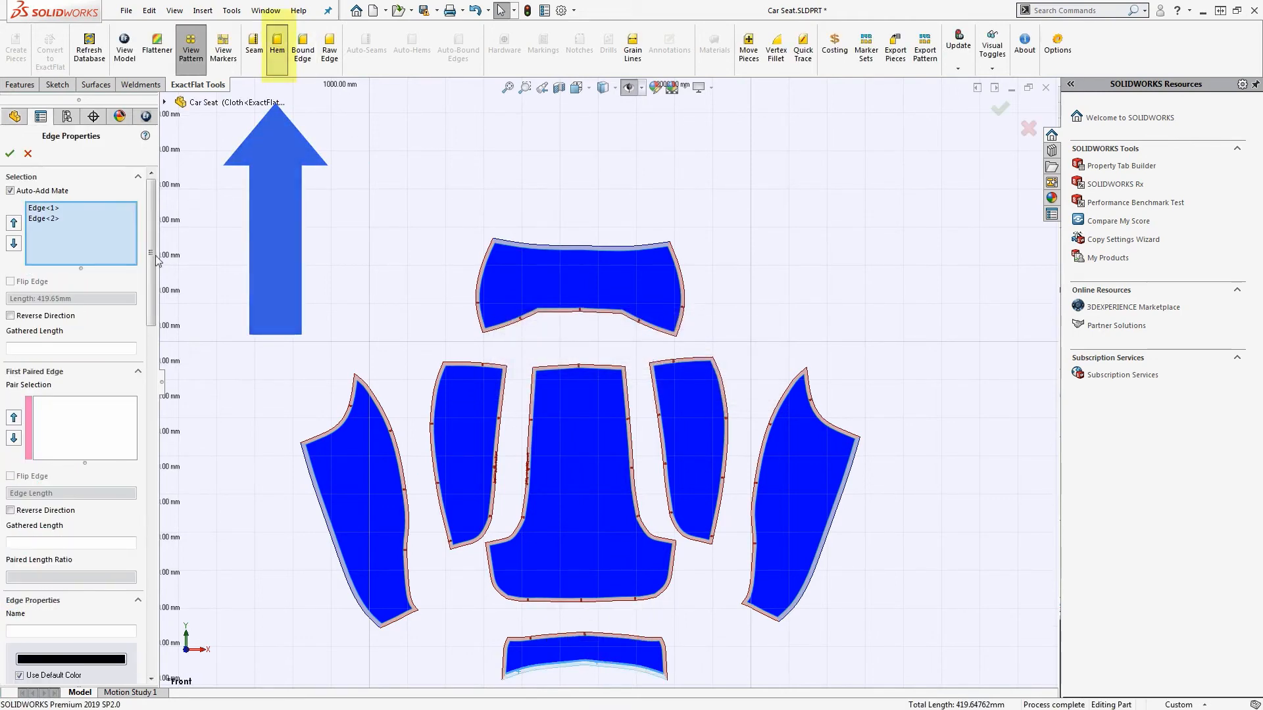
click(10, 153)
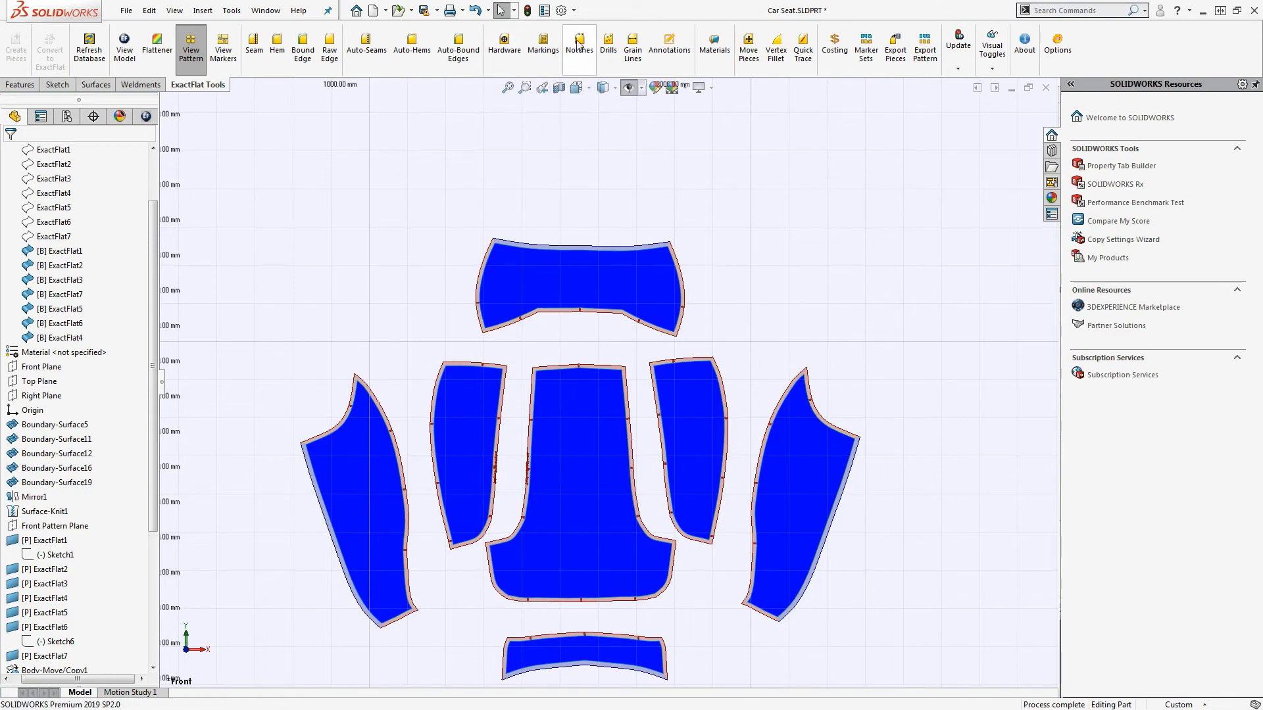
Sketch three points spaced along the long inner edge of the right outer piece, and finish the sketch.
click(791, 480)
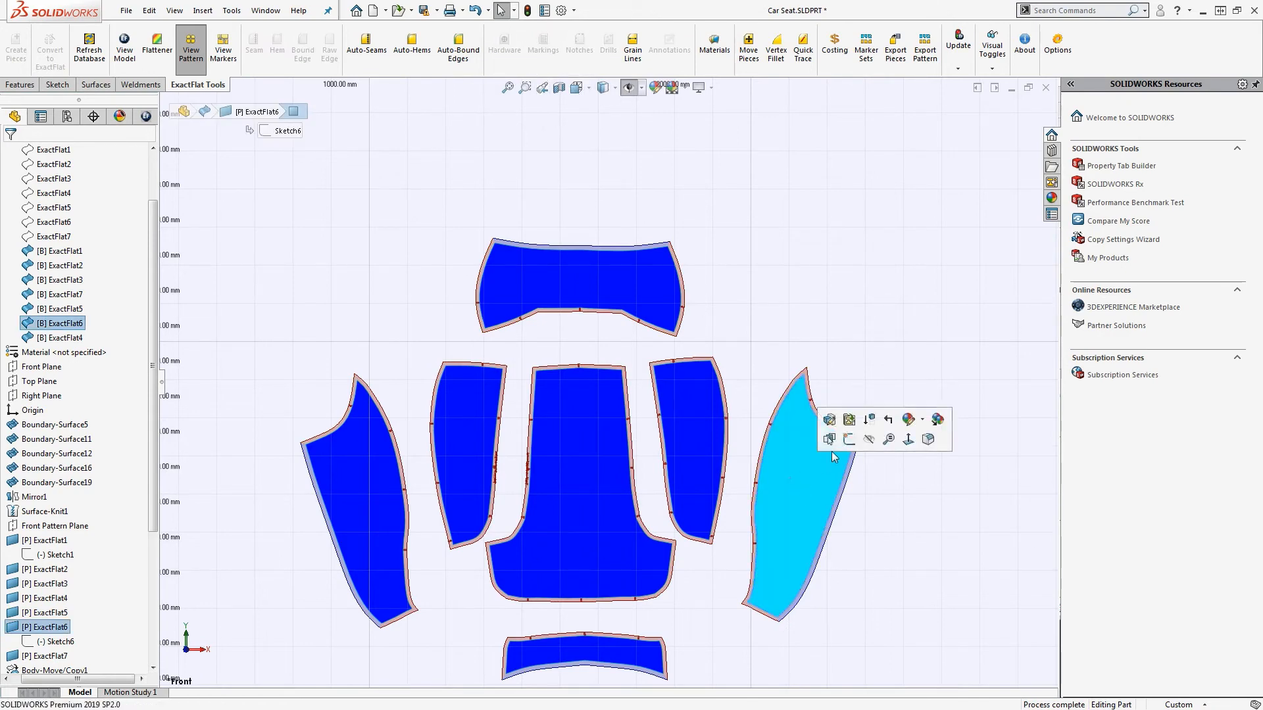
click(848, 441)
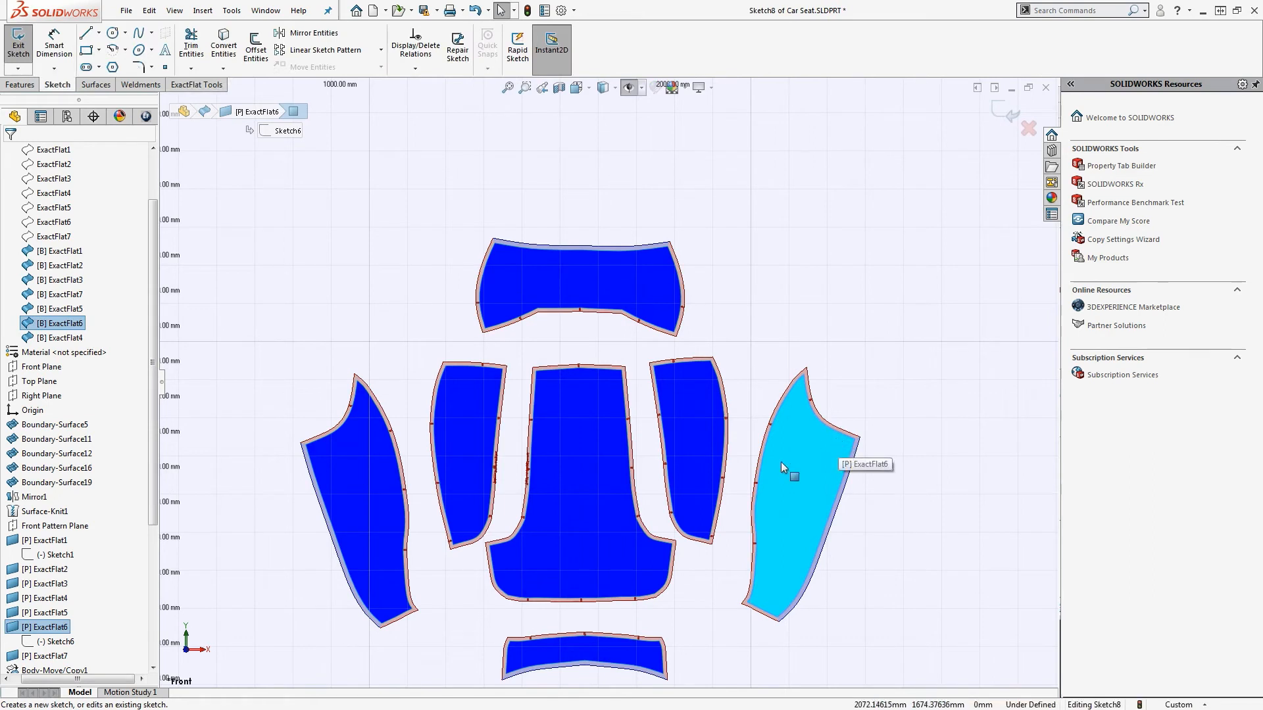
click(166, 70)
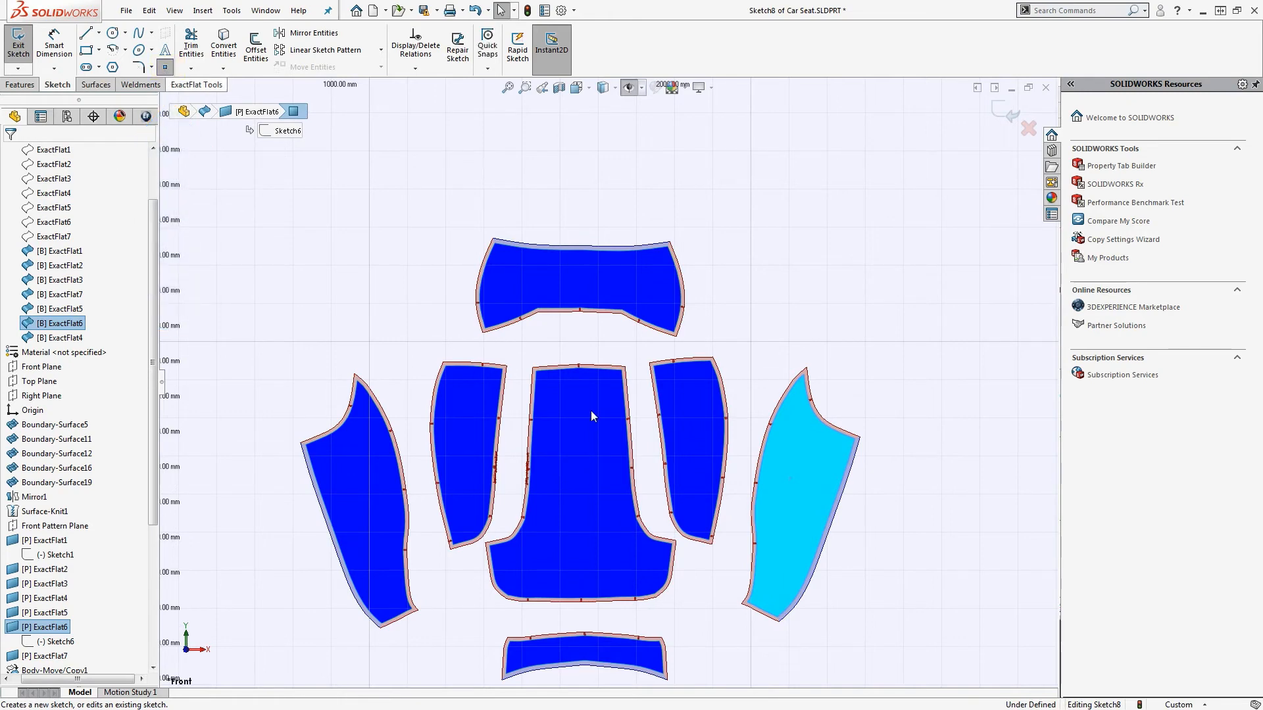
click(784, 404)
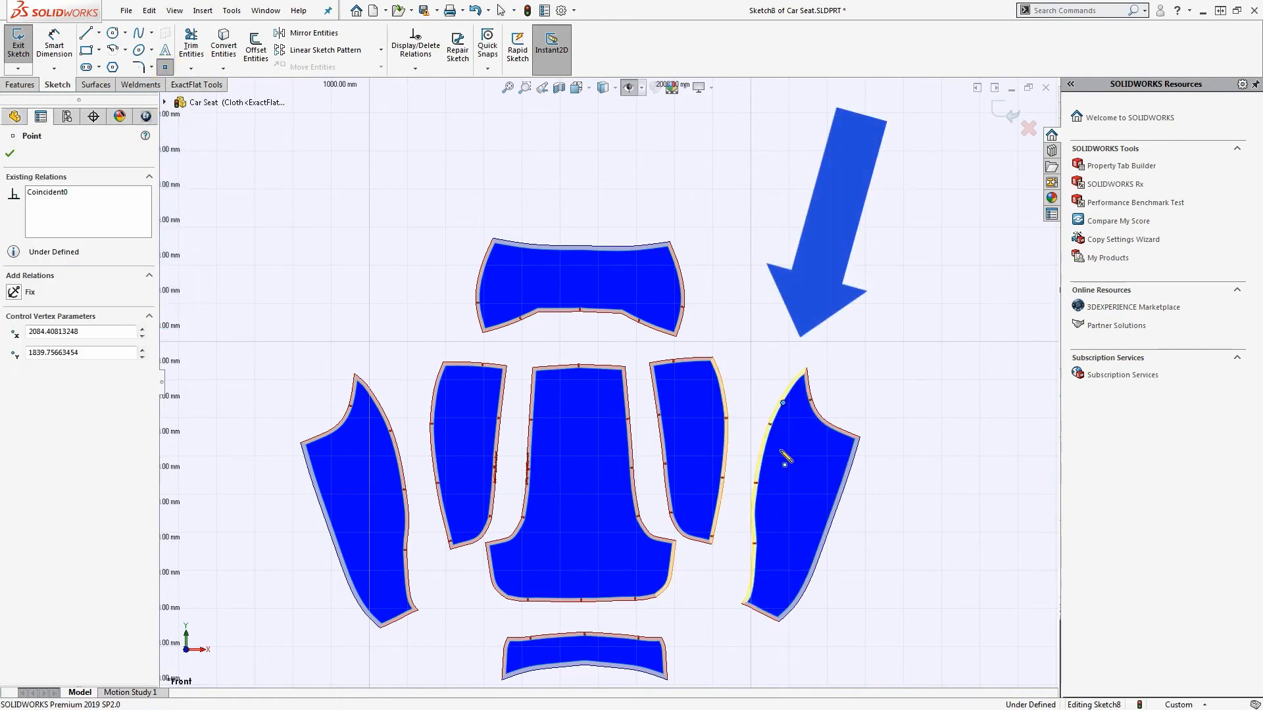
click(762, 458)
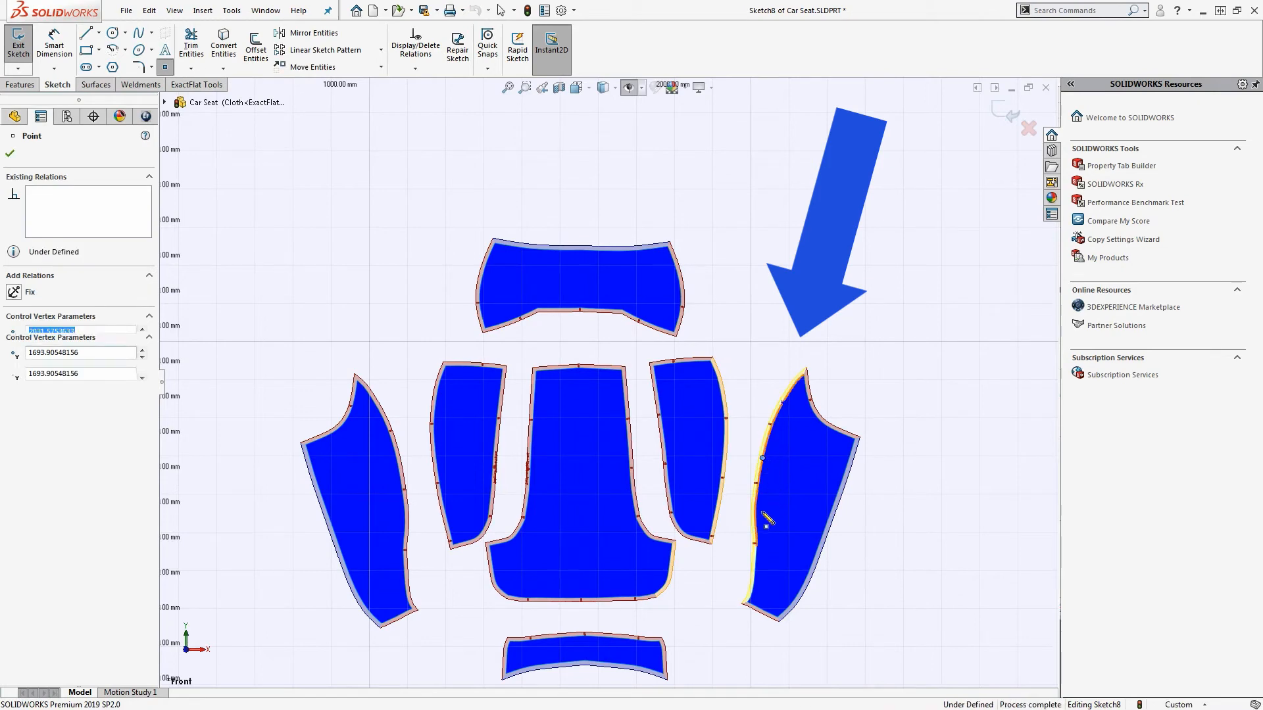
click(757, 515)
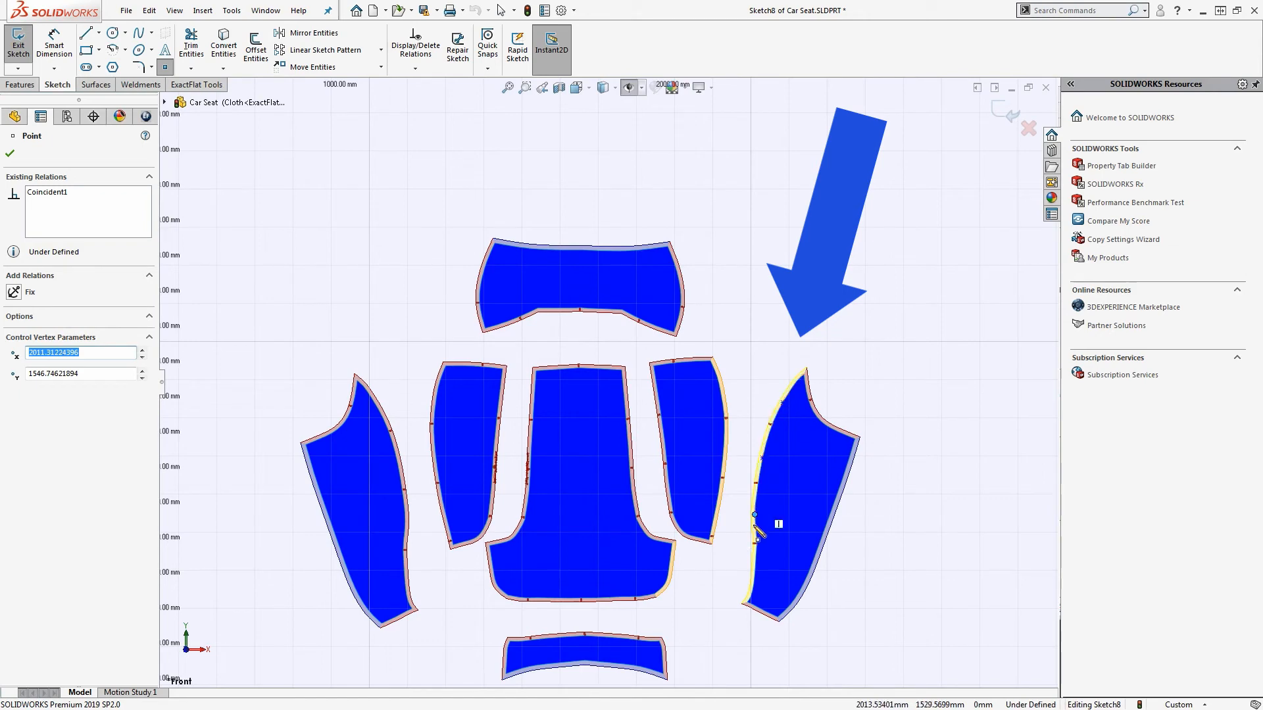
key(Return)
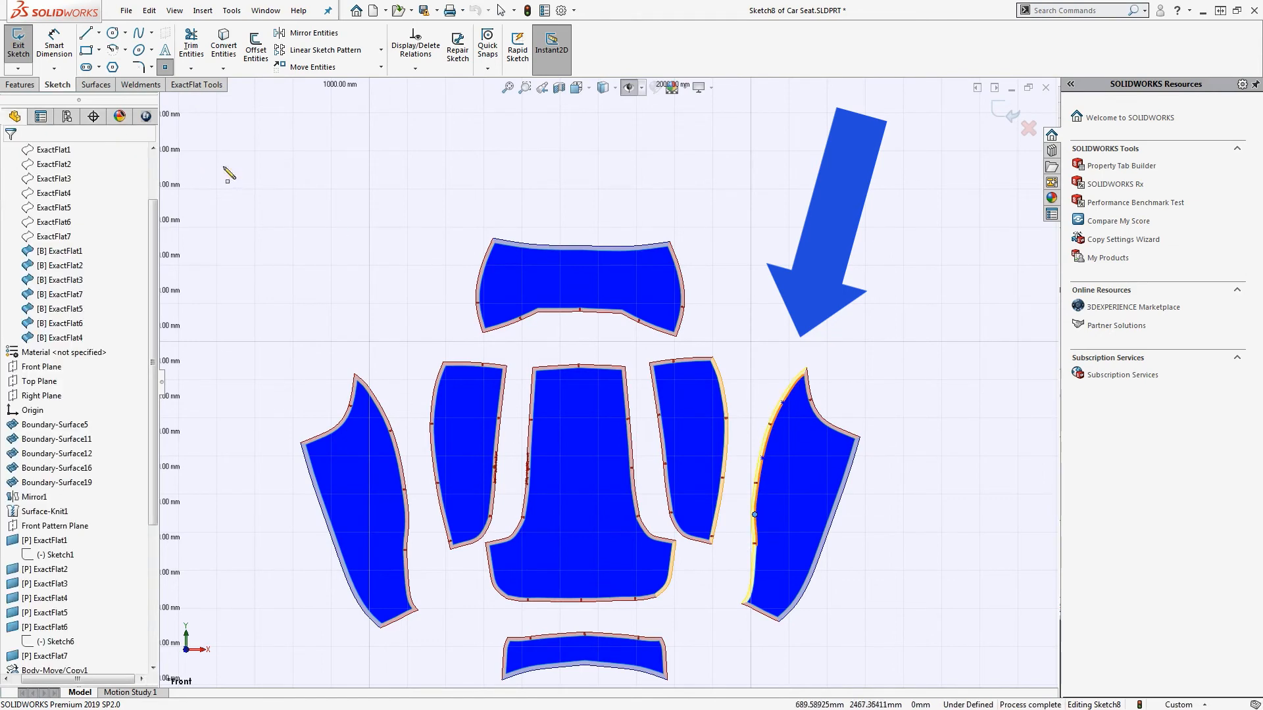
click(1006, 110)
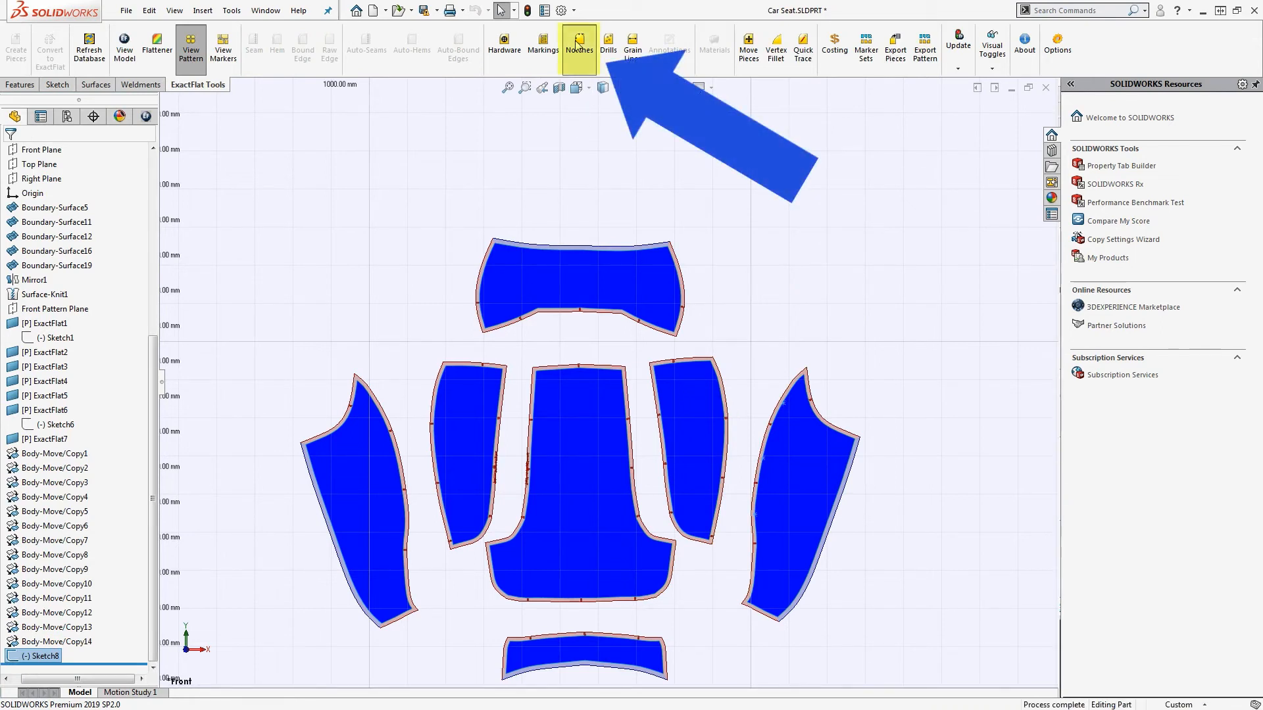
Convert the three-point sketch into V 1/4 Inch notches on the right outer piece, and check them along its inner edge.
click(576, 45)
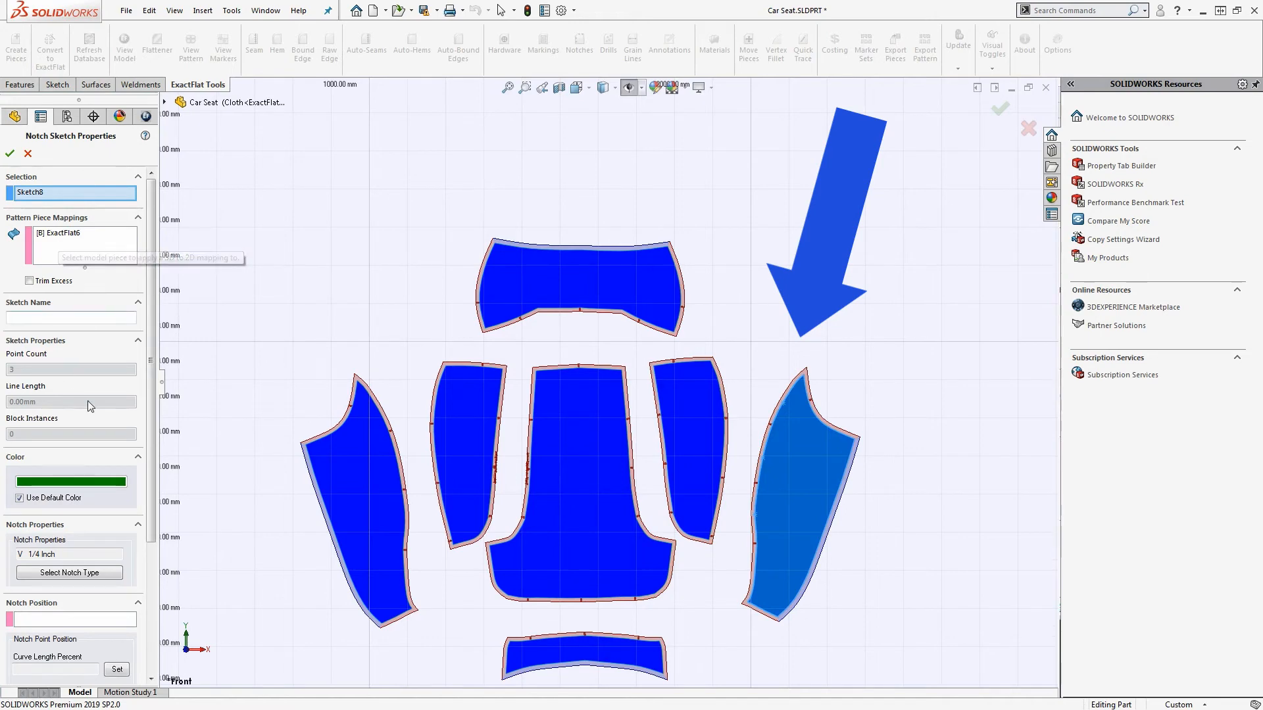
scroll(152, 395, down, 3)
scroll(153, 395, down, 2)
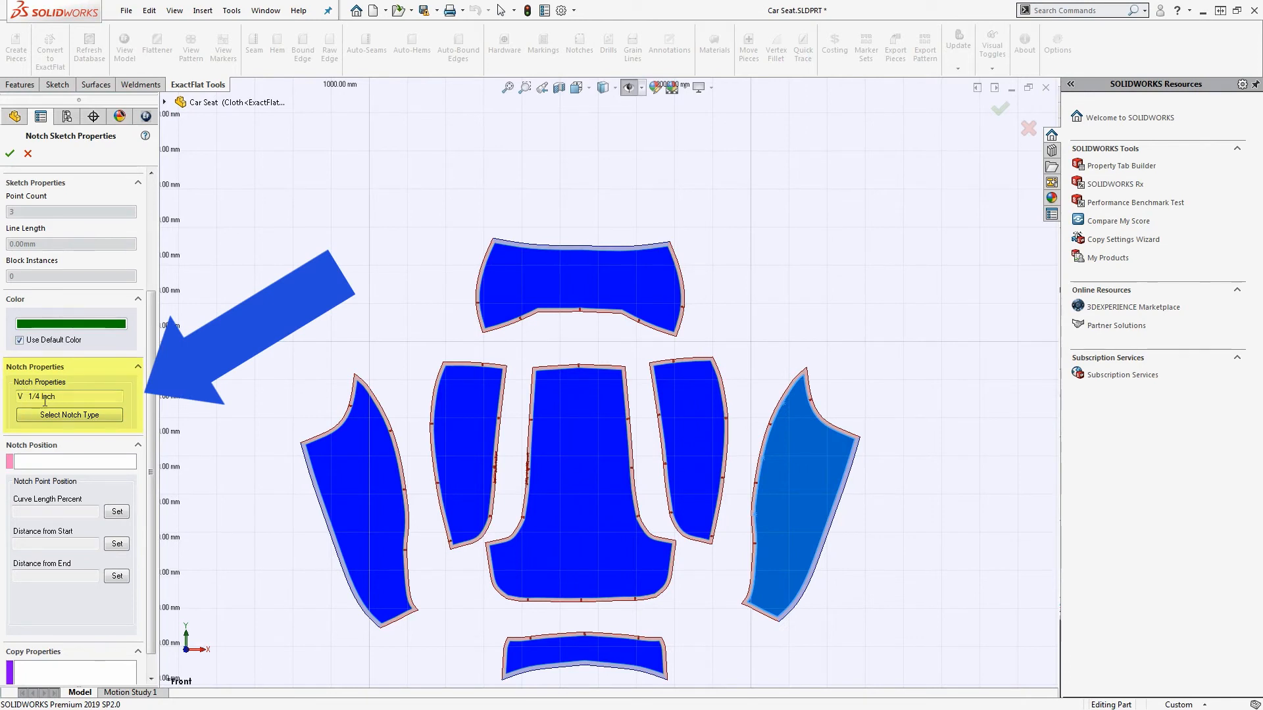
click(9, 154)
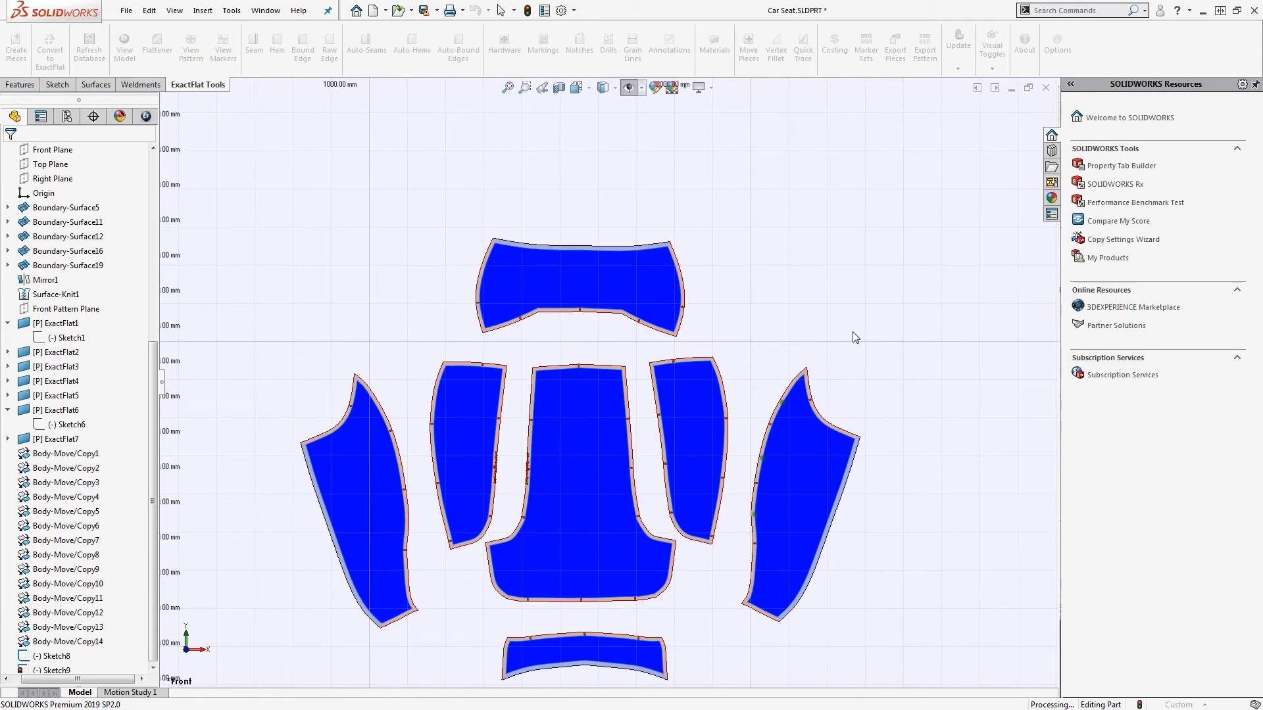
scroll(855, 335, down, 2)
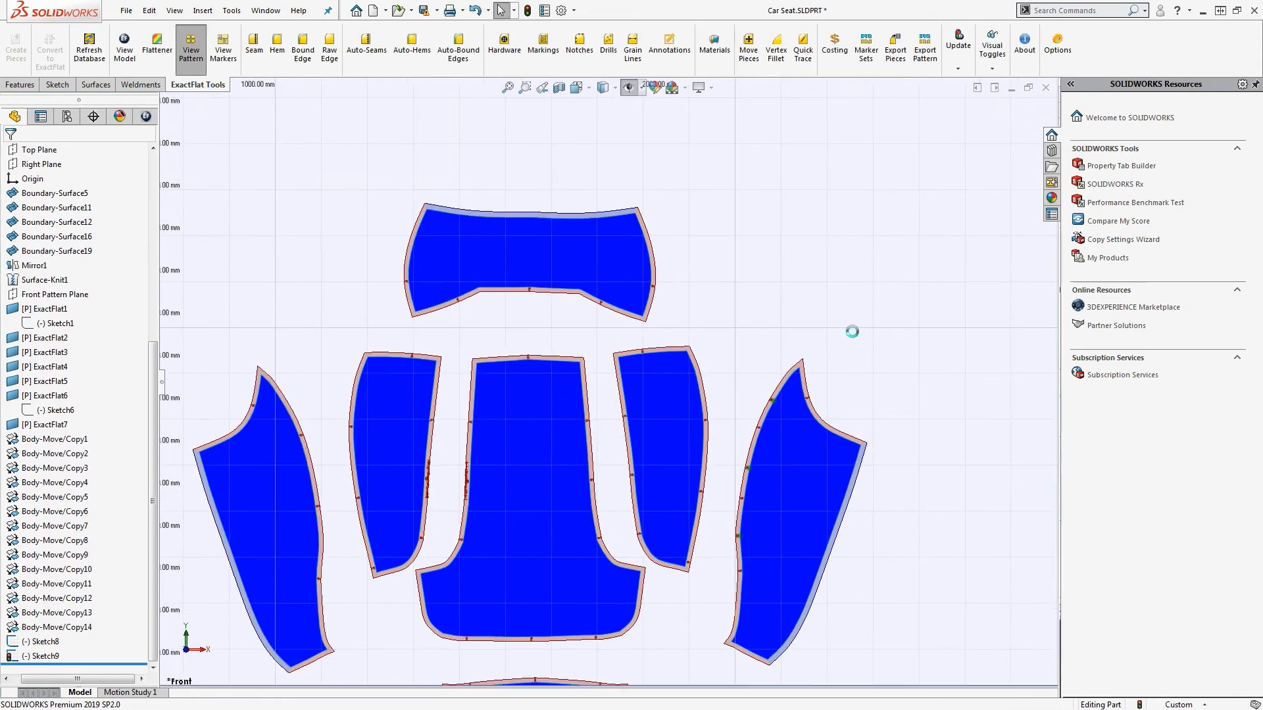
scroll(774, 397, down, 3)
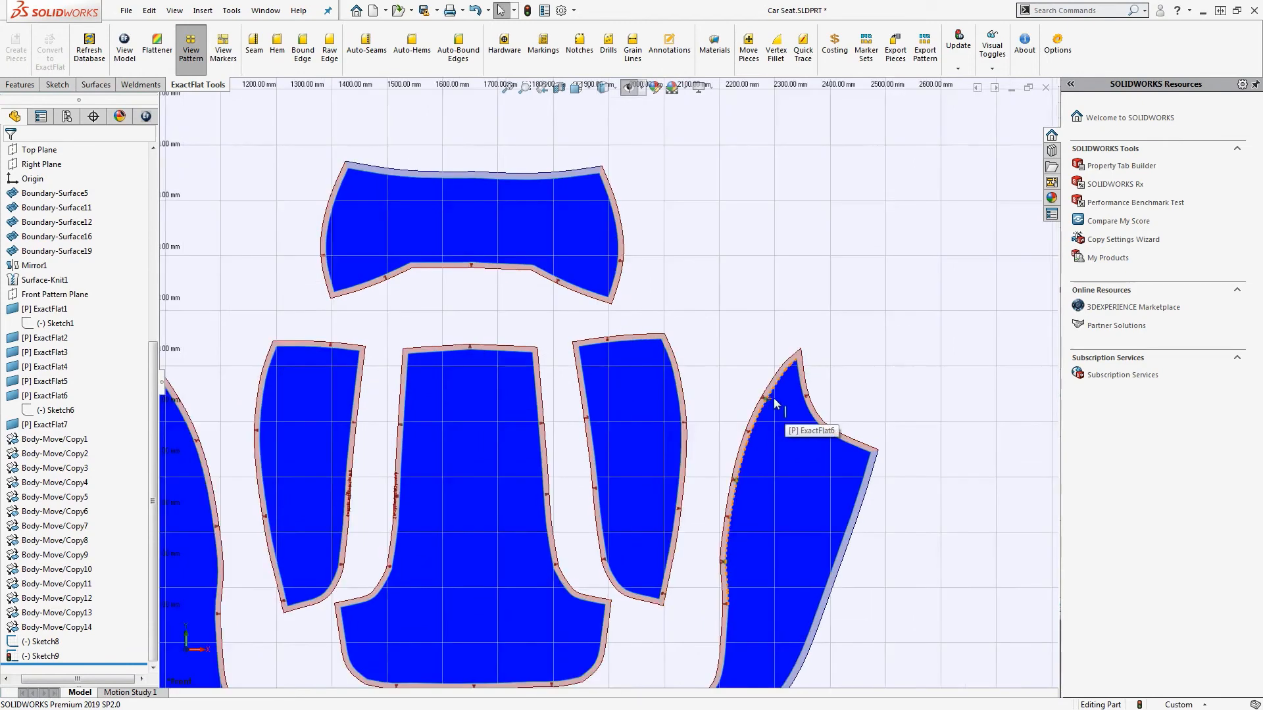
scroll(742, 407, down, 2)
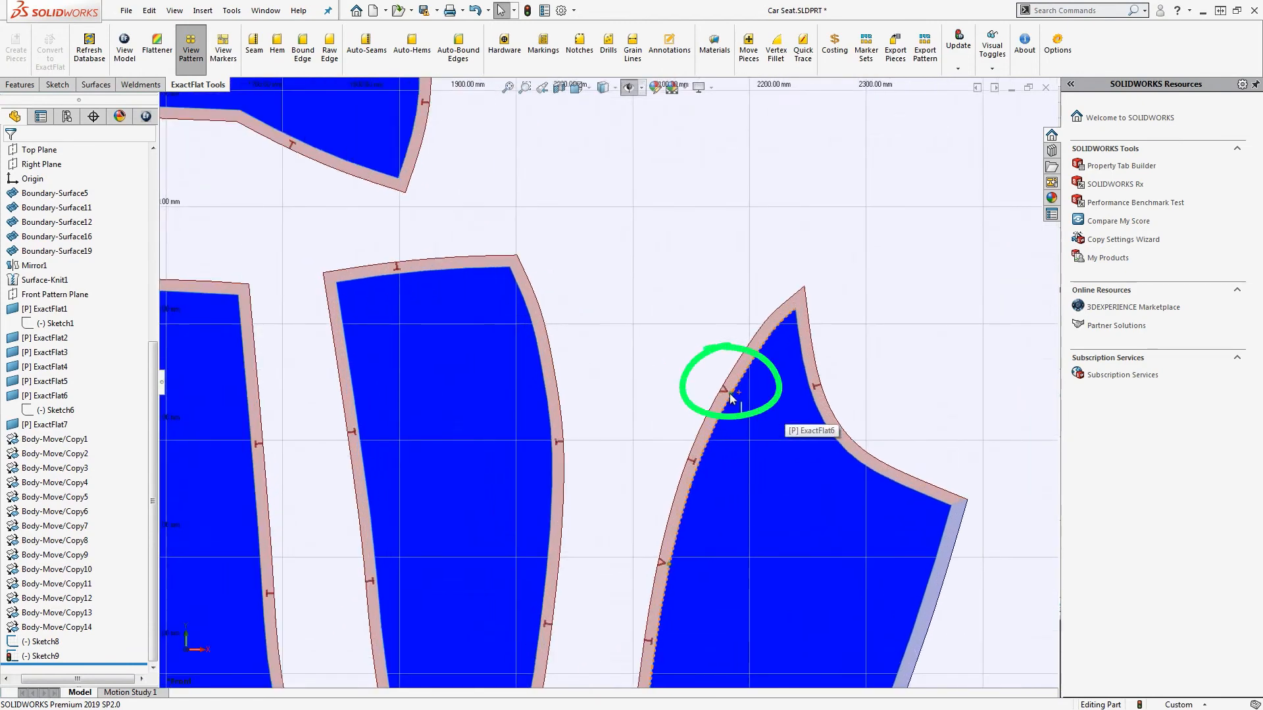
scroll(874, 316, up, 4)
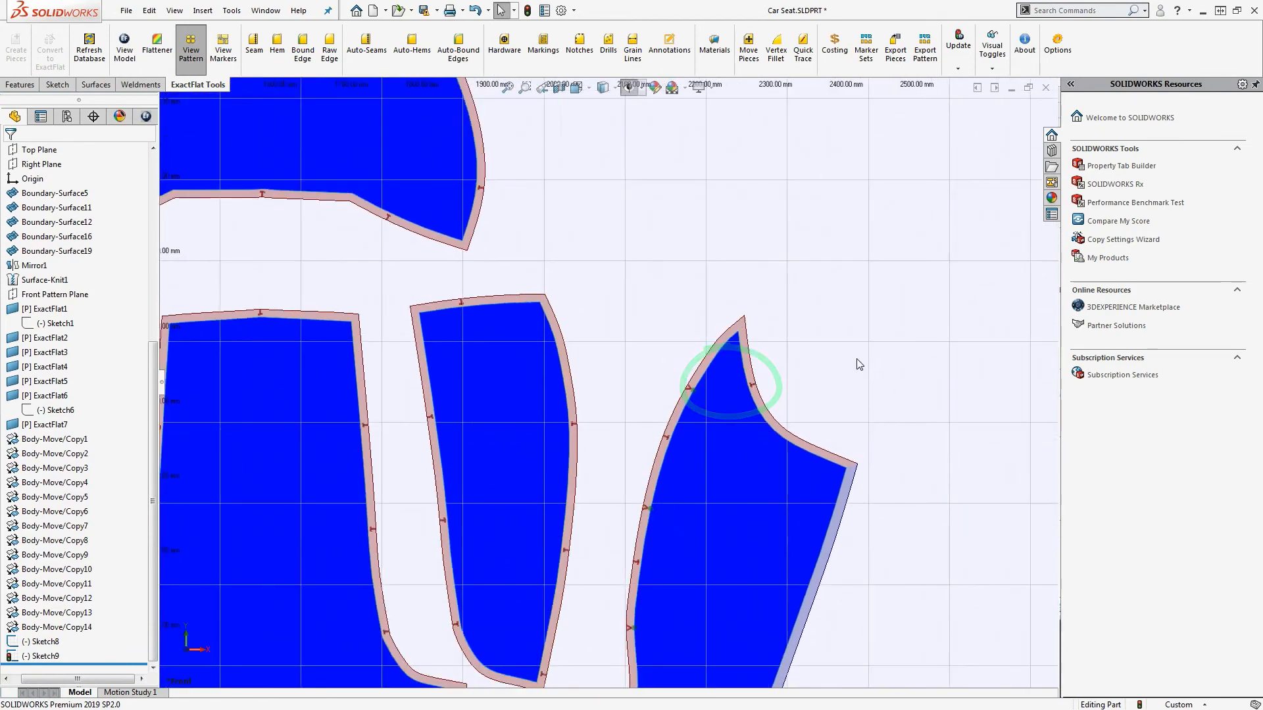
scroll(564, 268, up, 2)
scroll(426, 447, down, 2)
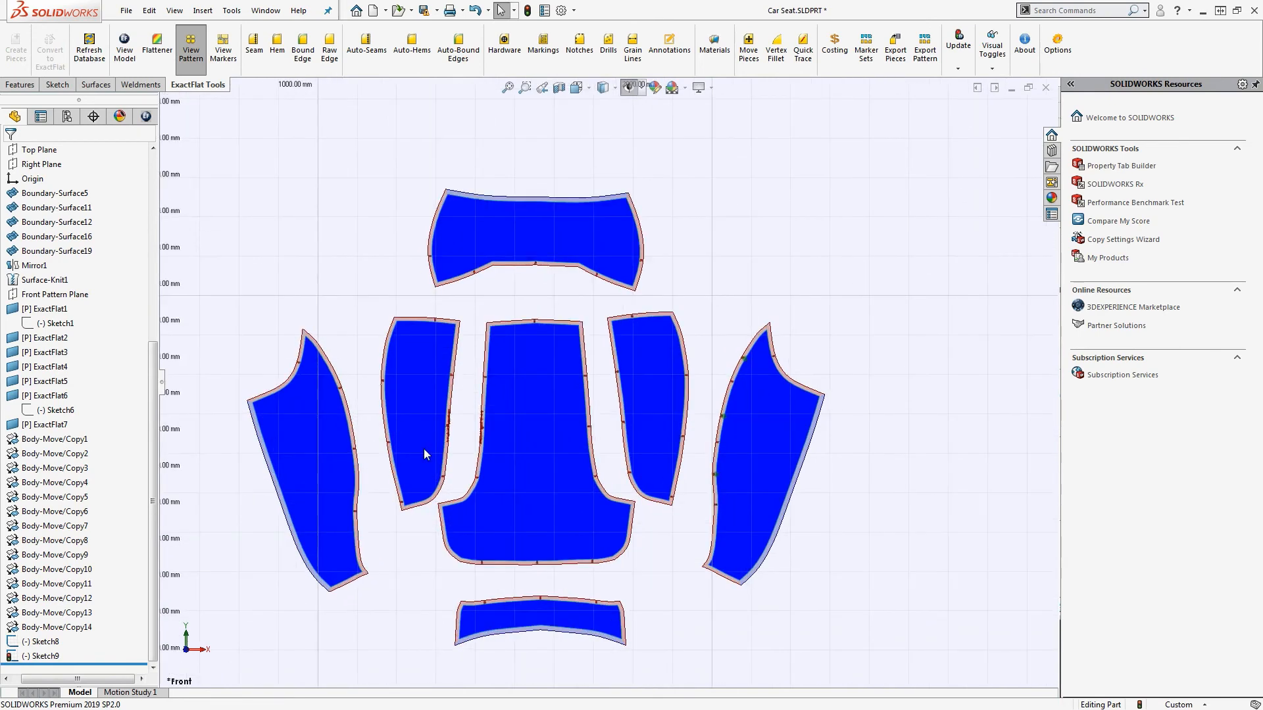
Open the marker layout of the car seat pieces and maximize its window.
click(224, 53)
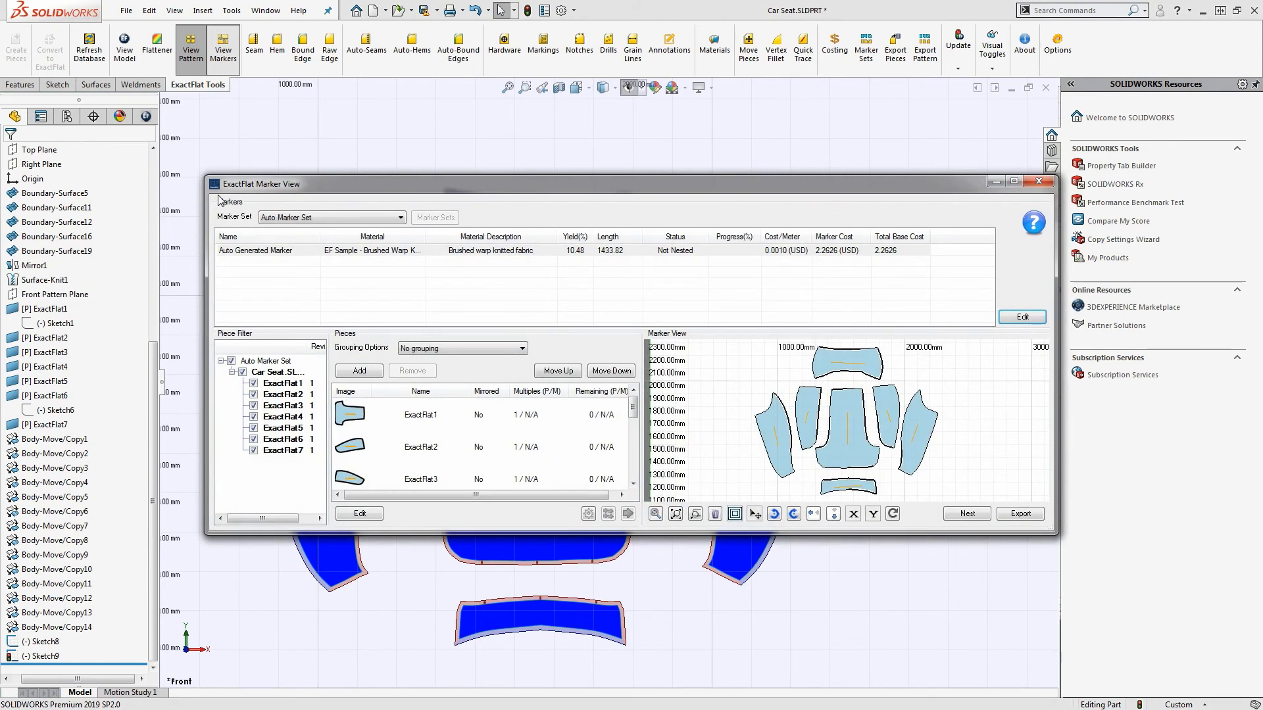
drag(707, 187, 629, 154)
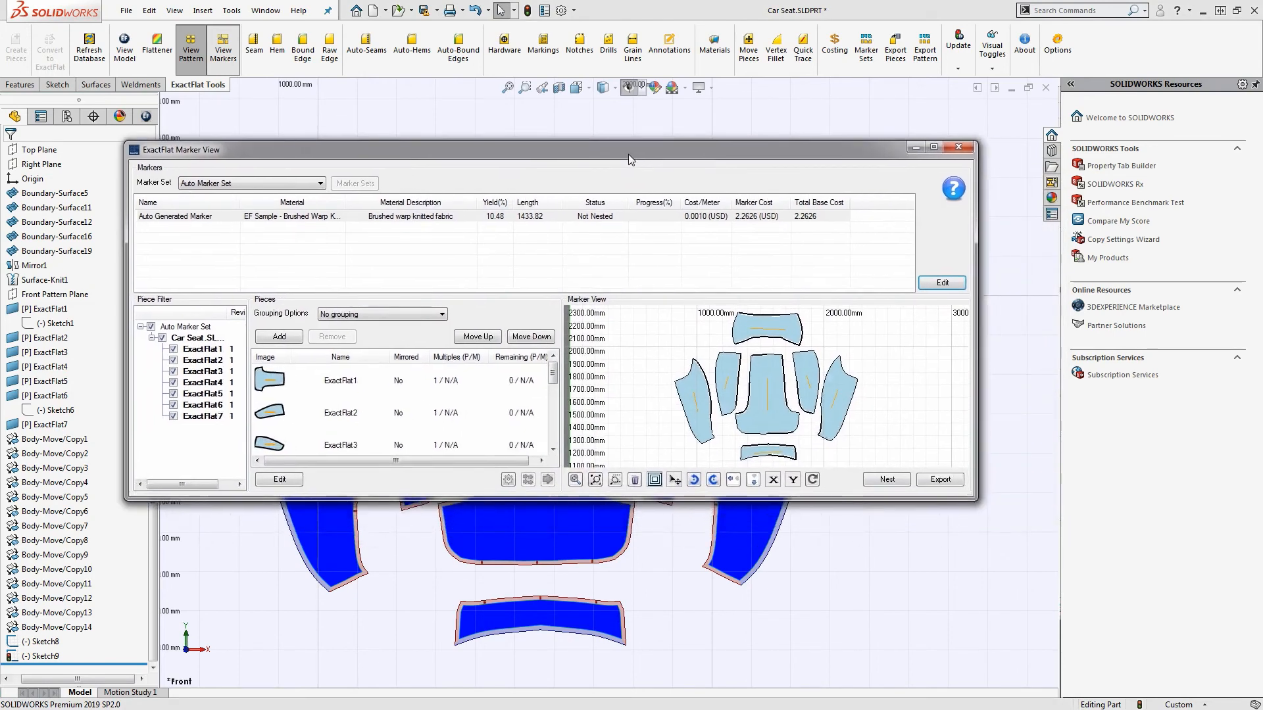
double_click(628, 154)
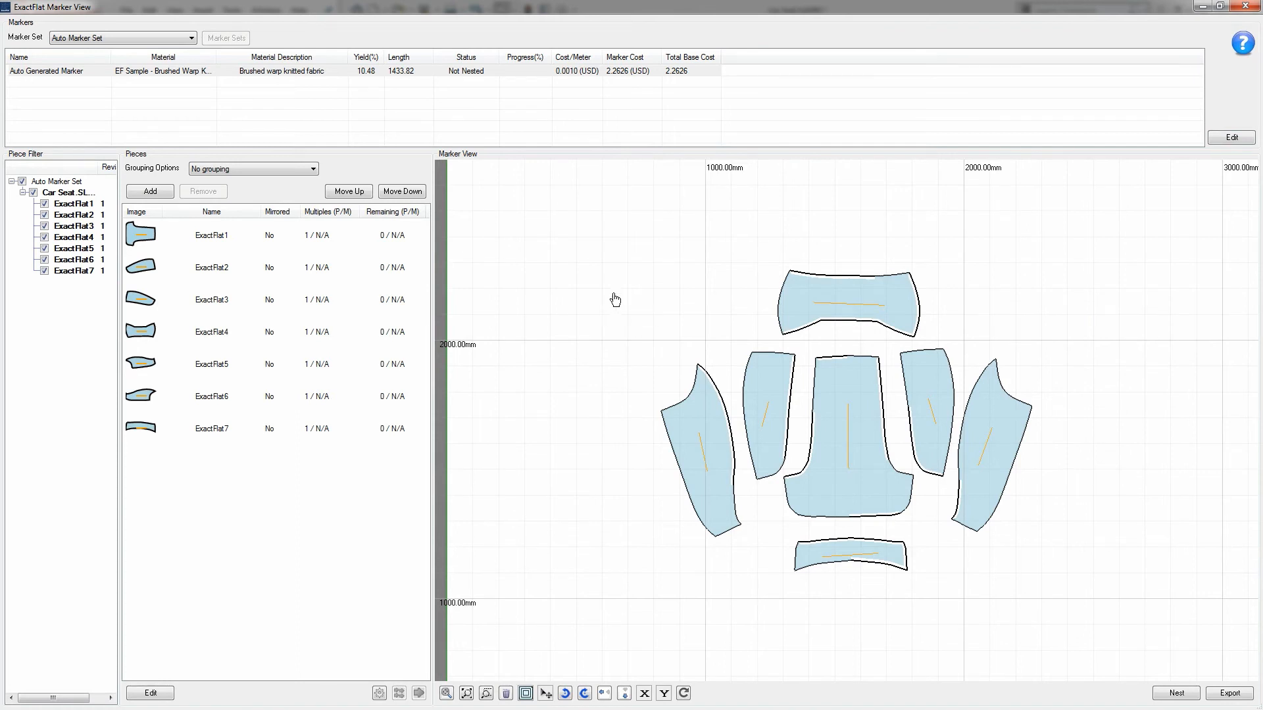
Move the top piece and left outer piece away from the others on the marker, and rotate the top piece diagonally.
scroll(725, 297, down, 3)
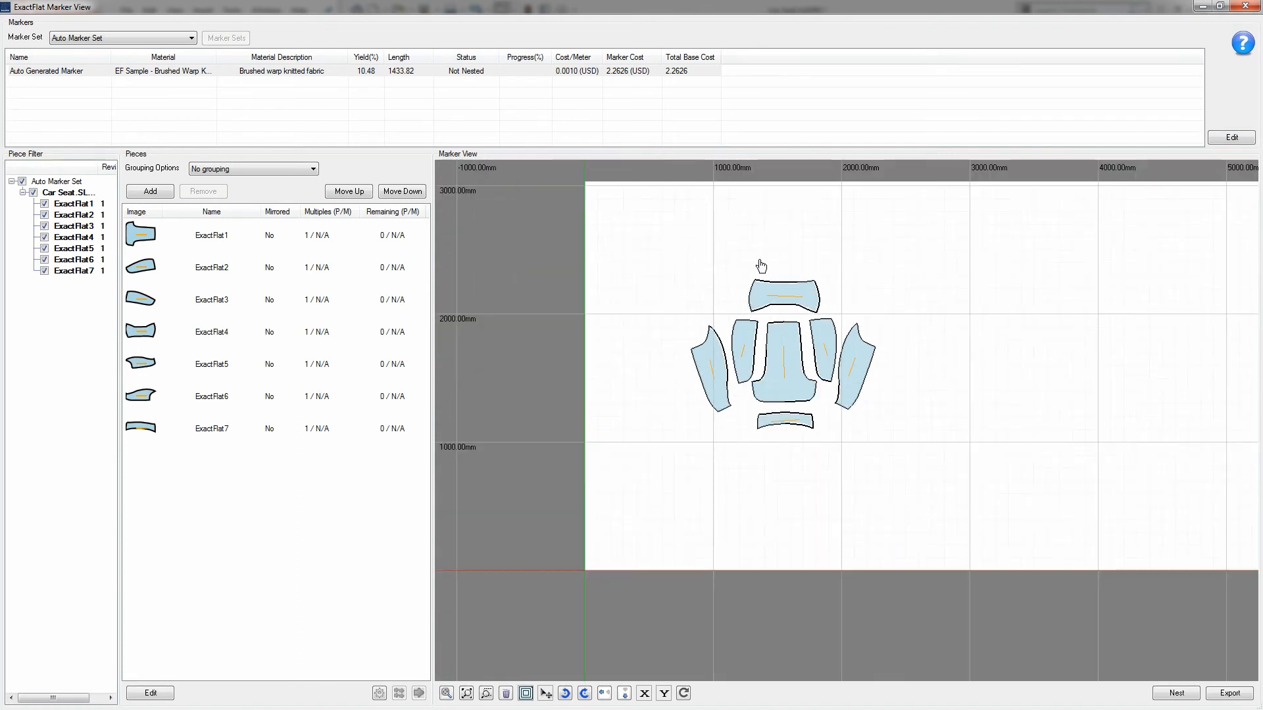
drag(780, 296, 690, 255)
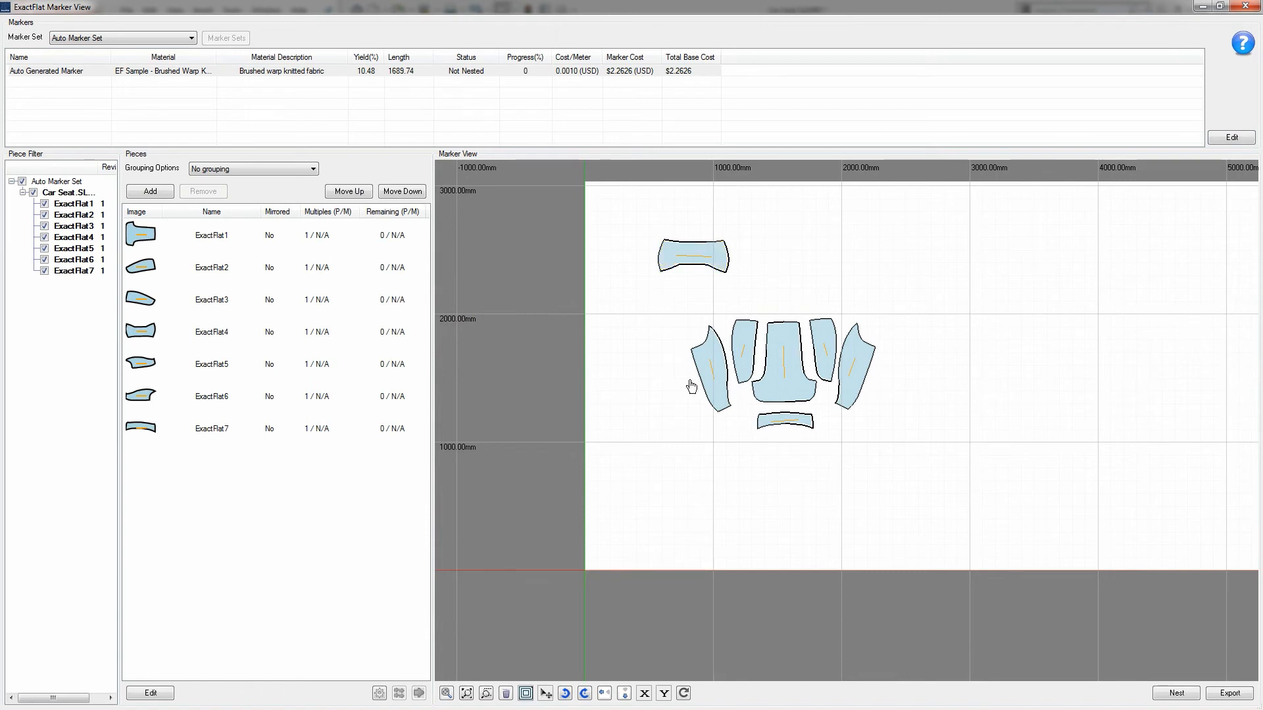
drag(709, 360, 676, 376)
click(719, 266)
mouse_move(718, 265)
mouse_down()
mouse_move(742, 281)
mouse_move(684, 275)
mouse_move(665, 232)
mouse_move(671, 205)
mouse_up()
click(685, 236)
mouse_move(690, 262)
mouse_down()
mouse_move(635, 204)
mouse_move(592, 193)
mouse_move(621, 199)
mouse_move(719, 295)
mouse_move(740, 284)
mouse_move(733, 228)
mouse_move(644, 176)
mouse_move(579, 186)
mouse_move(587, 202)
mouse_up()
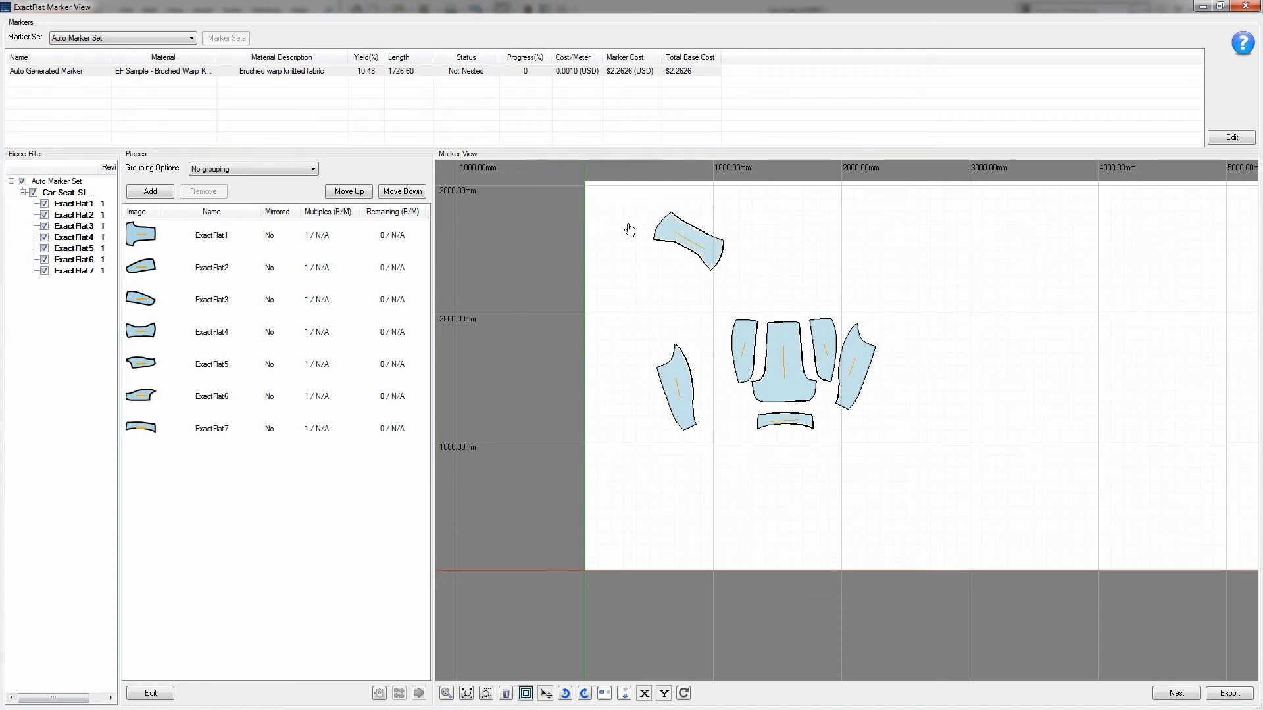
Overlap the top piece with its neighbours and pull it clear again, and return the left outer piece beside the group.
click(705, 250)
mouse_move(711, 253)
mouse_down()
mouse_move(710, 240)
mouse_move(756, 342)
mouse_move(760, 325)
mouse_up()
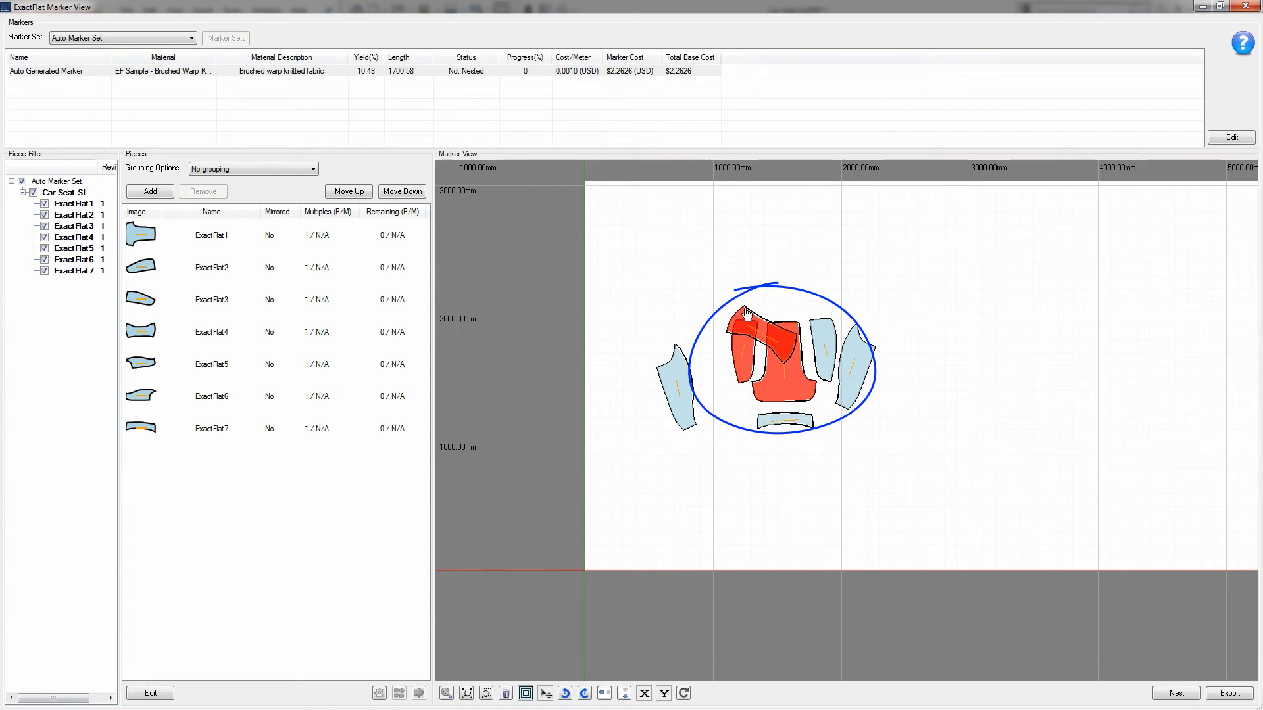
drag(745, 319, 624, 237)
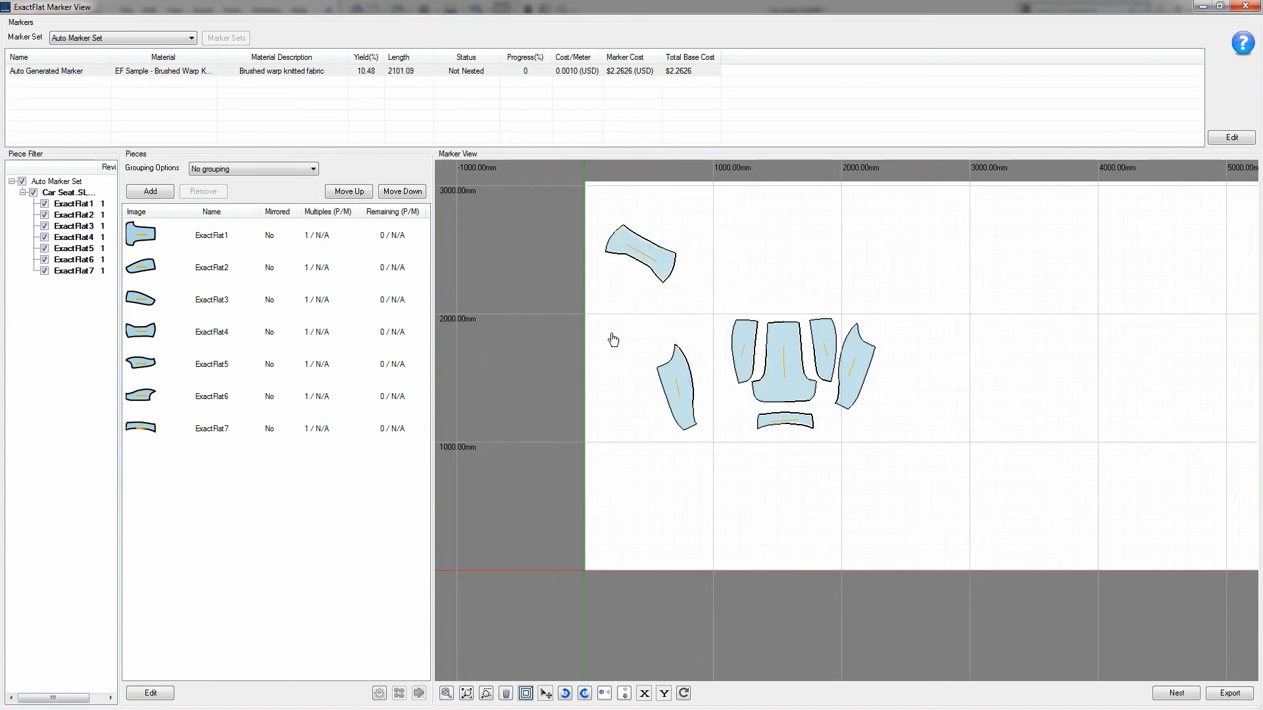
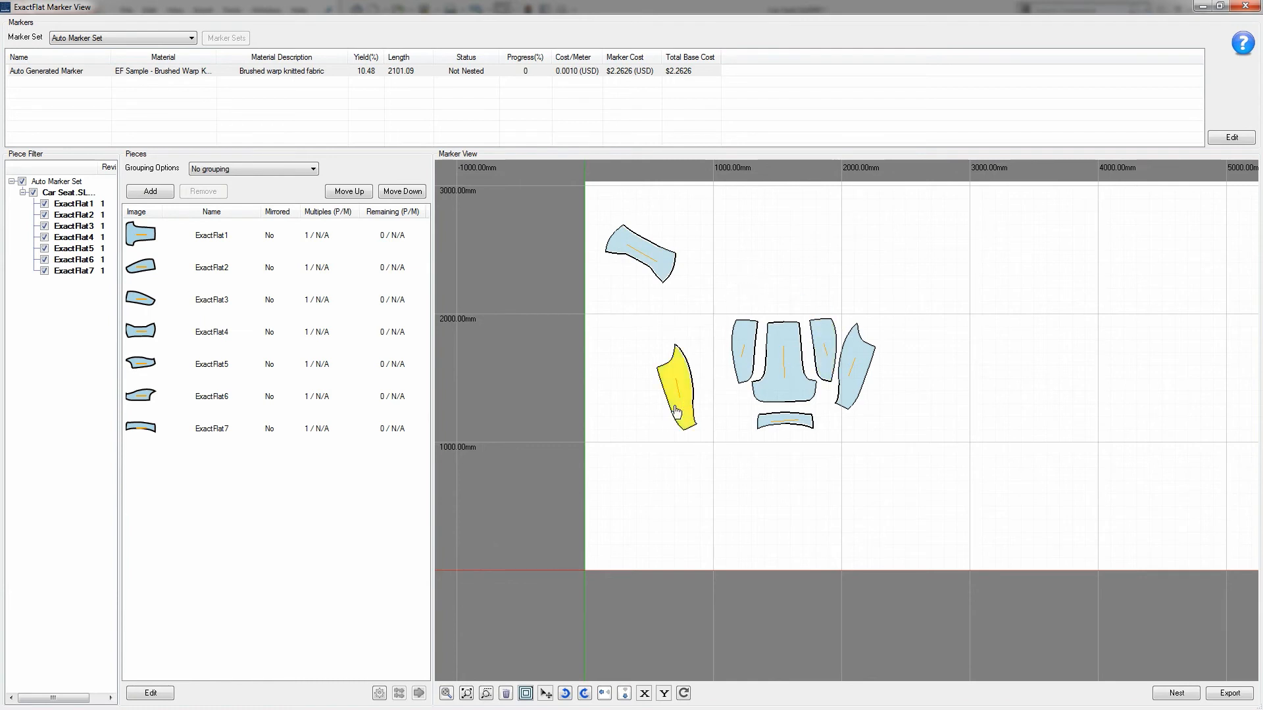
drag(689, 398, 710, 376)
drag(718, 378, 713, 378)
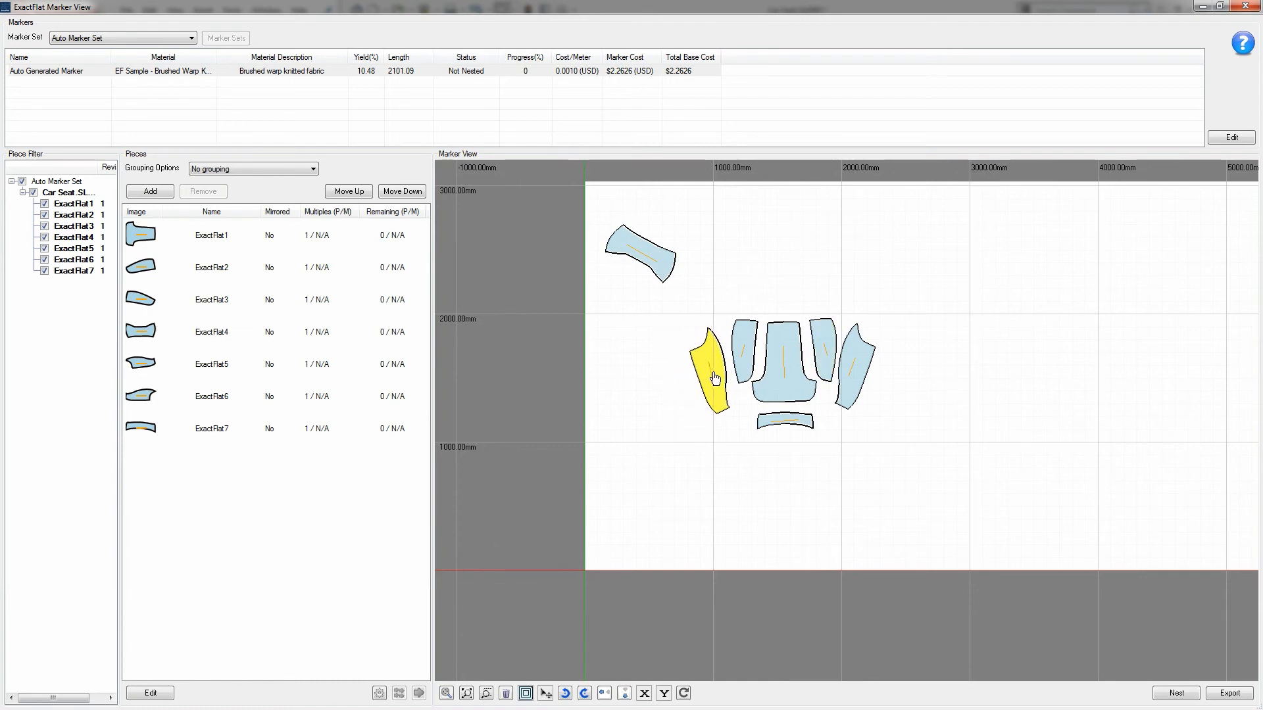
Set the piece placement method to Box Packing and quickly repack the marker pieces.
click(380, 695)
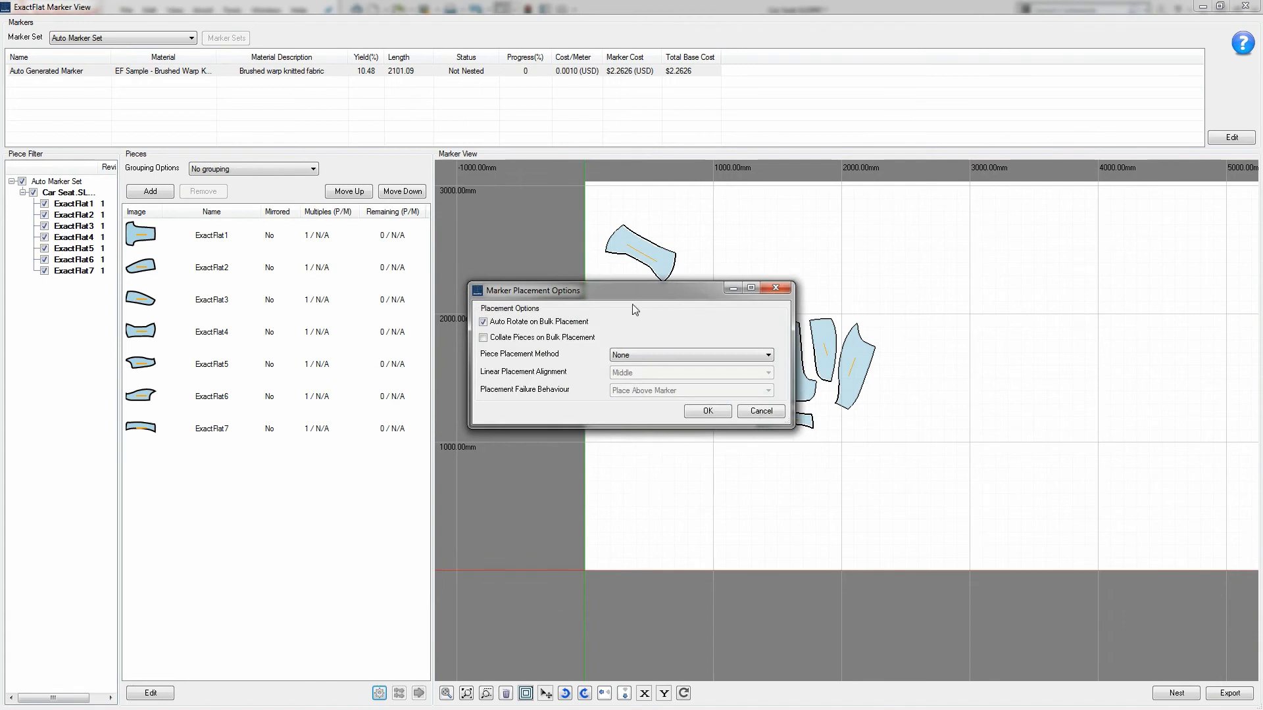
mouse_move(617, 295)
mouse_down()
mouse_move(698, 256)
mouse_move(976, 189)
mouse_move(902, 137)
mouse_up()
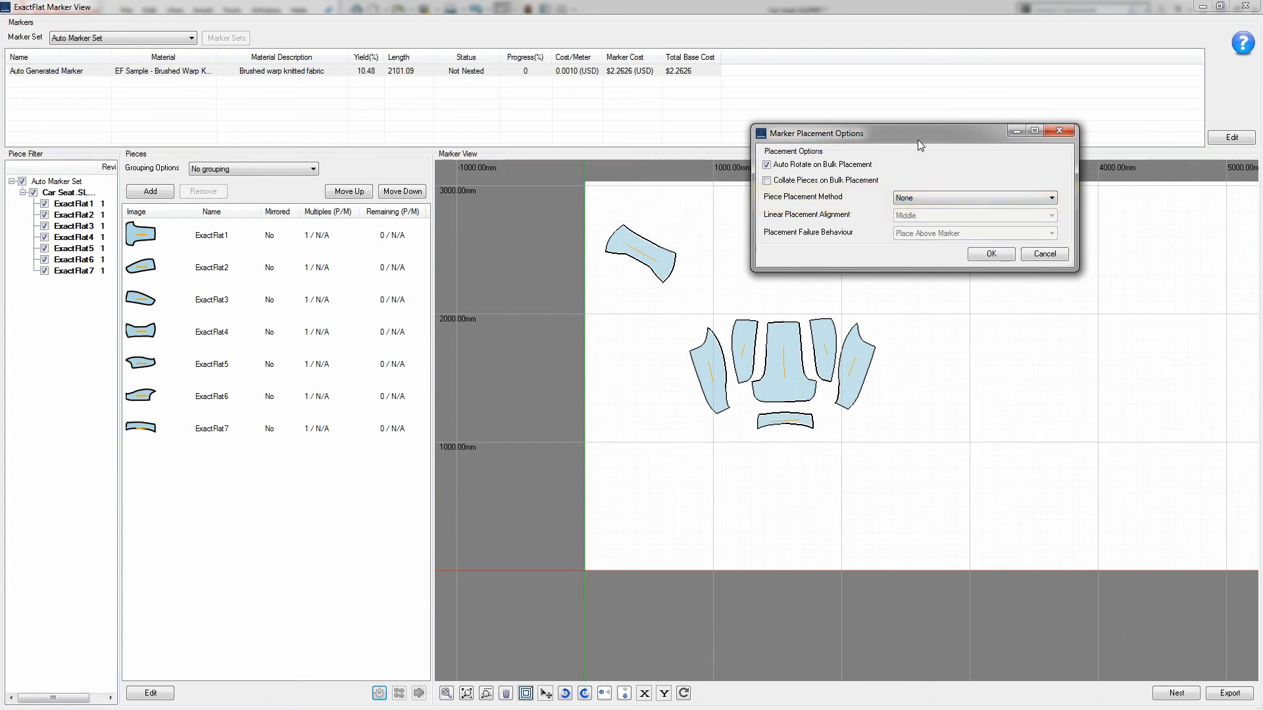
click(911, 199)
click(908, 220)
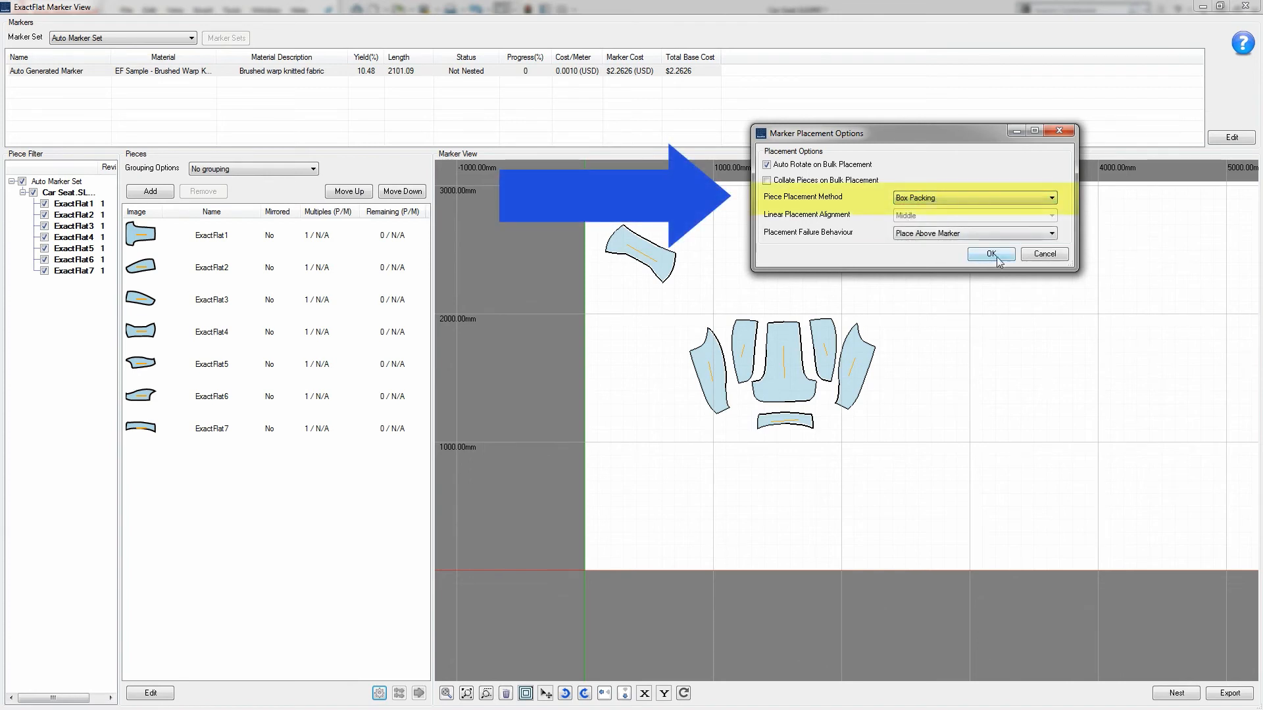
click(991, 254)
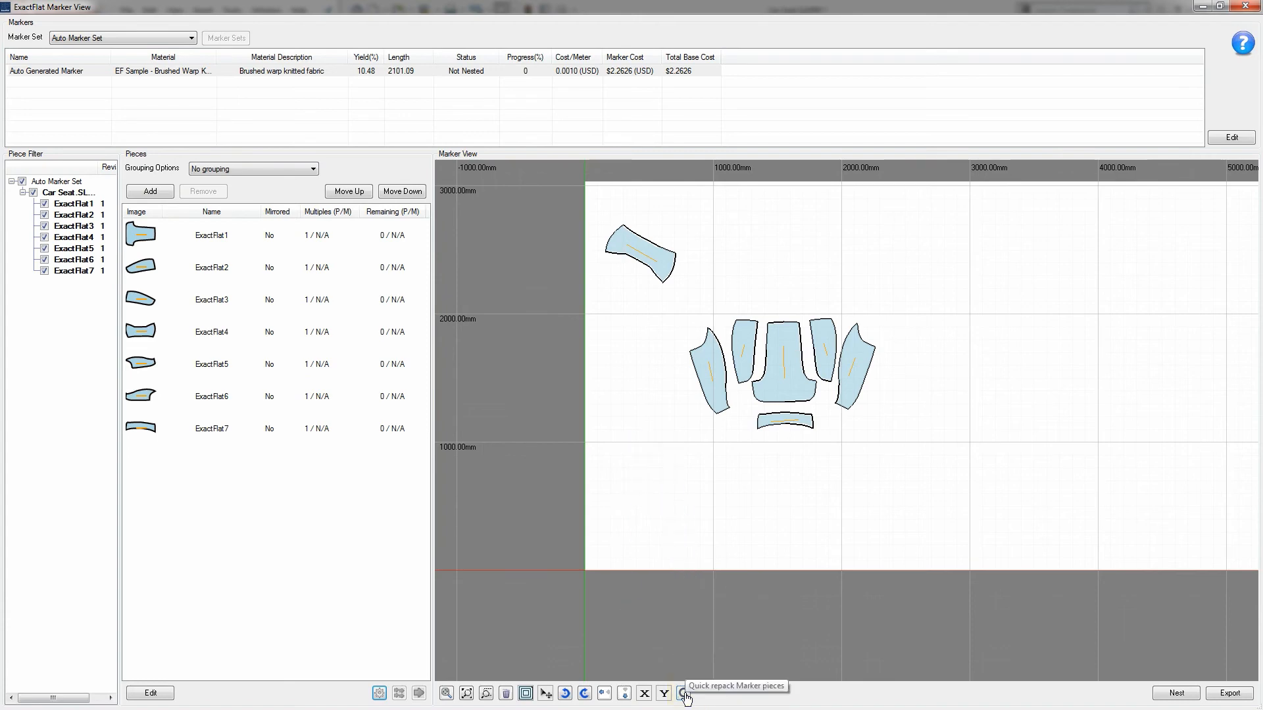
click(683, 694)
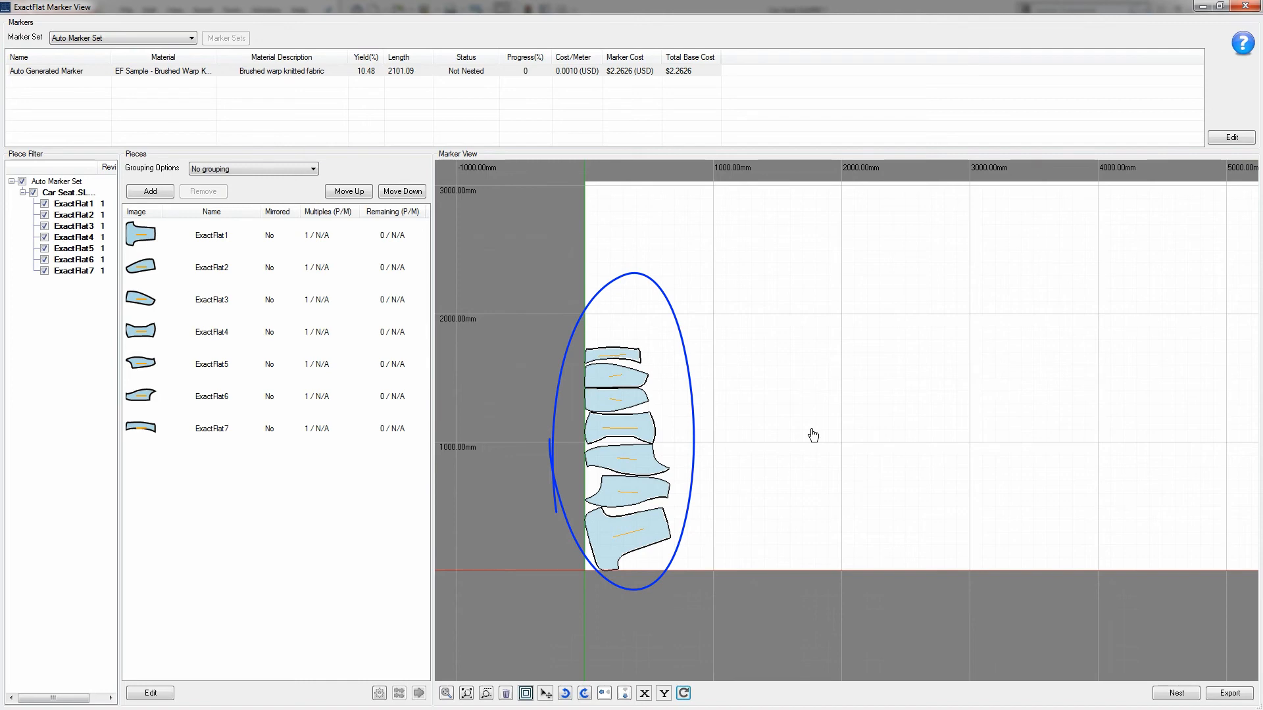
Nest the Auto Generated Marker in a maximized nesting window and accept the resulting nest.
click(1177, 697)
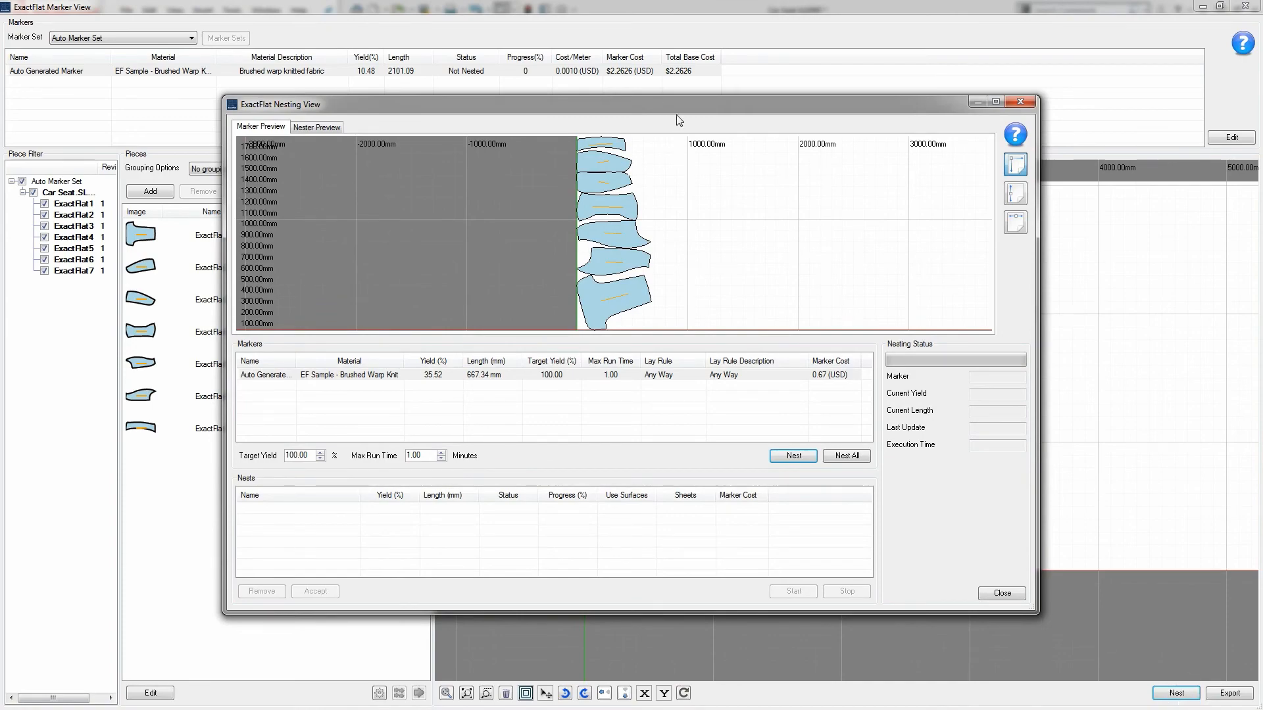
double_click(689, 104)
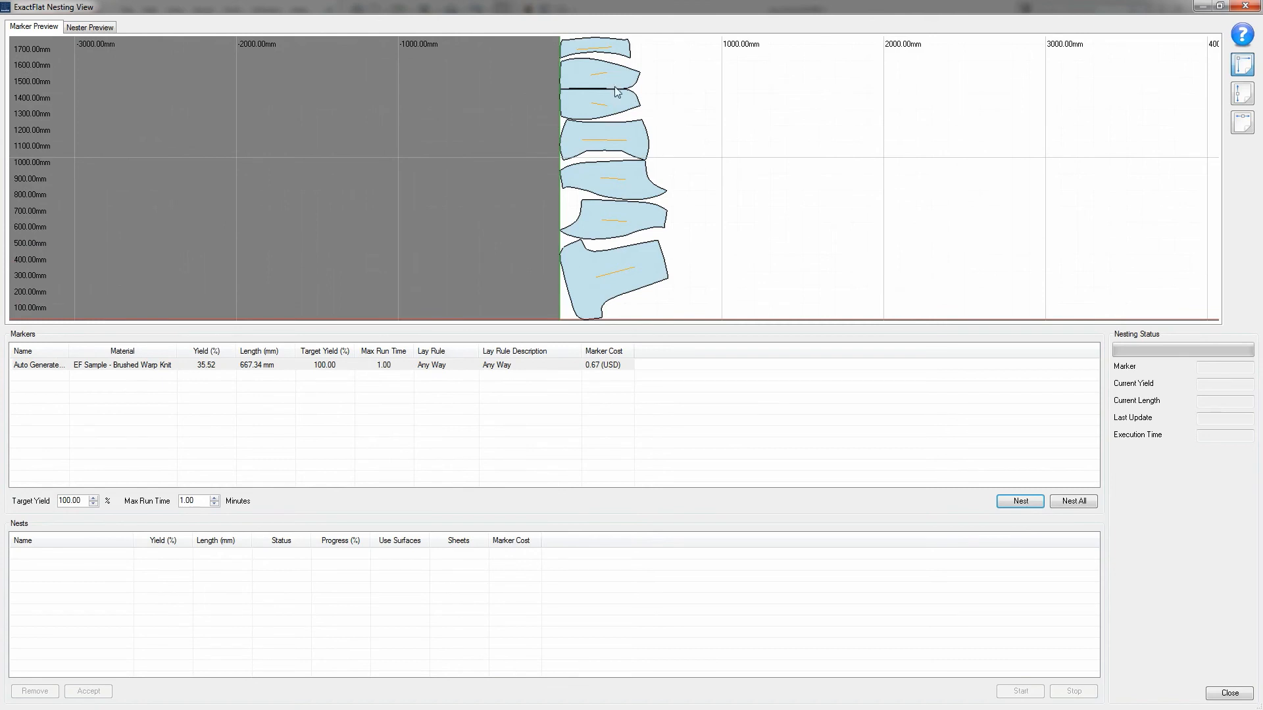
click(1020, 501)
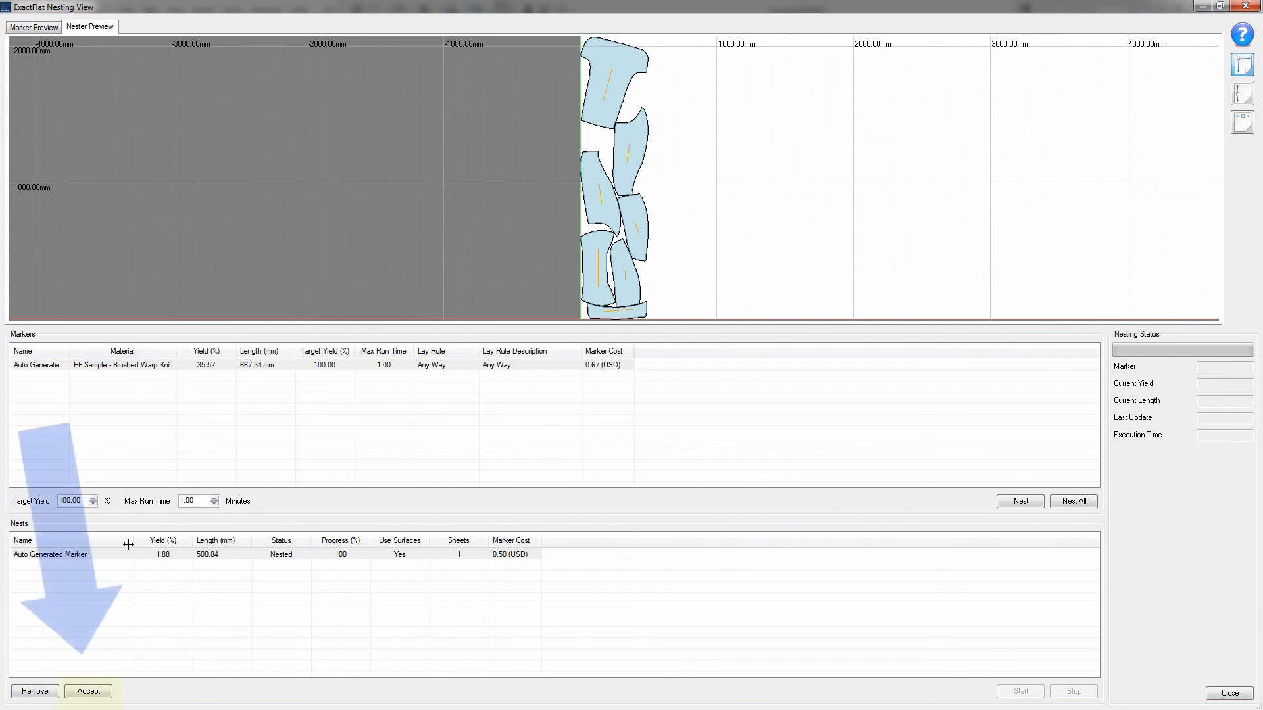
click(91, 692)
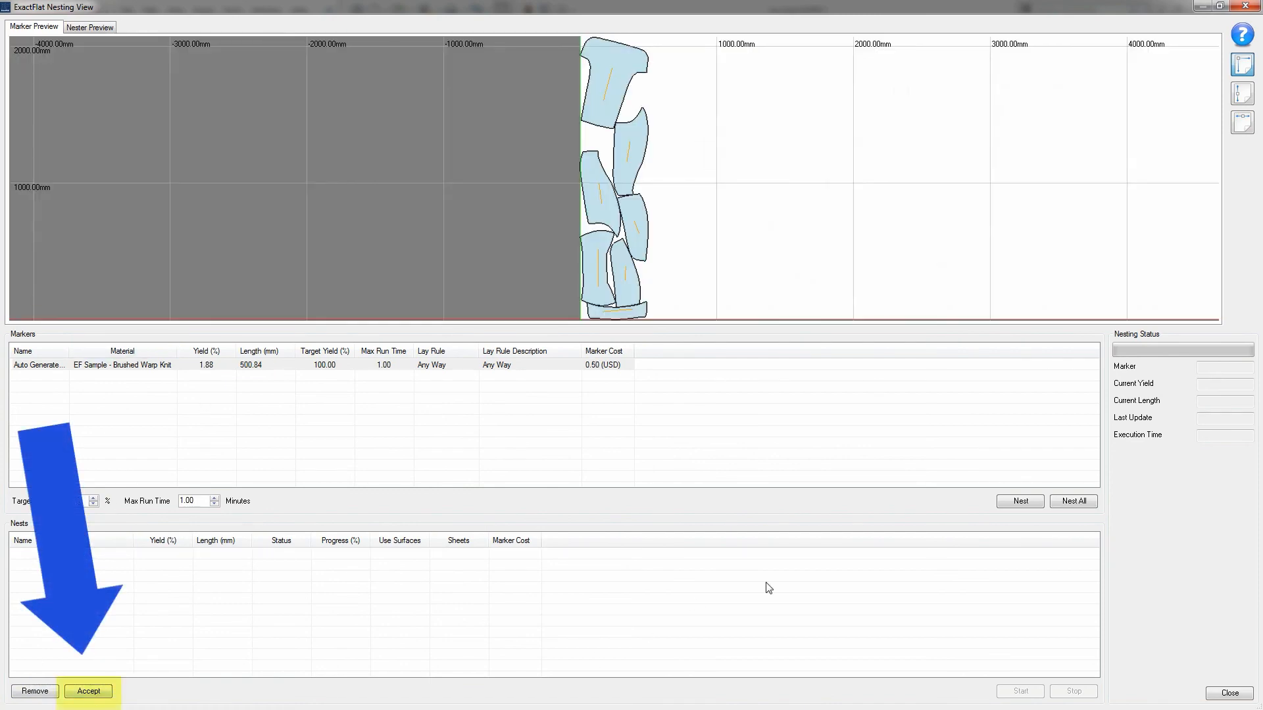
Close the nesting view and examine the Auto Generated Marker's properties, layrule choices and placement group settings in the Marker Manager.
click(1223, 695)
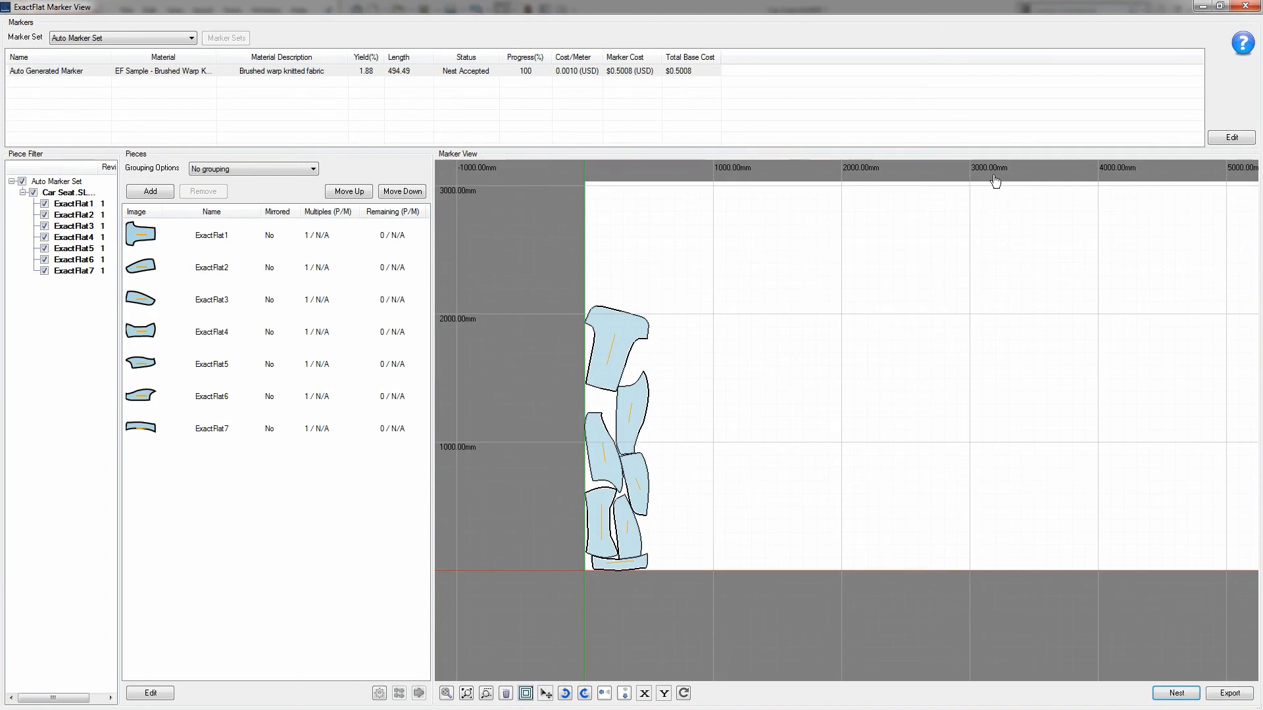
click(1229, 138)
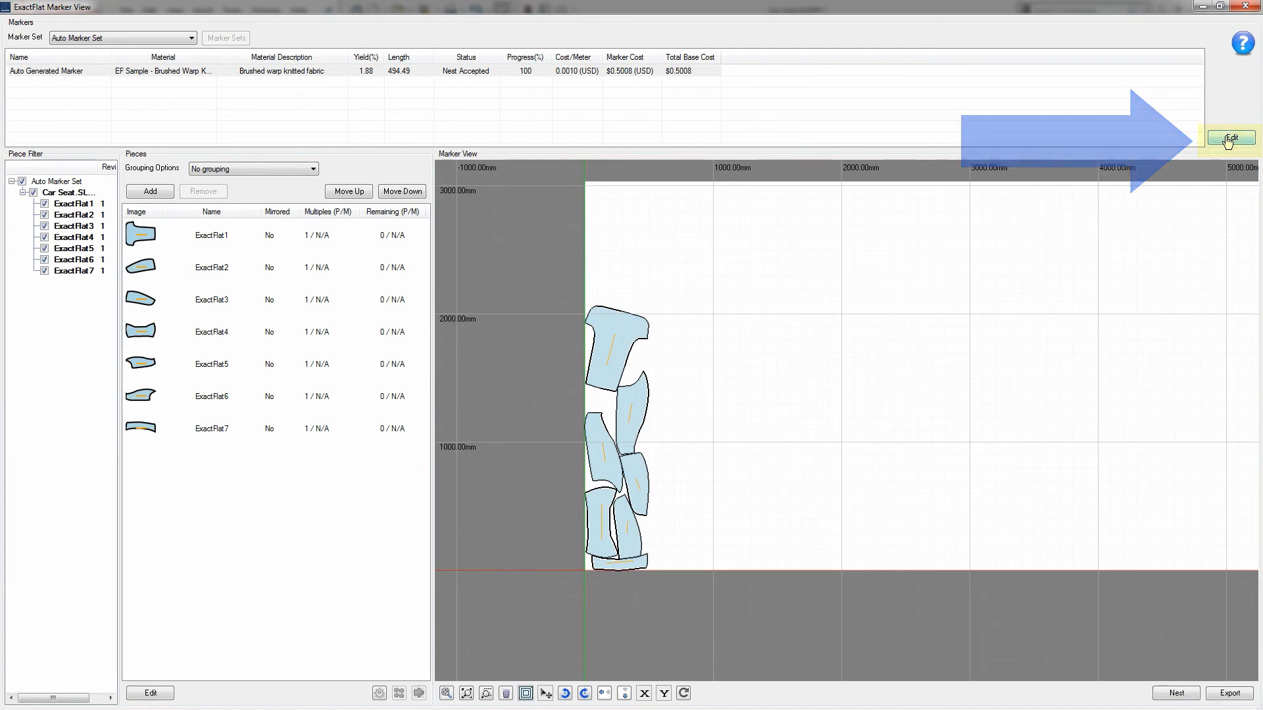
click(1230, 137)
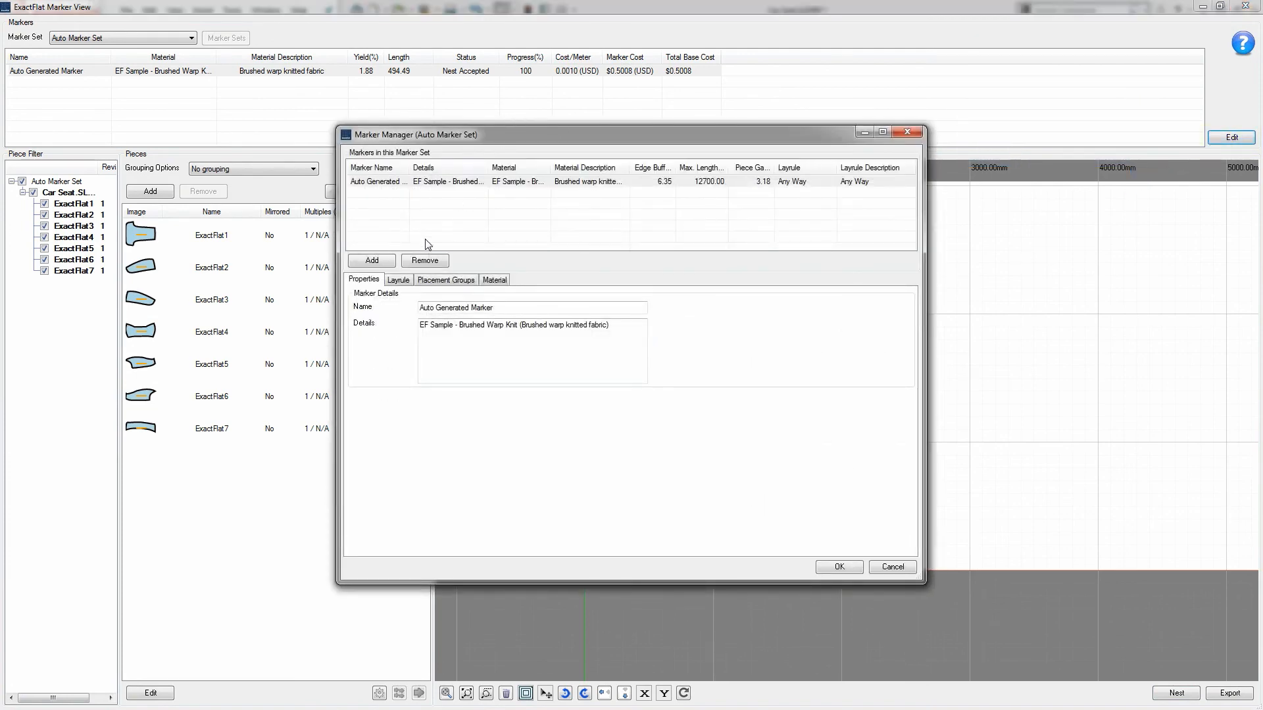
drag(553, 135, 554, 124)
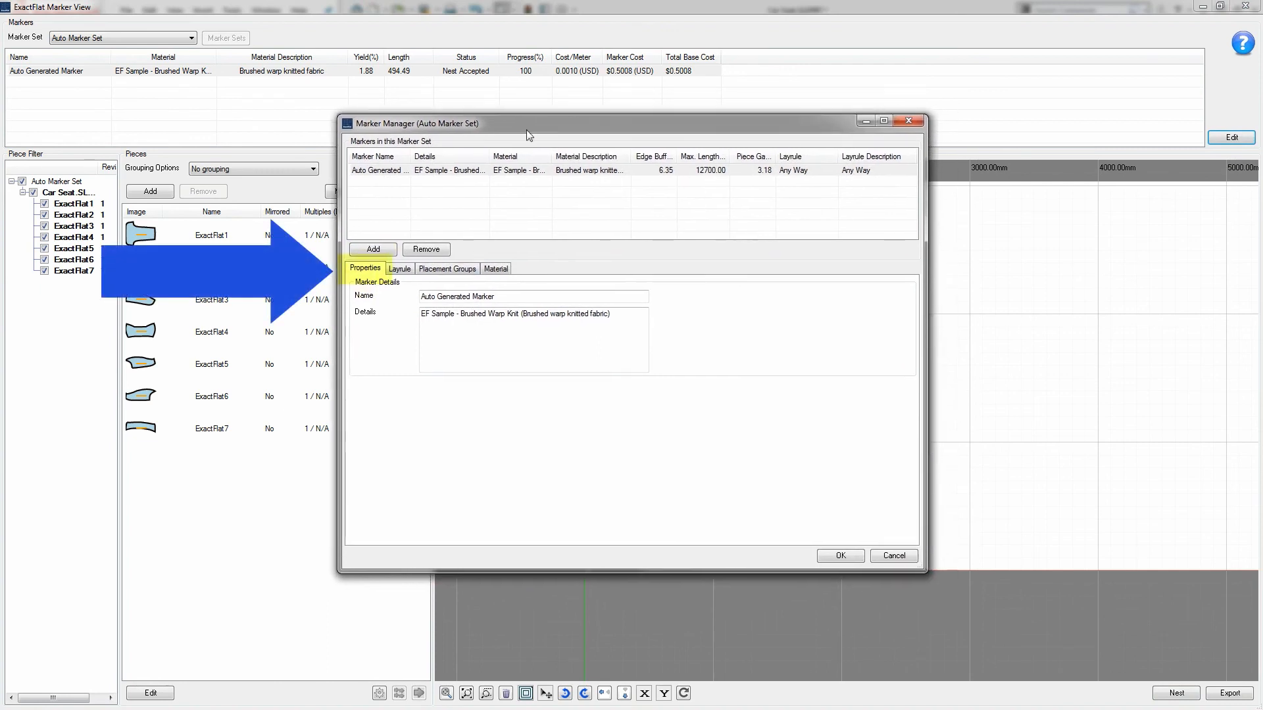
click(400, 270)
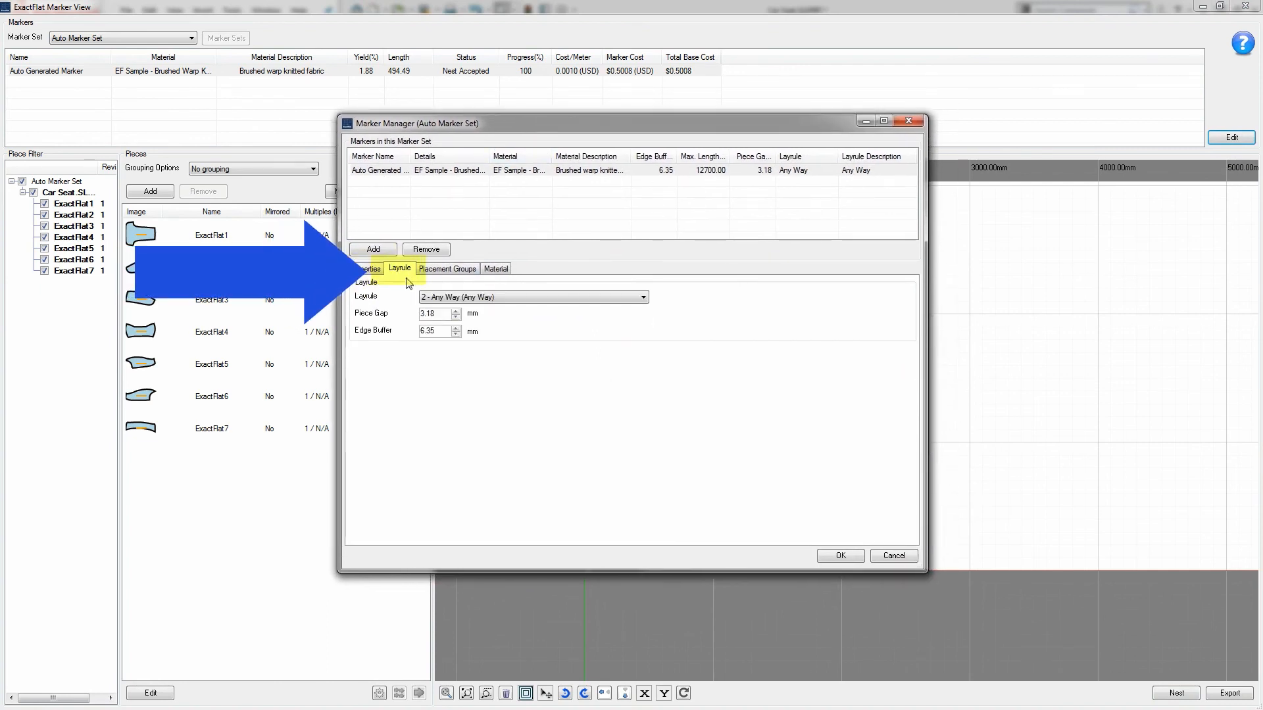
click(510, 299)
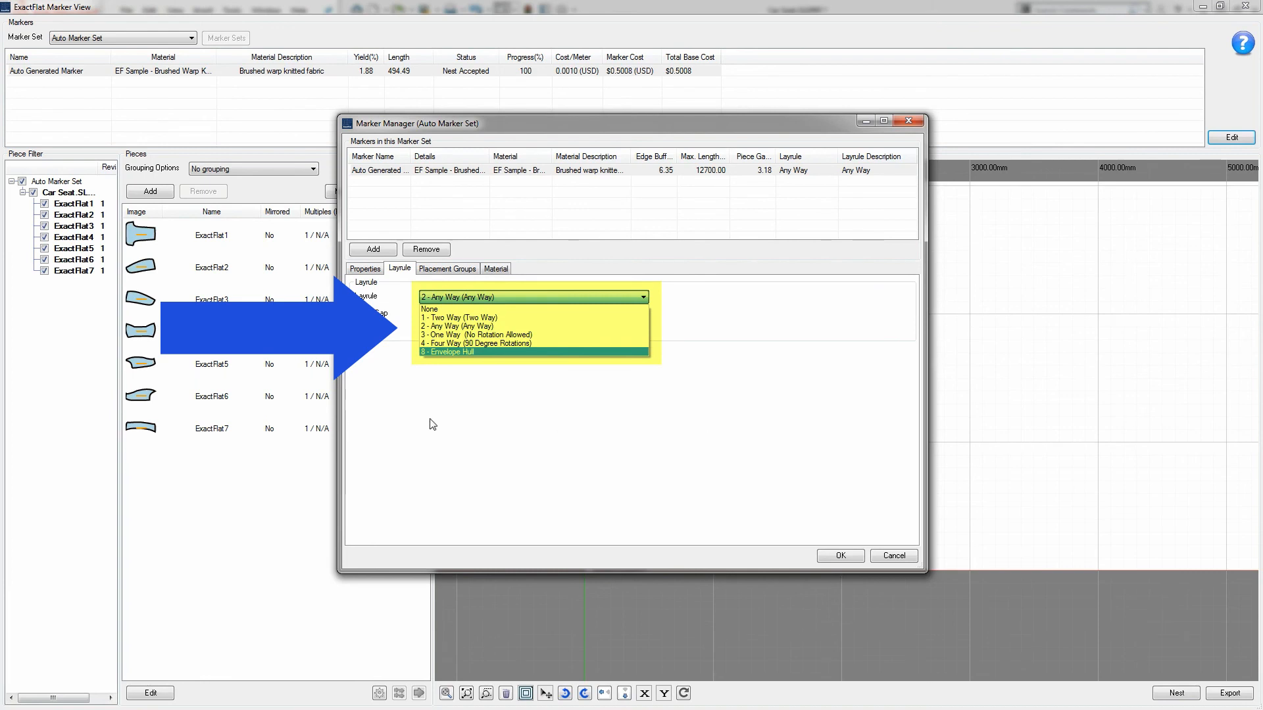
click(370, 366)
click(438, 269)
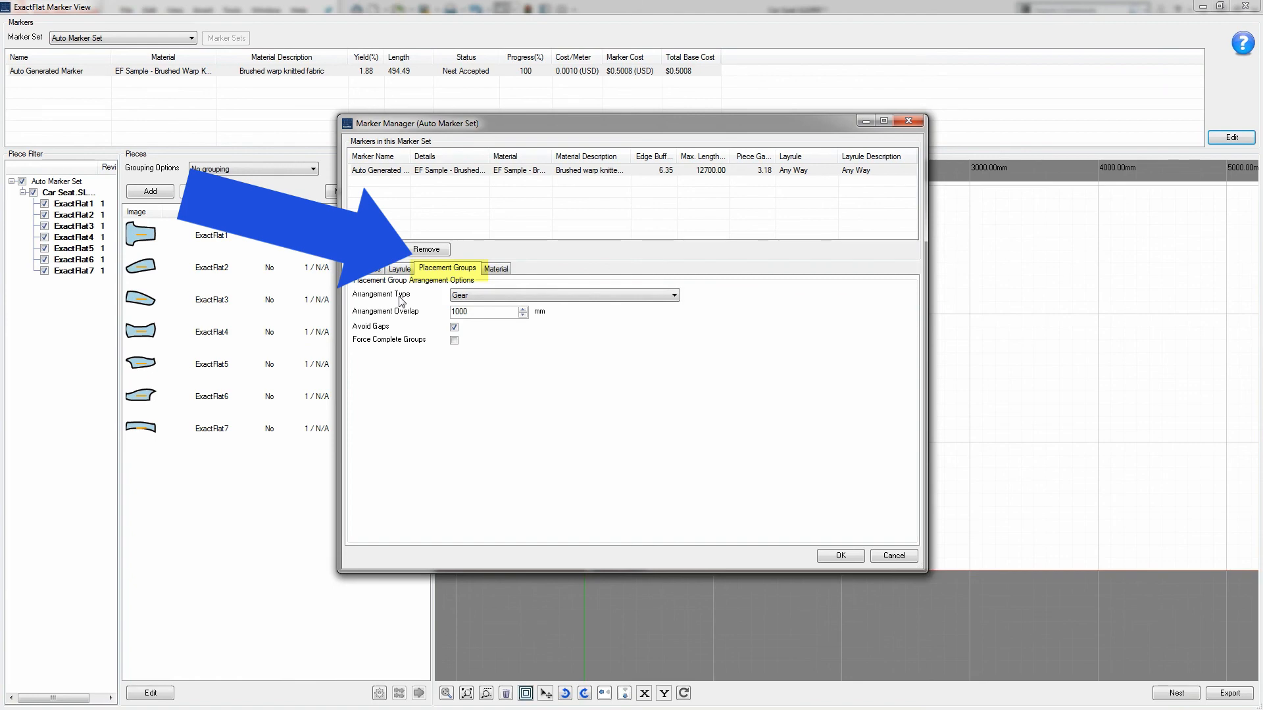
Set the height of the marker material's bound surface, EF Sample - Brushed Warp Knit, to 1000 mm and apply the marker changes.
click(498, 269)
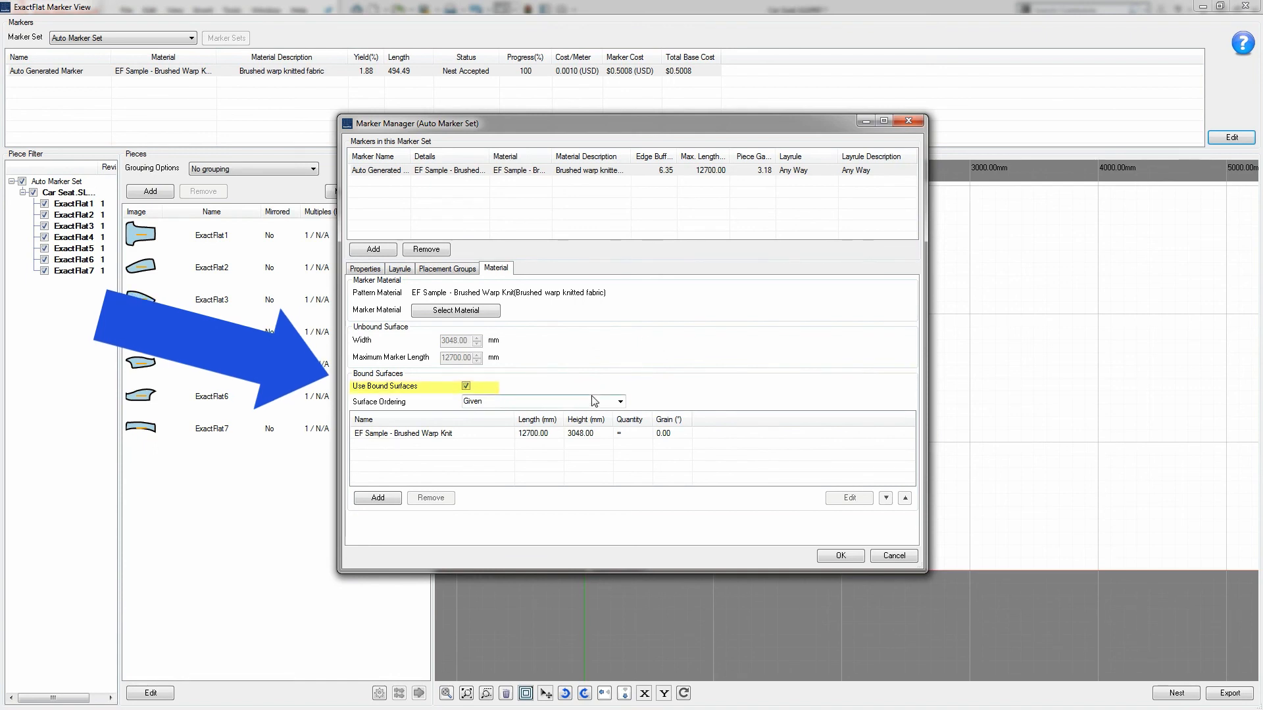
click(471, 434)
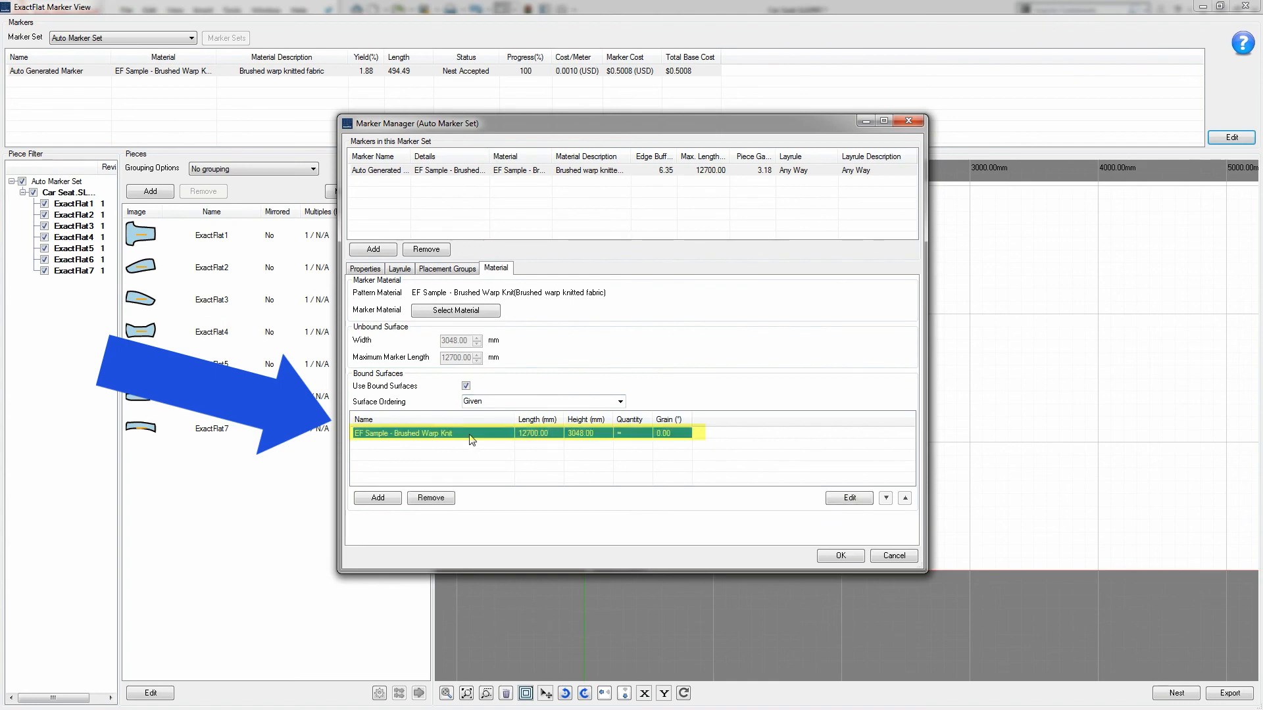
double_click(533, 440)
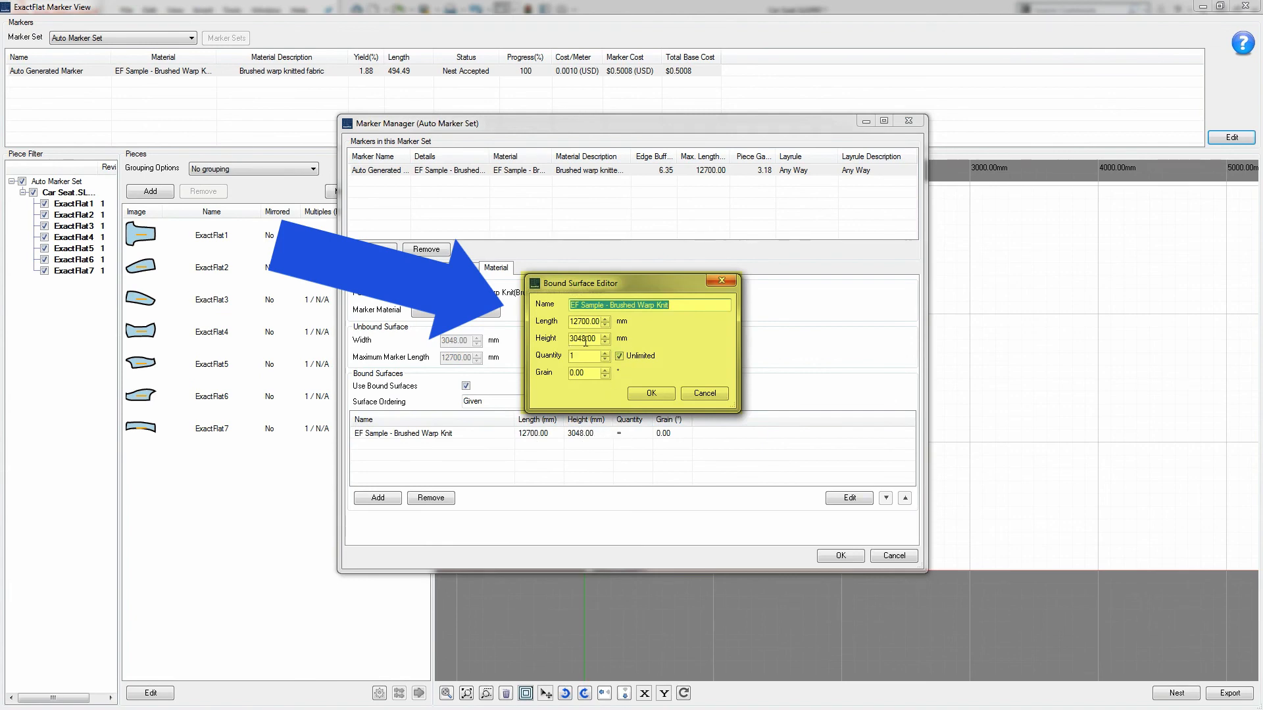
drag(596, 338, 519, 327)
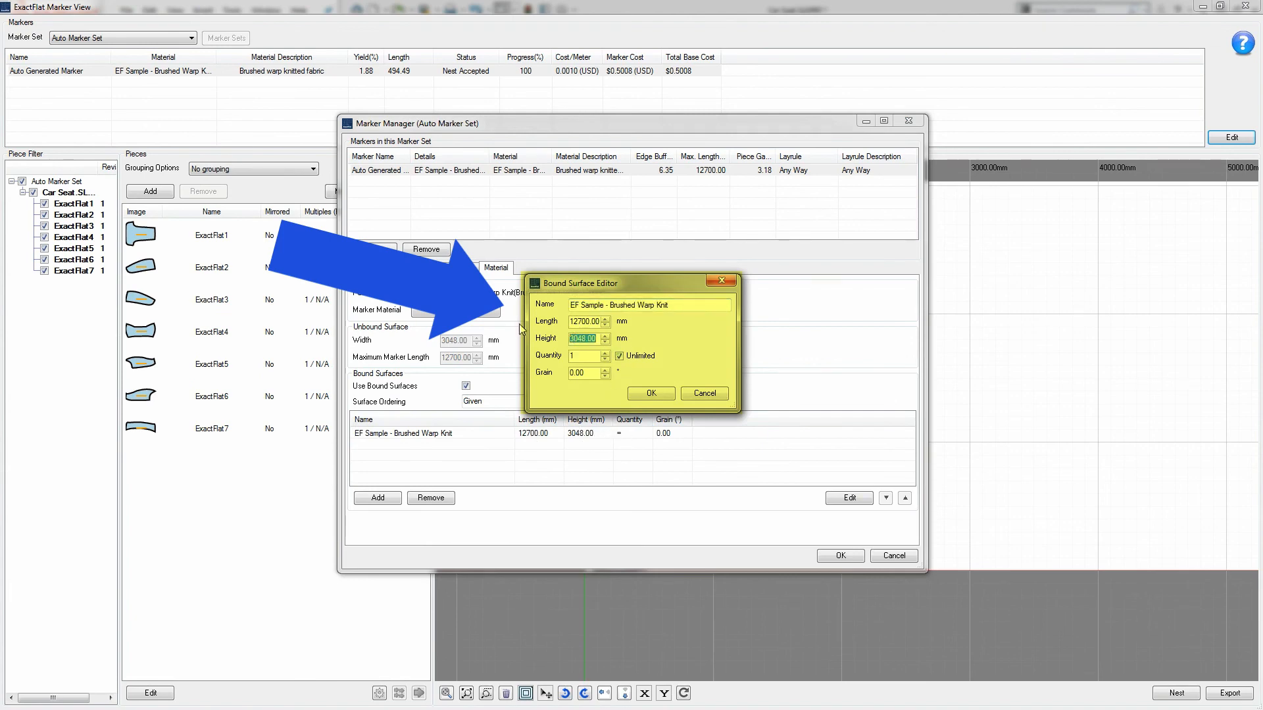
text(1000)
click(656, 397)
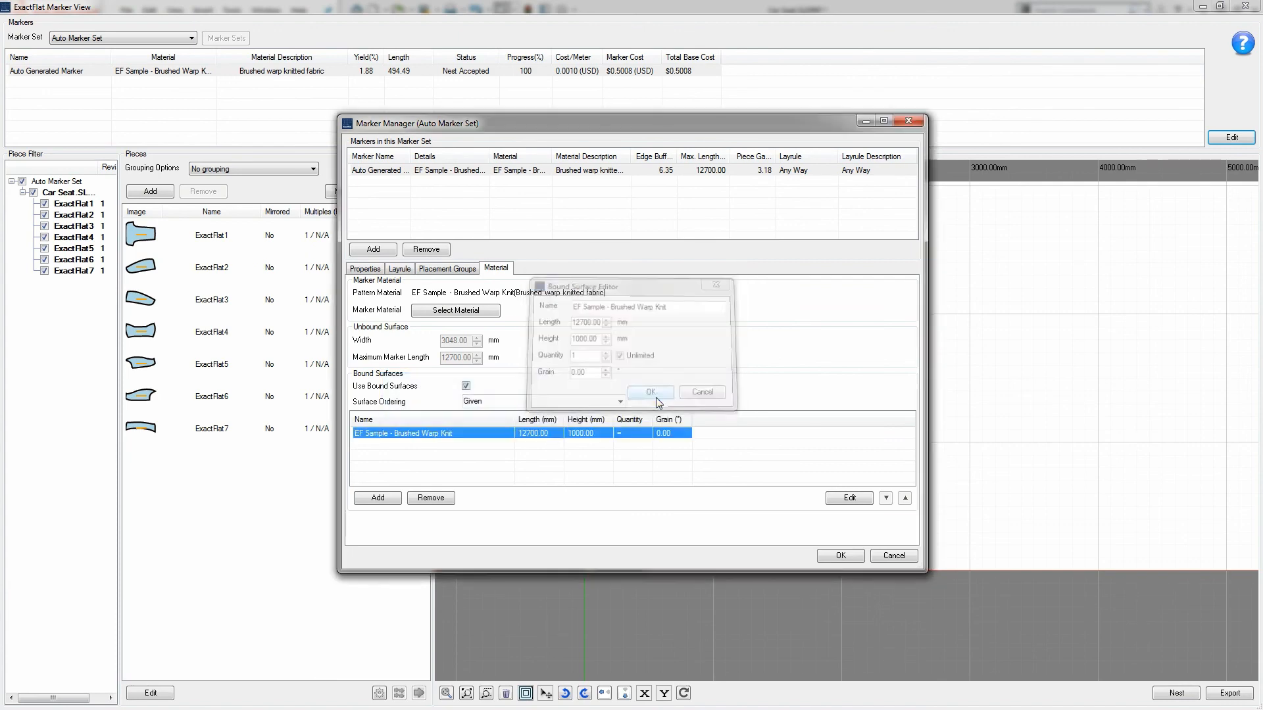
click(840, 556)
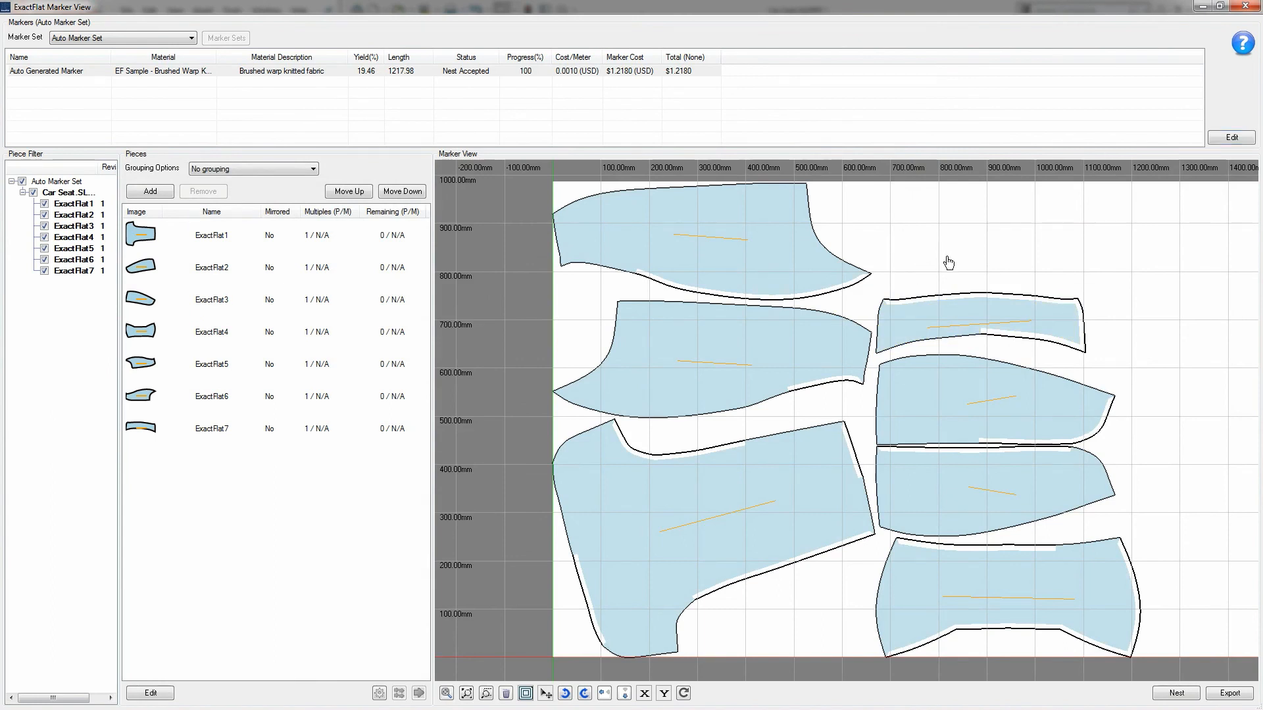
Export the nested marker with the Standard DXF profile as Auto Generated Marker.dxf and close the marker view.
click(598, 229)
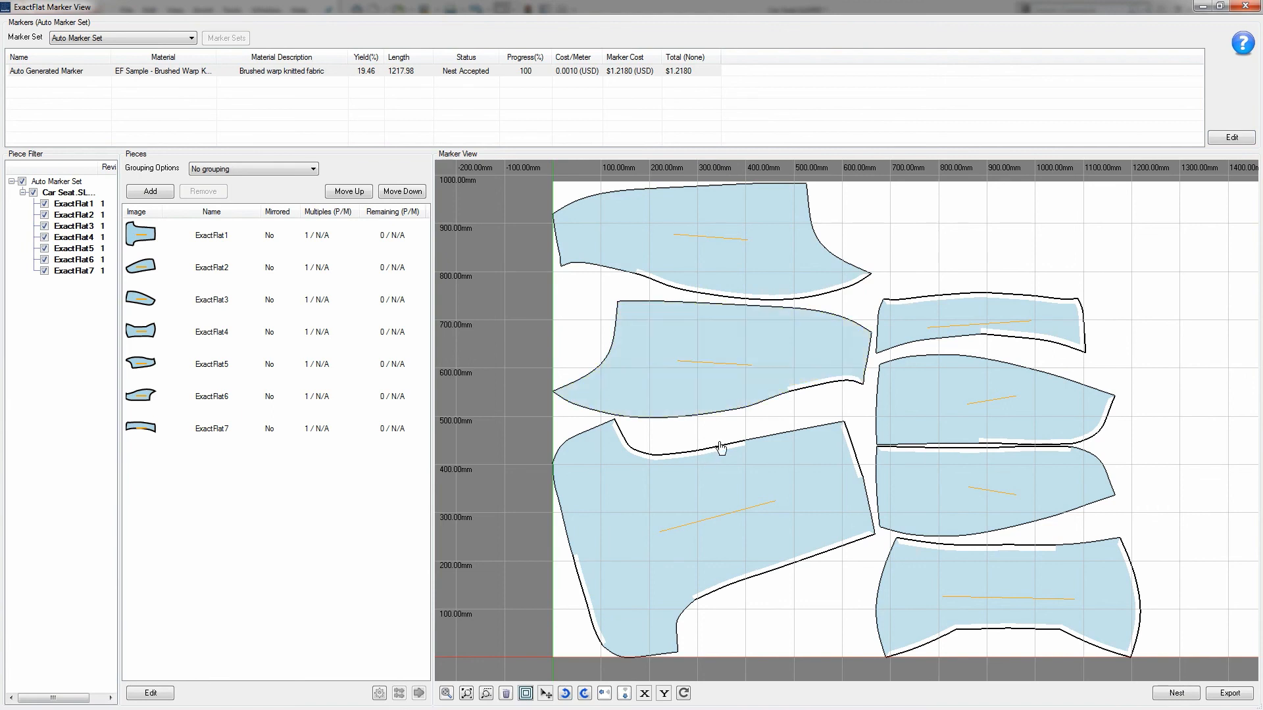
click(1245, 694)
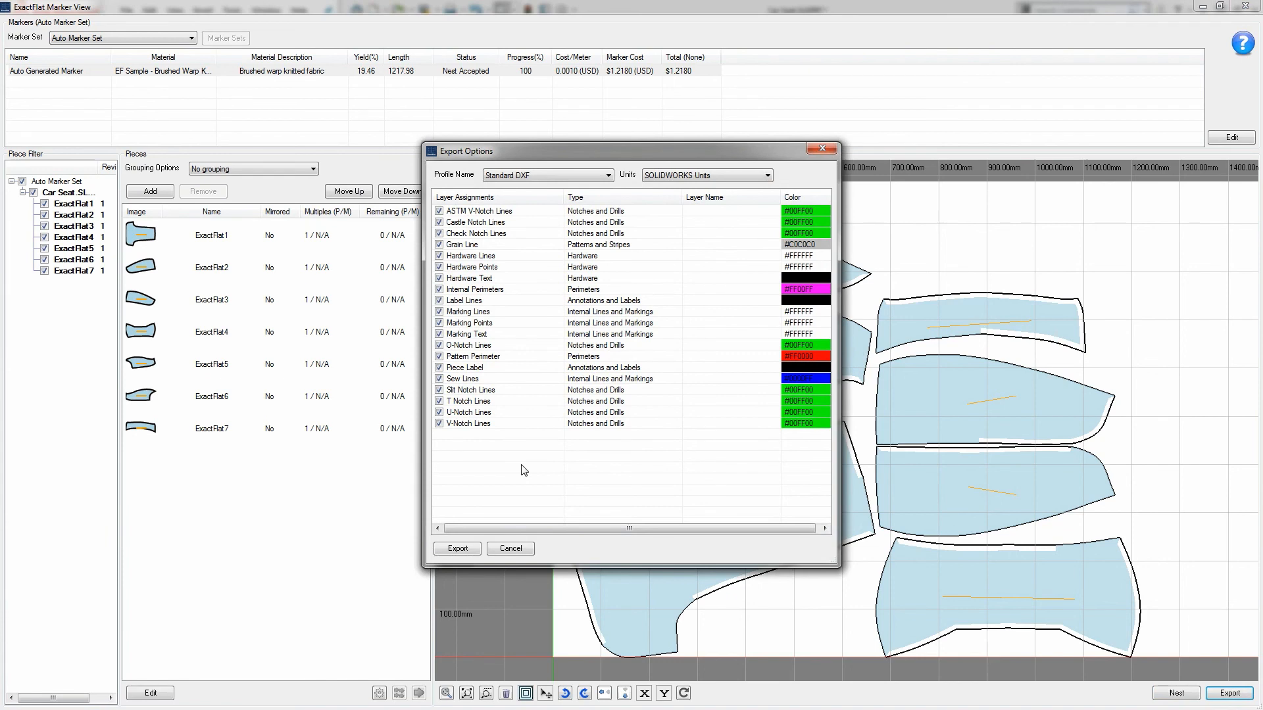
click(572, 175)
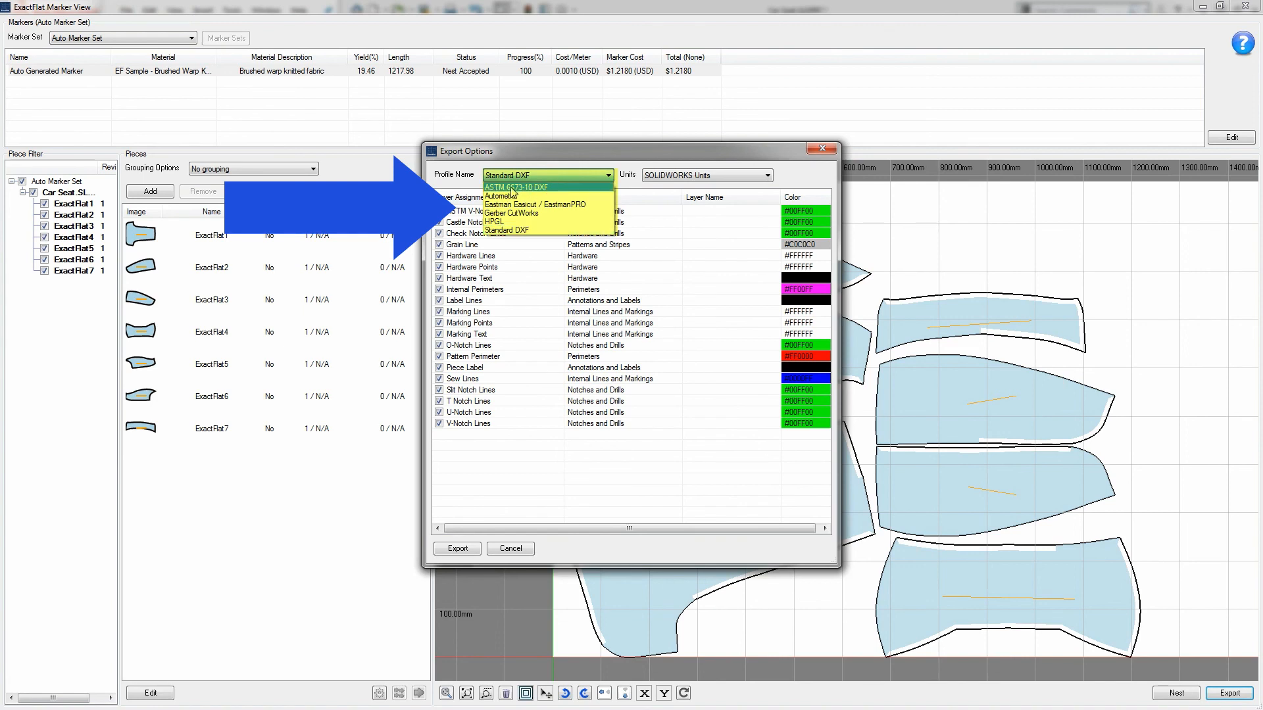
click(528, 231)
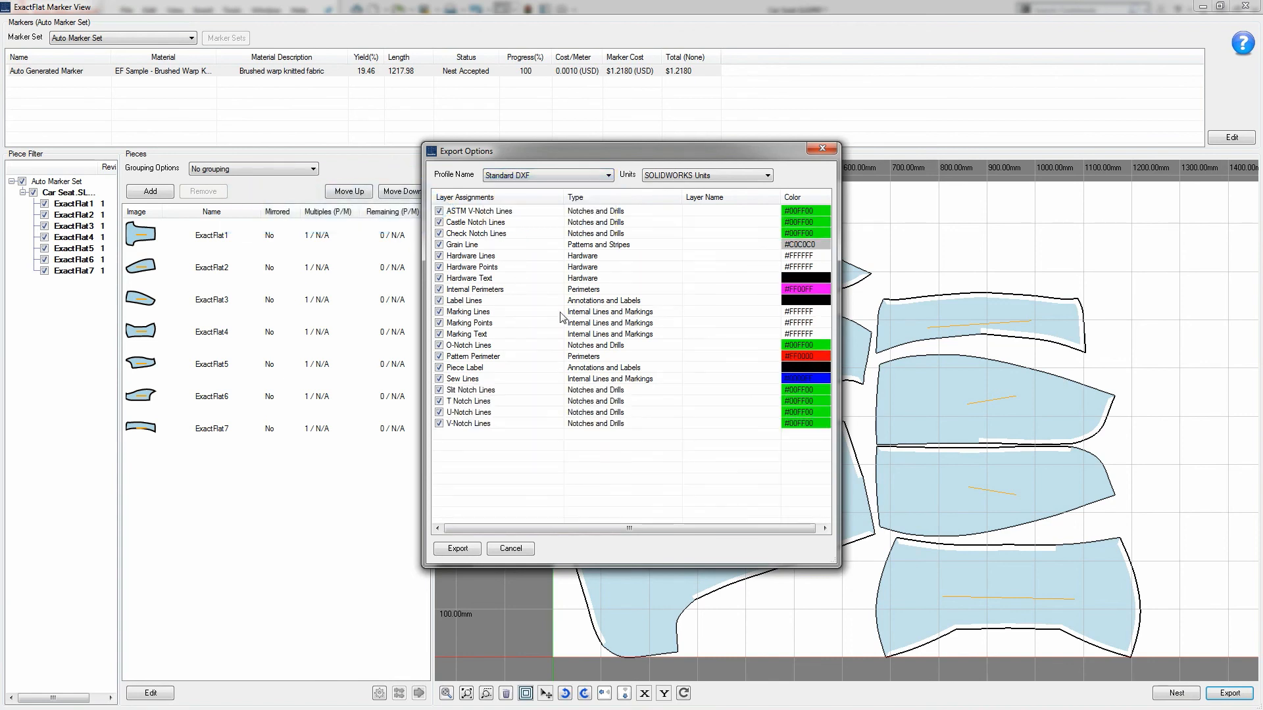
click(454, 548)
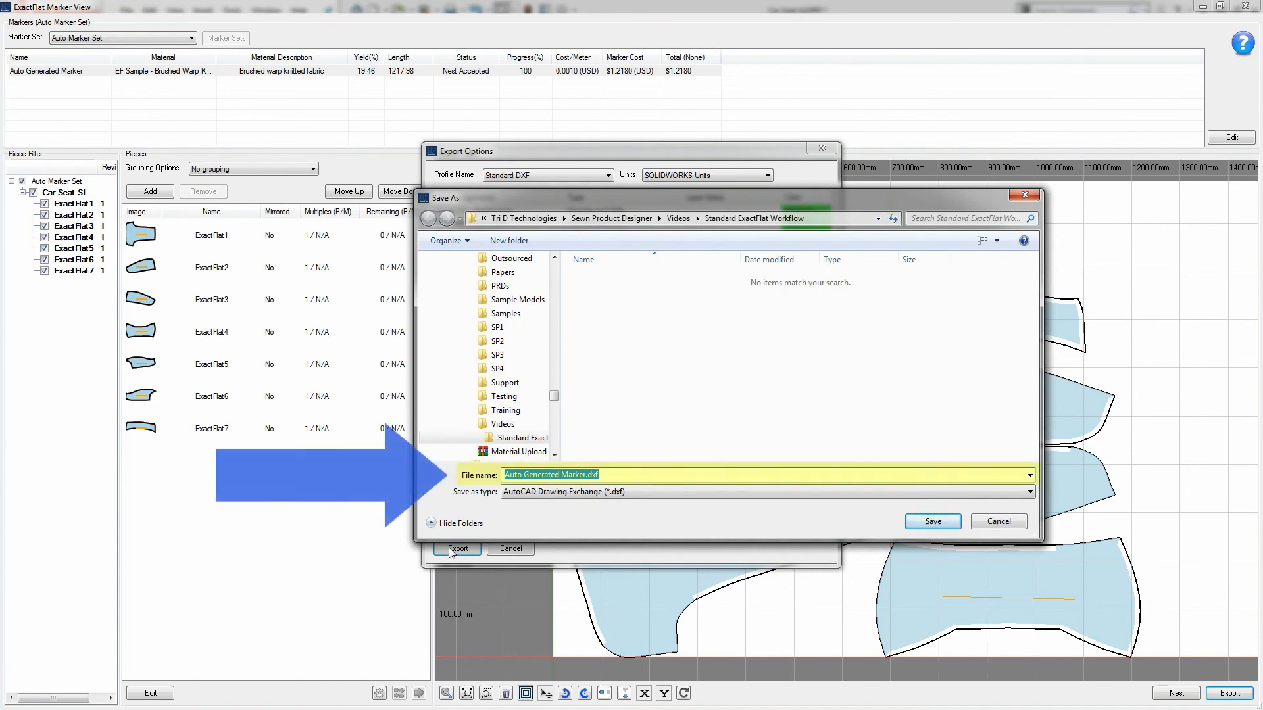
key(Return)
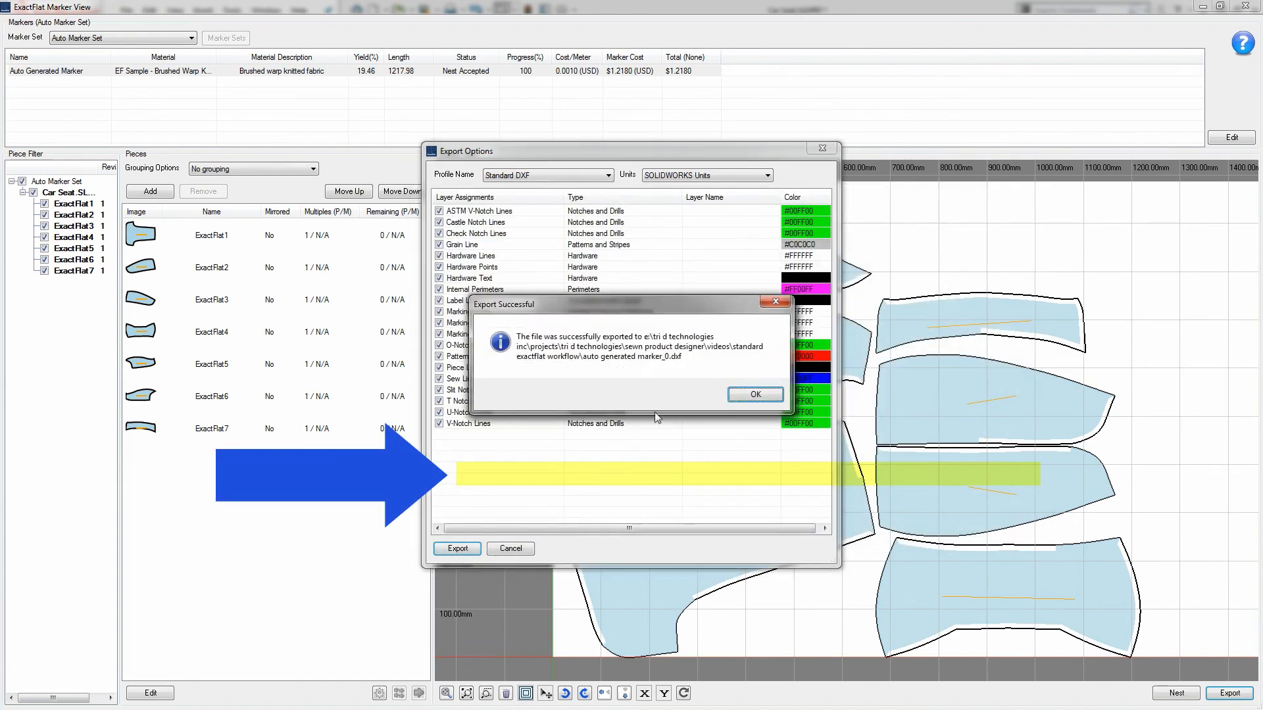
key(Return)
click(600, 527)
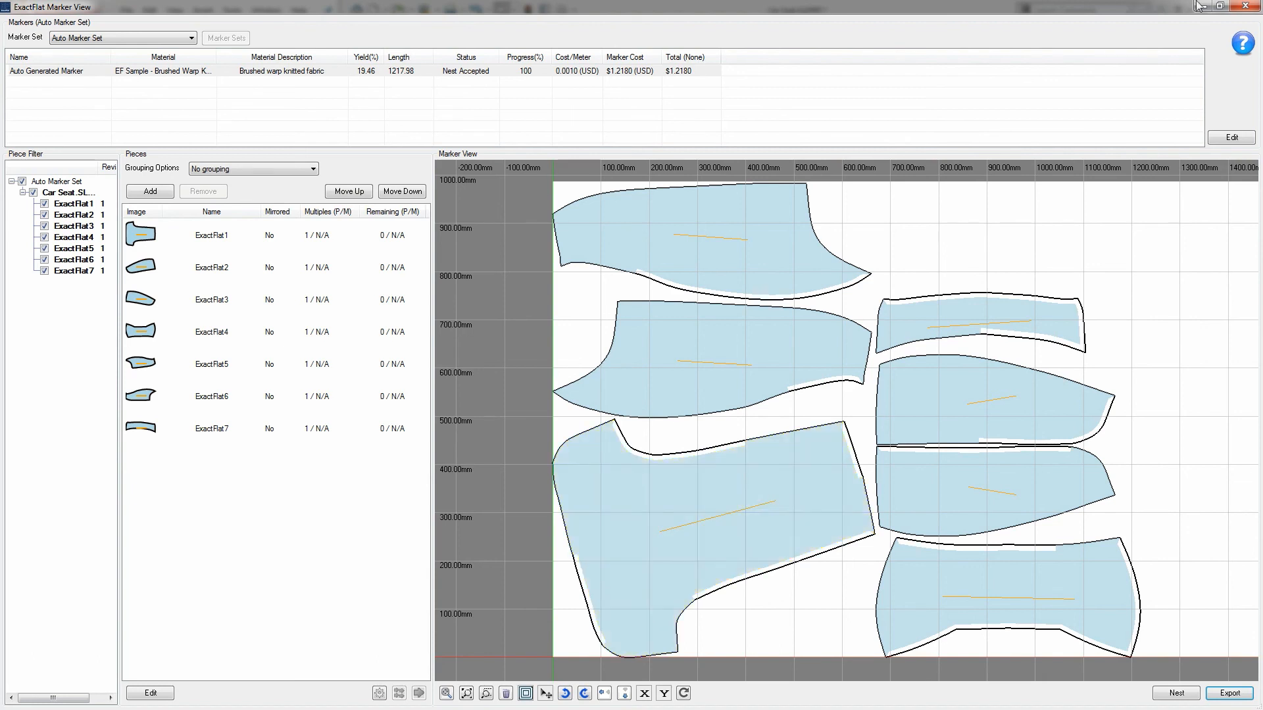
click(1245, 6)
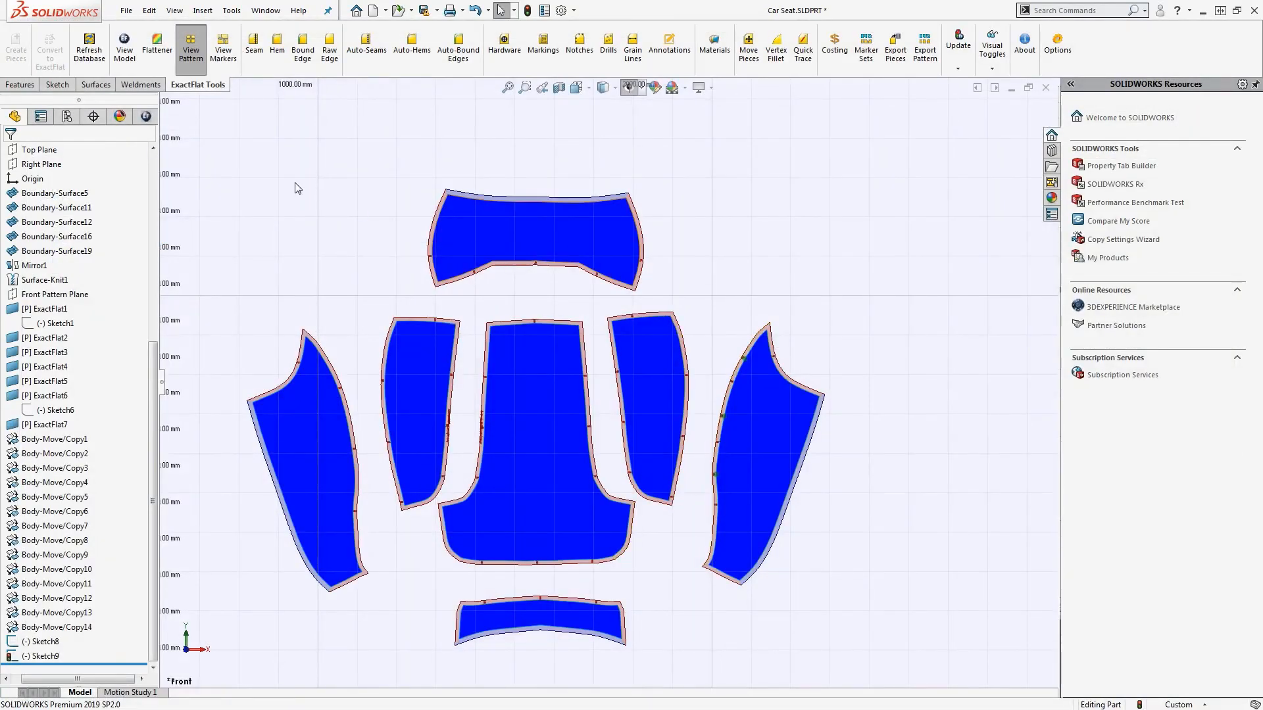